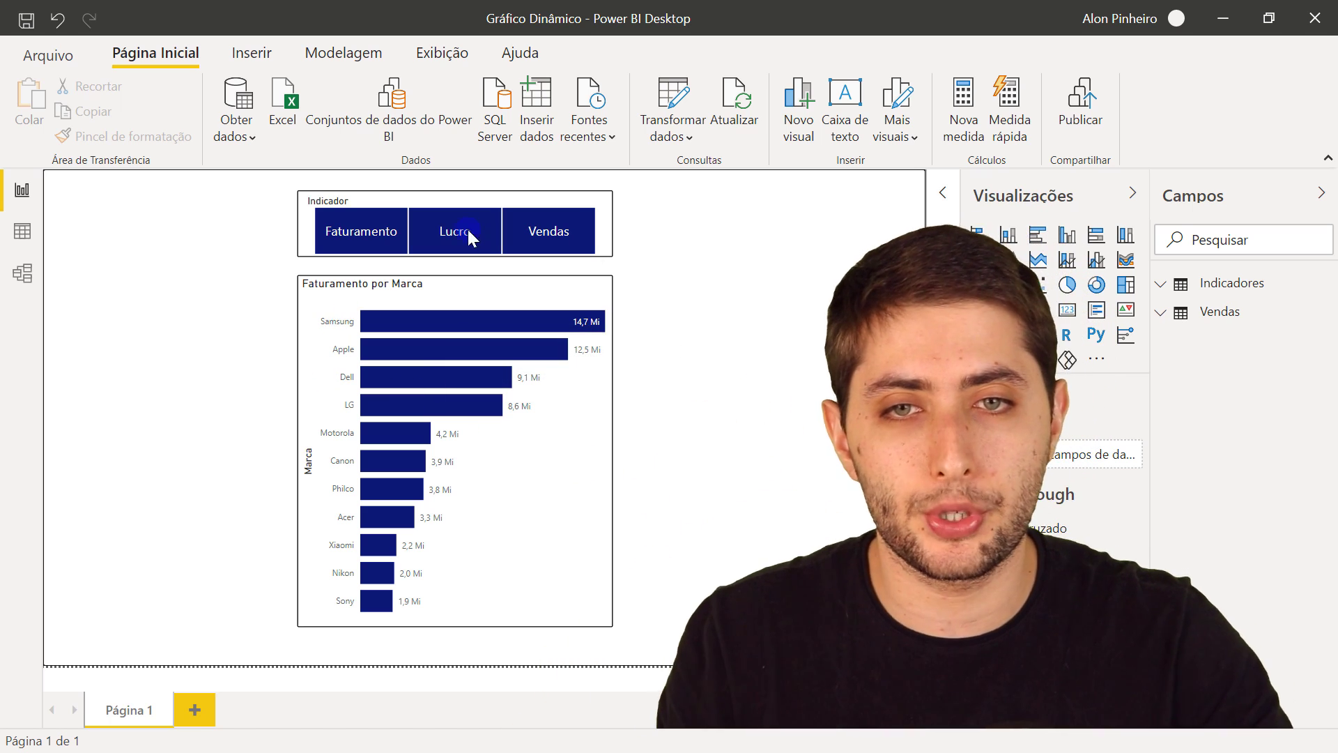
Preview the finished chart for each indicator by filtering the Indicador slicer to Lucro, Vendas and Faturamento in turn
click(466, 230)
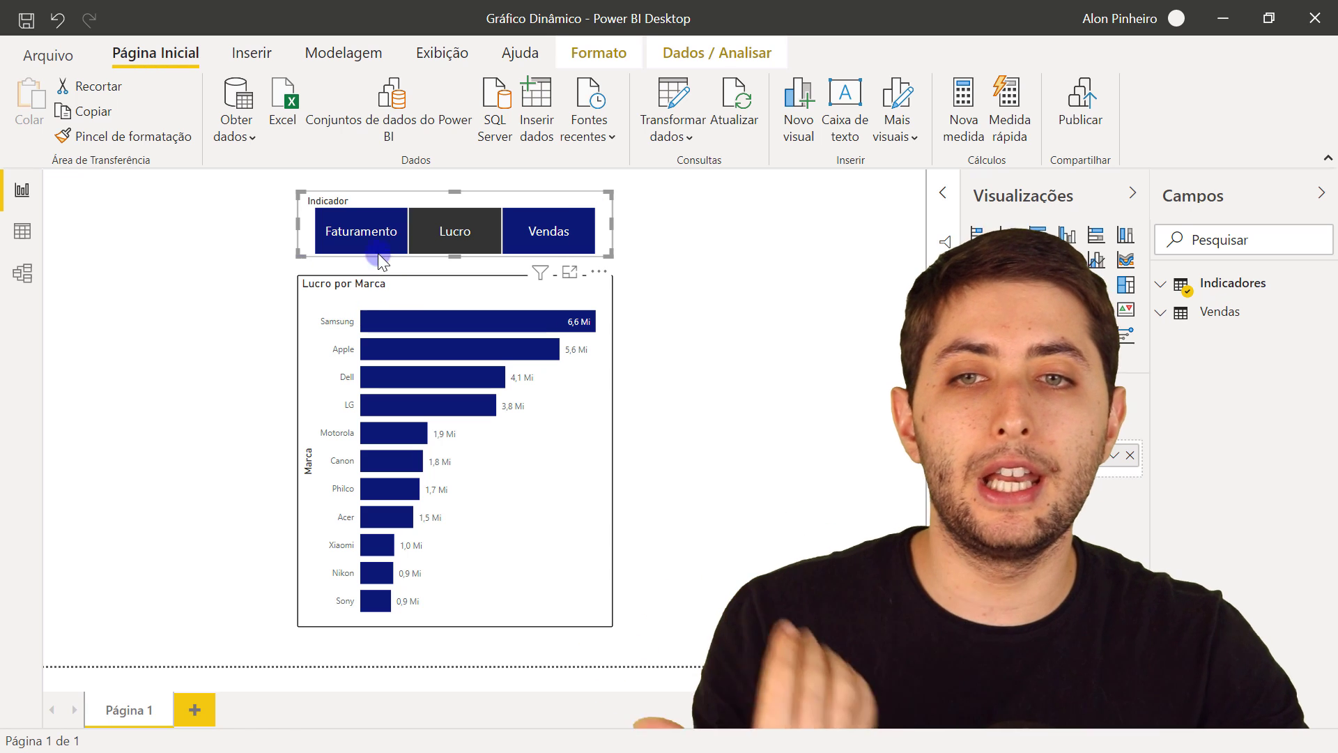
click(534, 234)
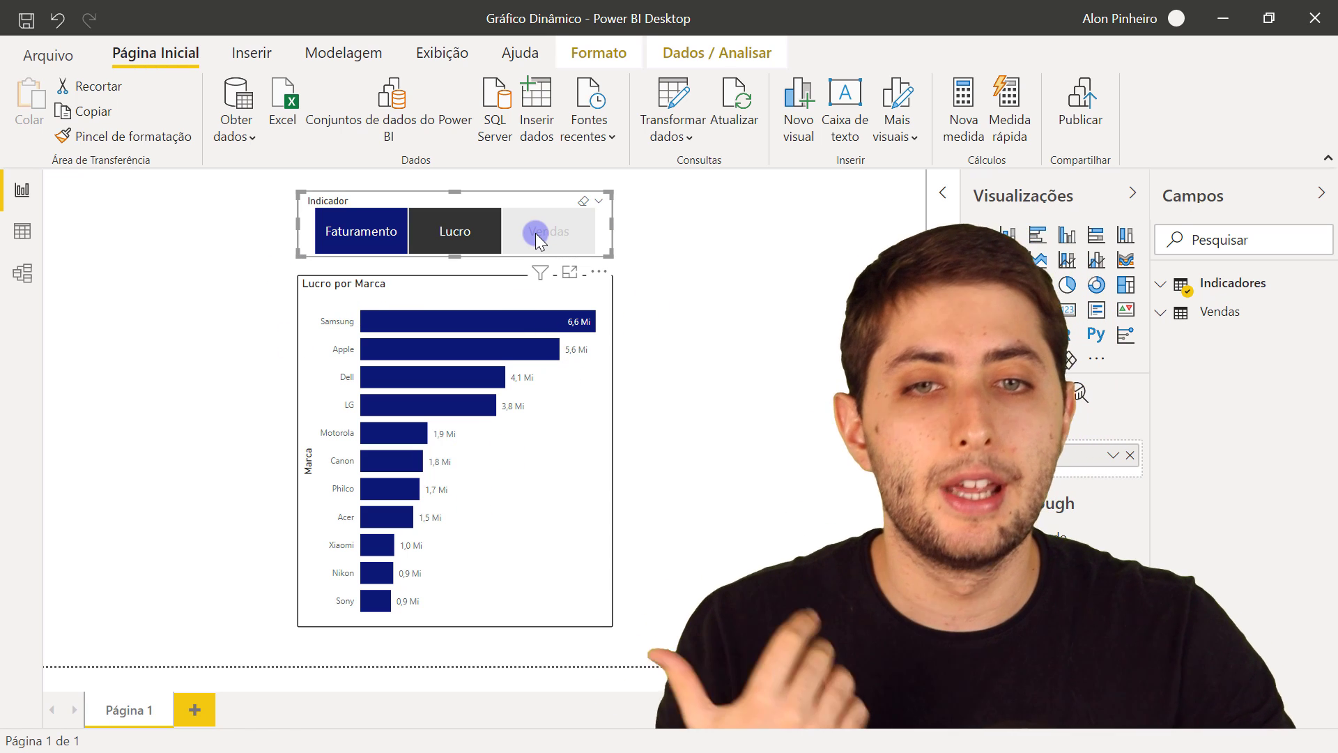
click(535, 233)
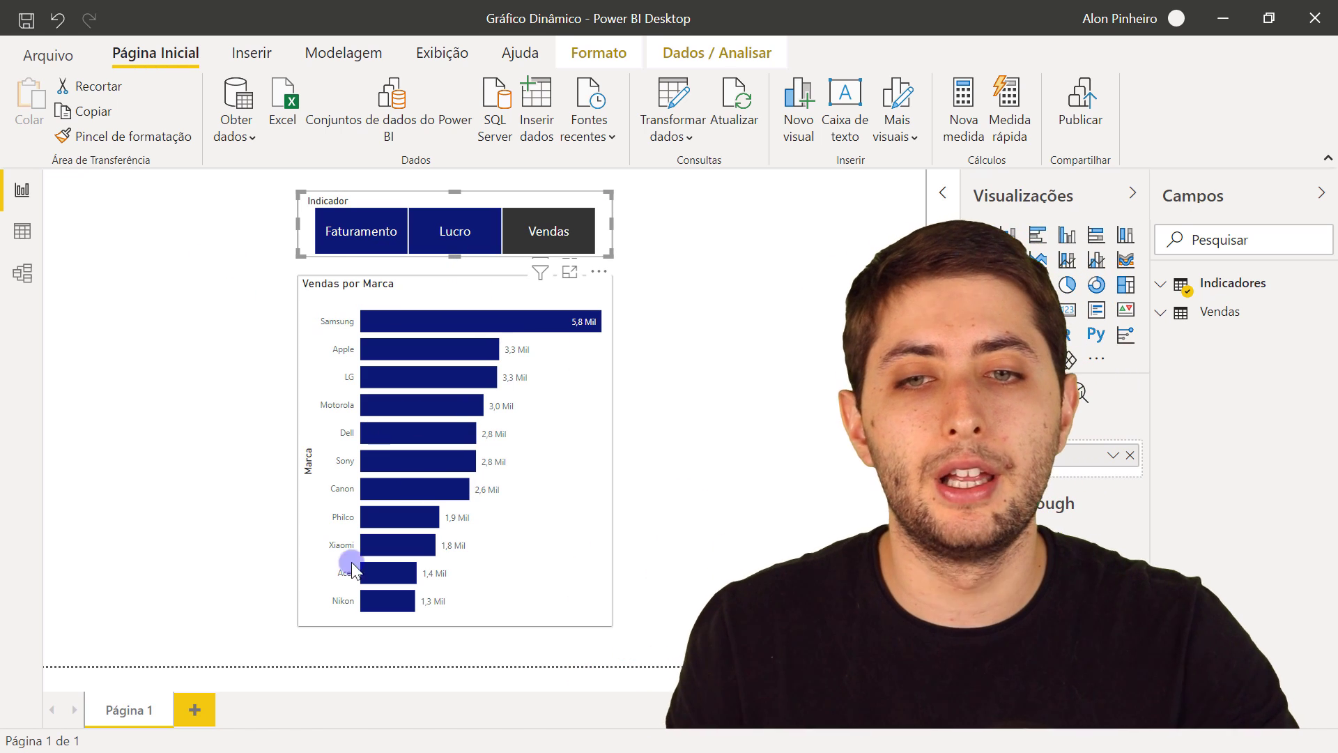
click(346, 237)
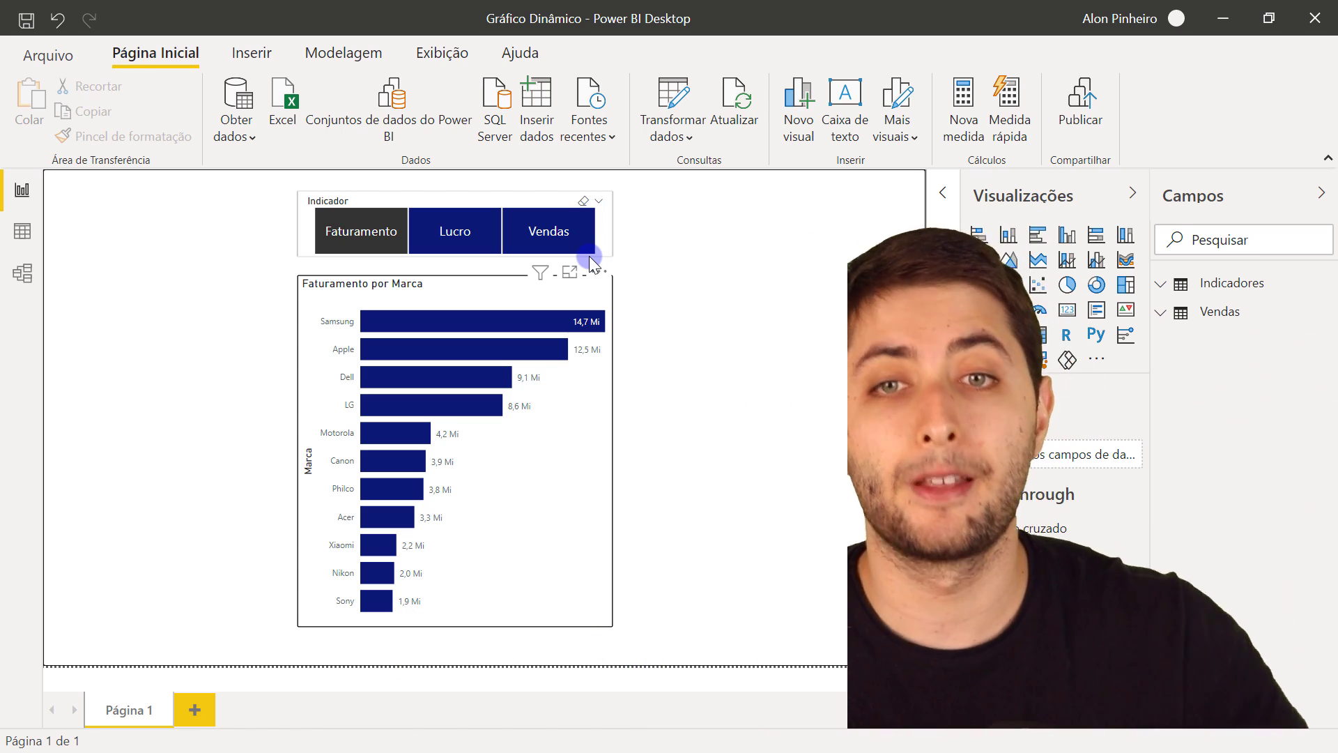
Switch to the blank report Gráfico Dinâmico - Do Zero and show the data of its Vendas table
click(1227, 18)
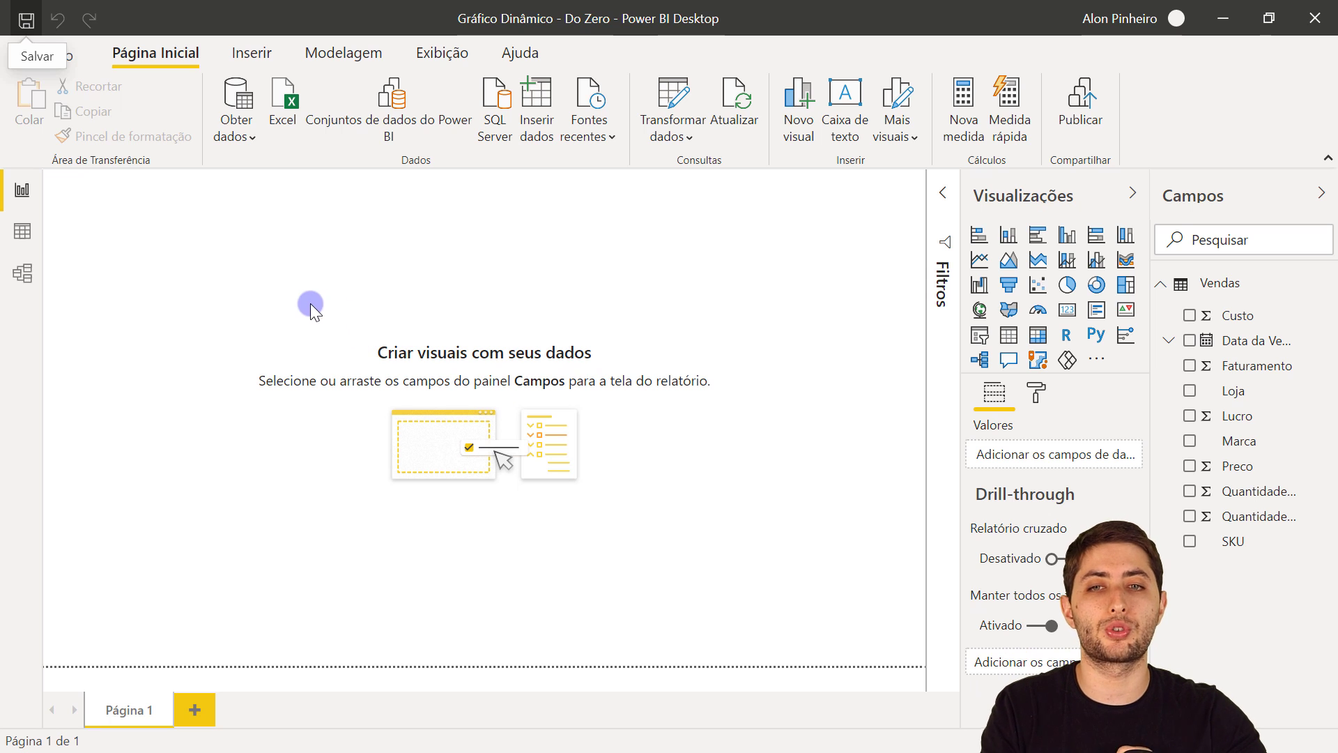
click(22, 230)
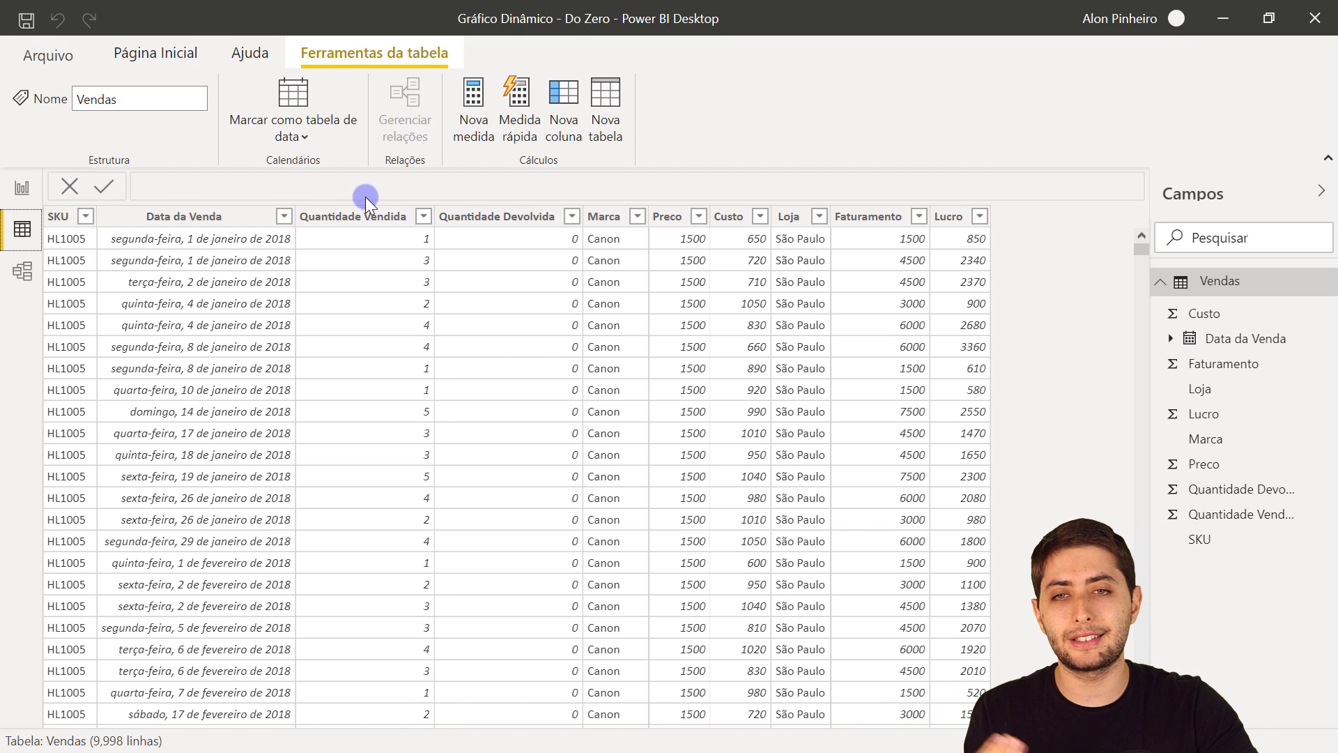
Examine the Quantidade Devolvida, Quantidade Vendida, Faturamento and Lucro columns of the Vendas table
click(516, 220)
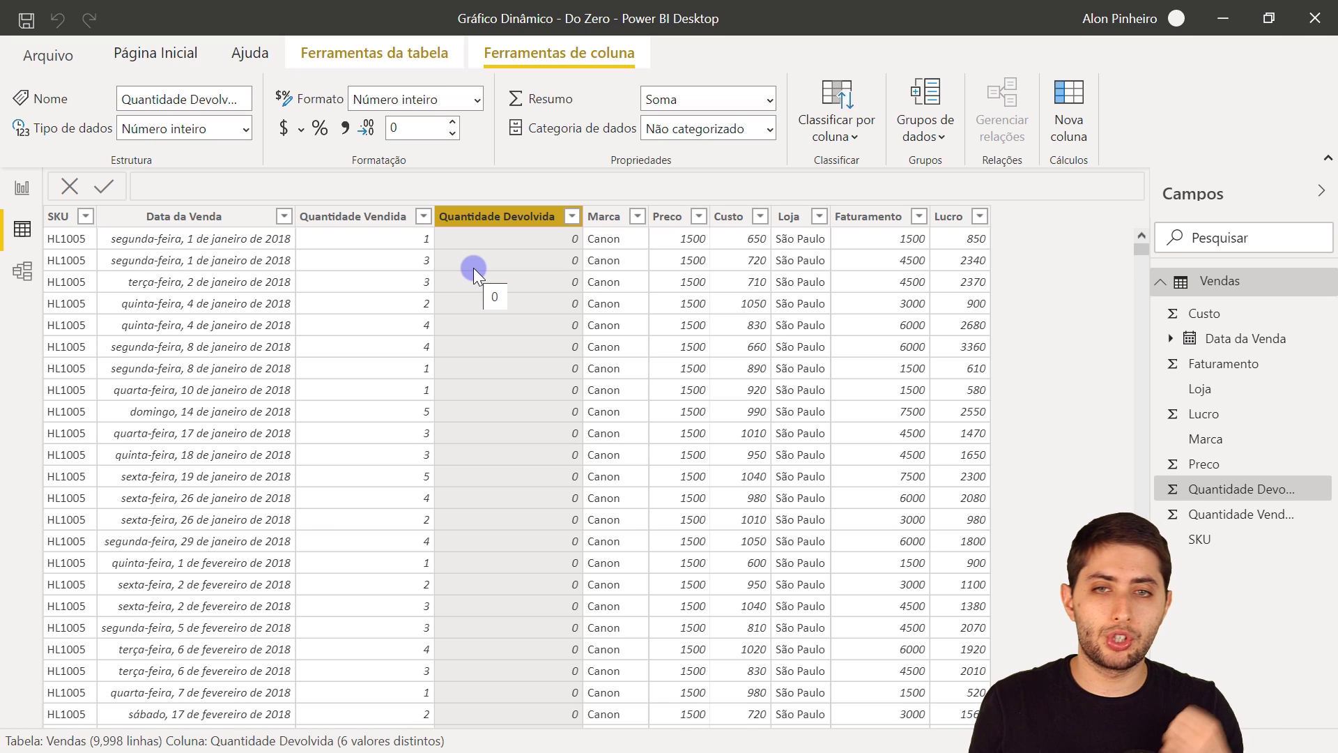
click(343, 226)
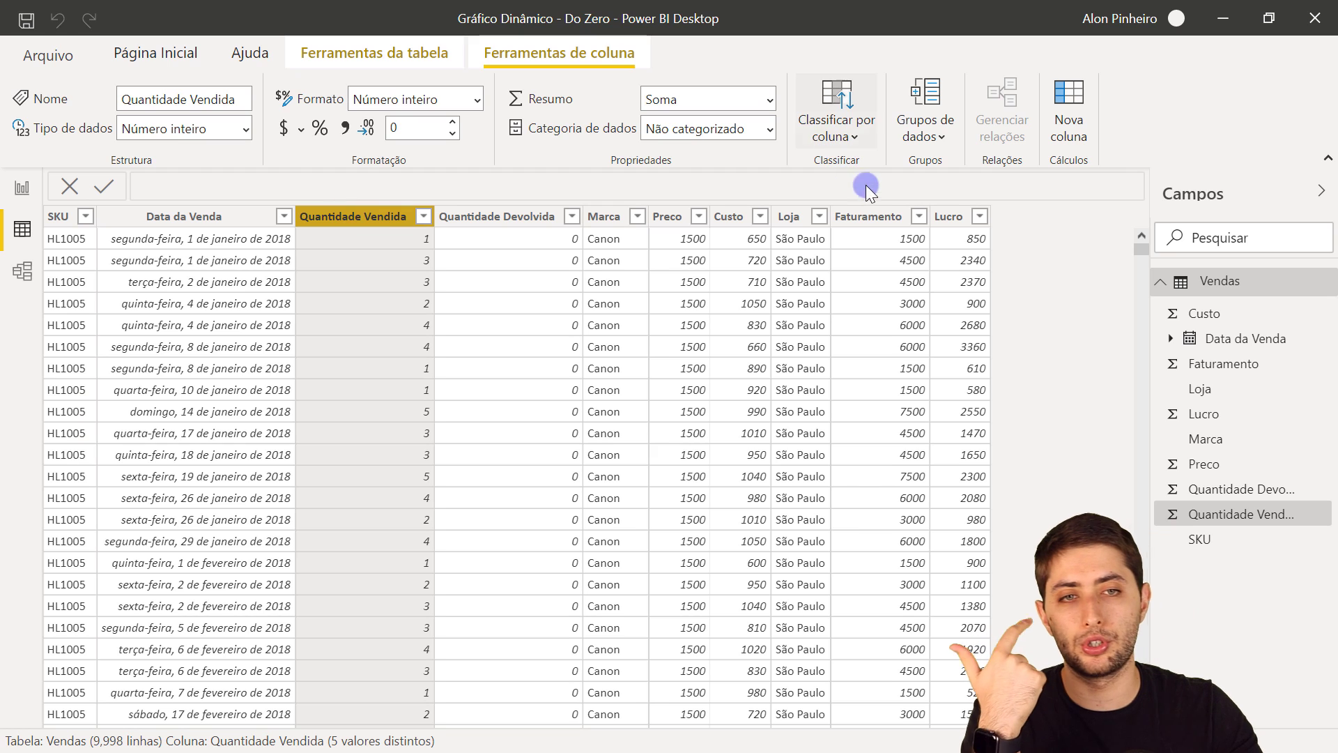
click(868, 220)
click(959, 220)
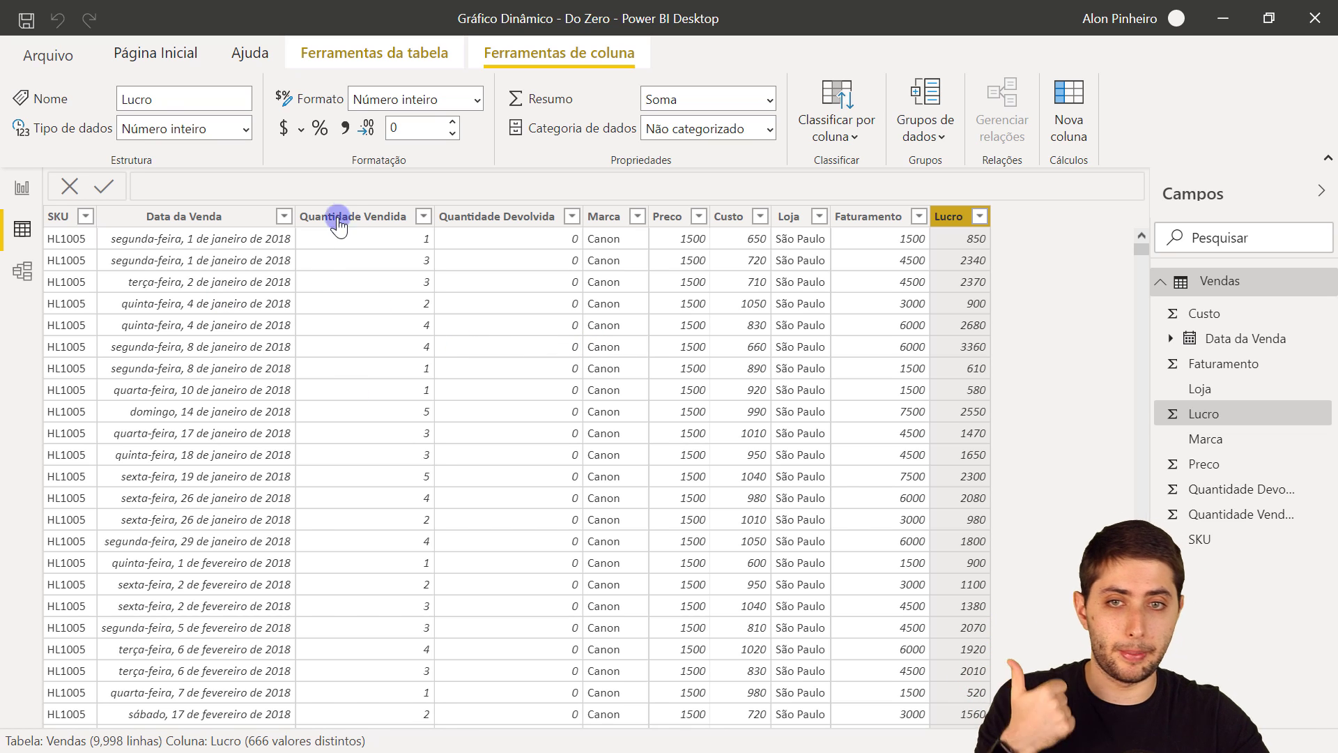
click(346, 216)
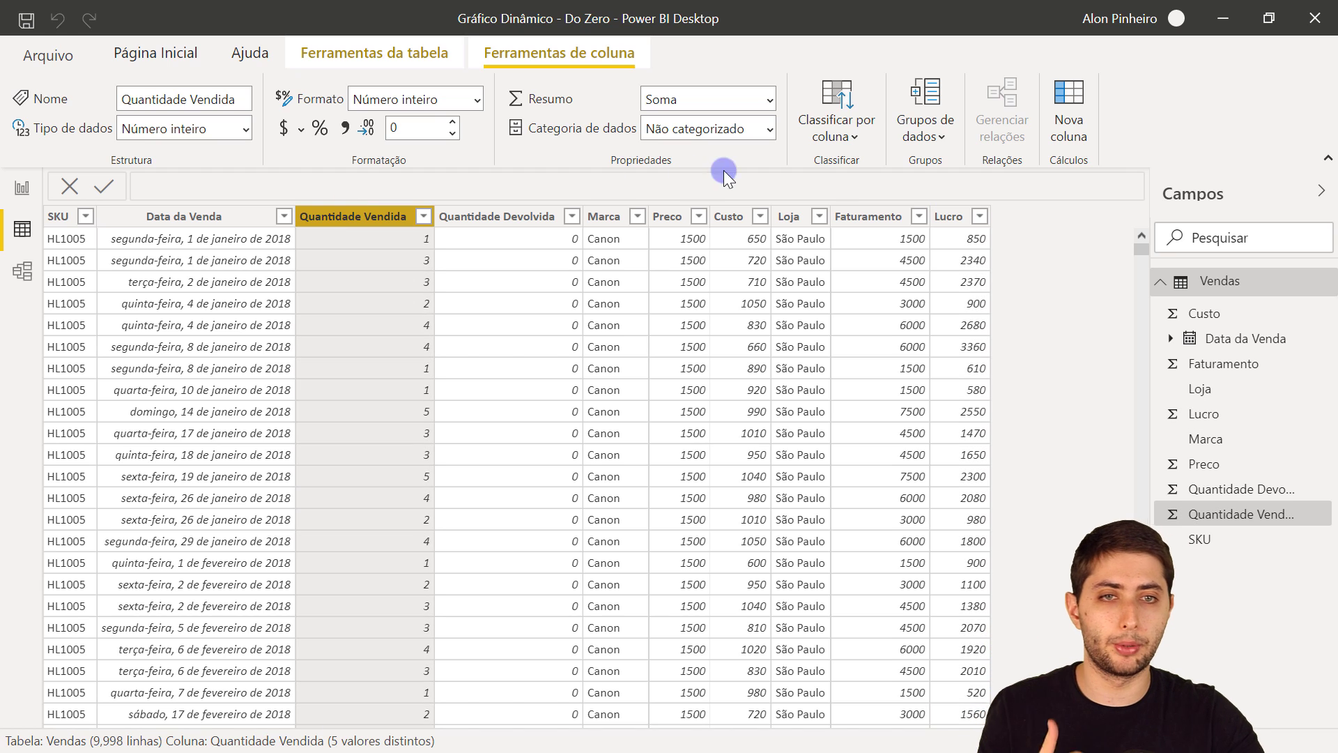
click(862, 222)
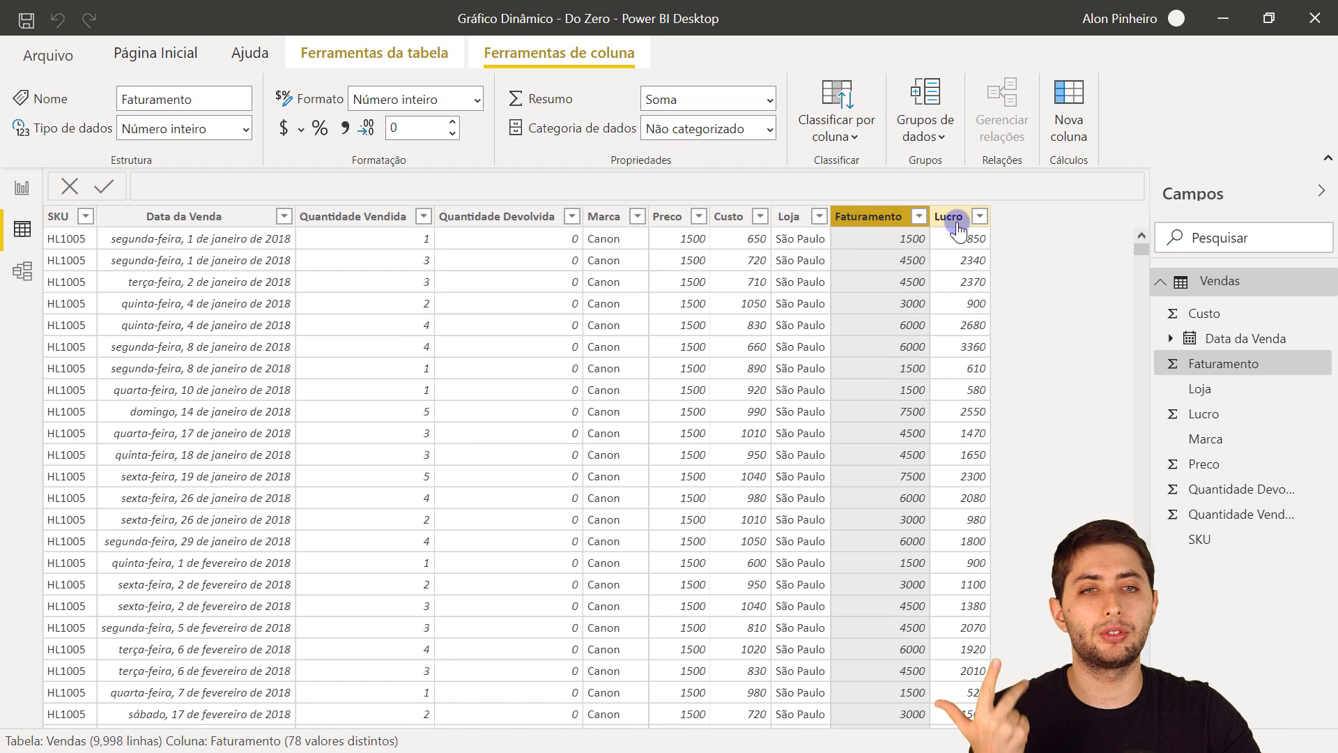
click(955, 219)
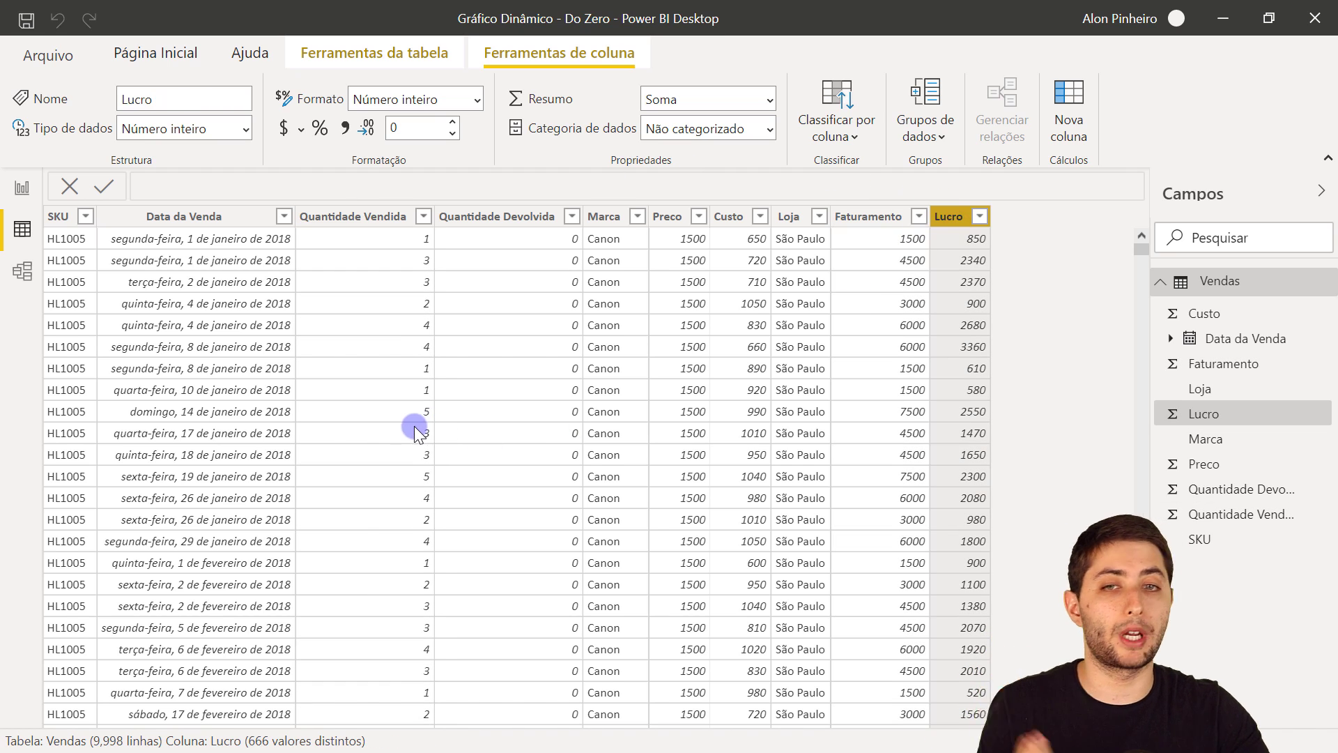
Create the measure Total Vendas = SUM(Vendas[Quantidade Vendida]) in the Vendas table, enlarging the formula text
click(357, 222)
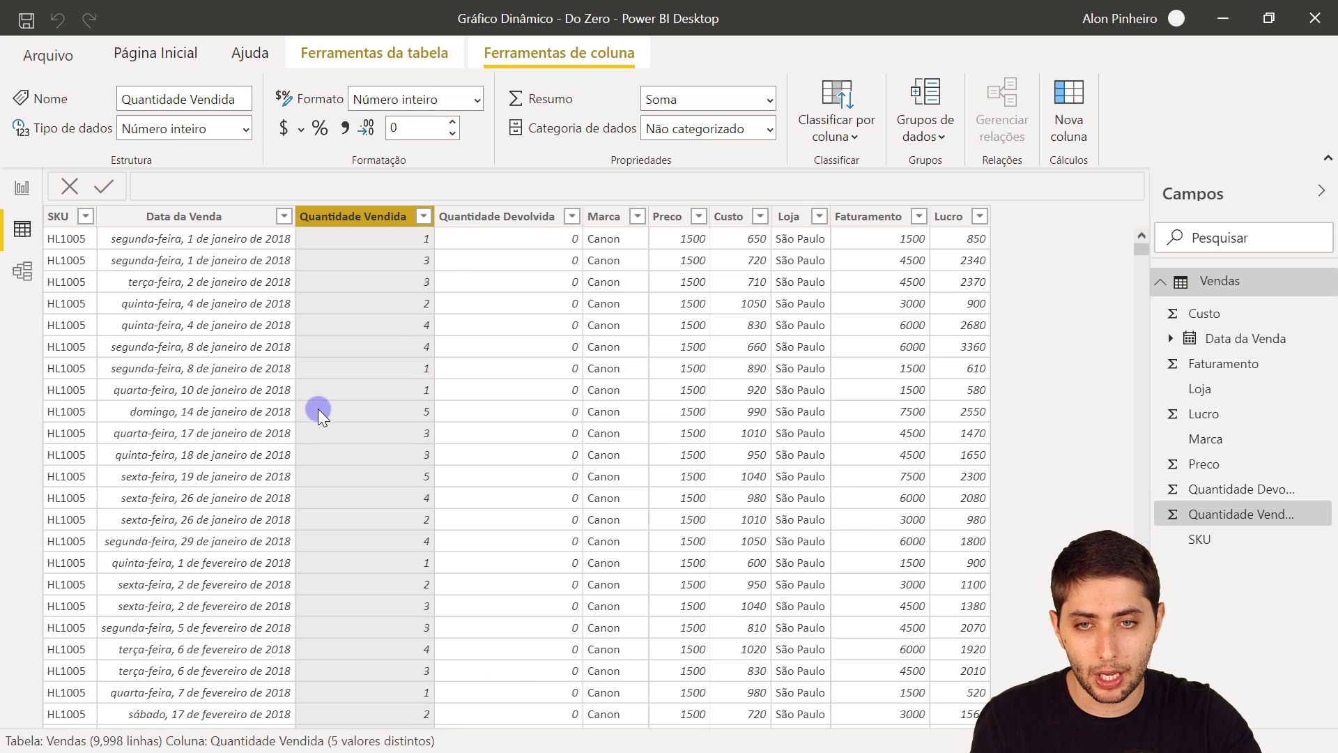
right_click(354, 341)
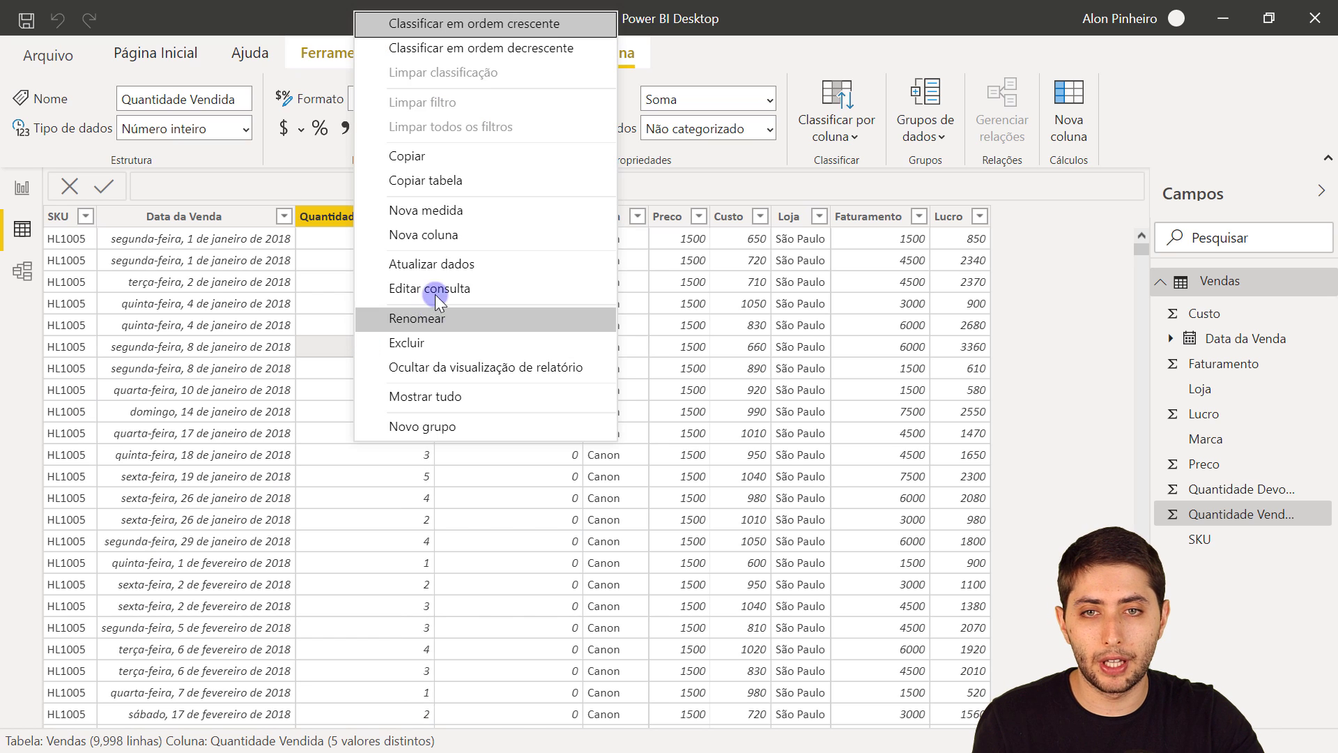
click(458, 216)
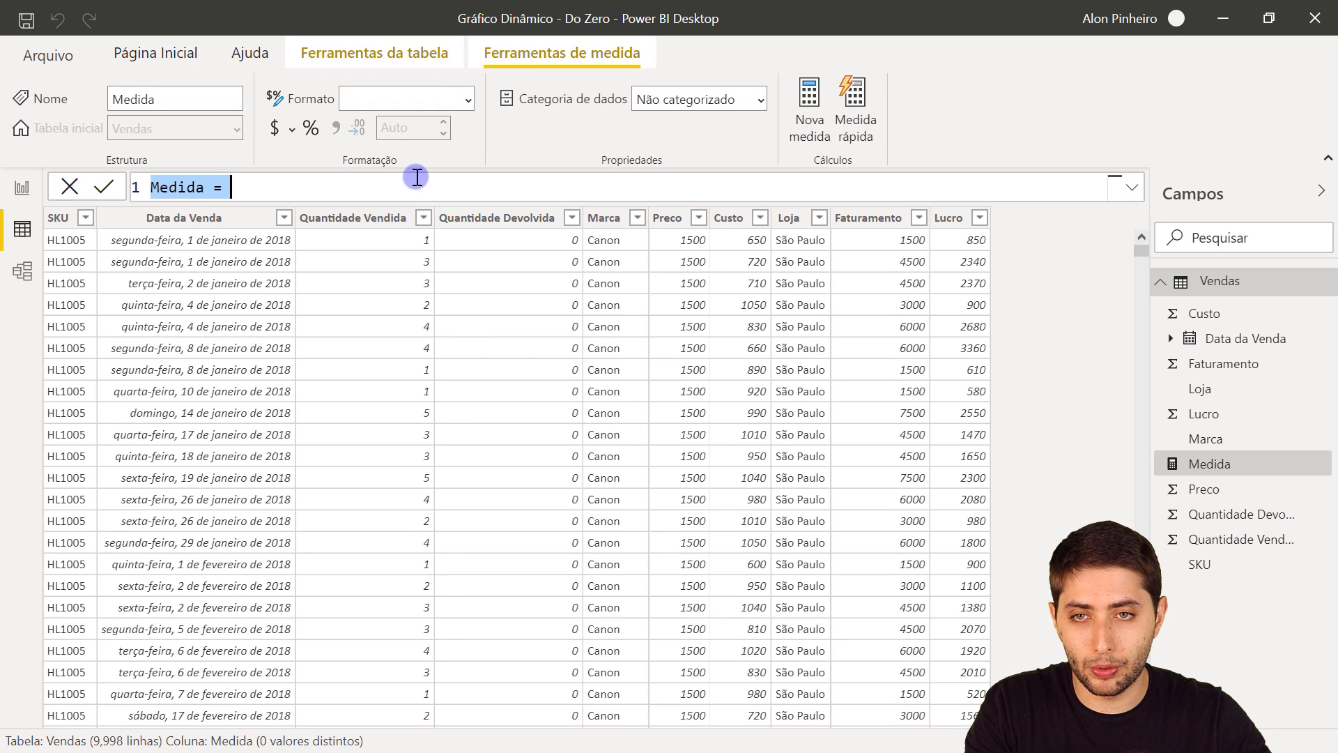
scroll(421, 179, up, 5)
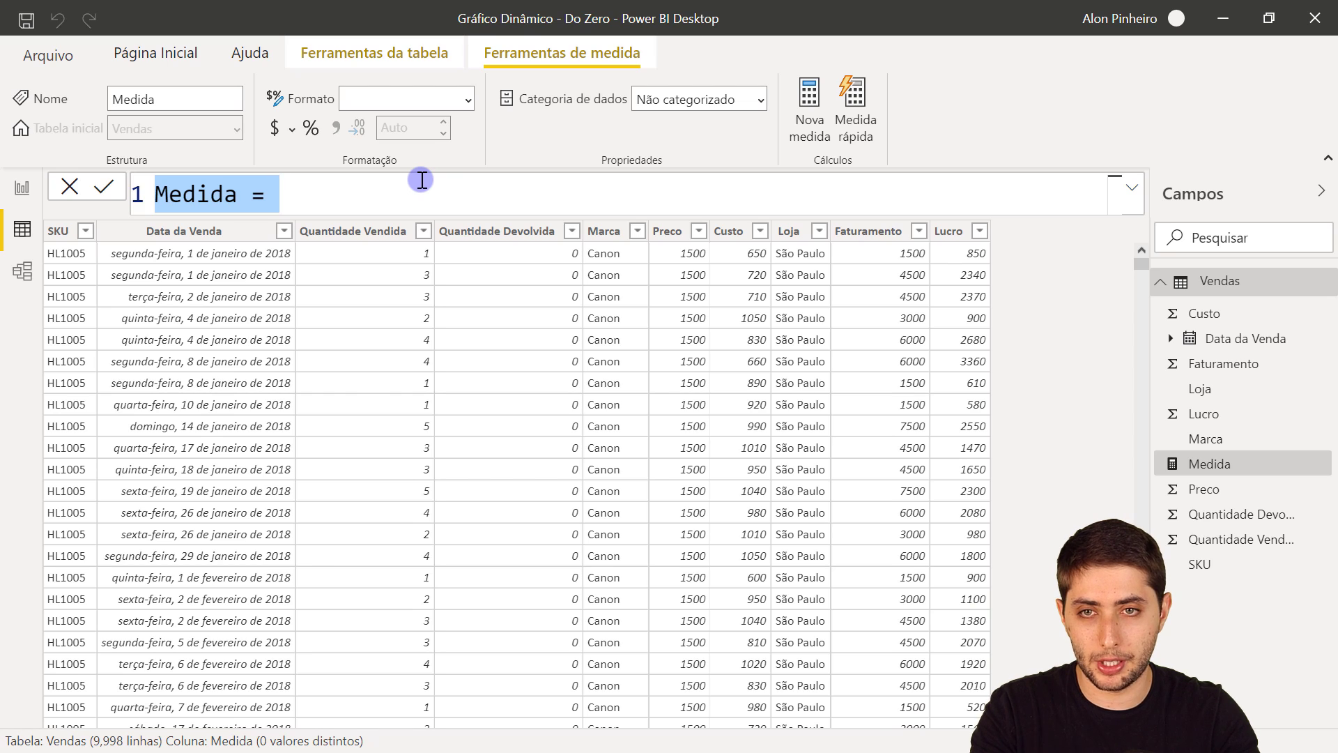
text(Total V)
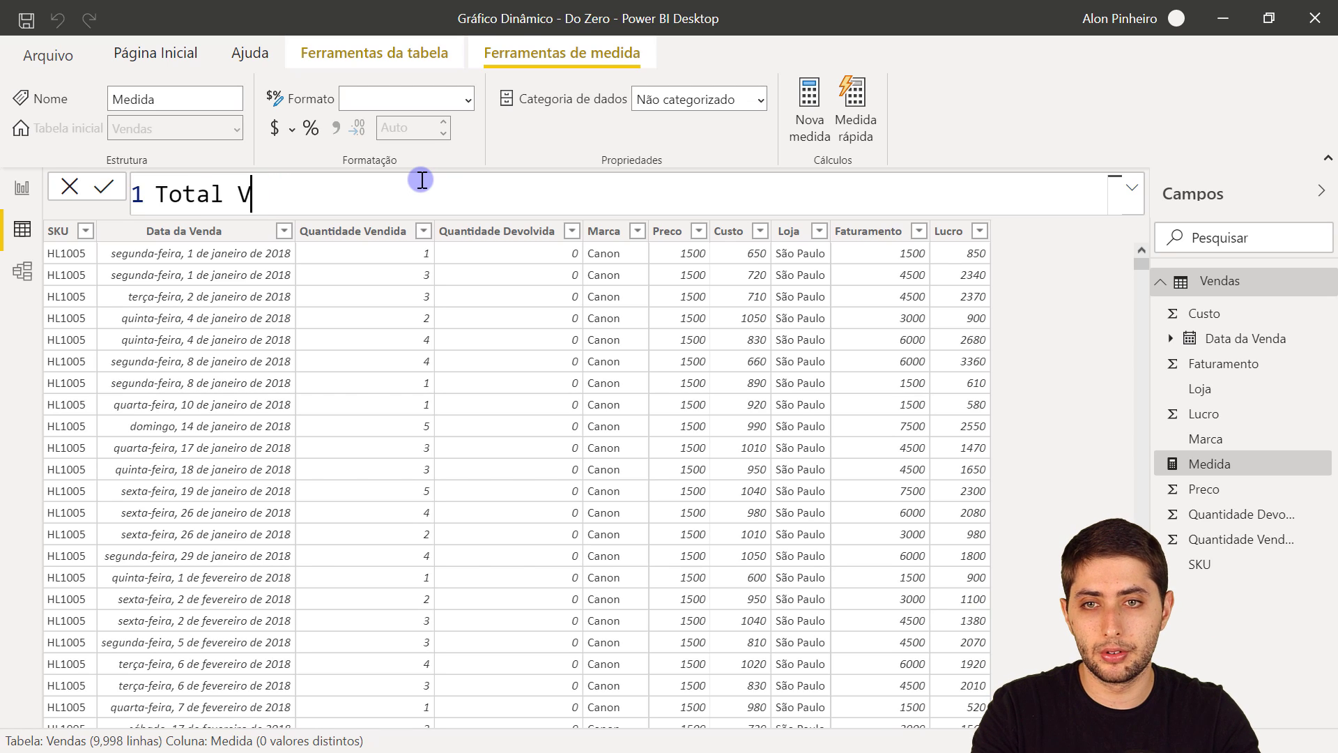
text(endas)
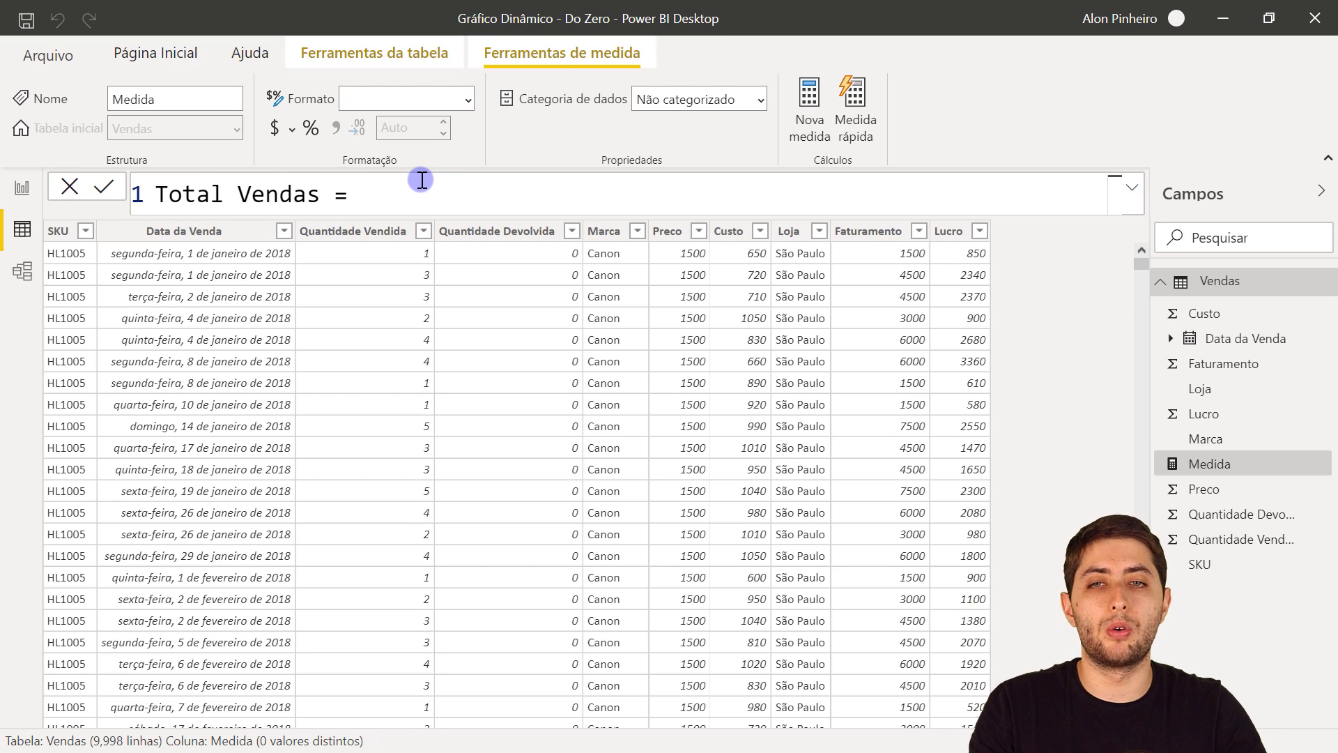
text( = sum)
key(Tab)
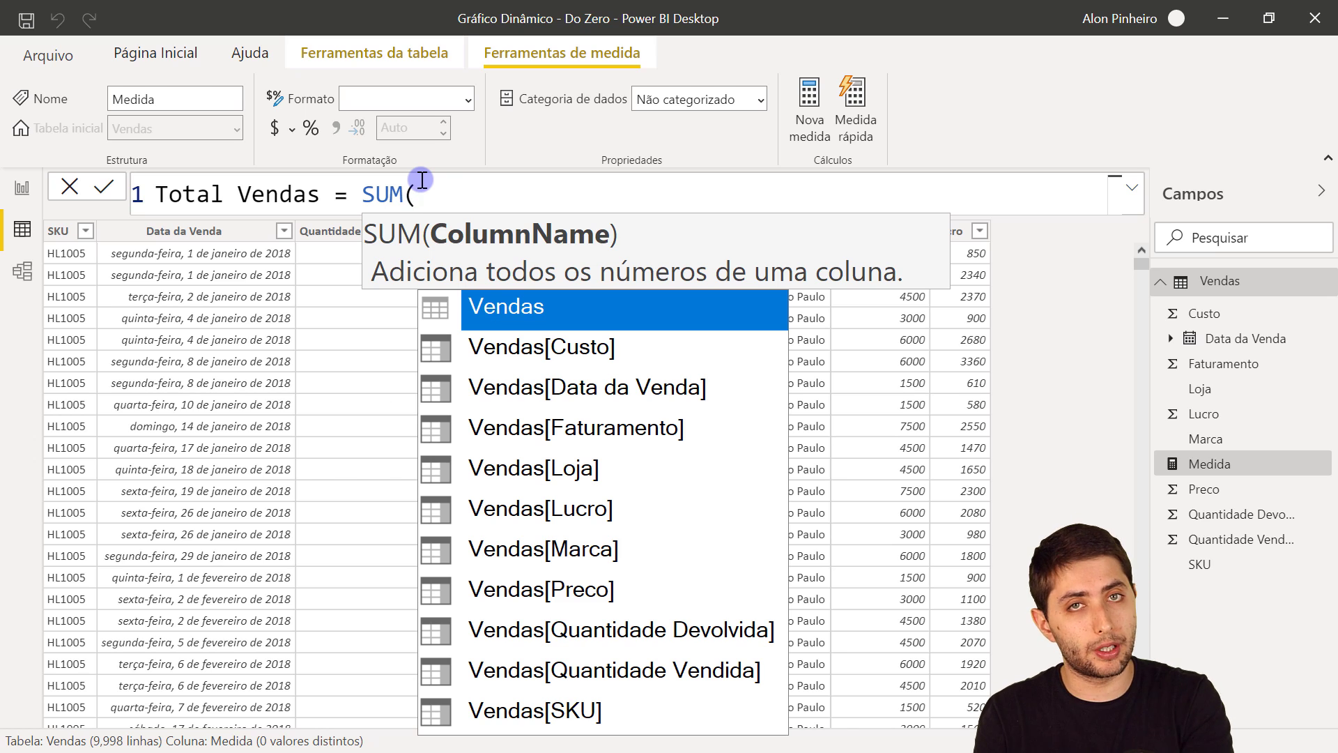
text(quantid)
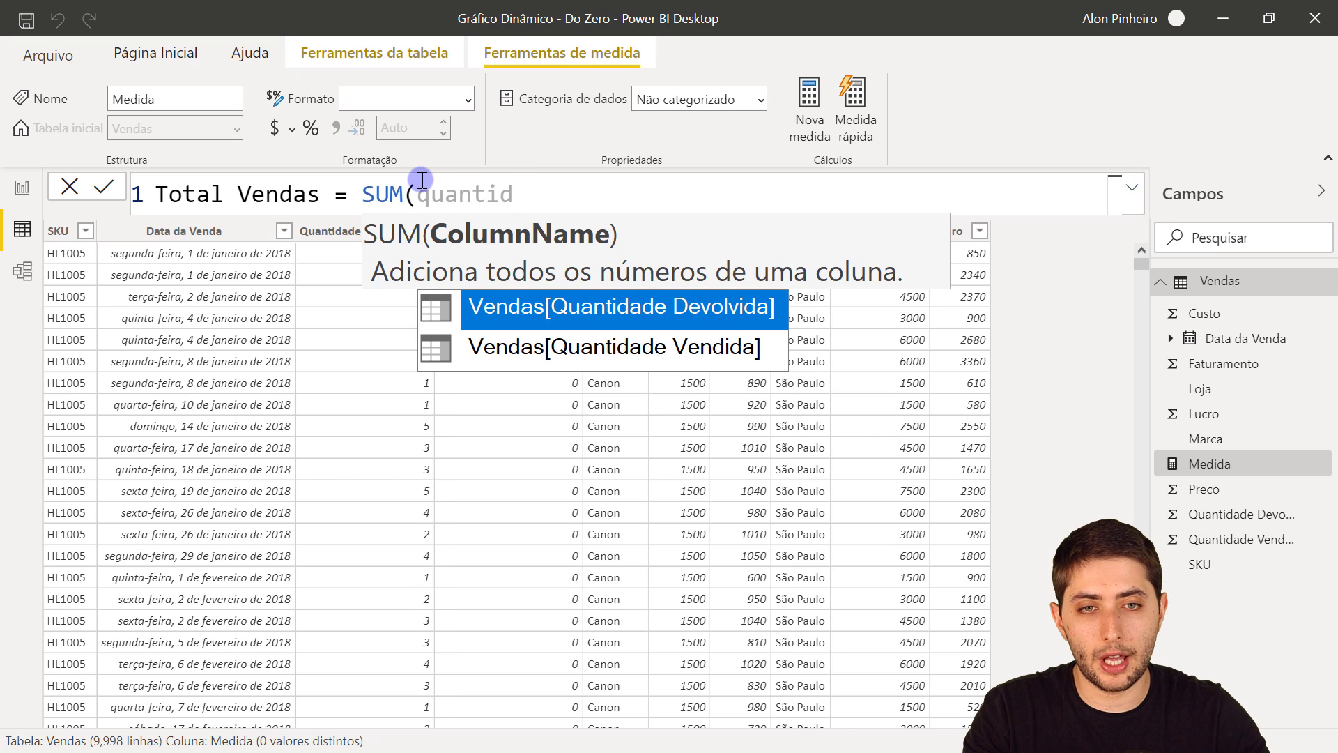
key(Down)
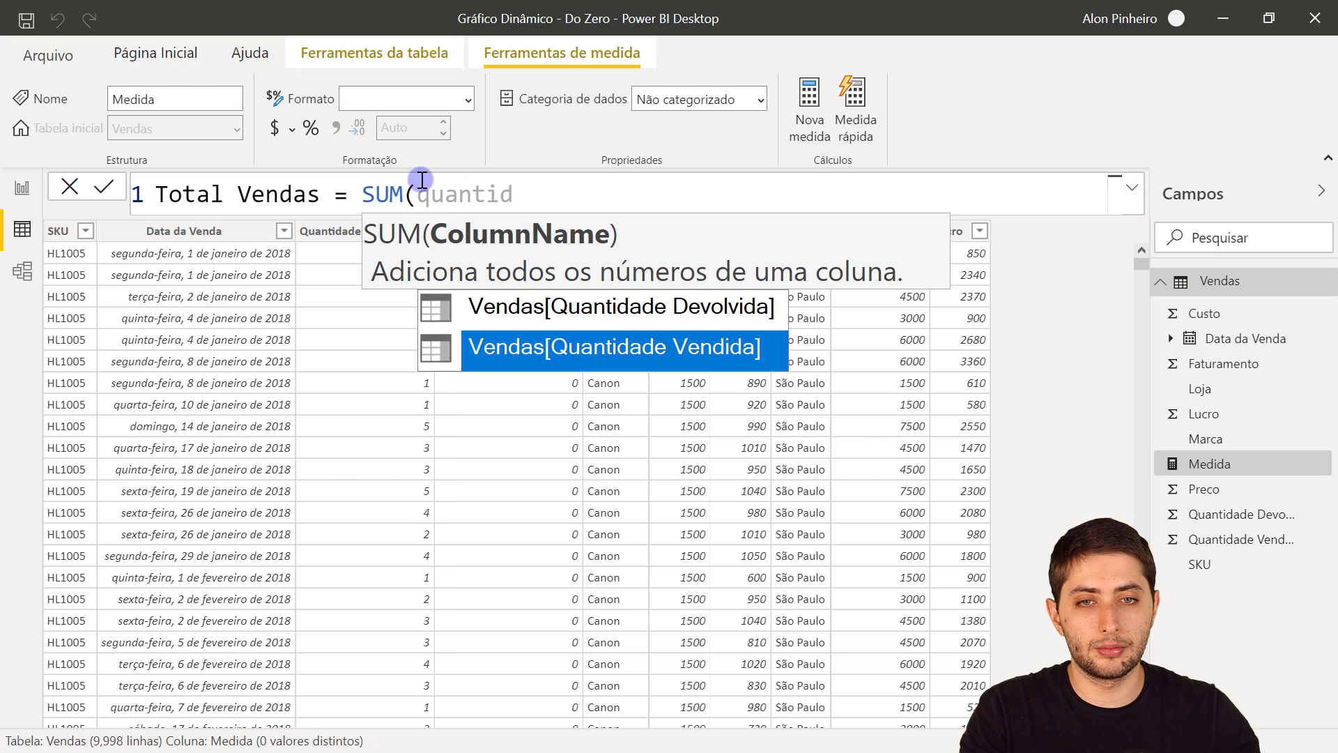
click(582, 342)
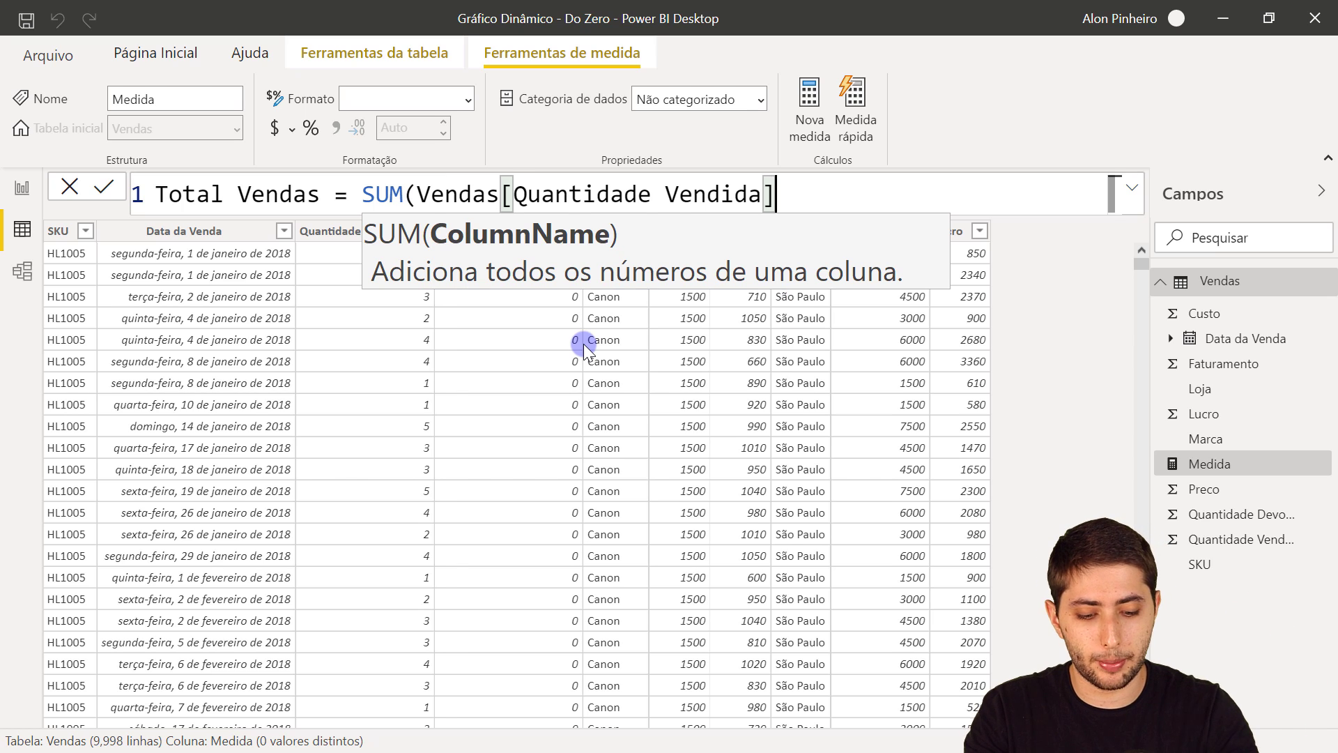
text())
key(Return)
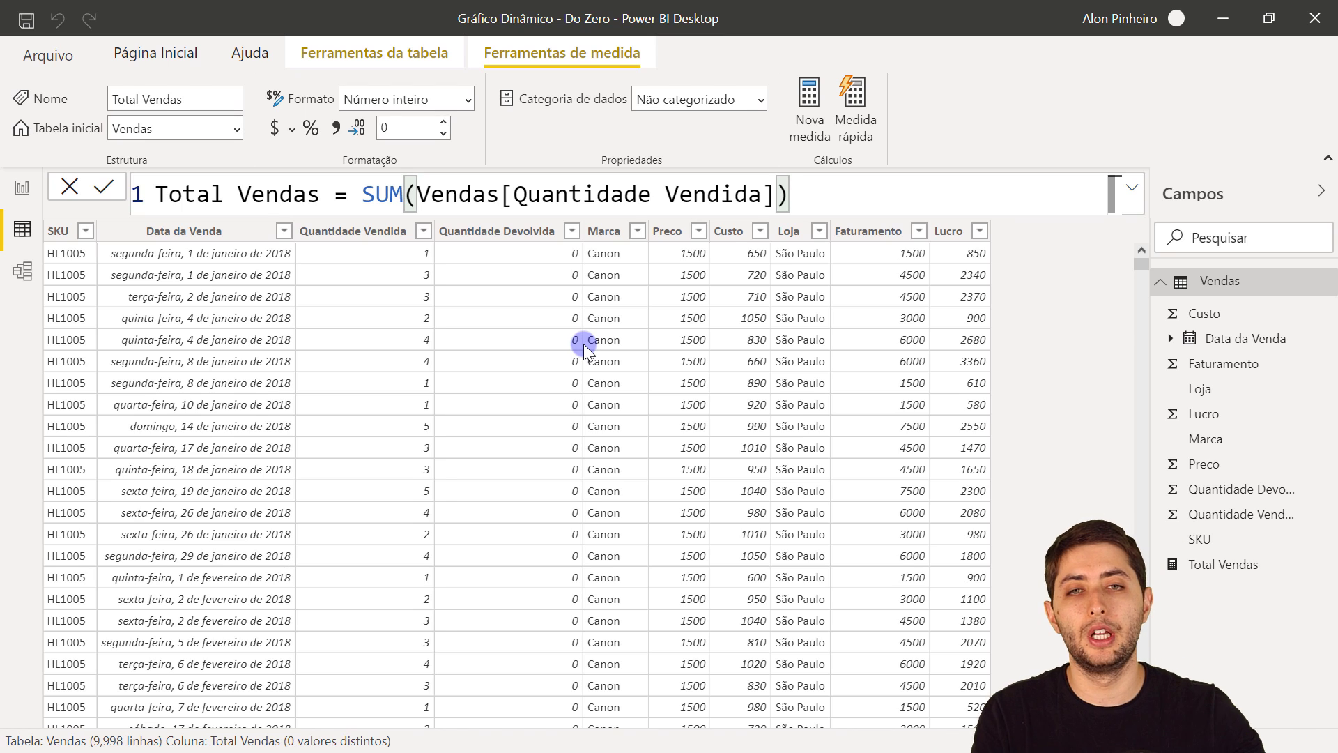
Create the measure Total Faturamento = SUM(Vendas[Faturamento]) in the Vendas table
click(543, 340)
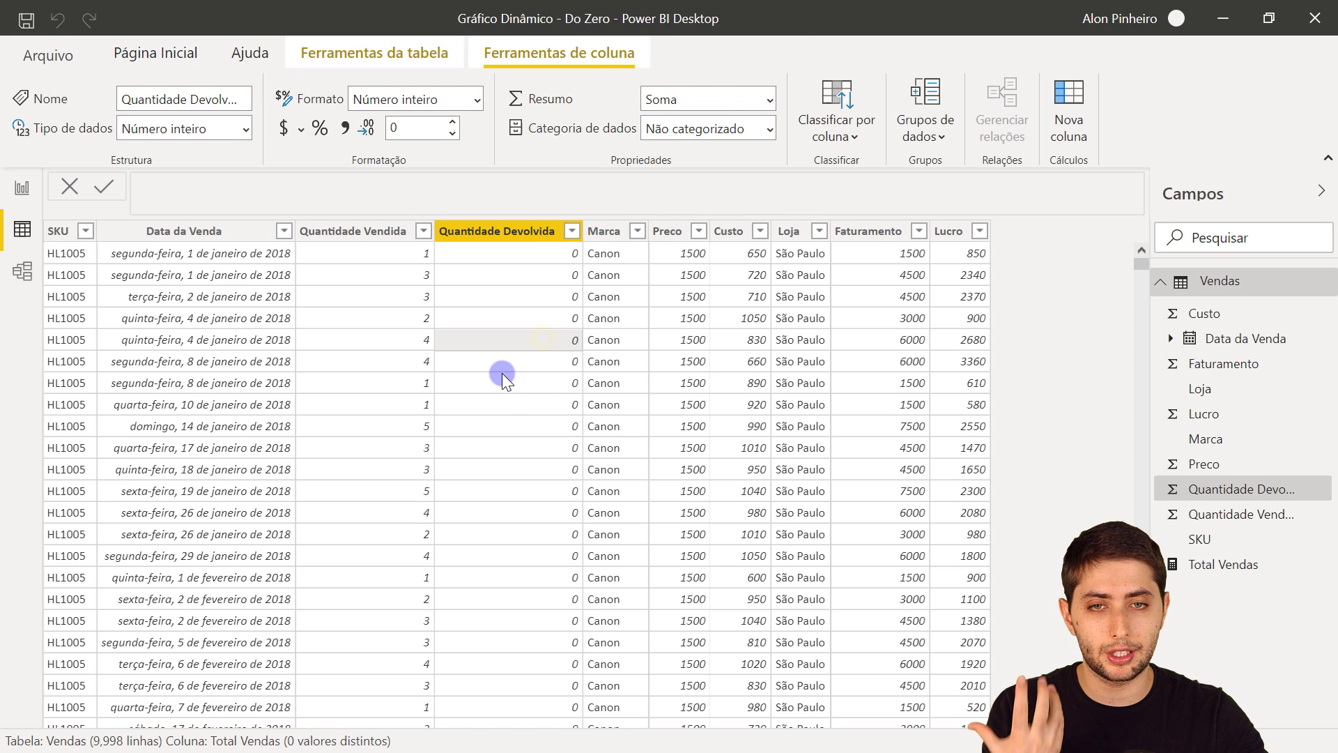
right_click(541, 345)
key(Escape)
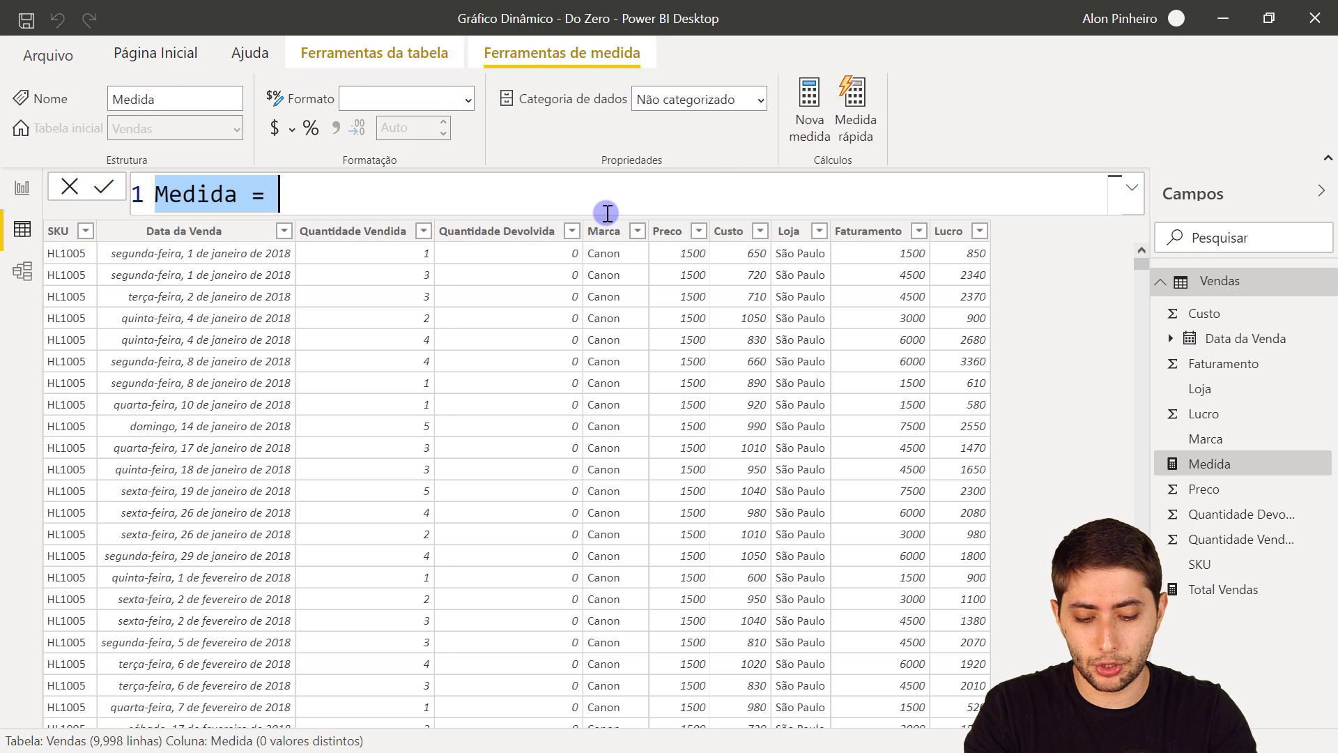
text(Total Faturamento =)
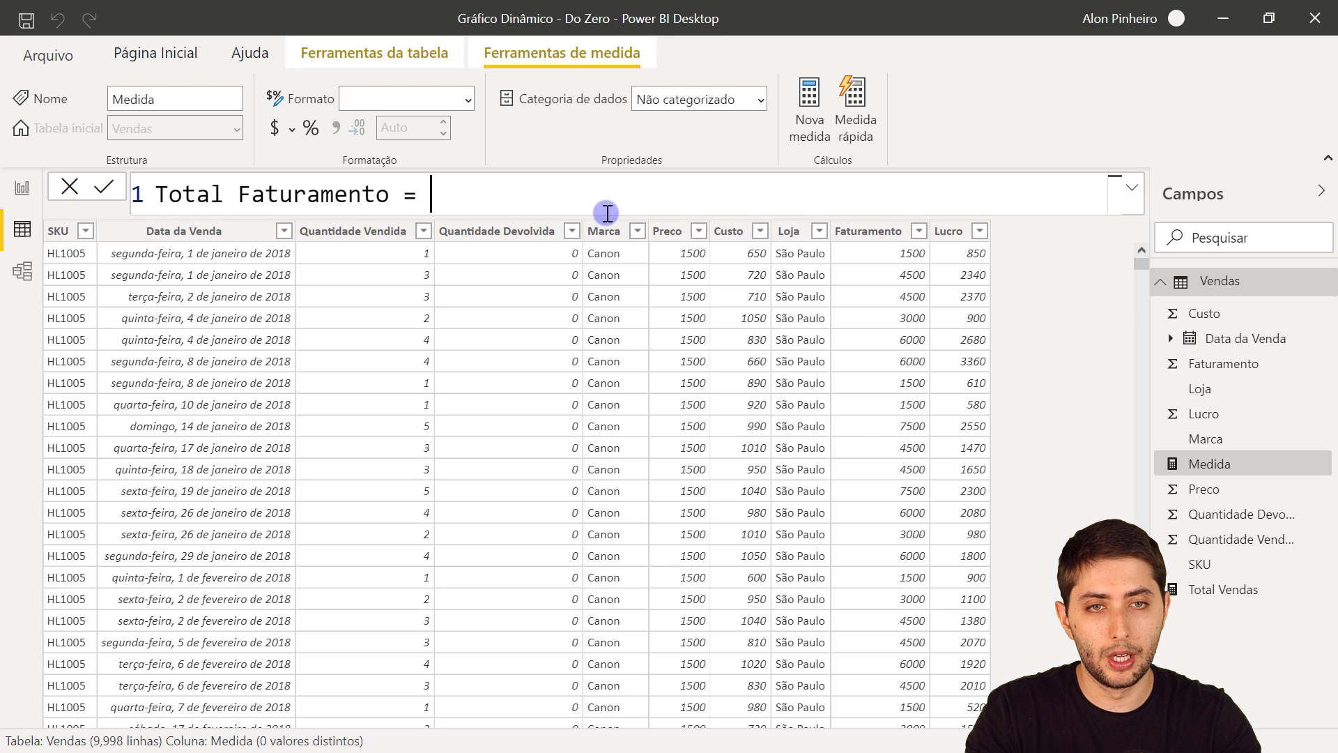
text( SUM(q)
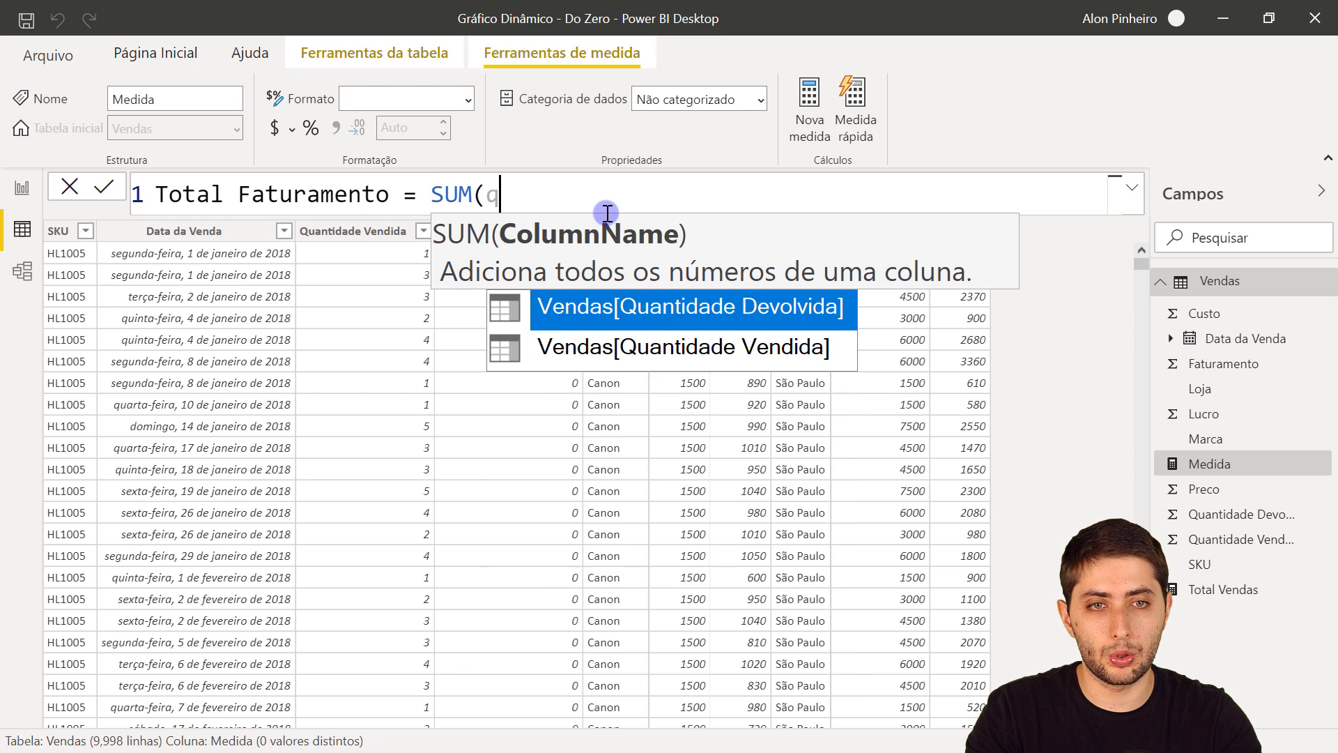
key(BackSpace)
text(fatu)
key(Tab)
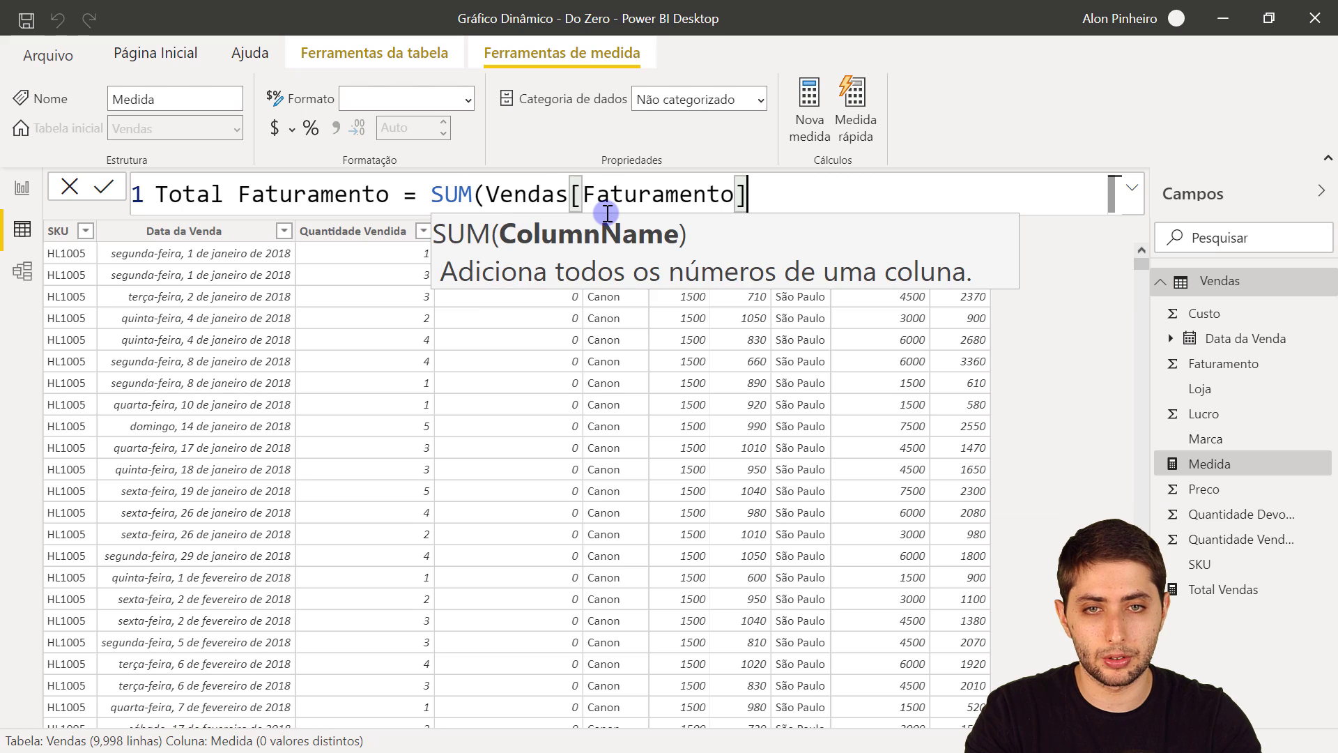
text())
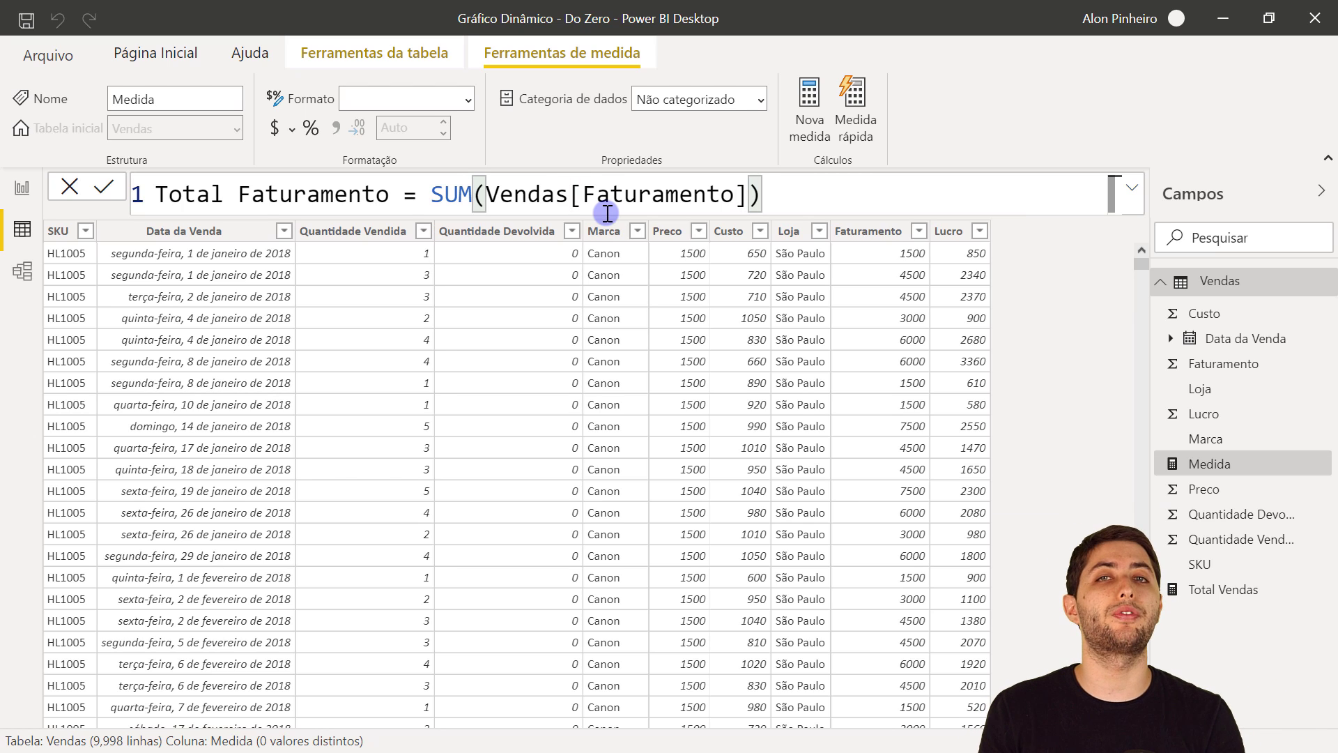
key(Return)
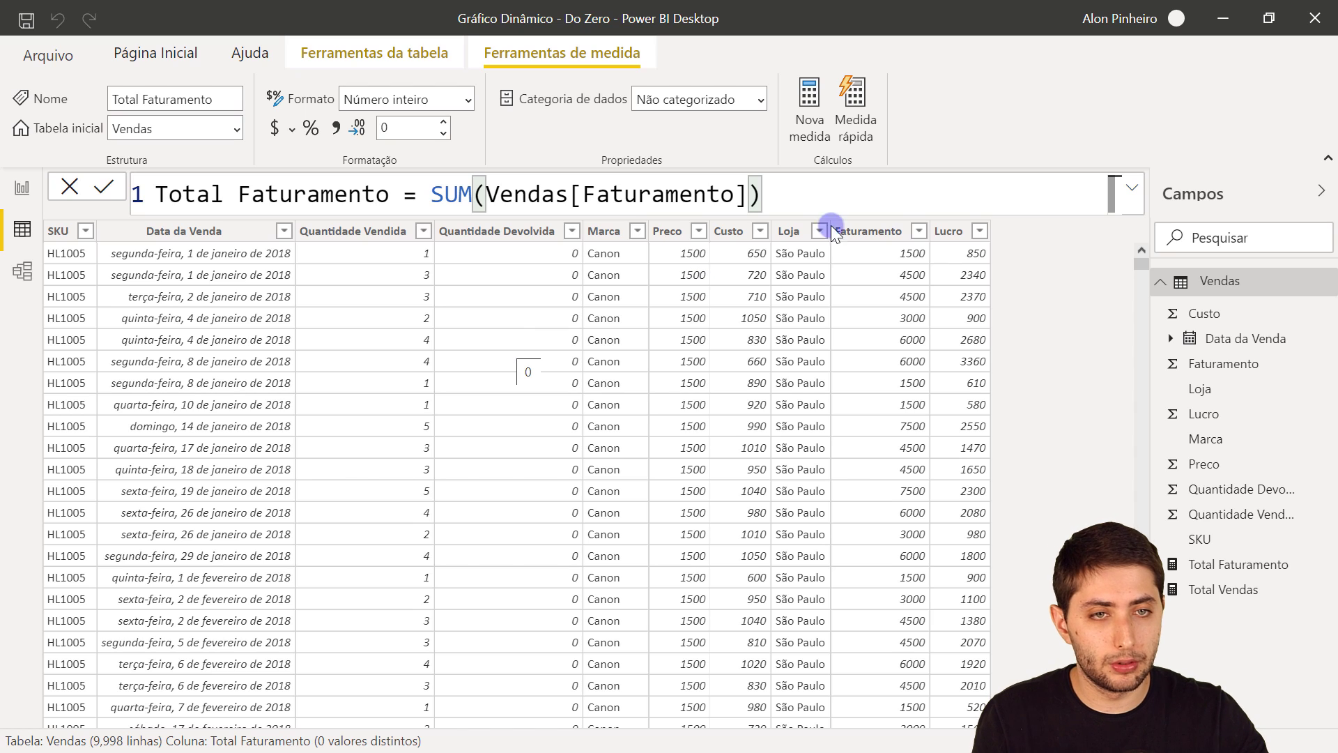
Create the measure Total Lucro = SUM(Vendas[Lucro]) in the Vendas table
click(533, 354)
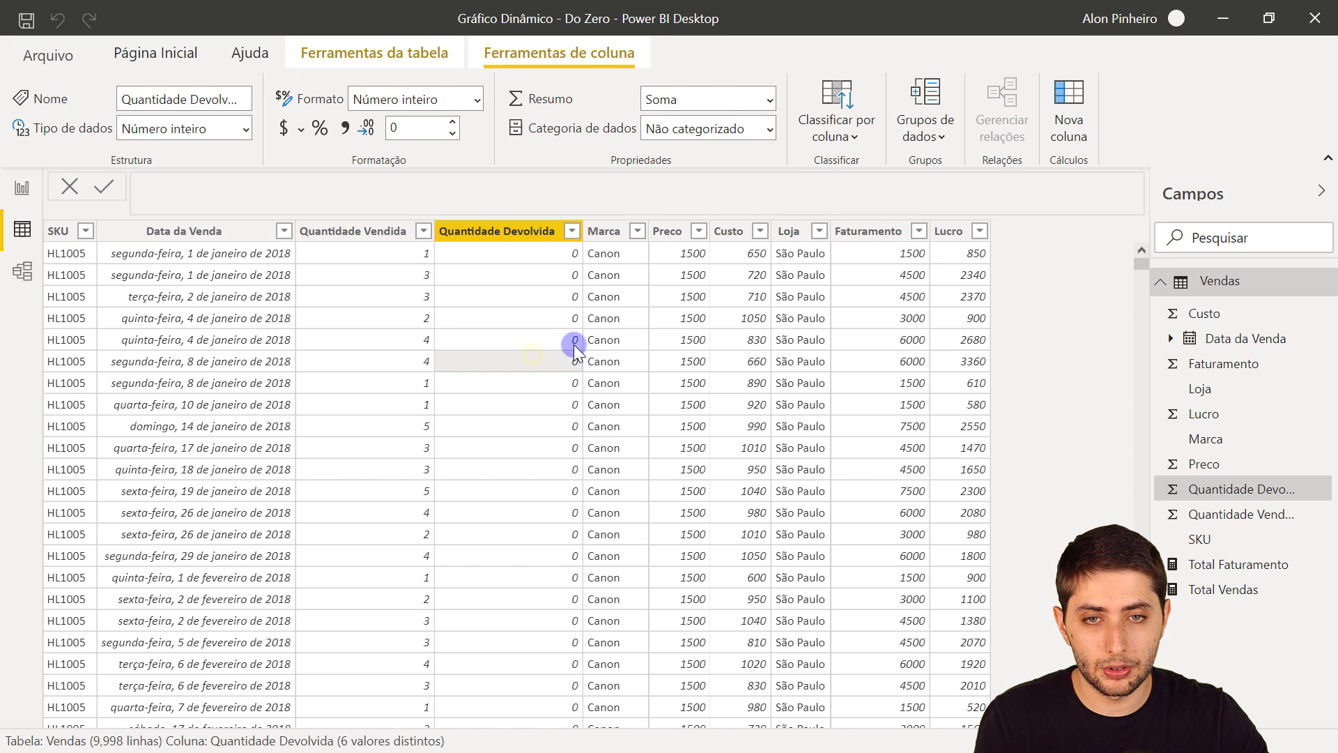
right_click(603, 326)
click(611, 214)
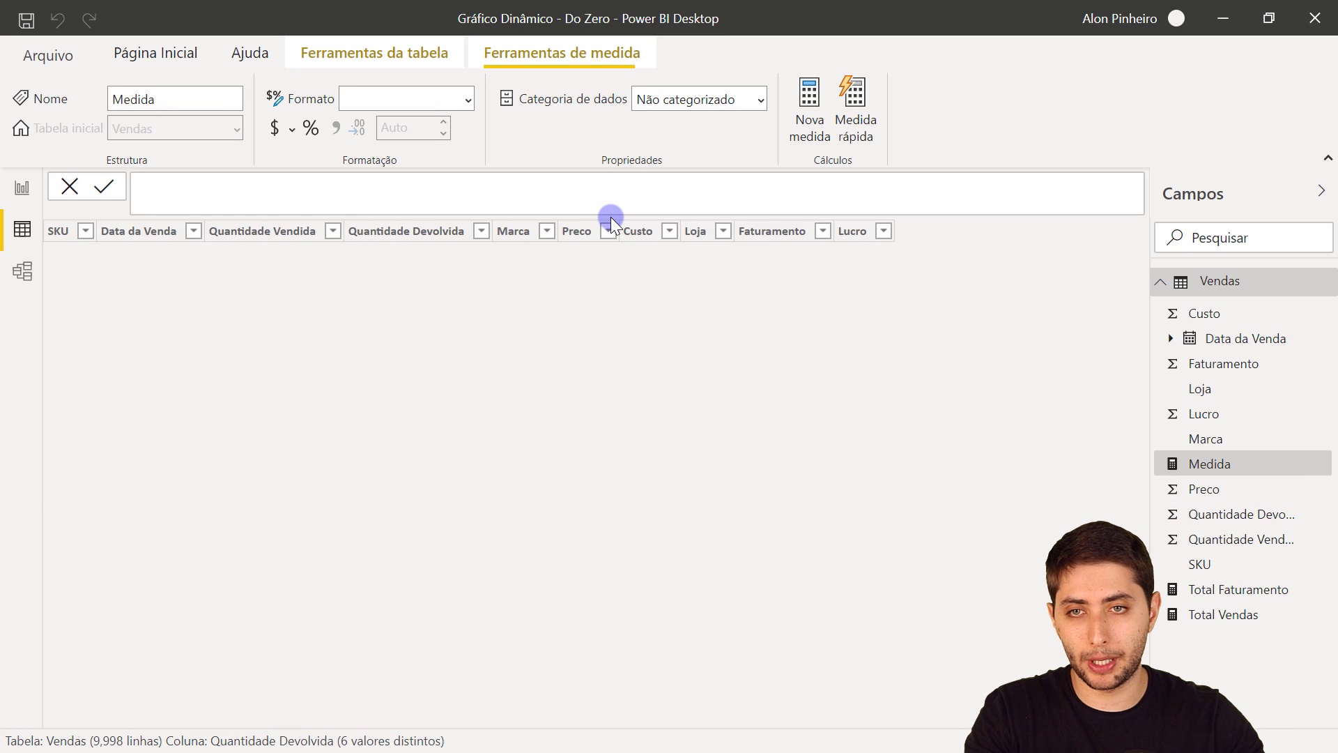
text(Total L)
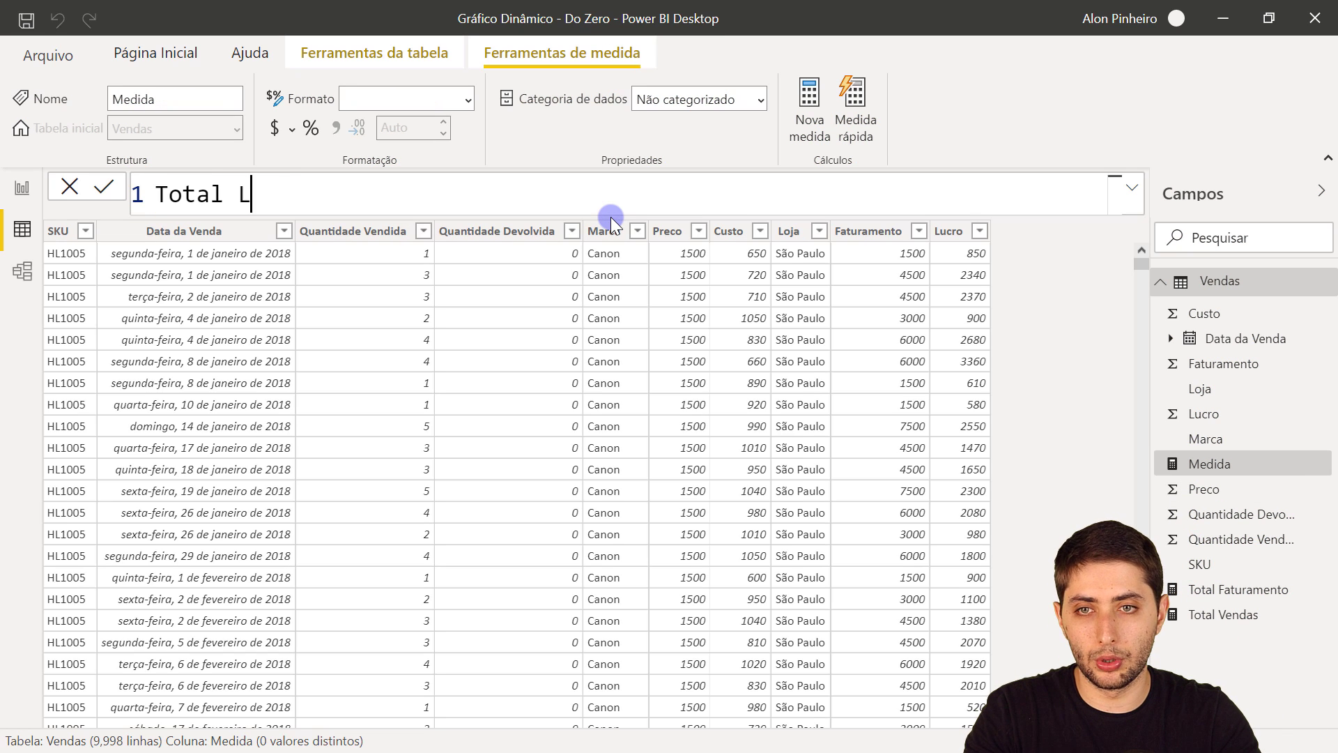
text(ucro = sum()
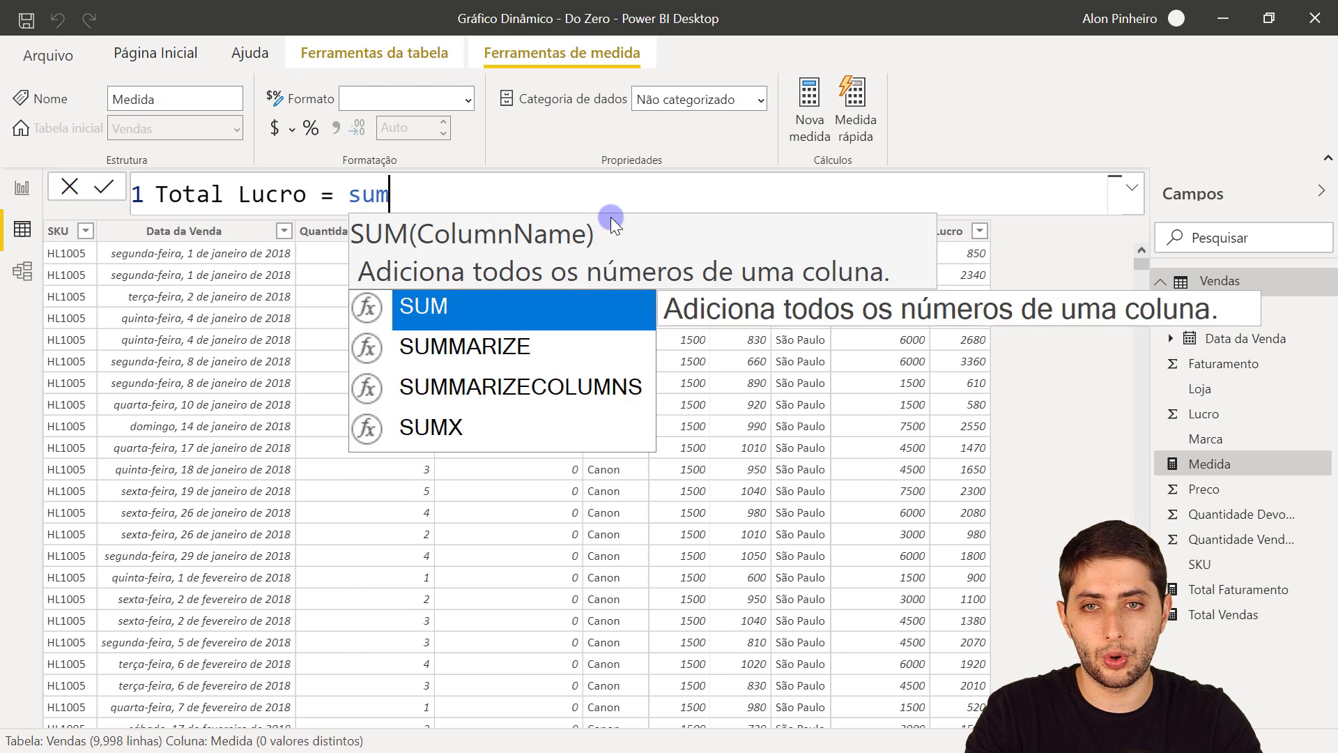
text(ro)
key(BackSpace)
key(BackSpace)
key(BackSpace)
key(BackSpace)
text(lucro)
key(Tab)
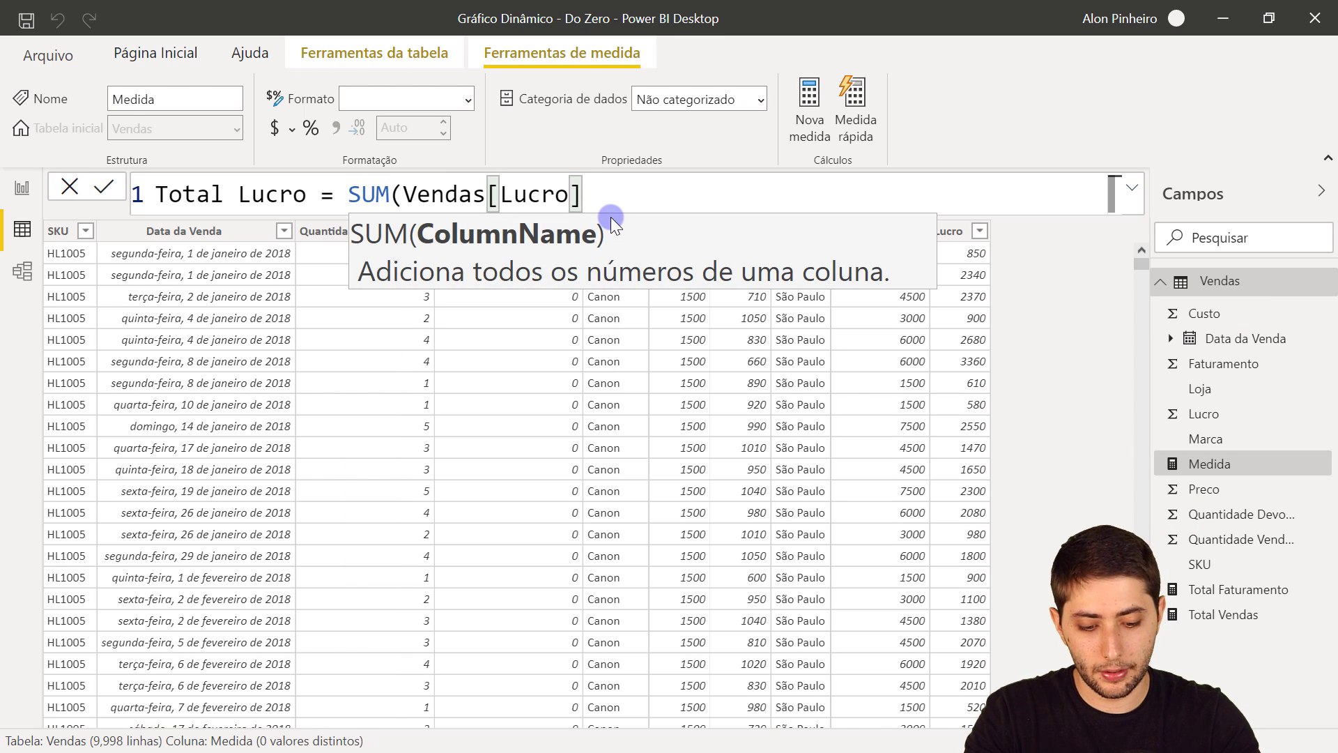
text())
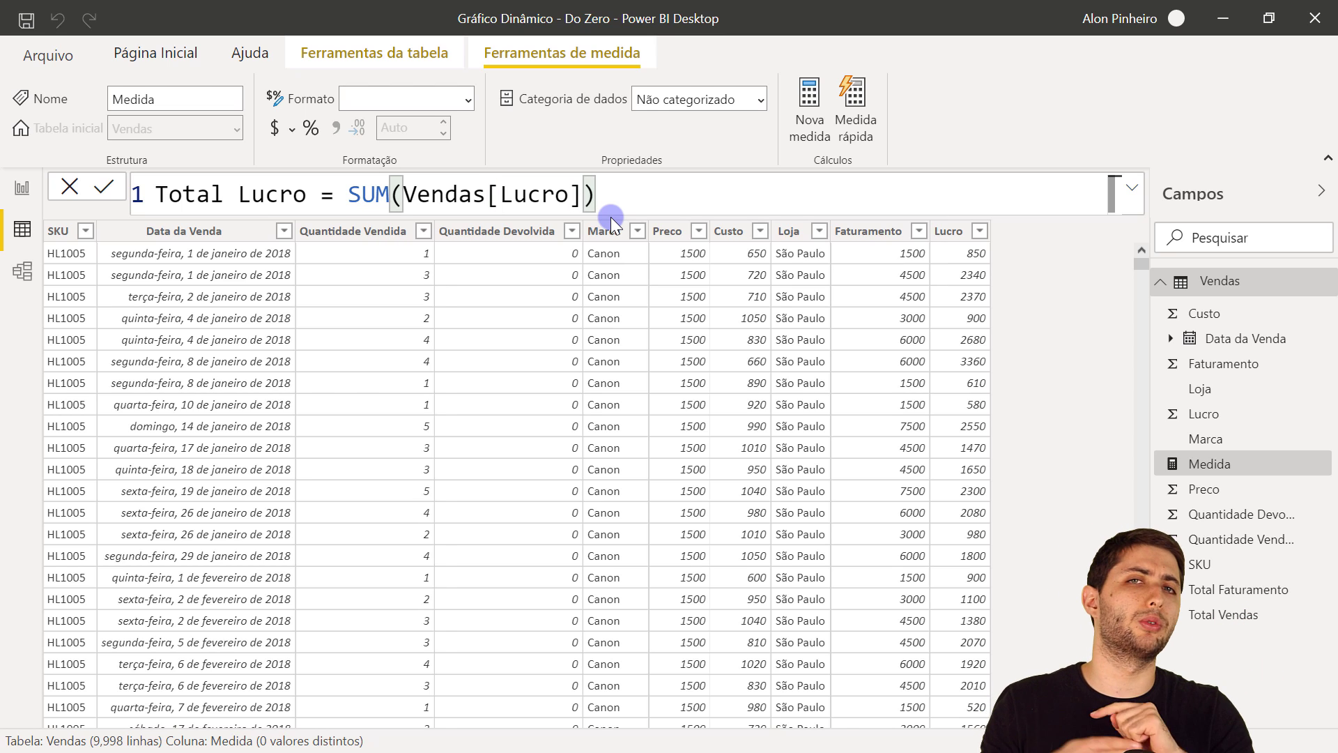
key(Return)
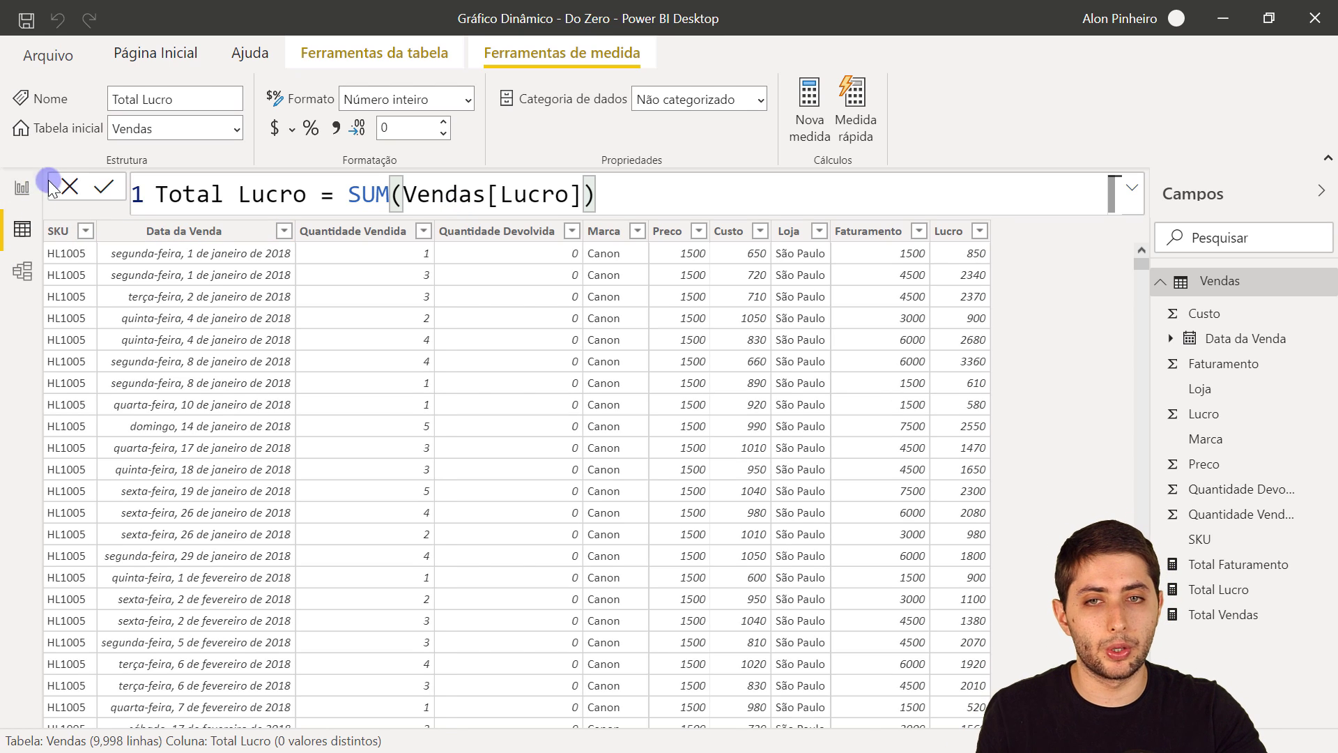
Switch to the report view and add a card visual showing the Total Faturamento measure
click(23, 187)
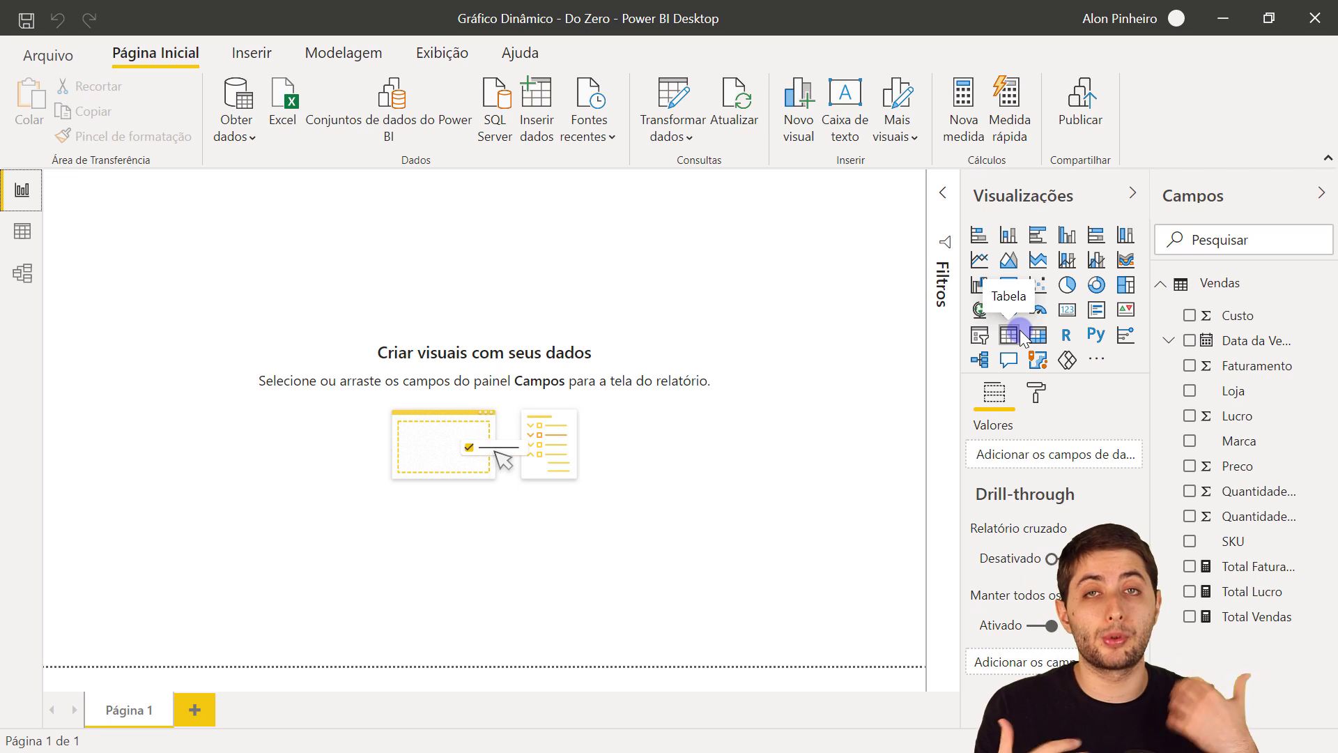
click(1072, 308)
drag(165, 311, 352, 345)
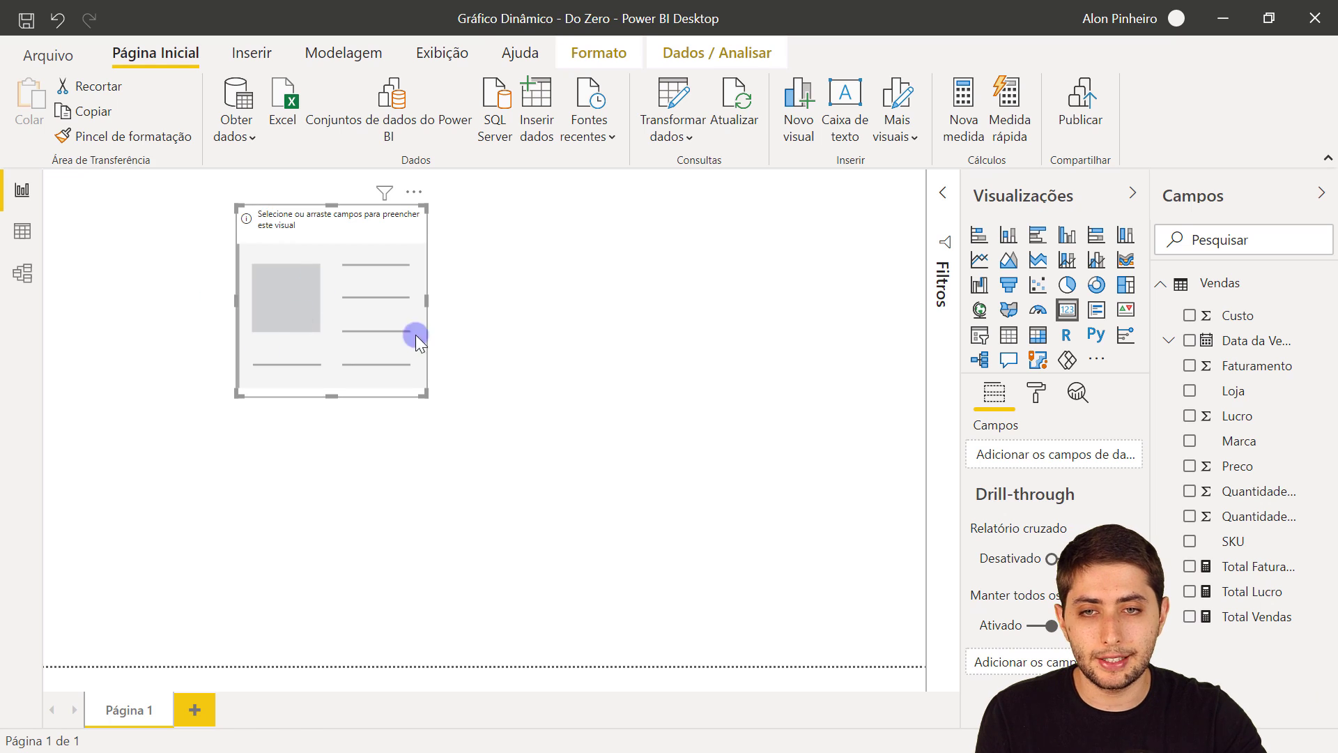
click(1190, 568)
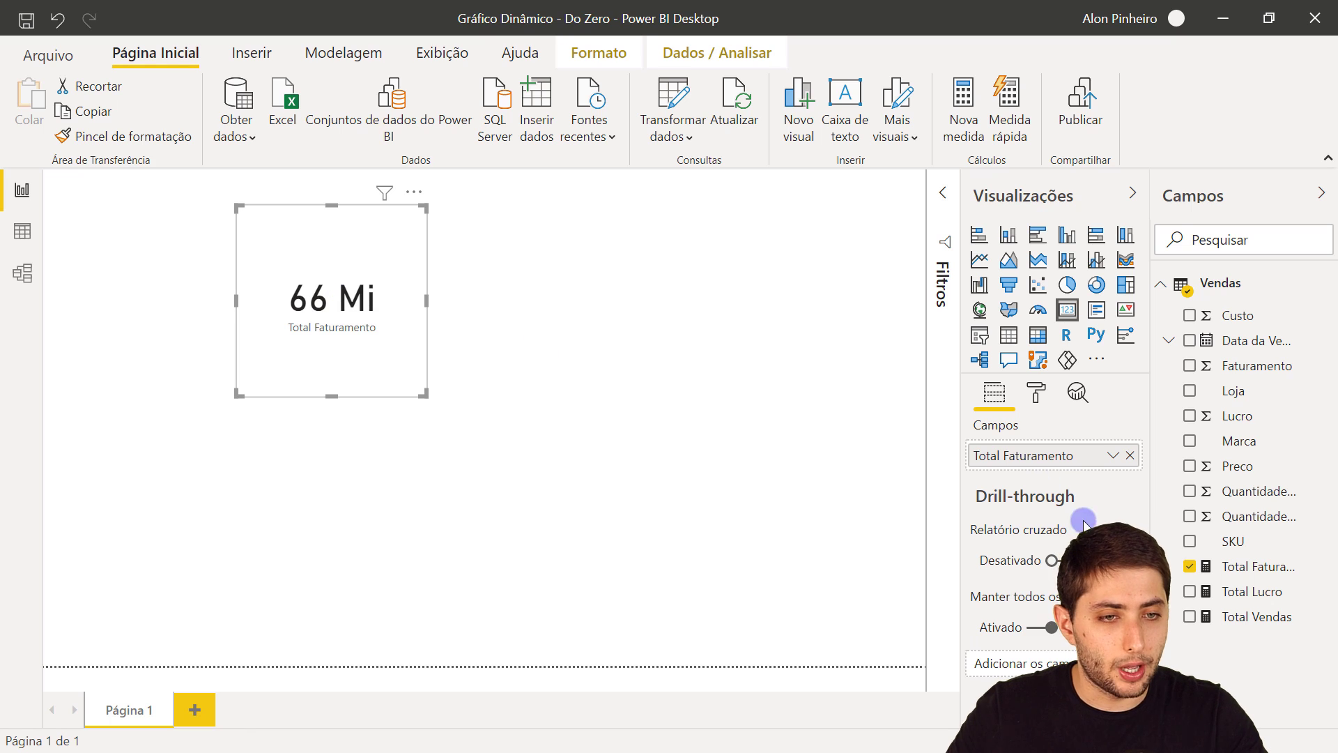
Replace the card's measure with Total Lucro and after that with Total Vendas
click(1190, 567)
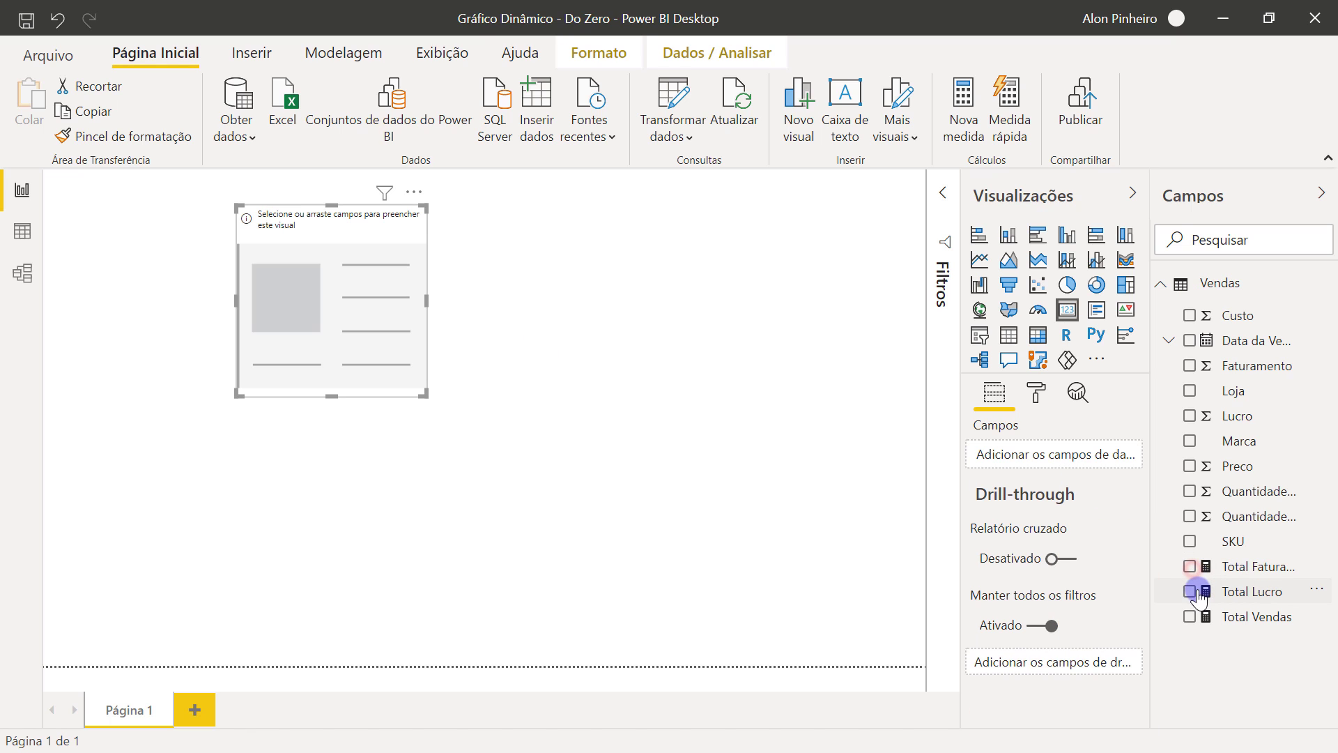
click(1190, 591)
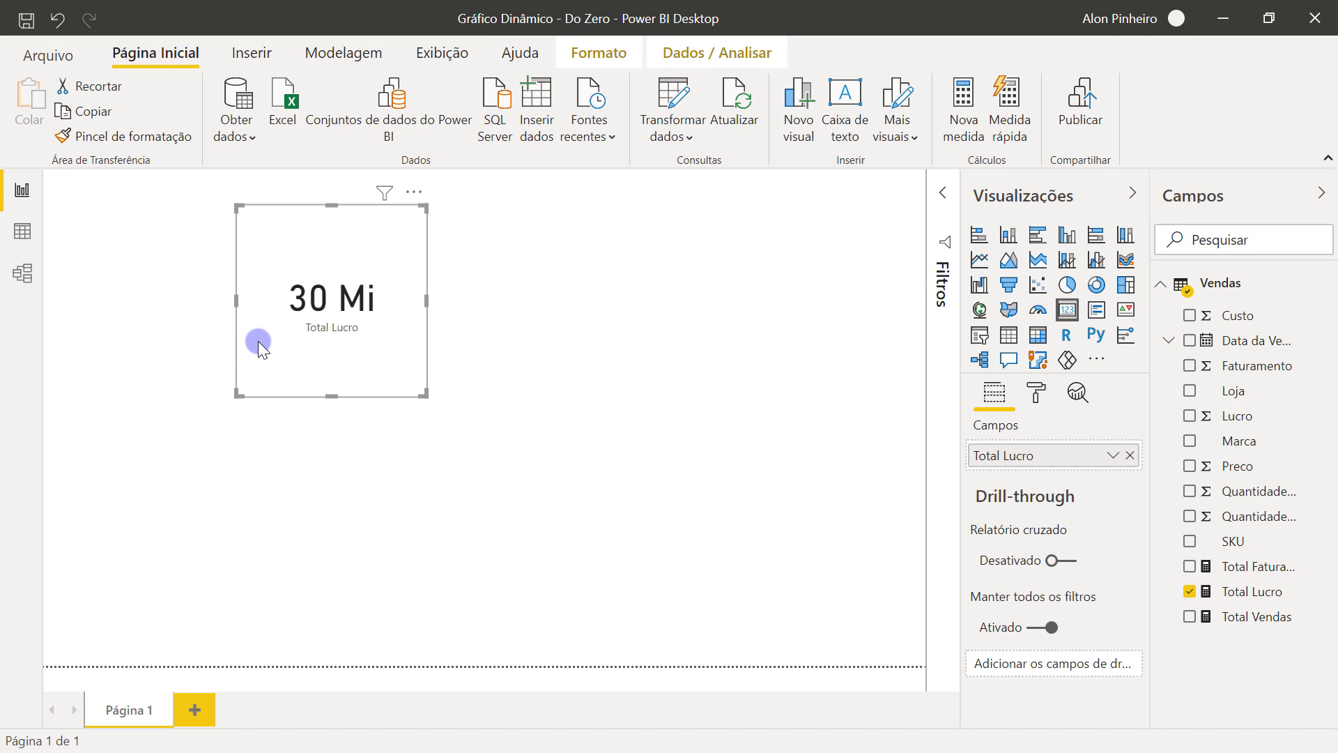
click(1191, 592)
click(1189, 617)
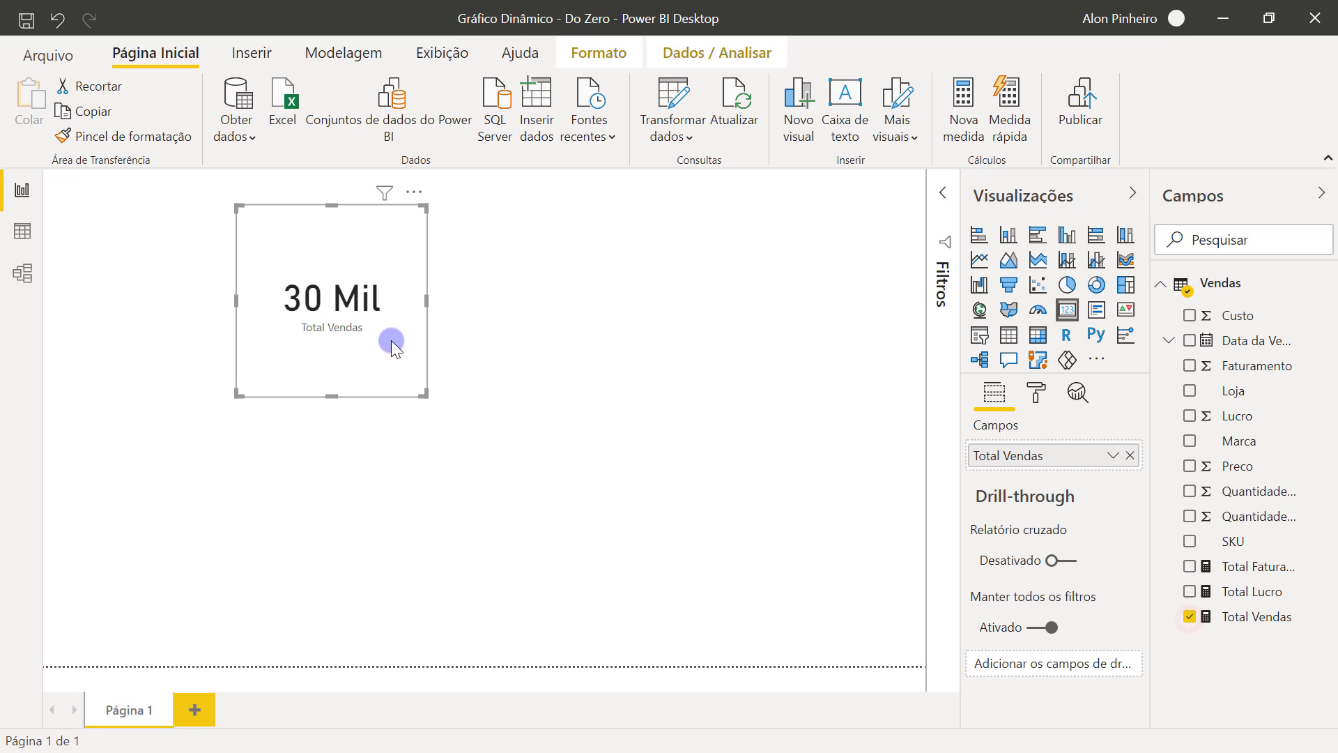
mouse_move(298, 303)
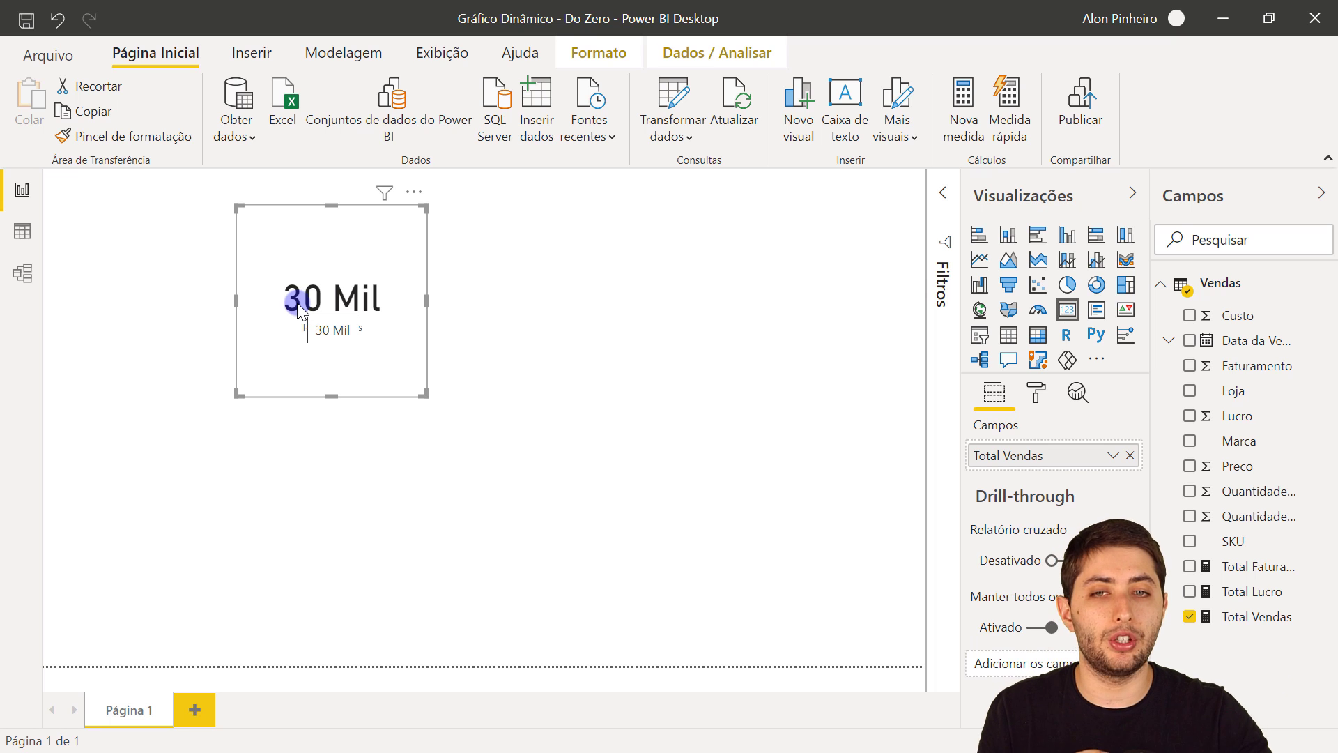
Delete the card and place an enlarged stacked bar chart near the middle of the report page
drag(353, 348, 361, 391)
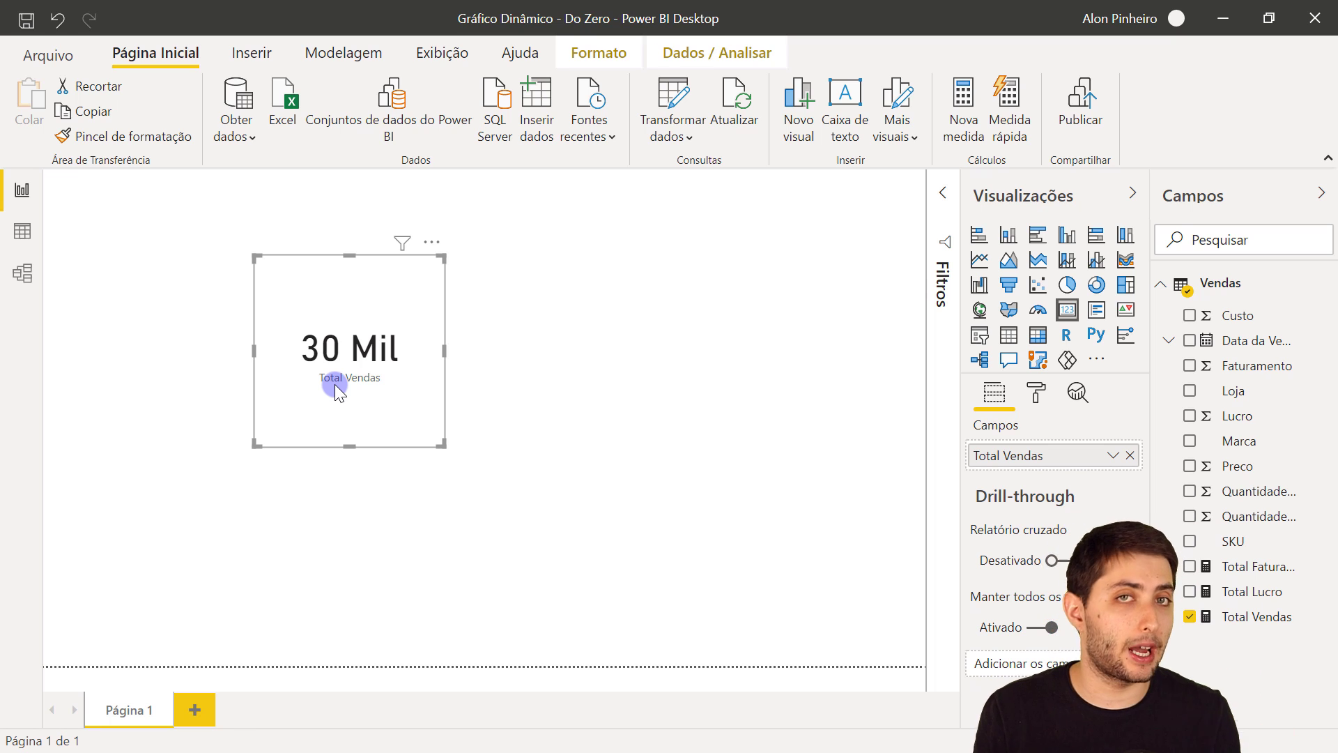
key(Delete)
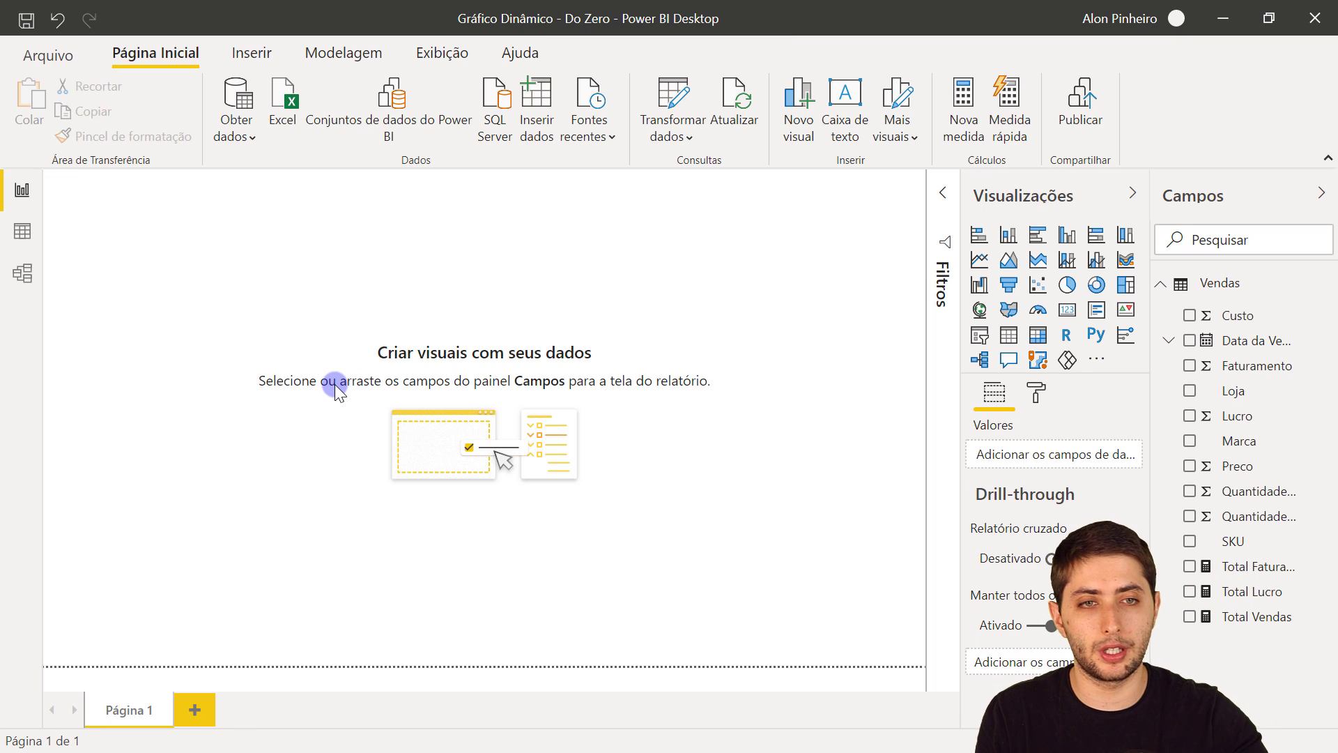
click(976, 235)
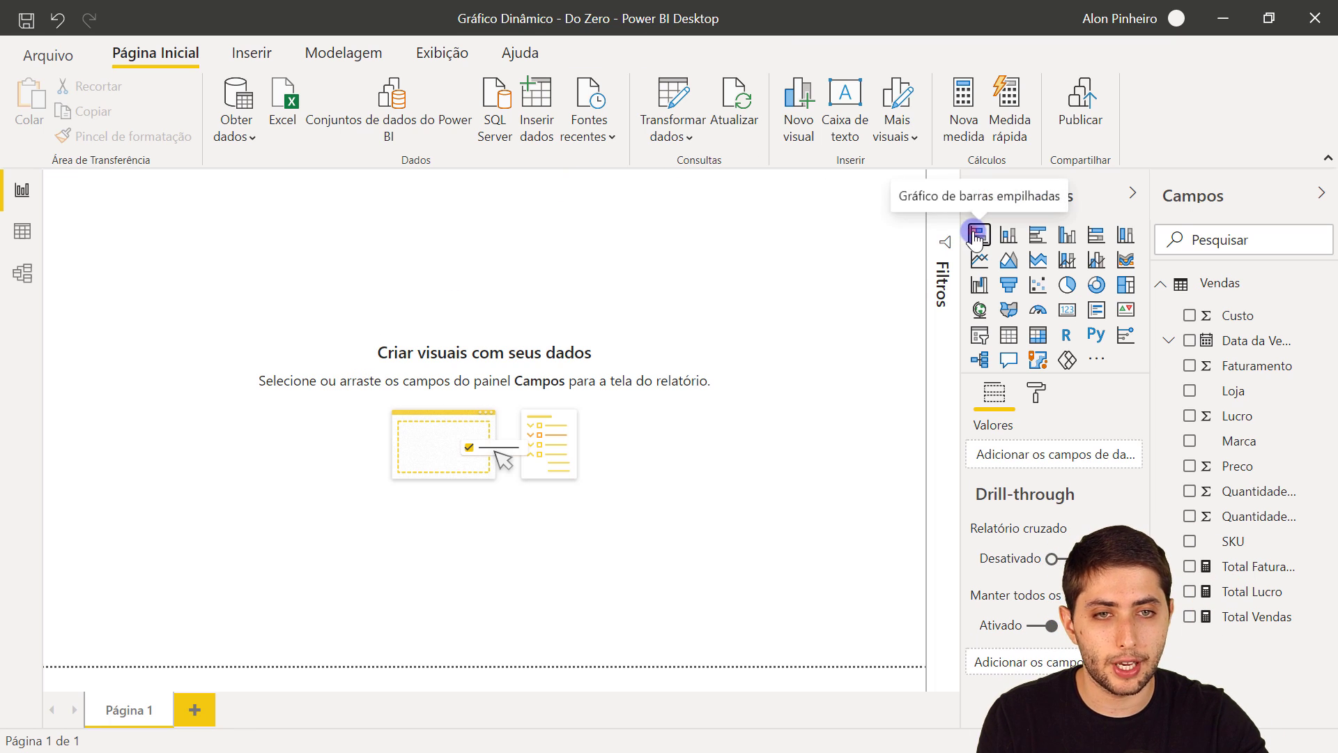
drag(149, 341, 412, 432)
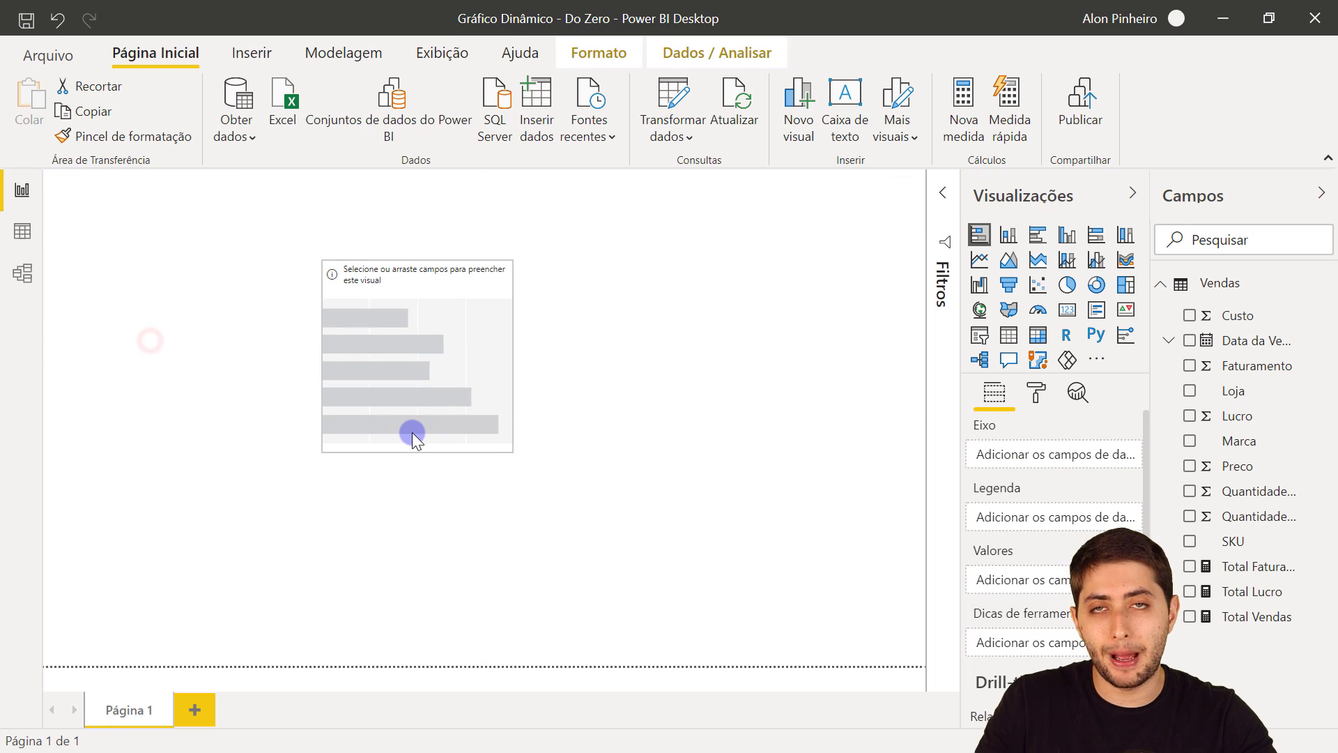
drag(512, 451, 667, 606)
drag(622, 559, 588, 523)
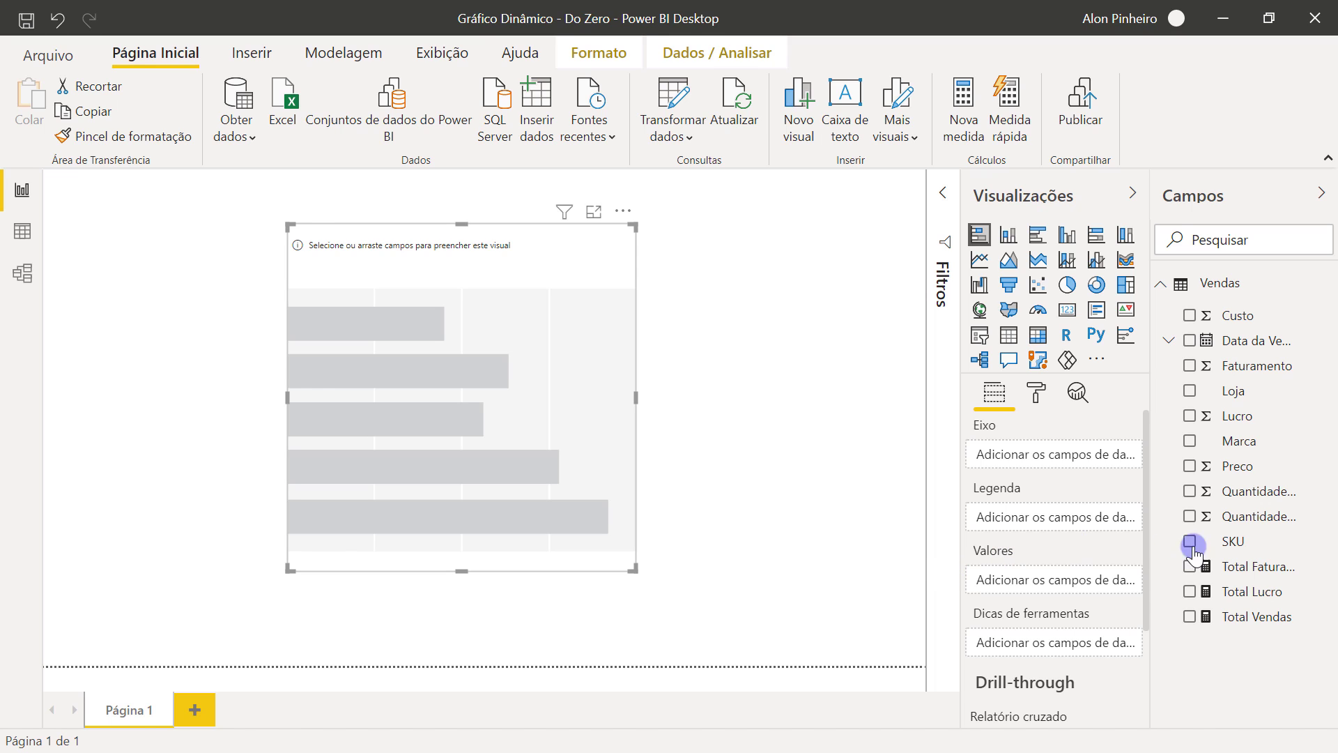
Plot Total Faturamento by Marca in the bar chart, enlarge the chart slightly and inspect the values of its bars
drag(1263, 565, 1060, 596)
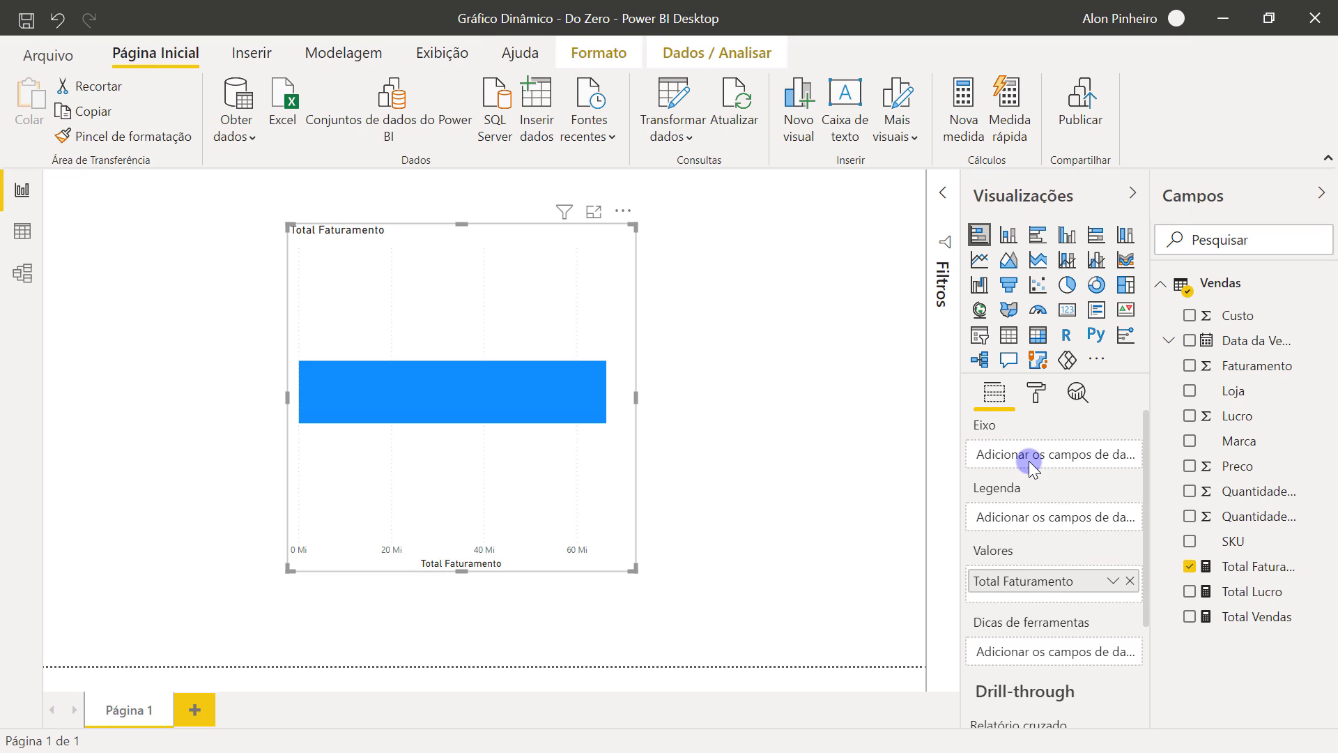
drag(1263, 441, 1086, 462)
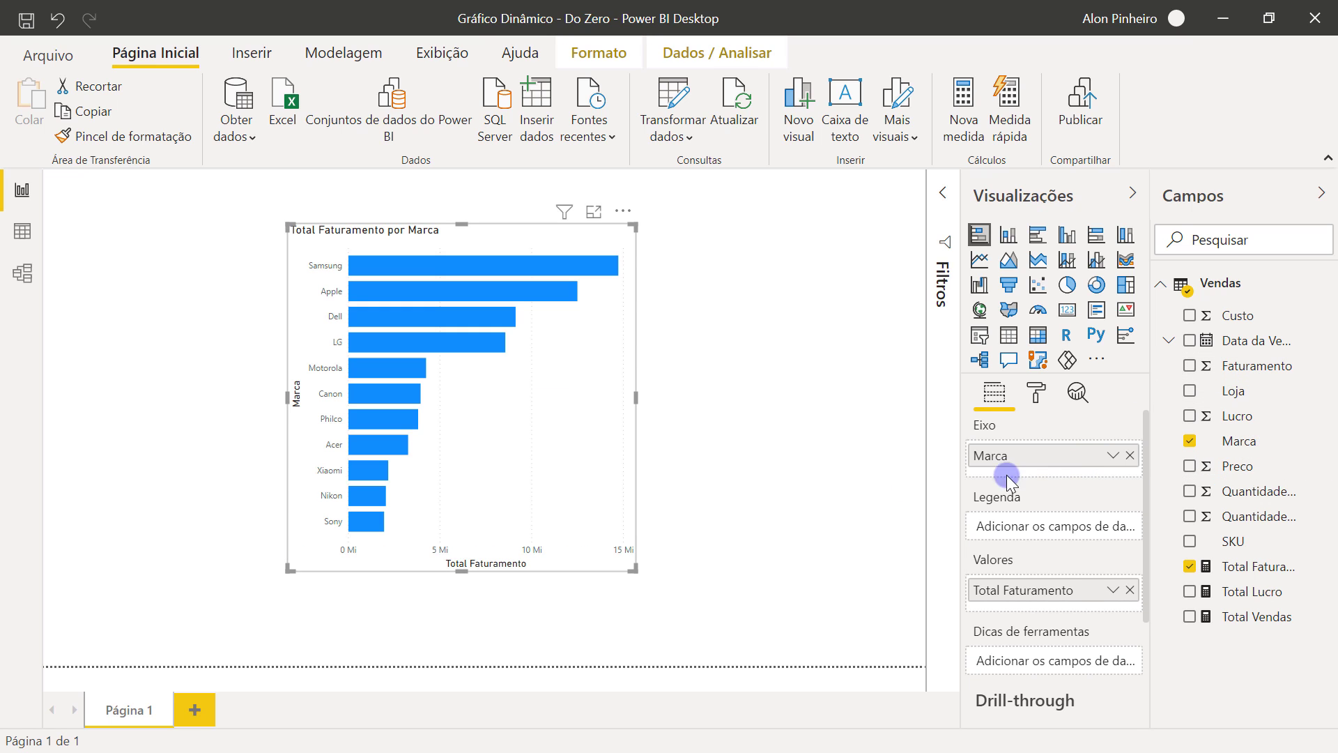
drag(623, 568, 663, 625)
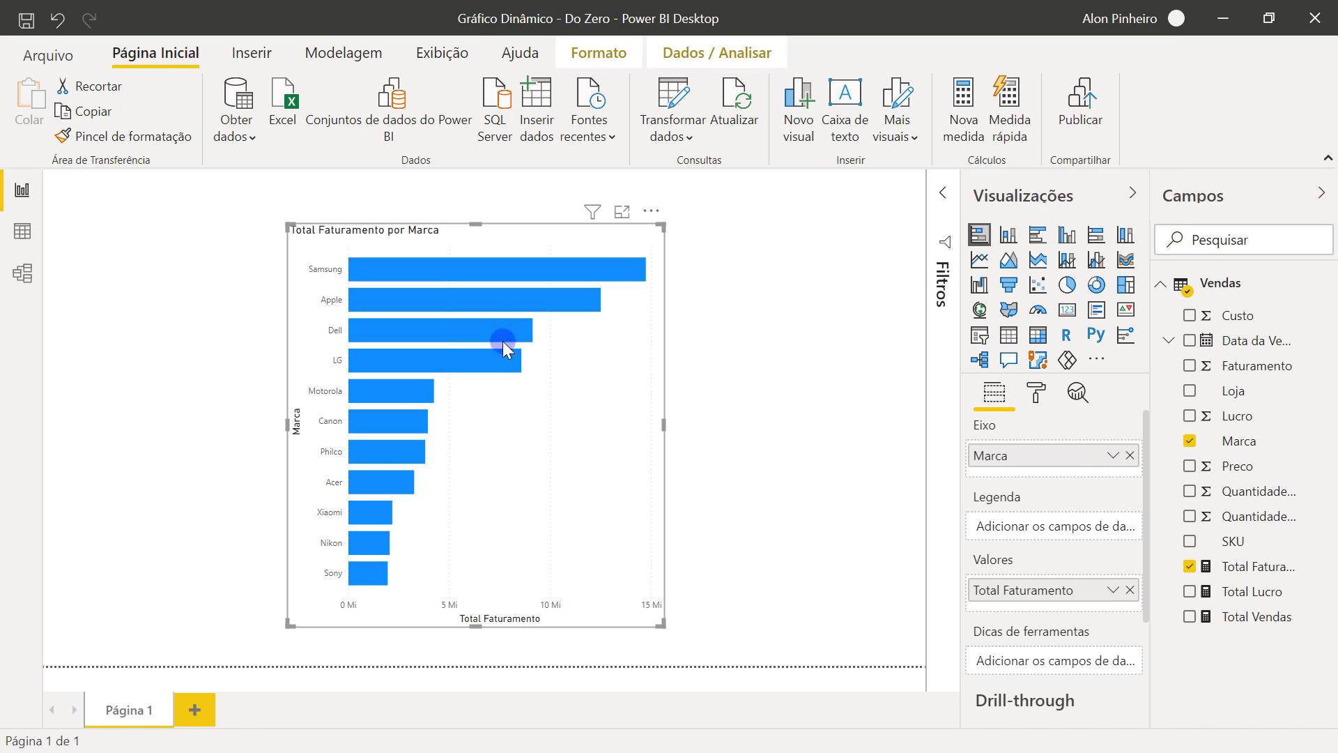
mouse_move(404, 277)
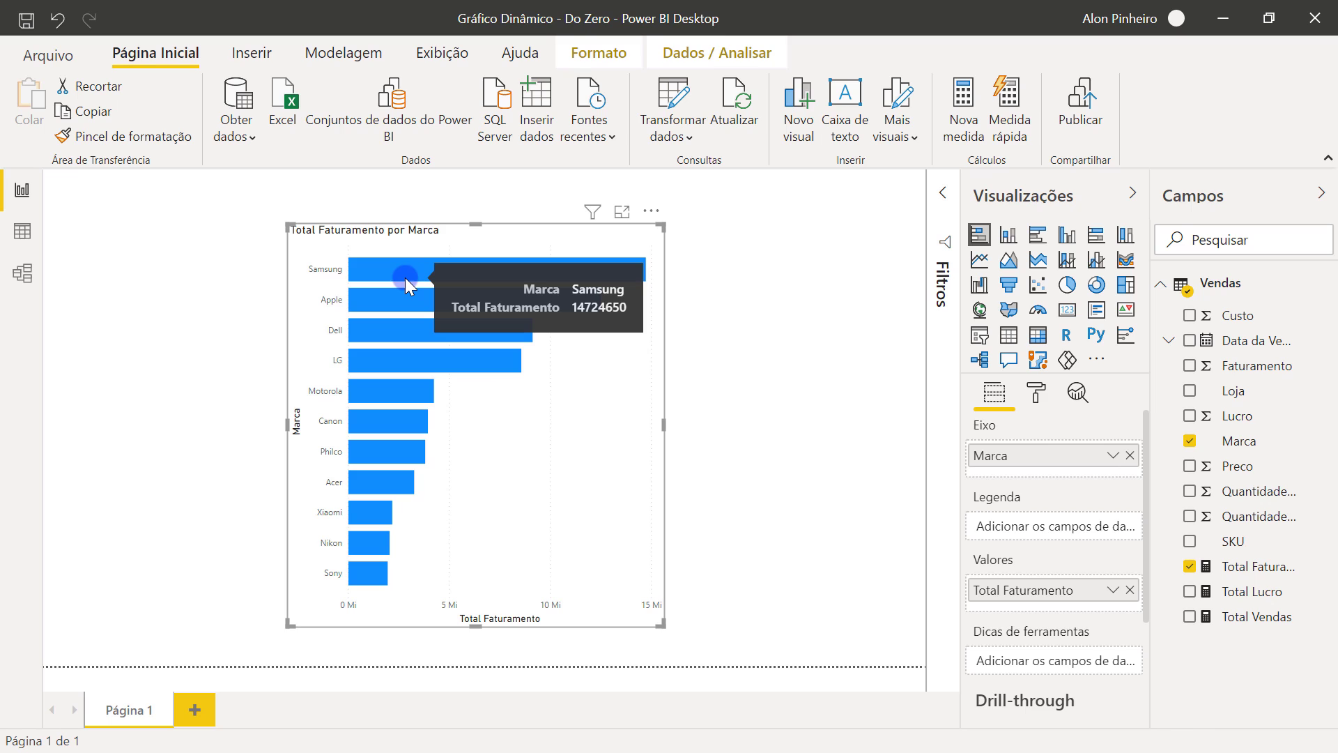
mouse_move(385, 309)
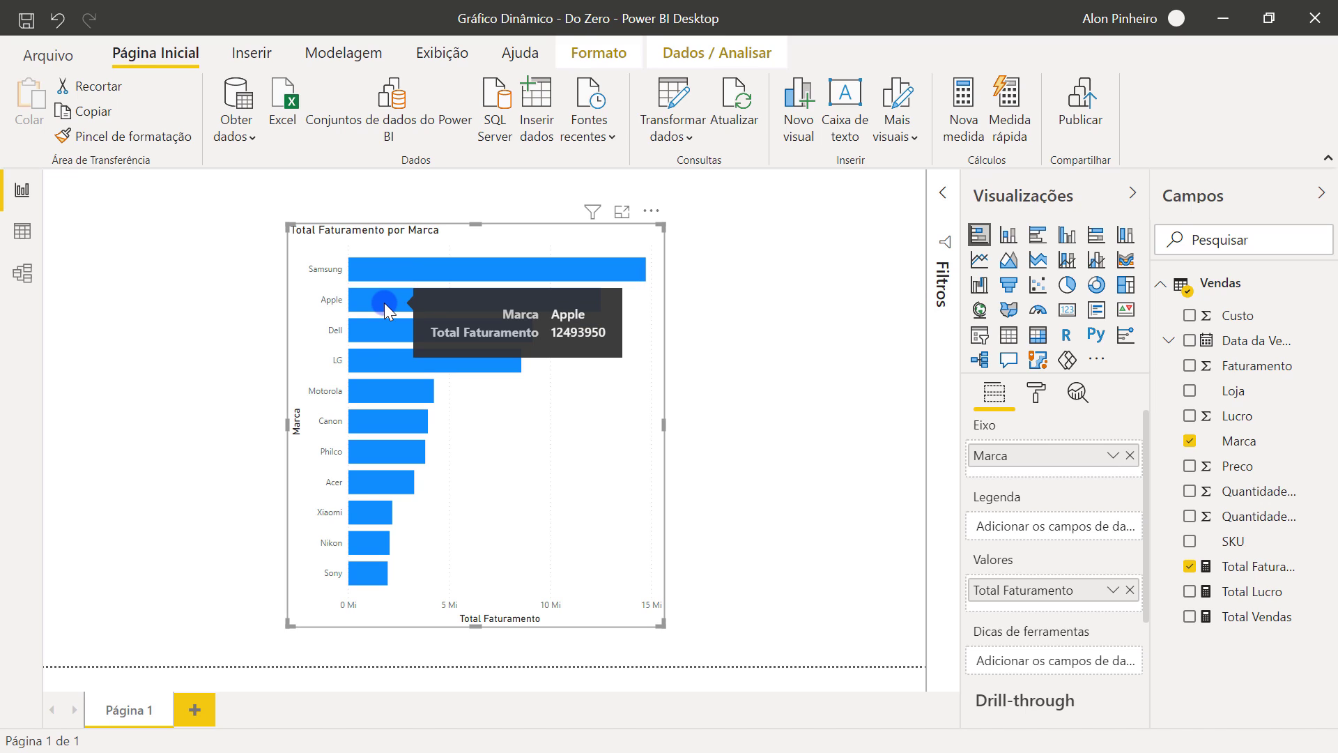
mouse_move(382, 332)
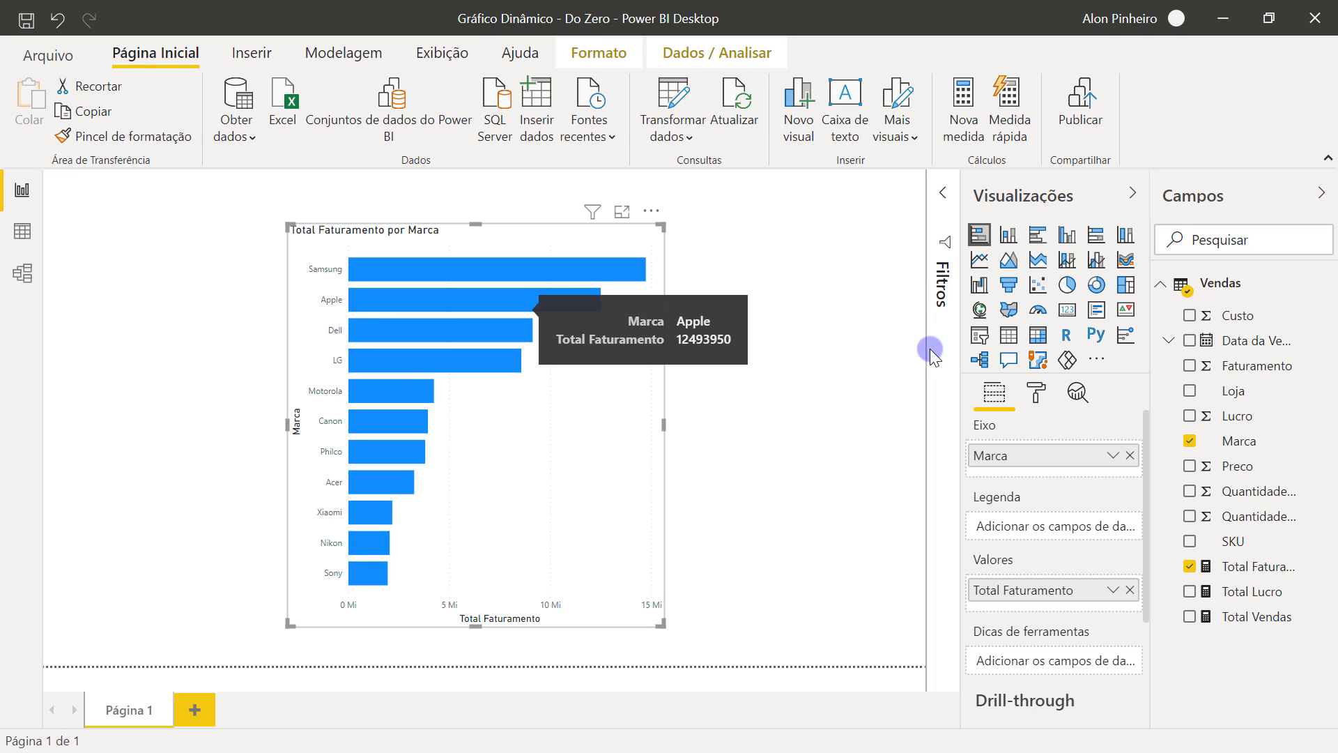
Set the default data colour of the chart's bars to the theme's dark blue
click(1038, 394)
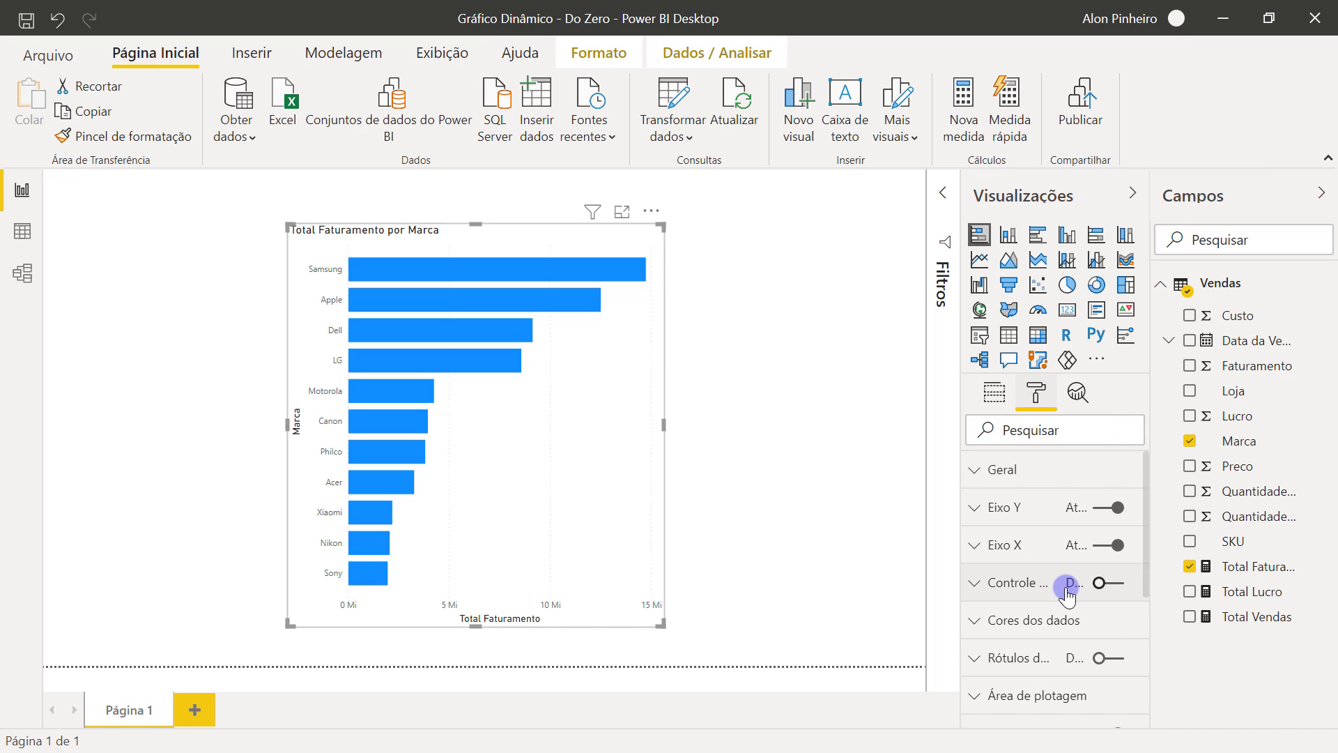
click(1077, 619)
scroll(1077, 619, down, 3)
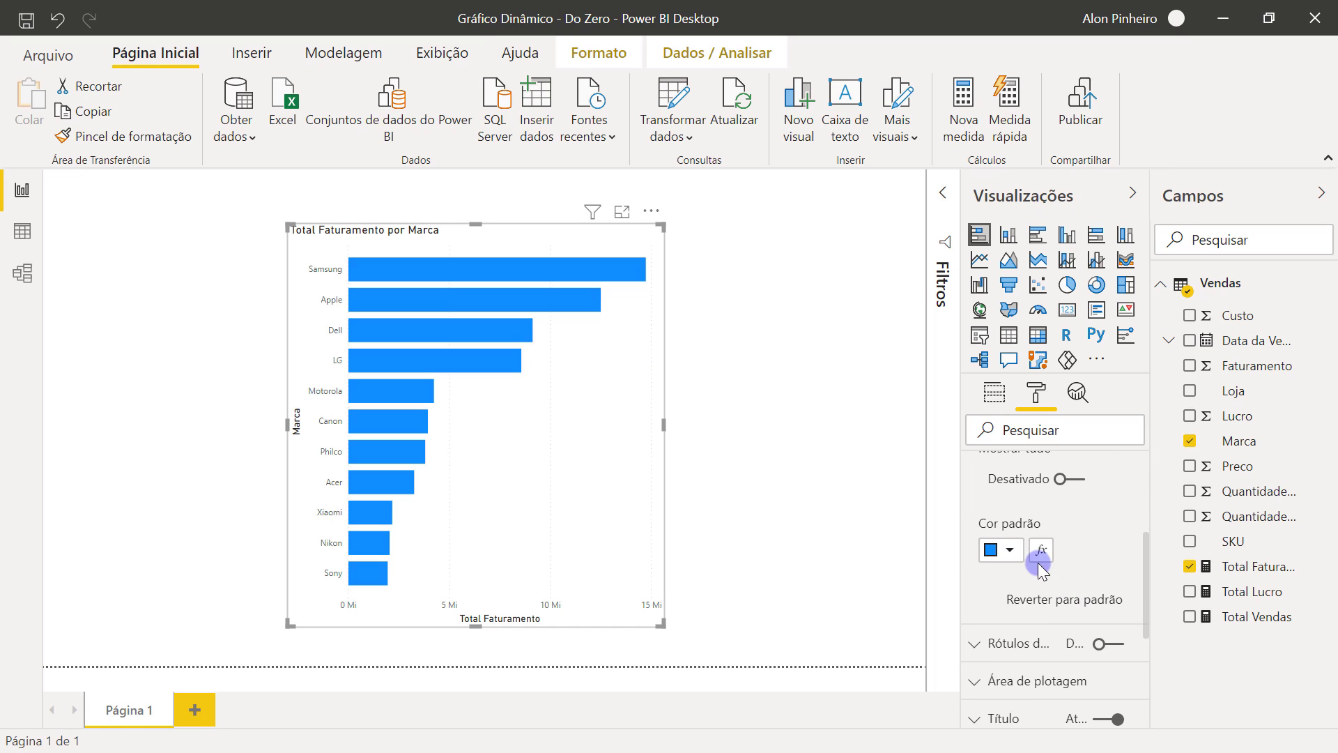
click(1010, 550)
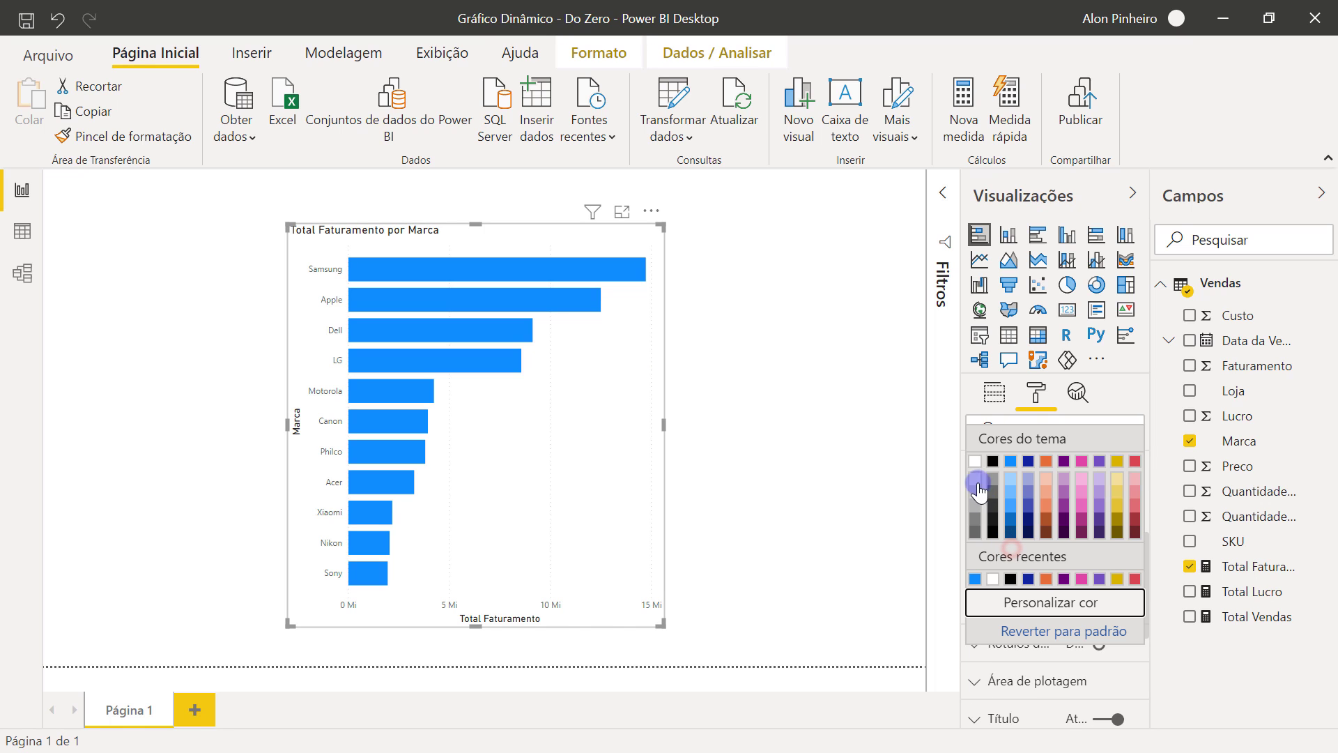
click(1029, 463)
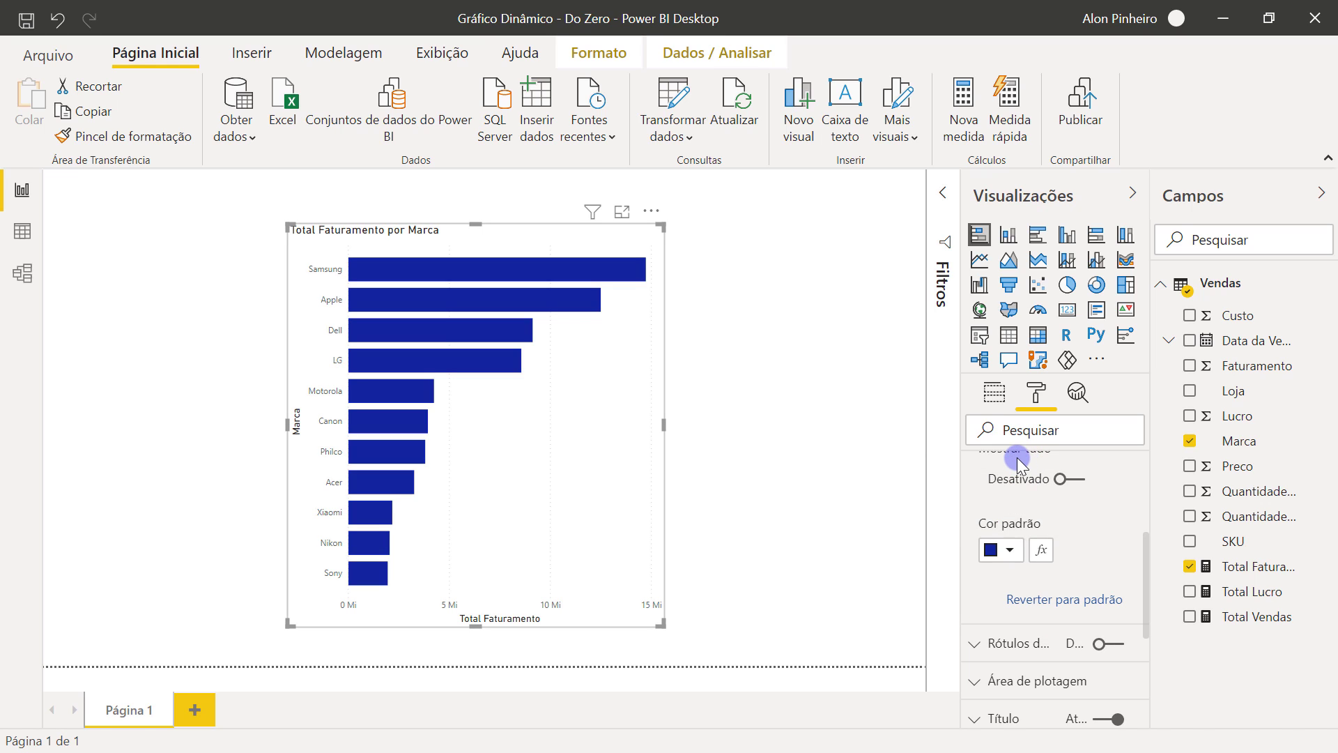
scroll(1055, 466, up, 3)
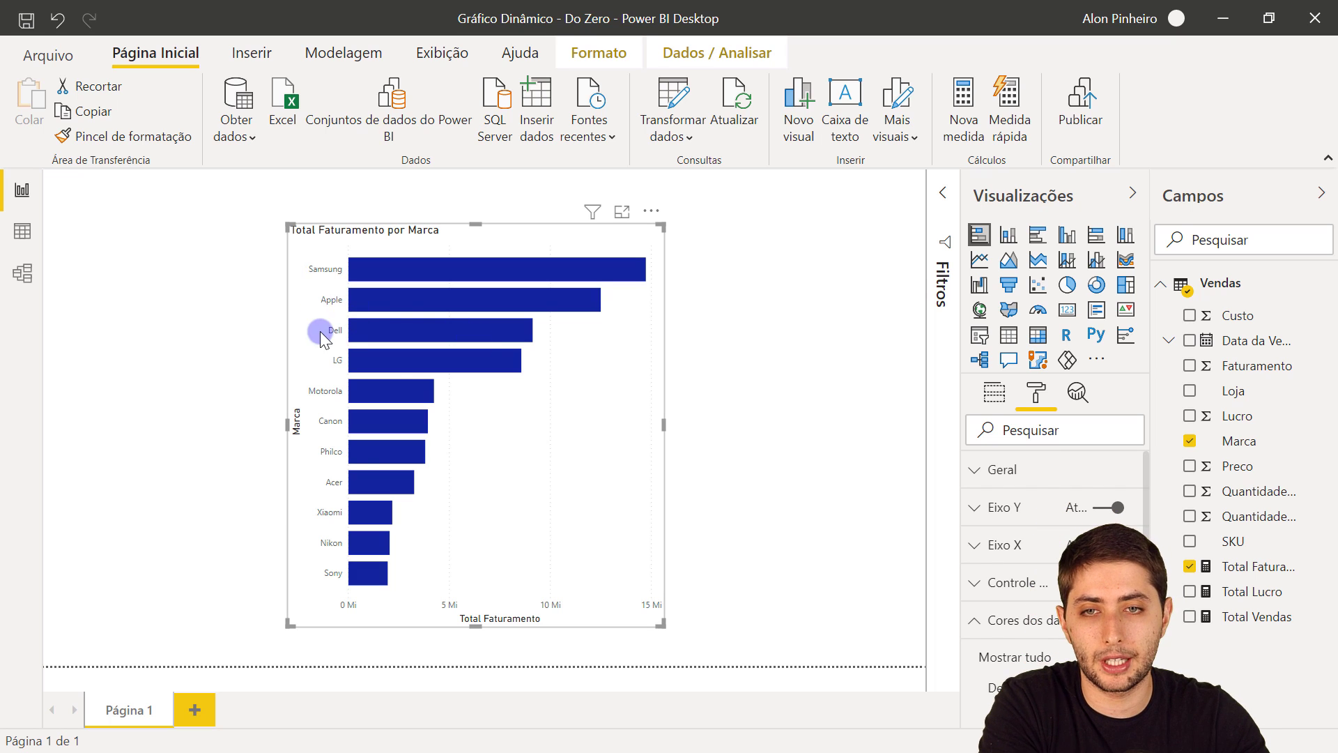
Format the chart's Y-axis labels with black text at 11 pt
click(1017, 507)
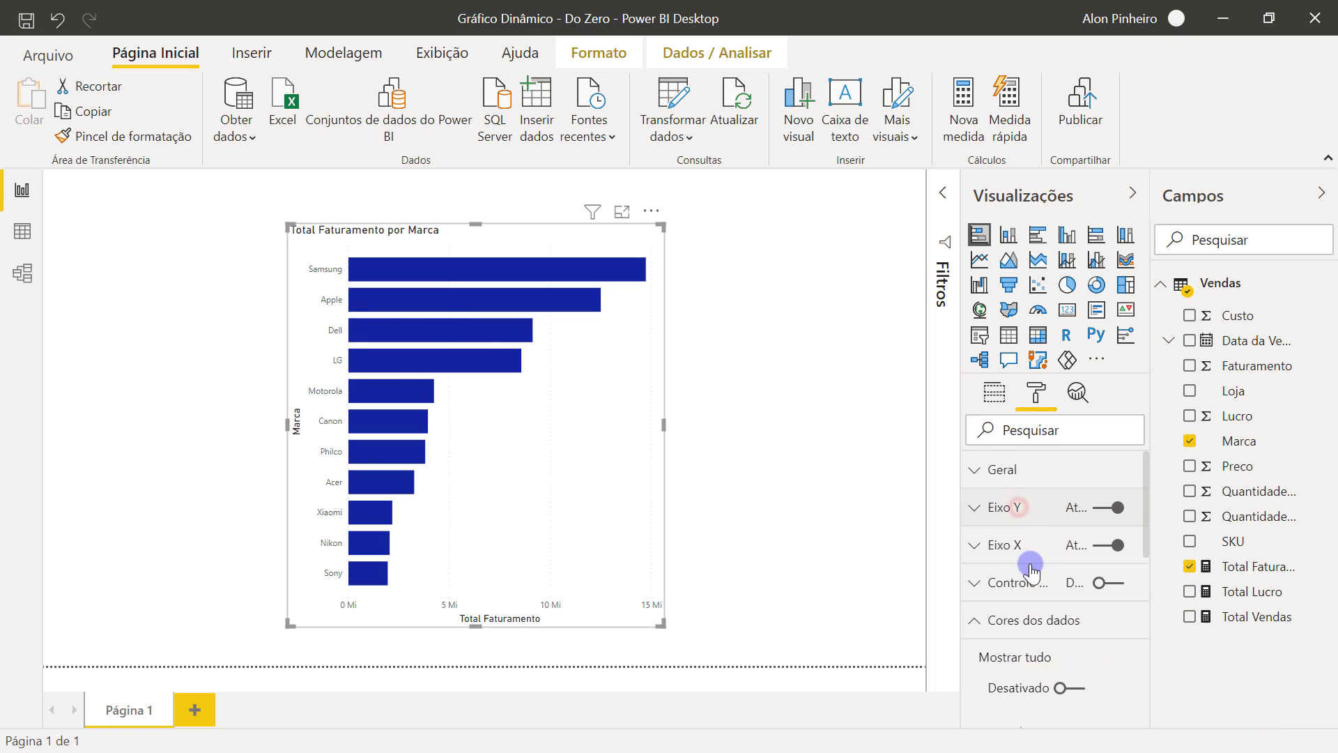
scroll(1026, 592, down, 3)
click(1008, 533)
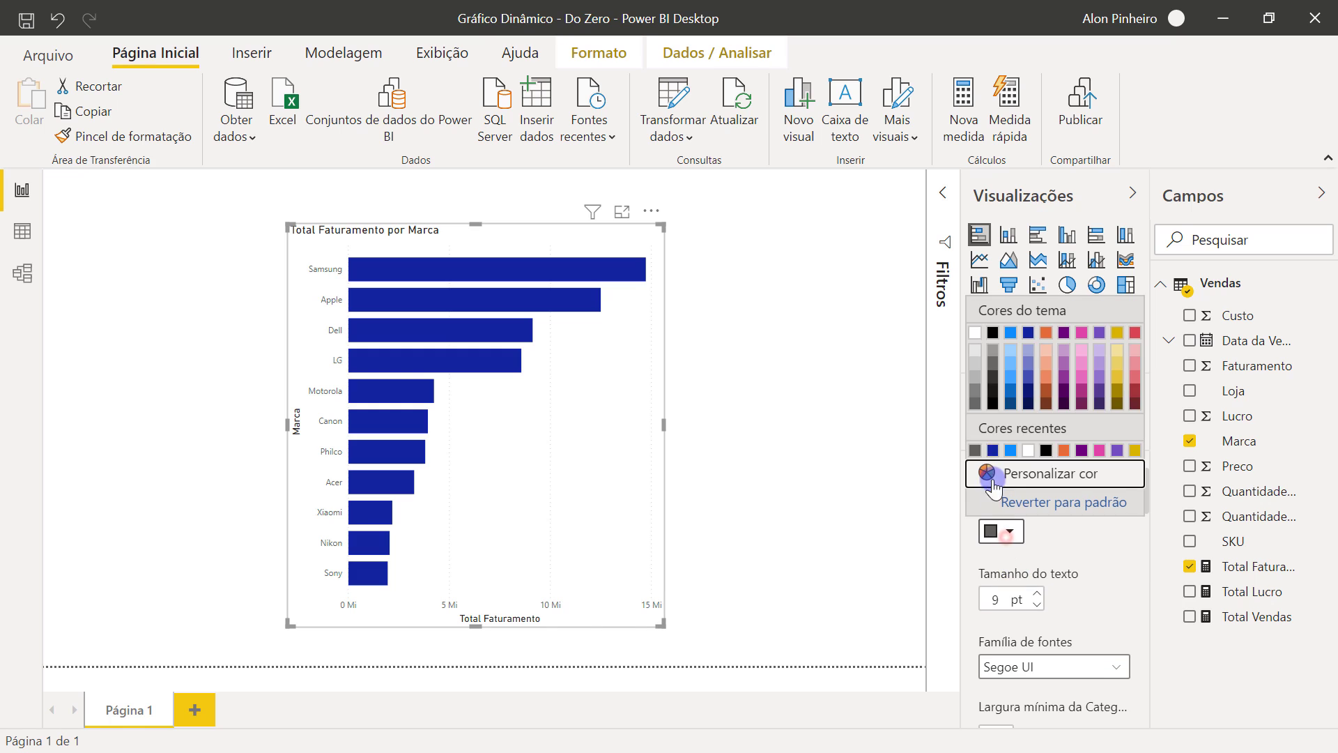
click(994, 338)
scroll(1039, 551, down, 3)
click(1037, 488)
click(1037, 488)
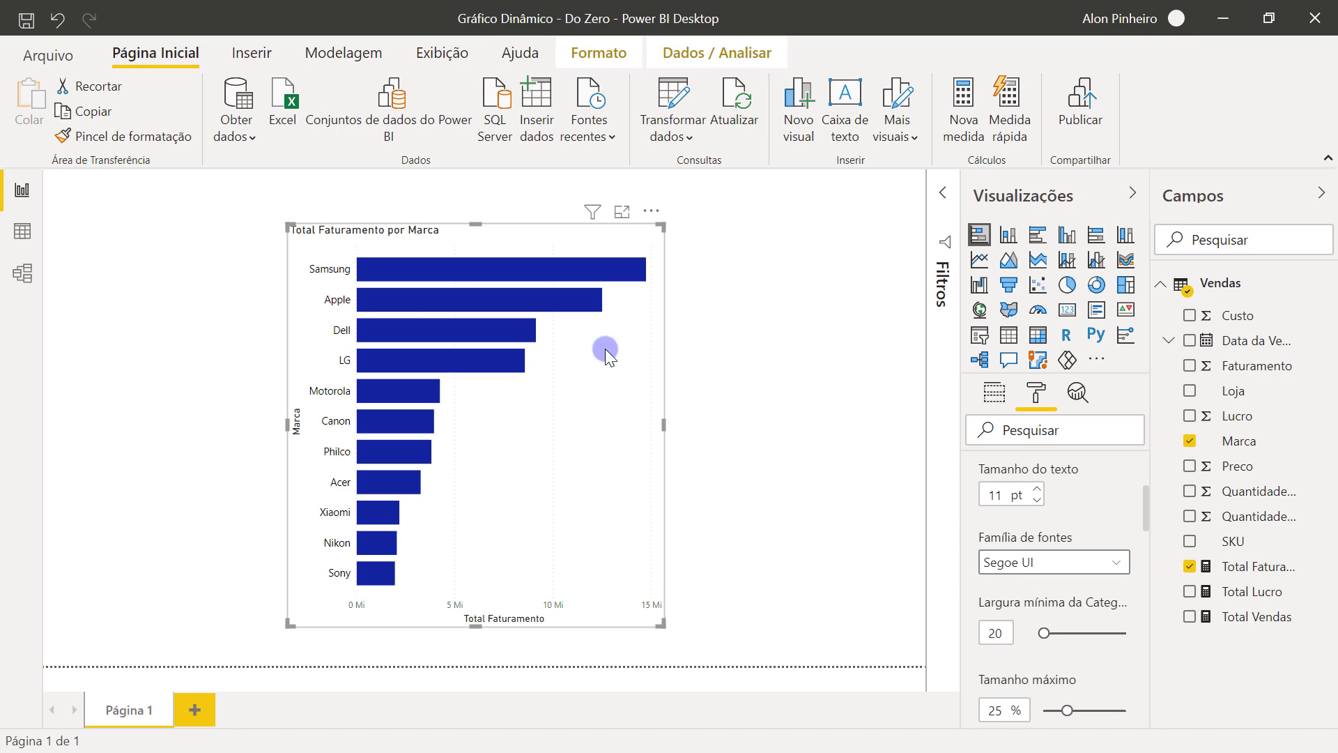
scroll(1061, 495, up, 4)
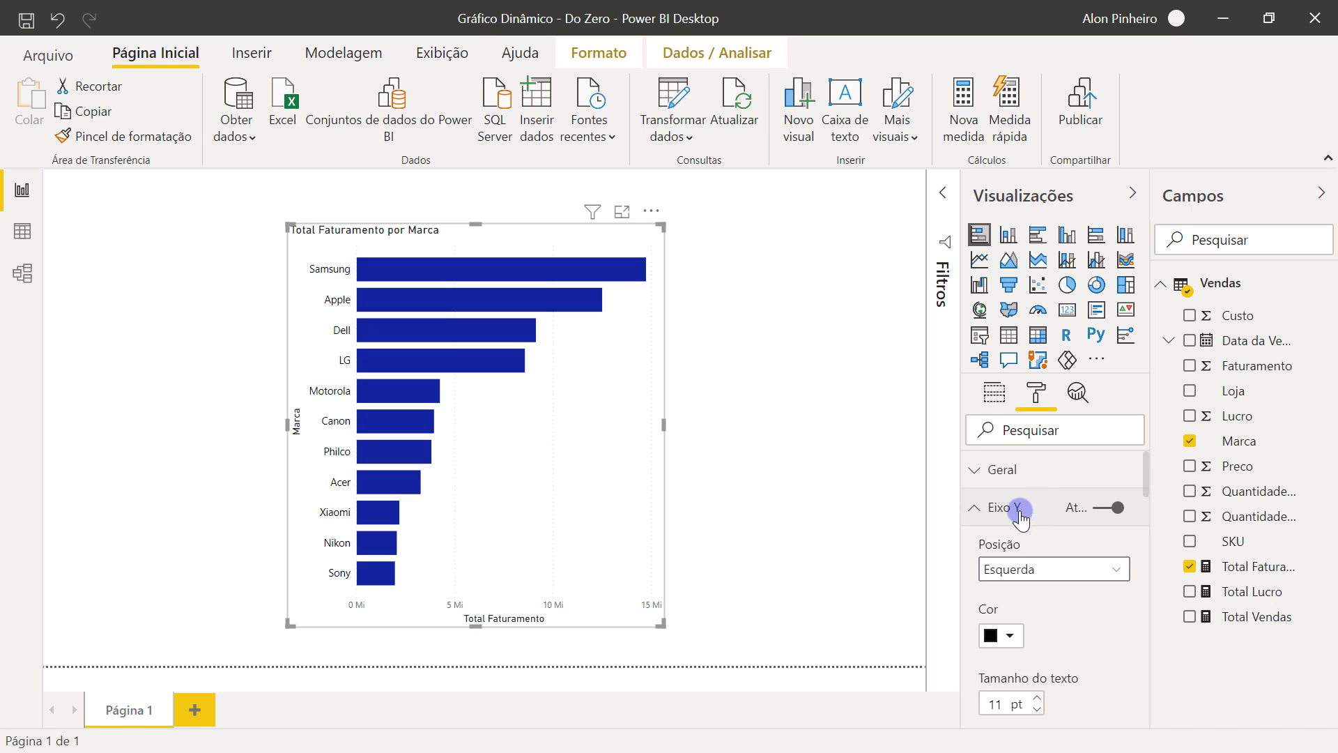
click(1015, 506)
scroll(1067, 558, down, 2)
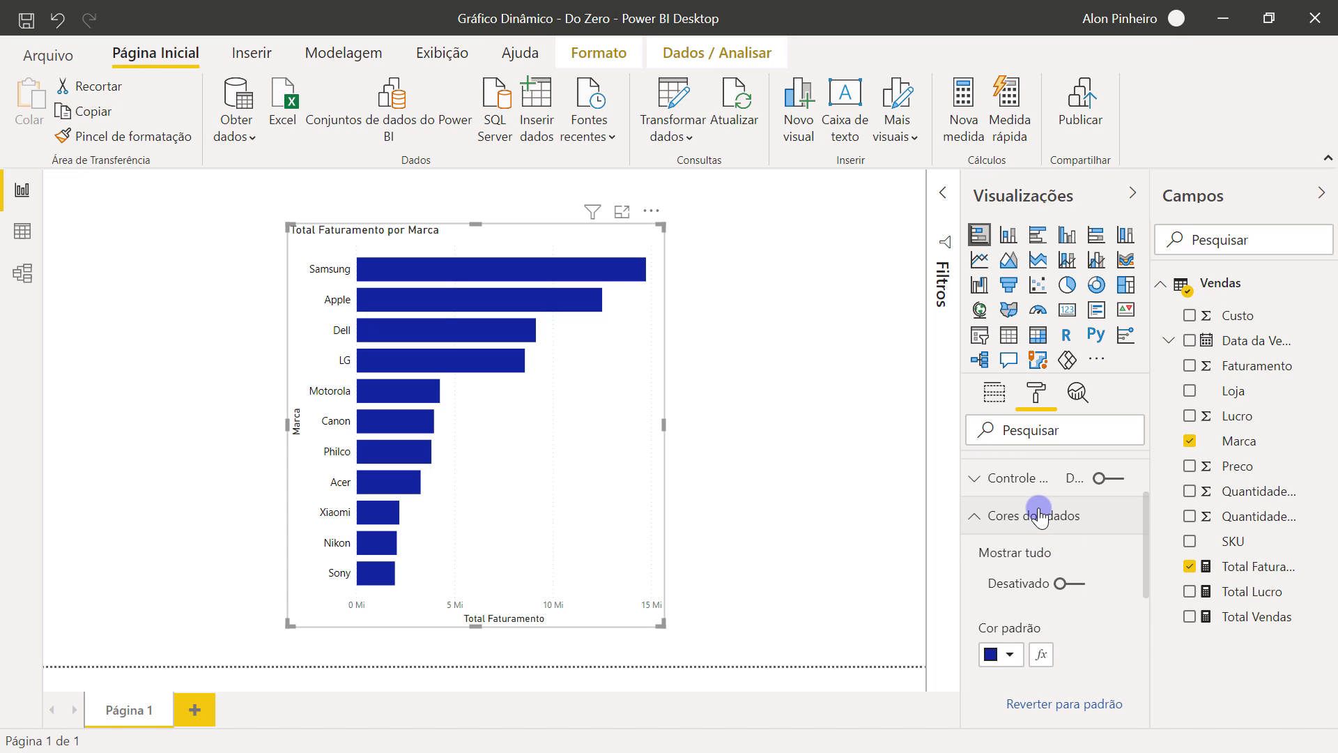
Turn on the bar chart's data labels and set their text size to 12 pt
click(1039, 507)
click(1116, 553)
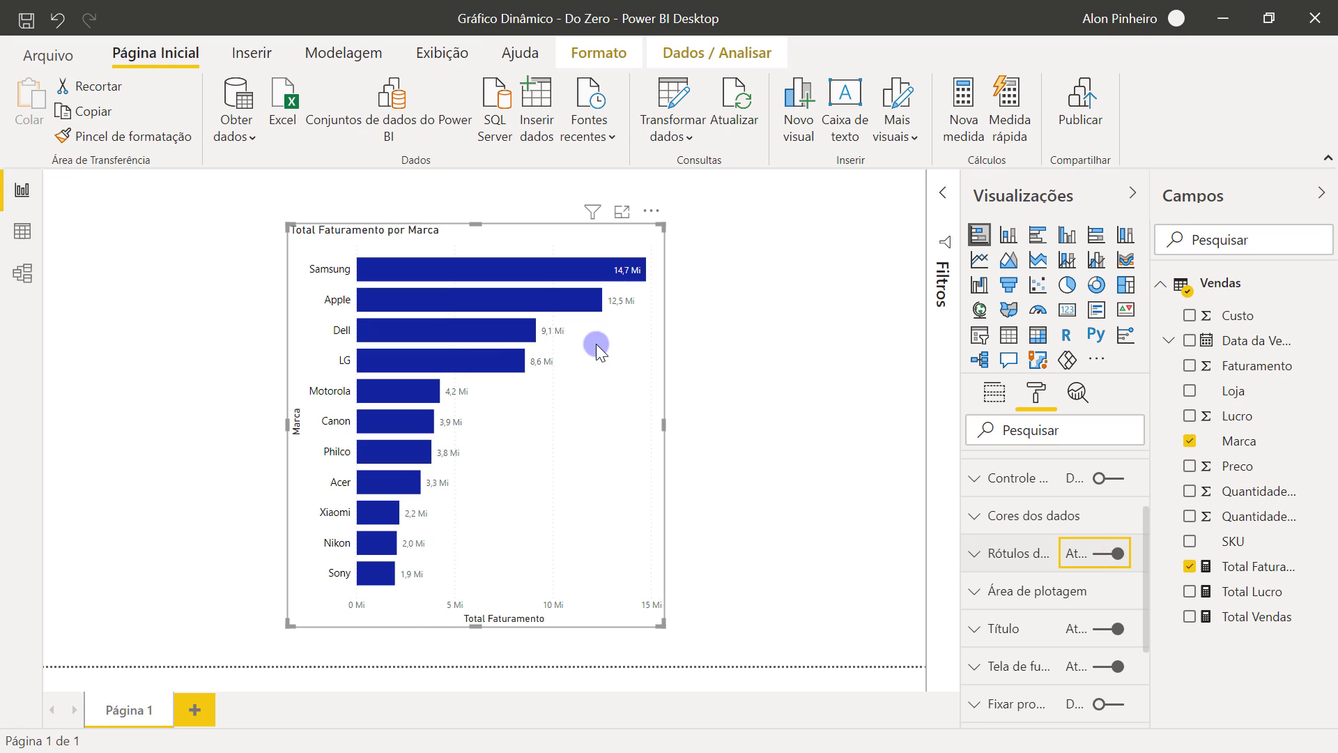
click(1017, 550)
scroll(1049, 576, down, 3)
click(1038, 637)
click(1038, 637)
click(1038, 637)
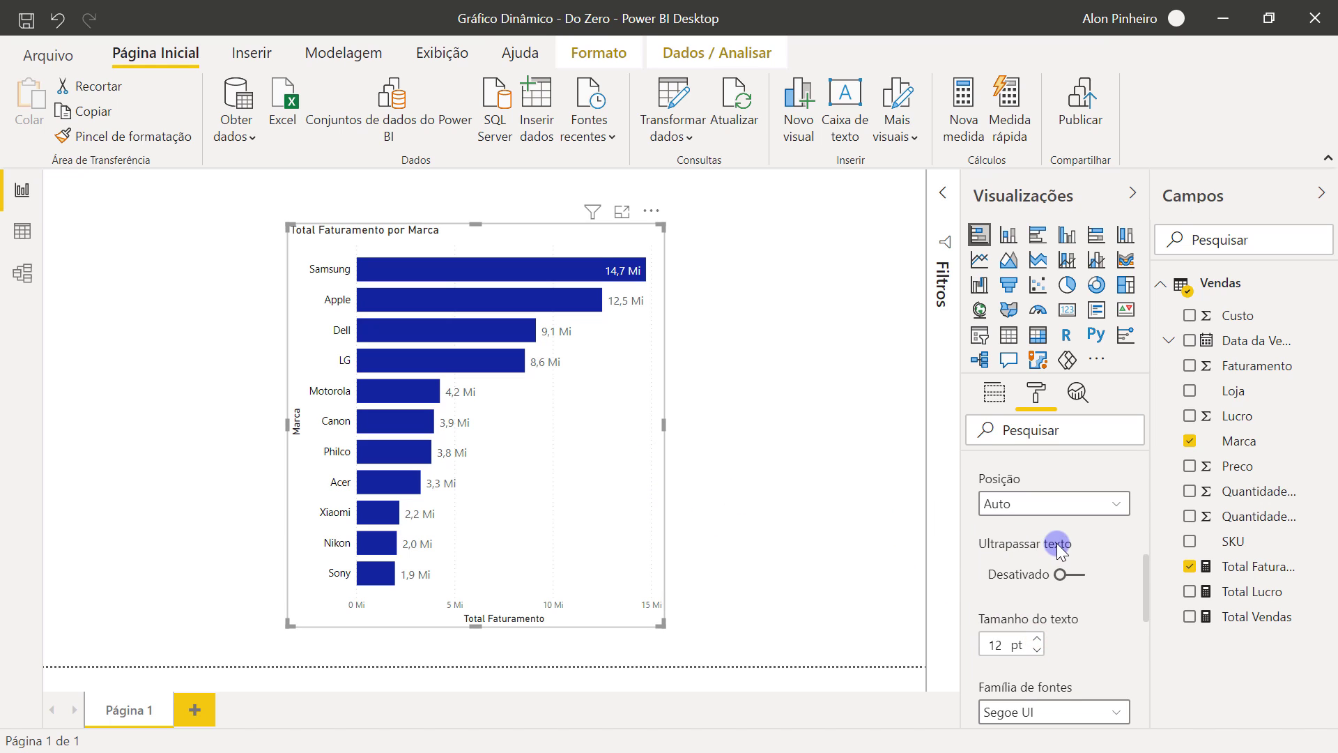
Turn off the bar chart's X axis
scroll(1056, 543, up, 3)
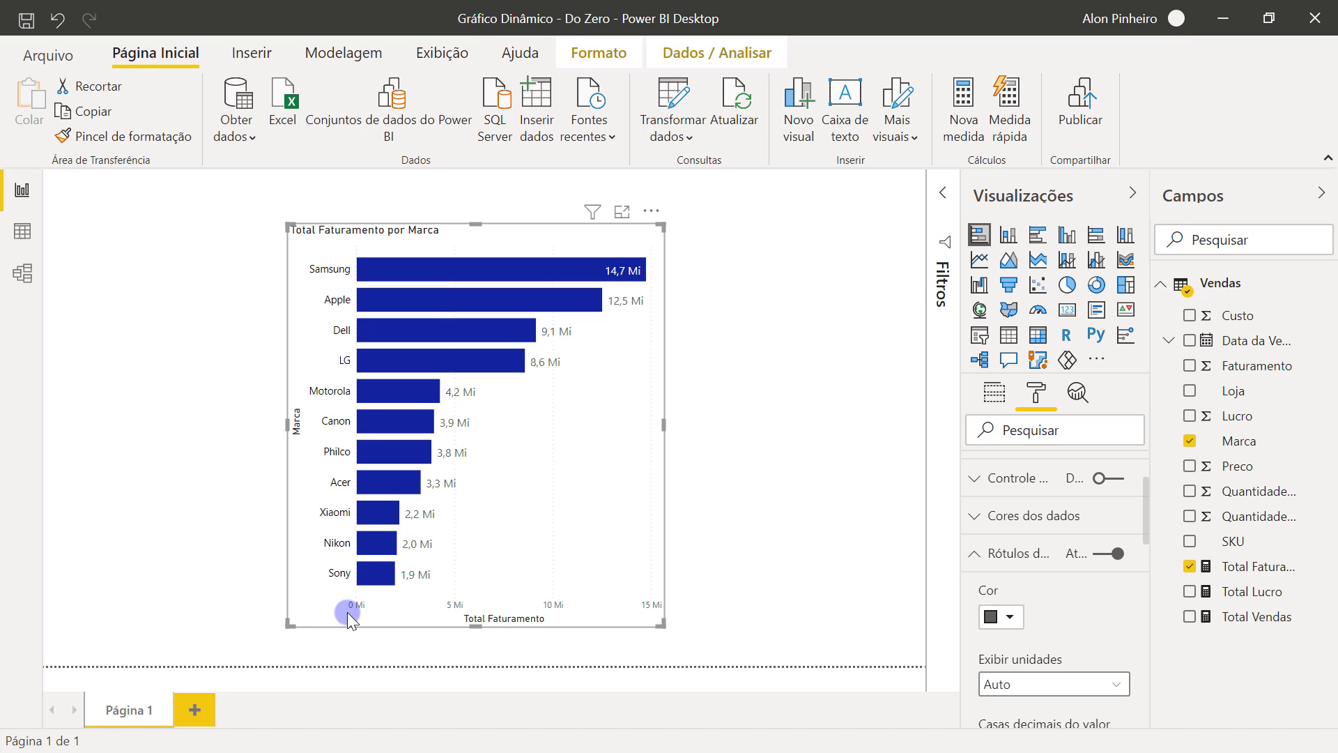
scroll(1079, 532, up, 3)
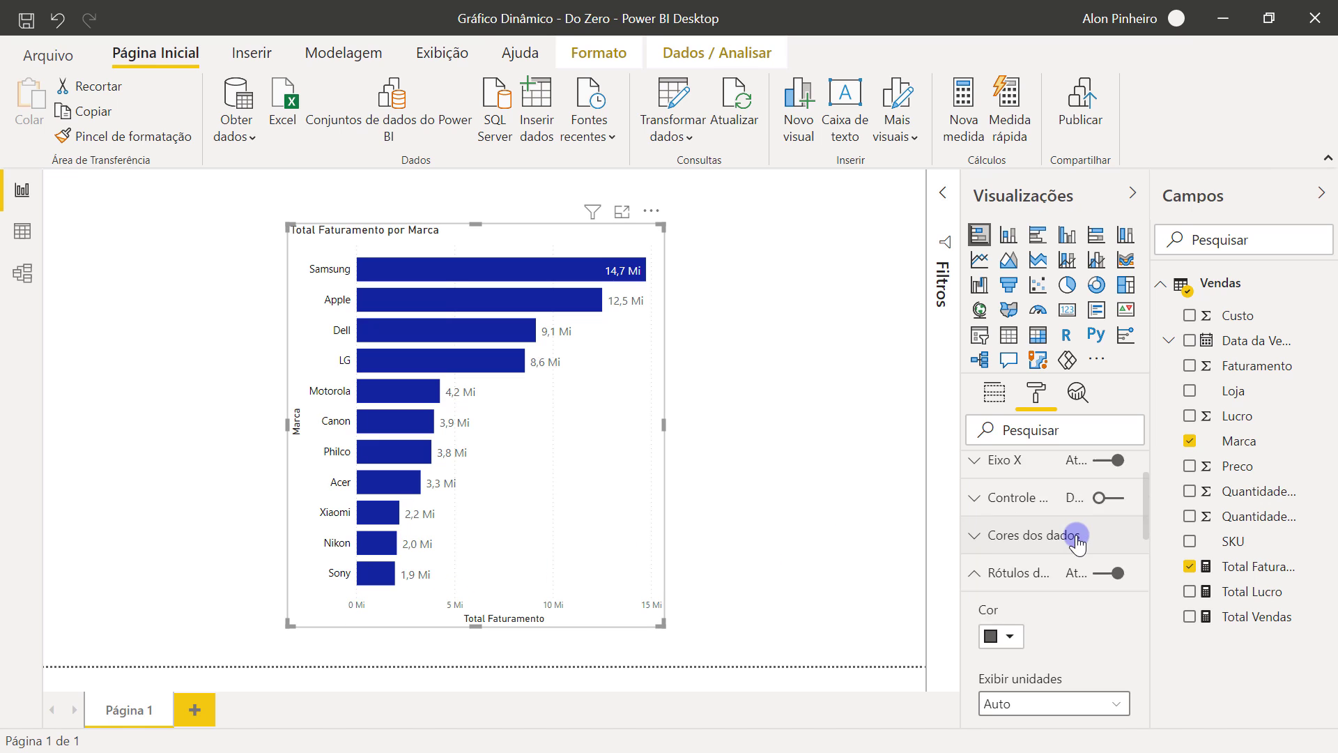
click(1096, 550)
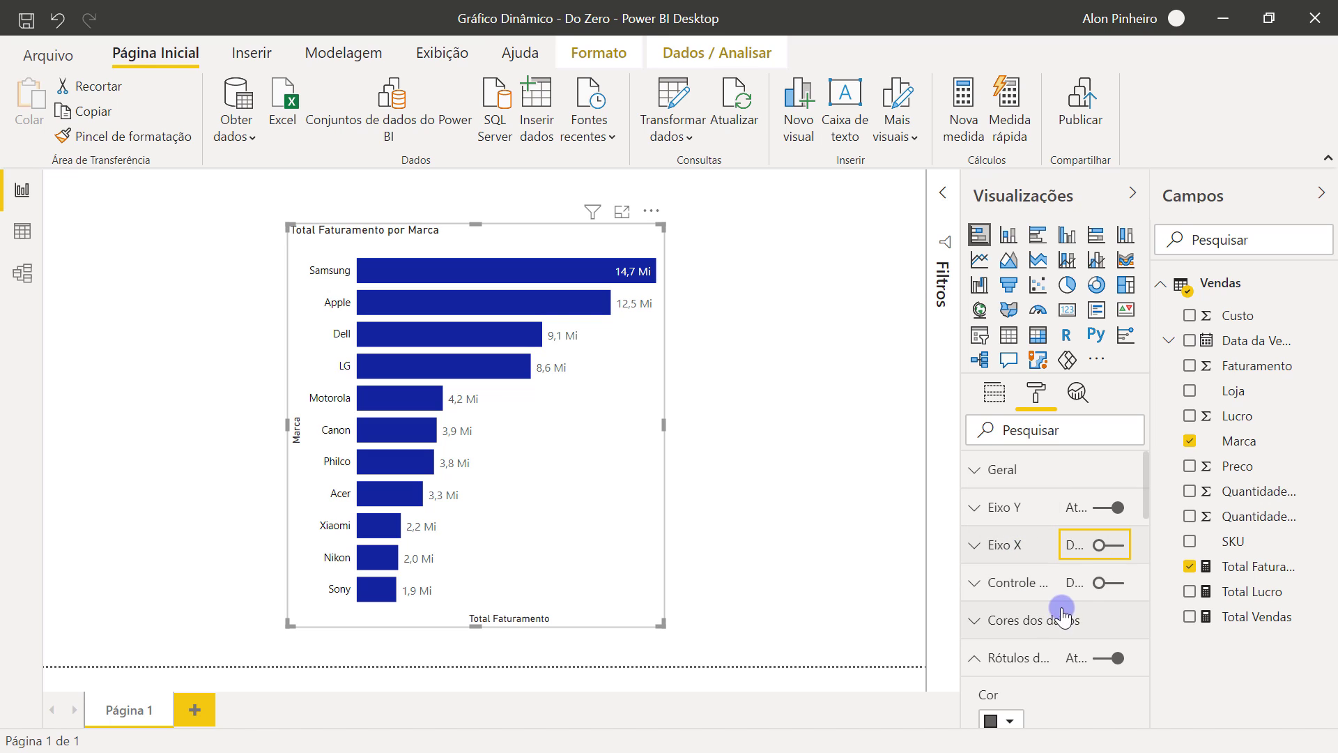
Add a border with a 5 px radius to the bar chart and move the chart slightly lower on the page
scroll(1068, 601, down, 5)
scroll(1073, 604, down, 3)
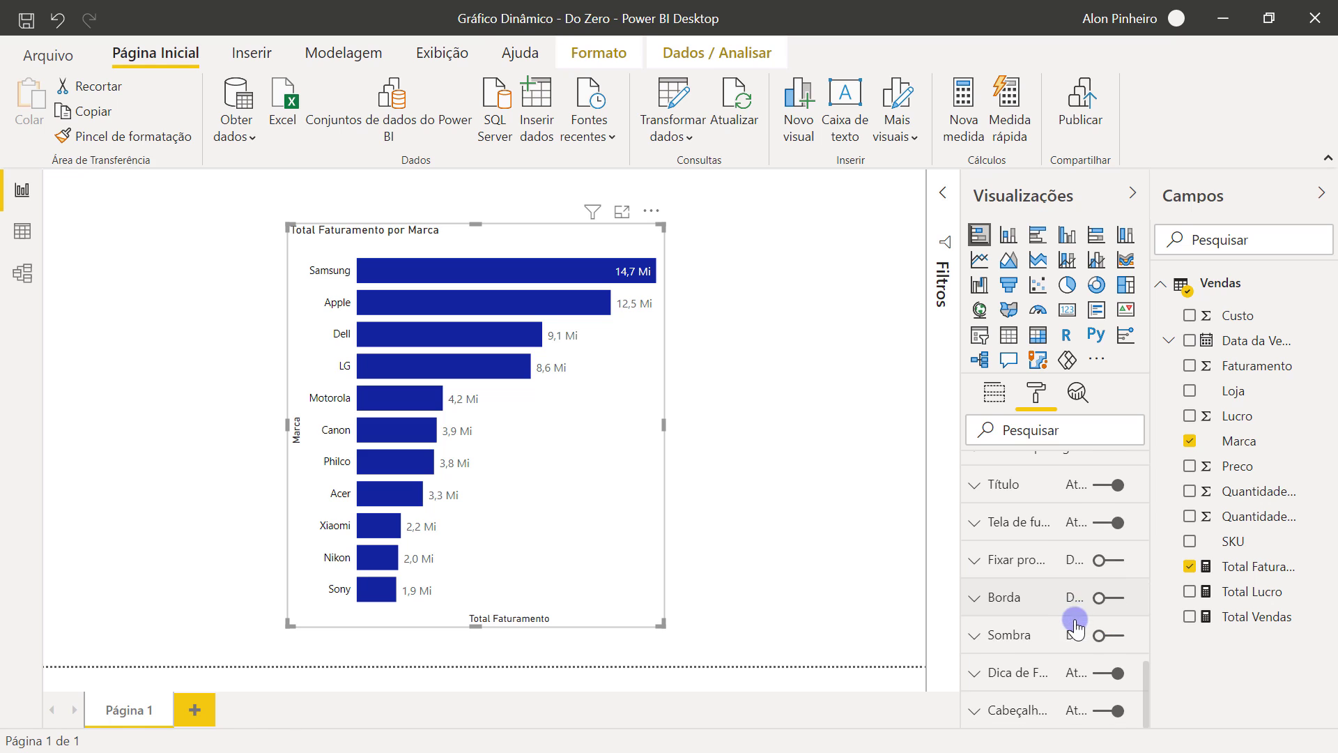
click(1108, 597)
click(998, 612)
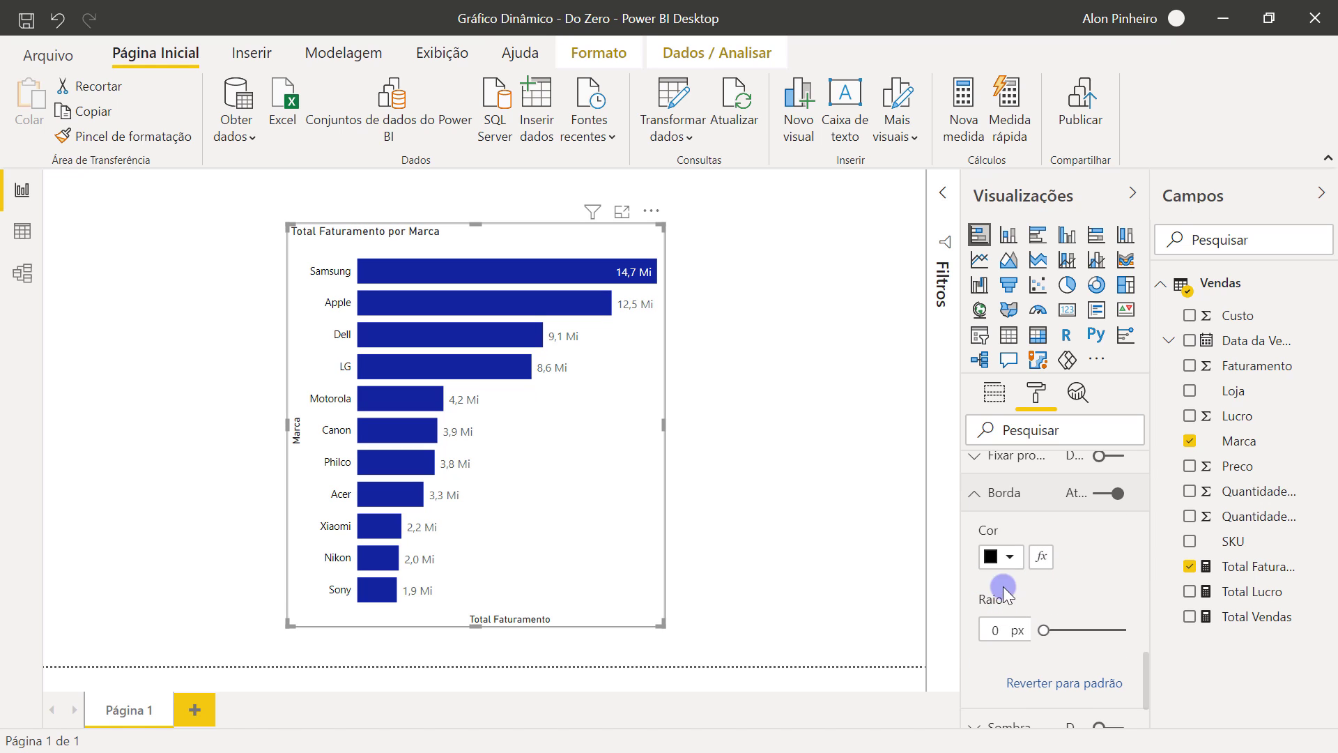
drag(1040, 626, 1057, 632)
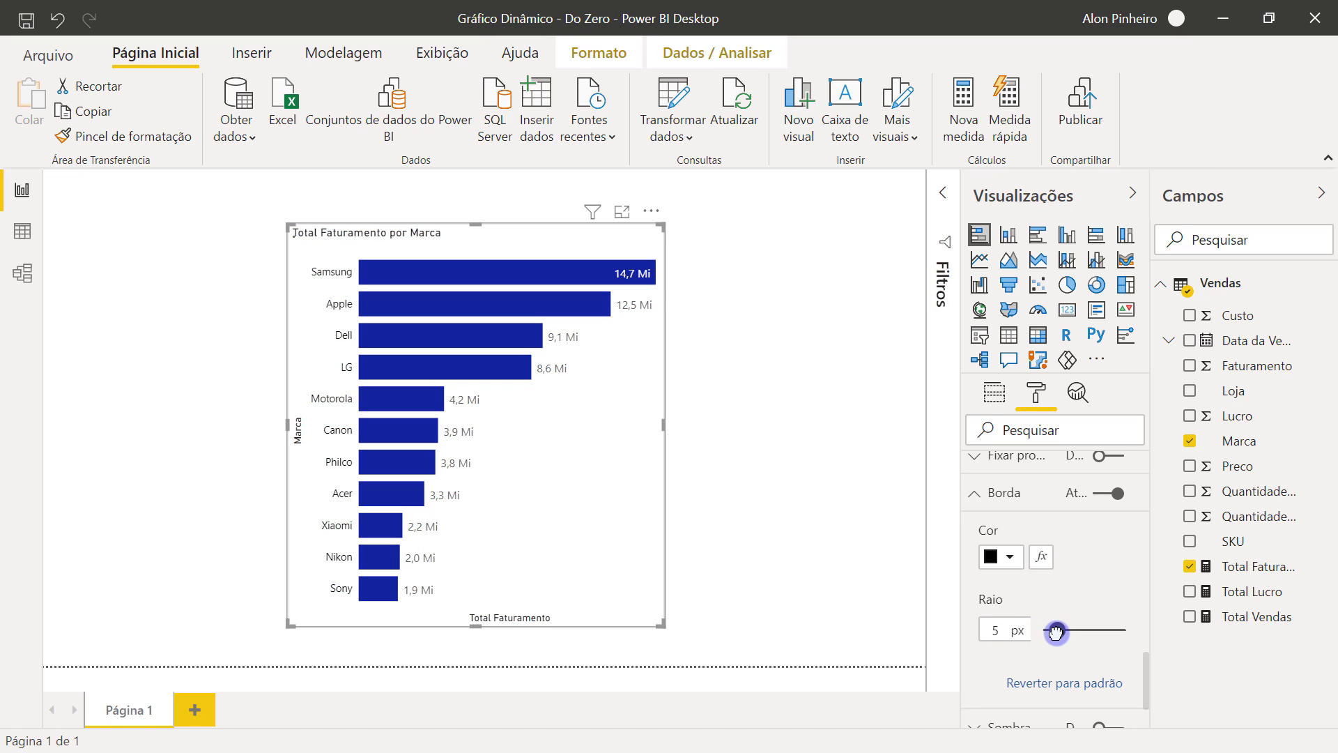
click(826, 563)
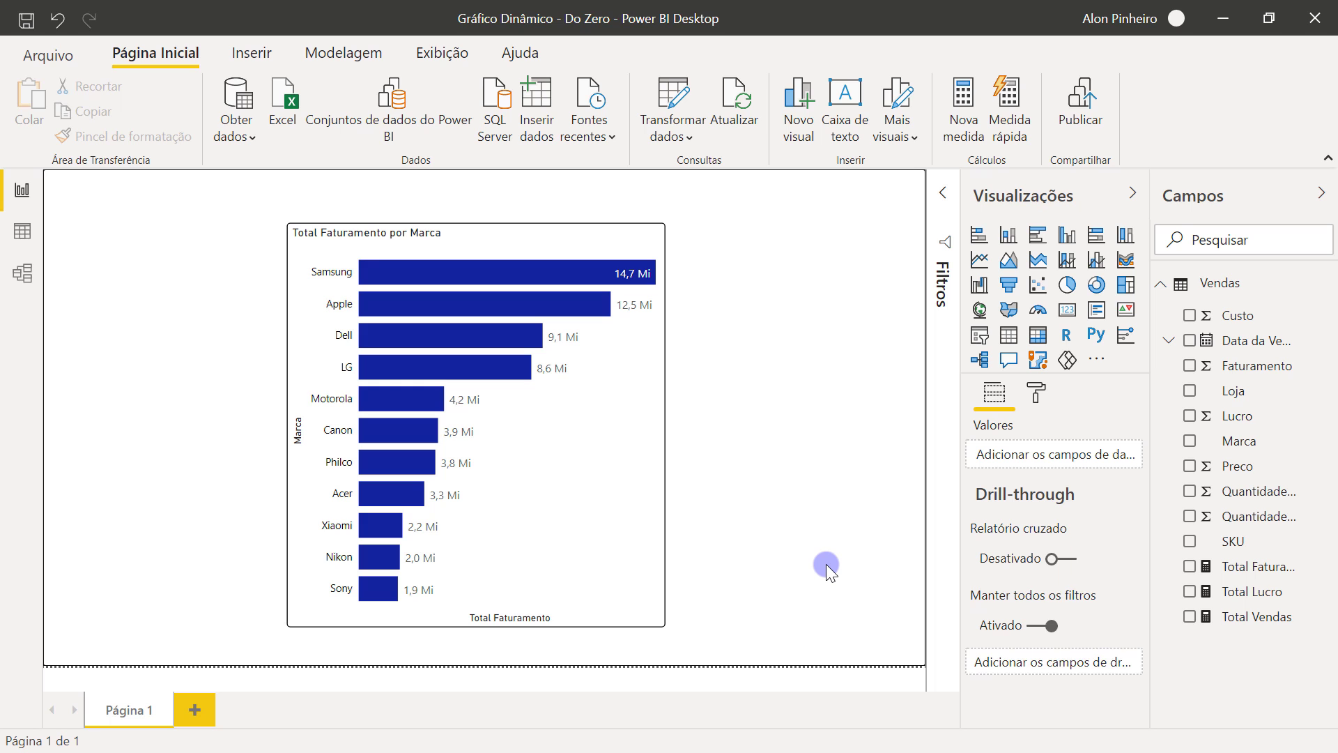
drag(573, 499, 578, 527)
click(776, 474)
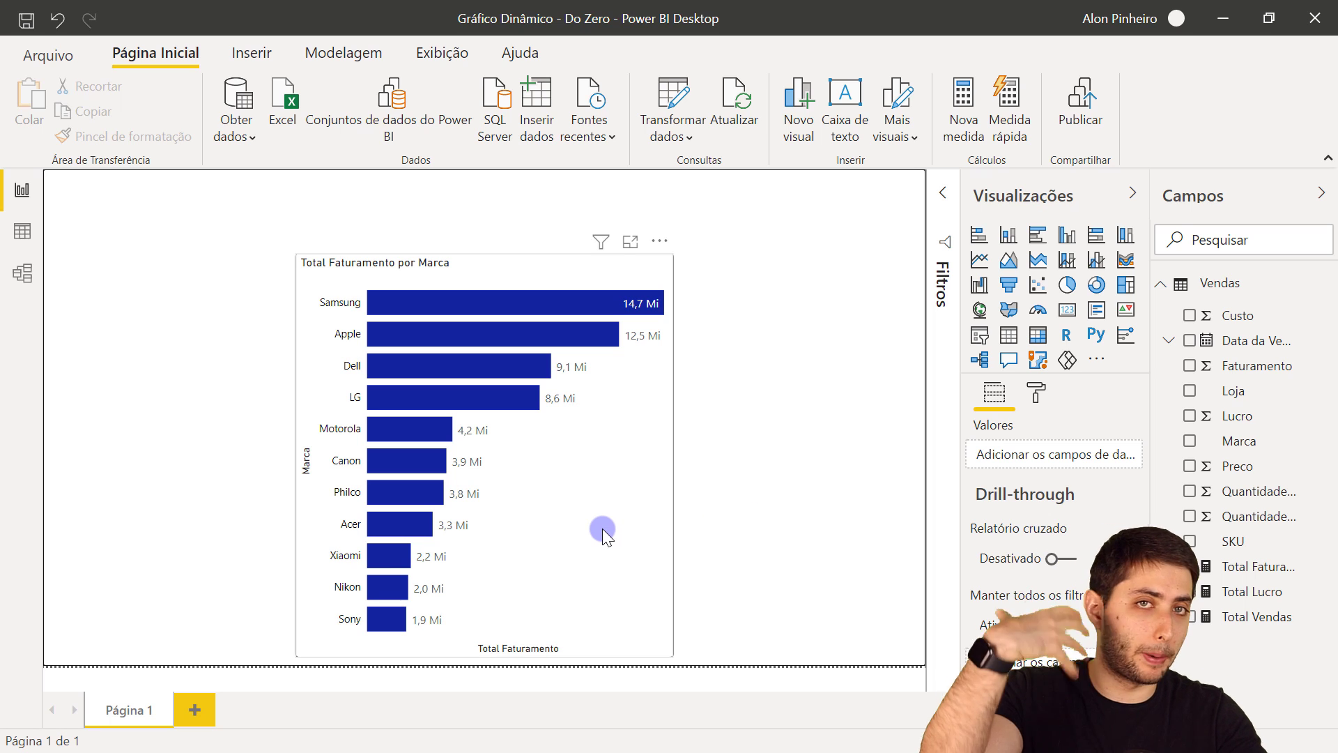
Look over the Vendas table's rows in the data view and return to the report page
click(574, 561)
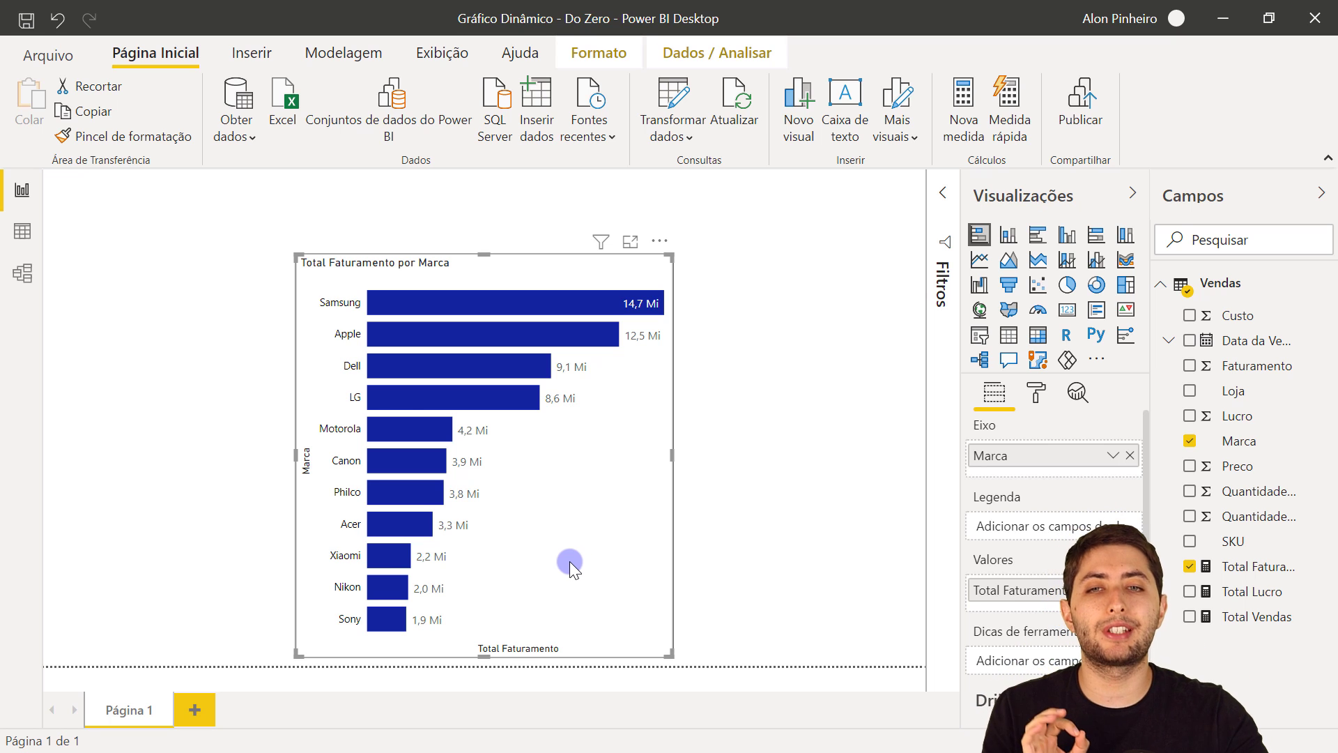
mouse_move(396, 403)
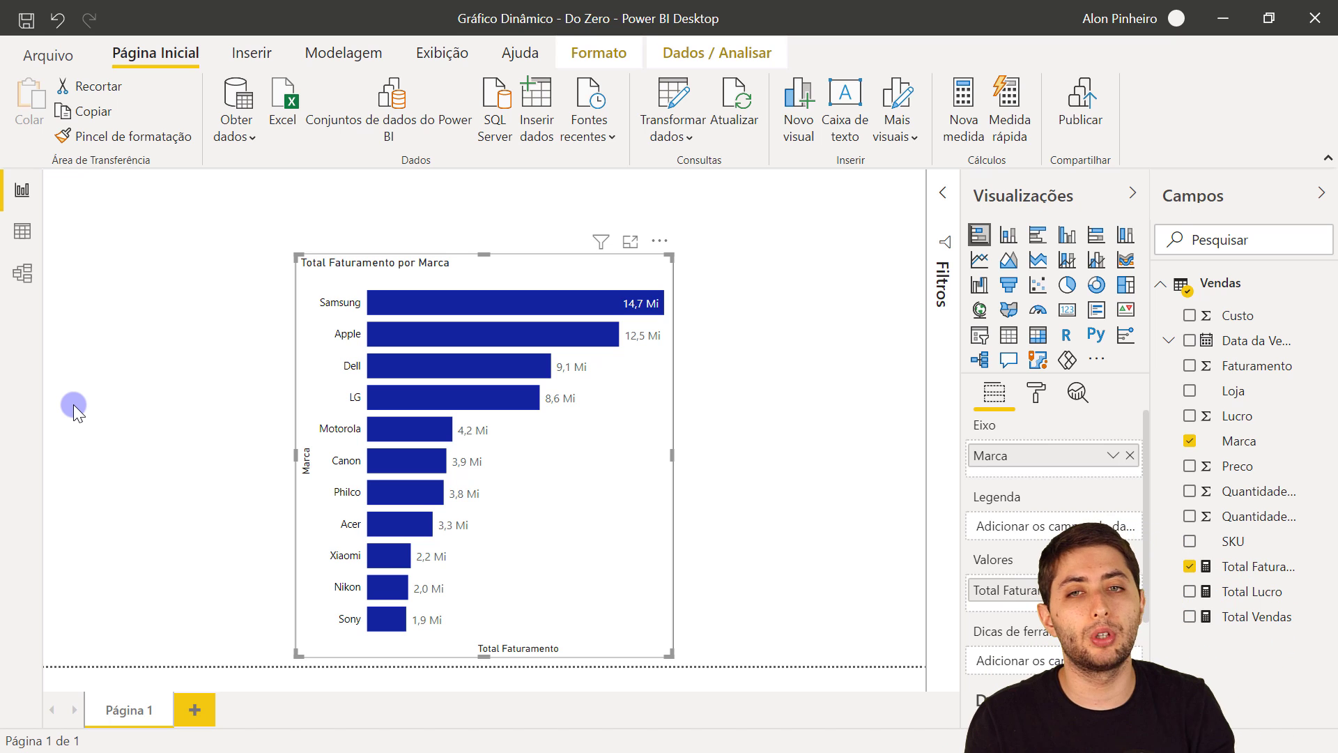
click(22, 231)
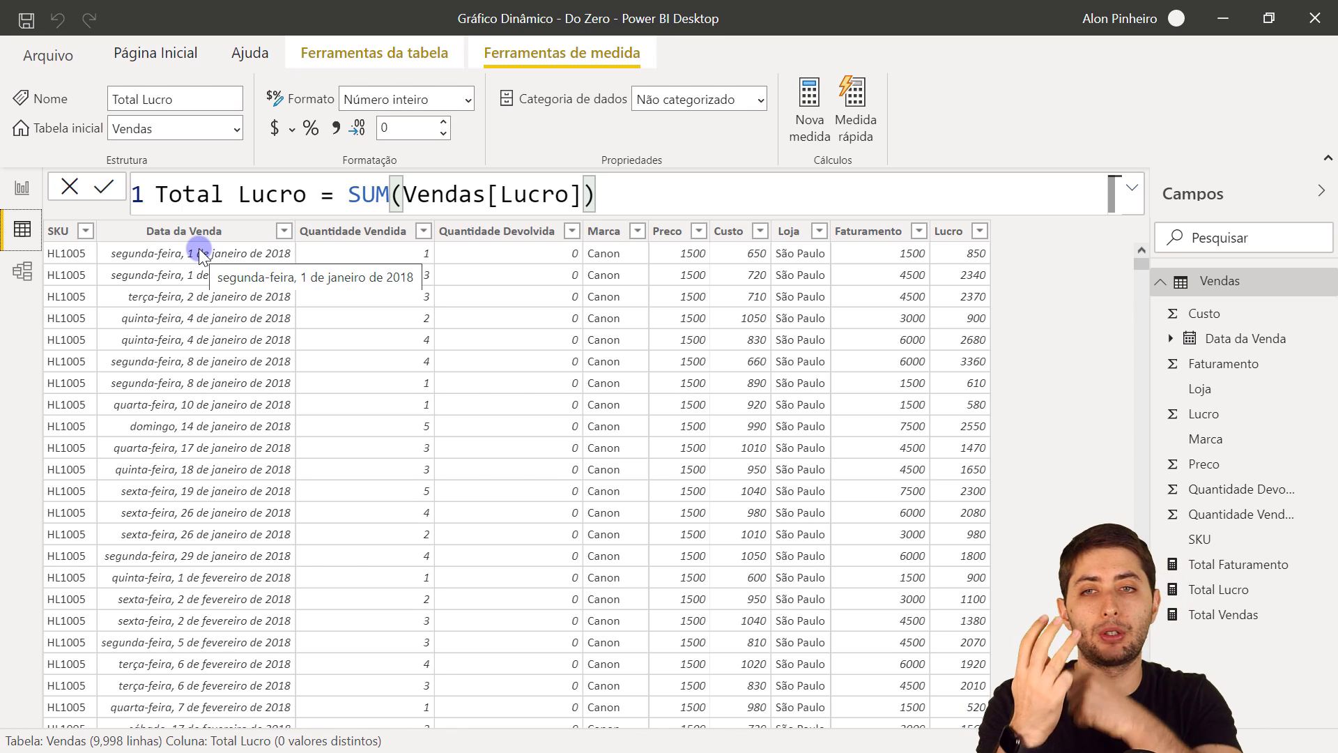
click(20, 189)
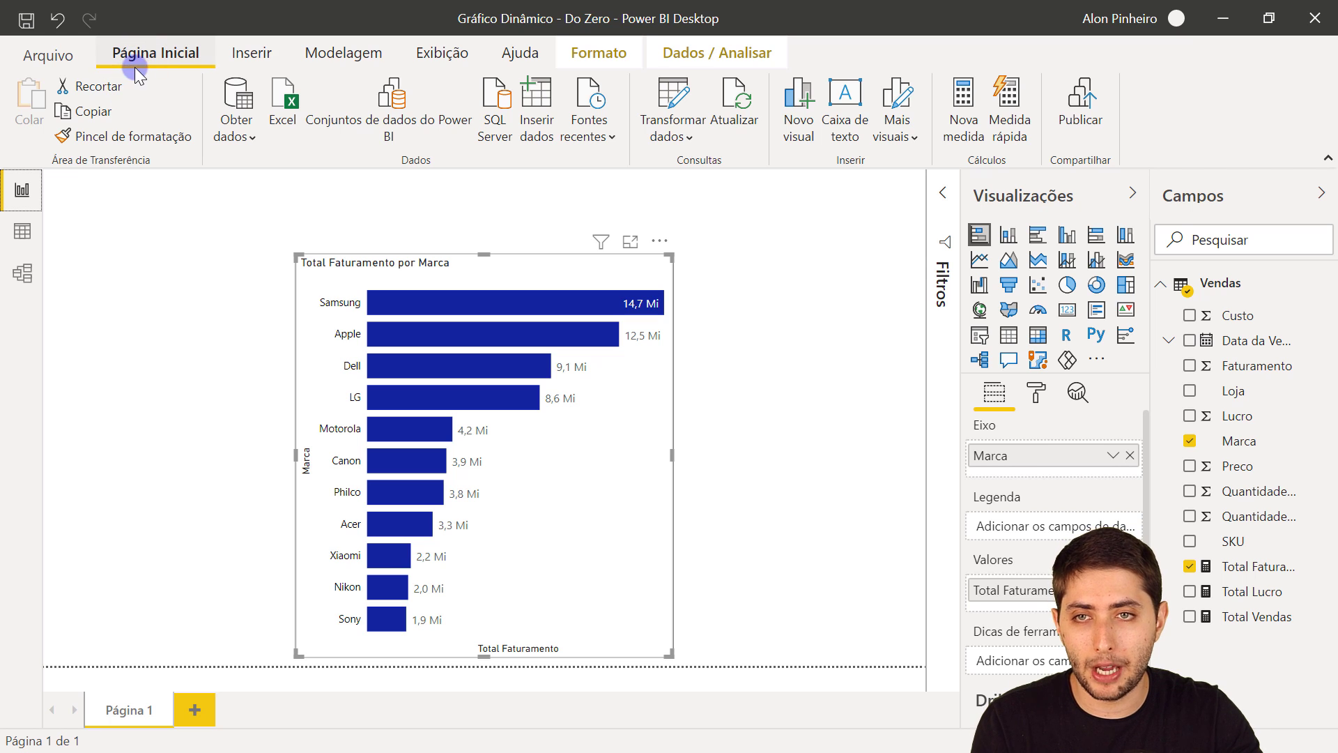
Start a manually entered data table with the rows Faturamento, Lucro and Vendas in its first column
click(539, 133)
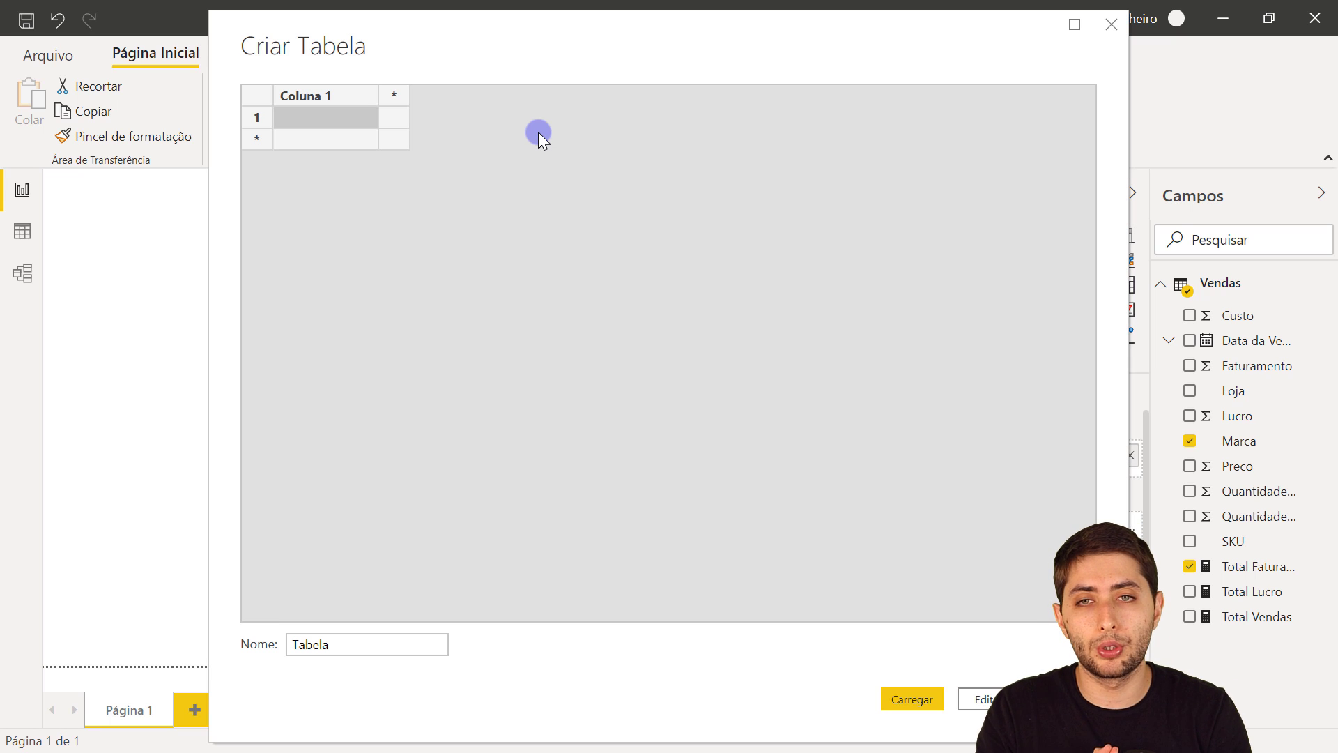
click(336, 116)
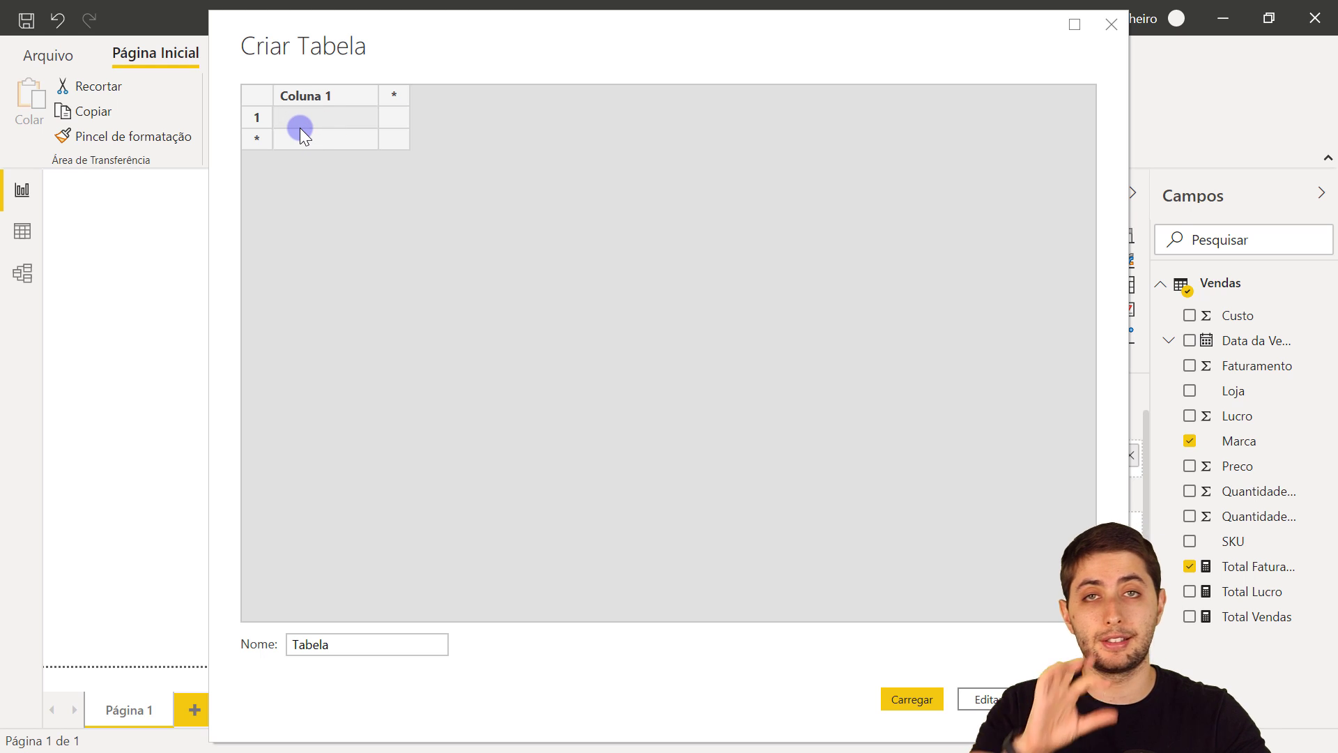
text(Faturamento)
key(Return)
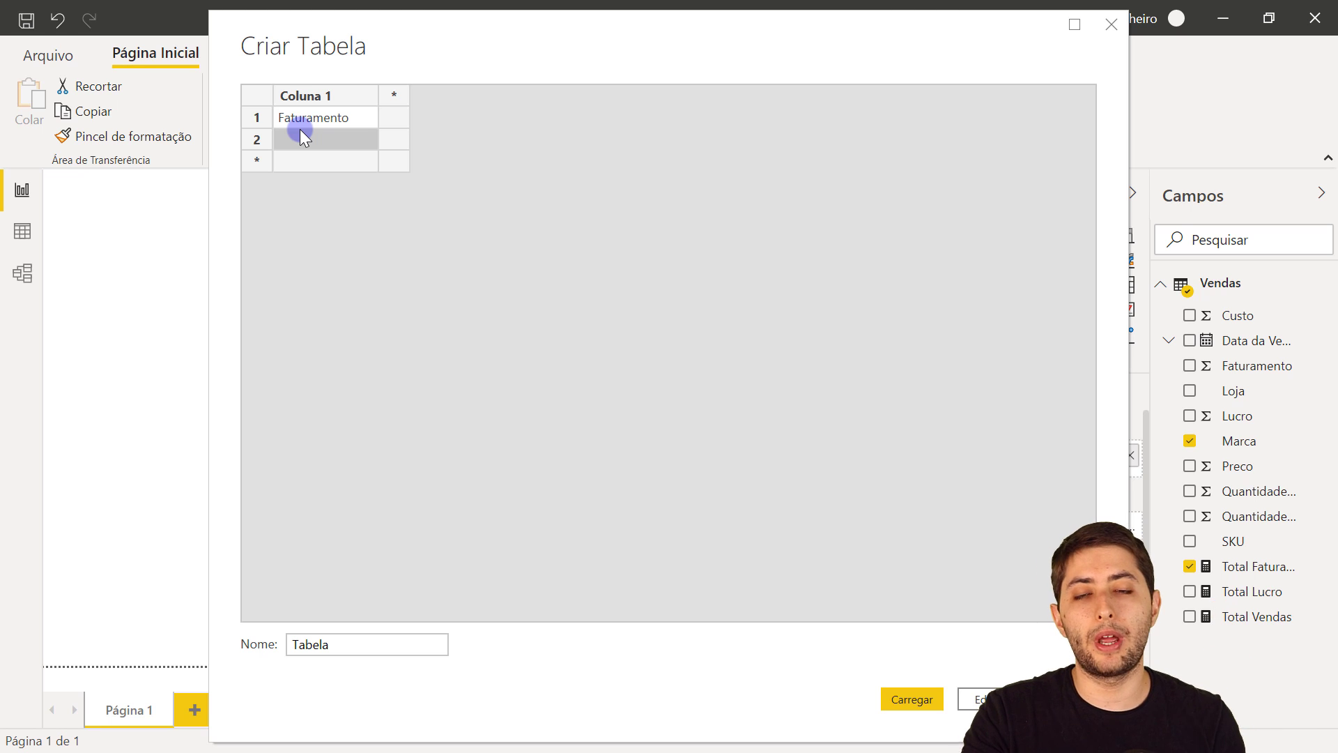
text(Lucro)
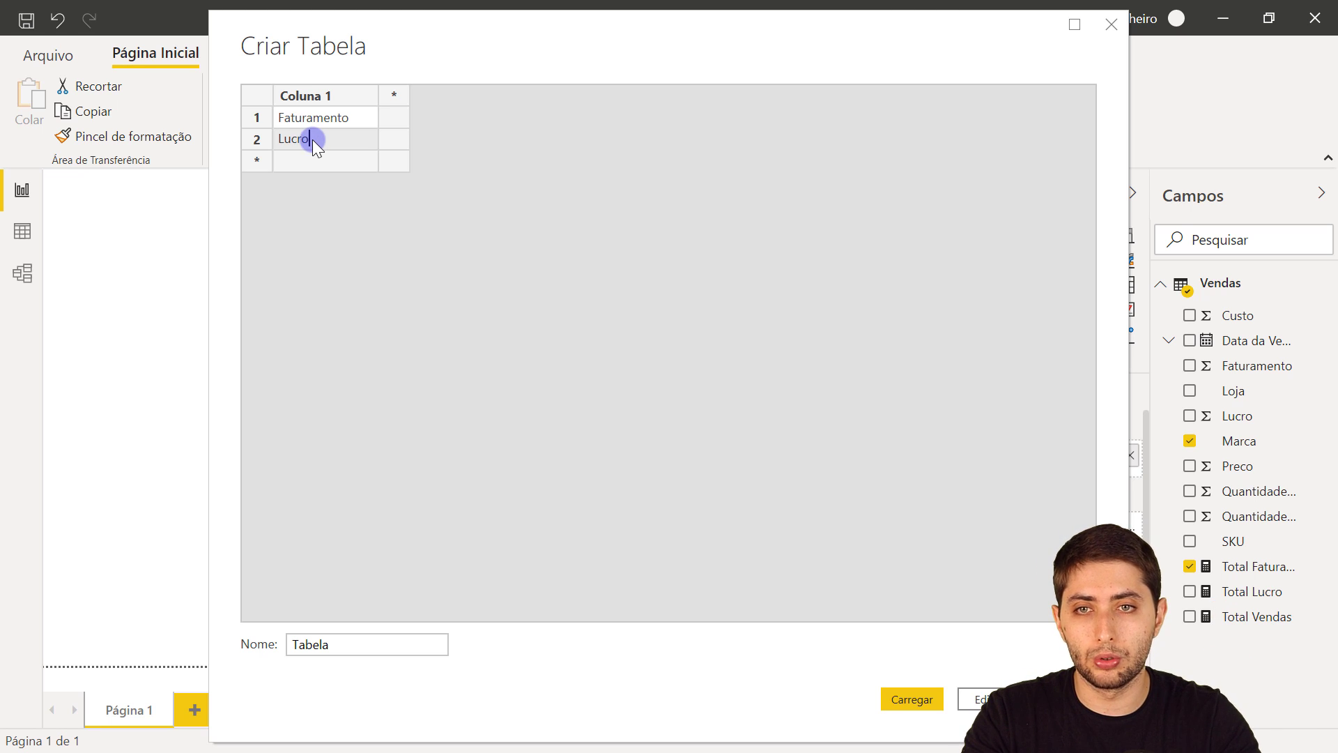
key(Return)
text(V)
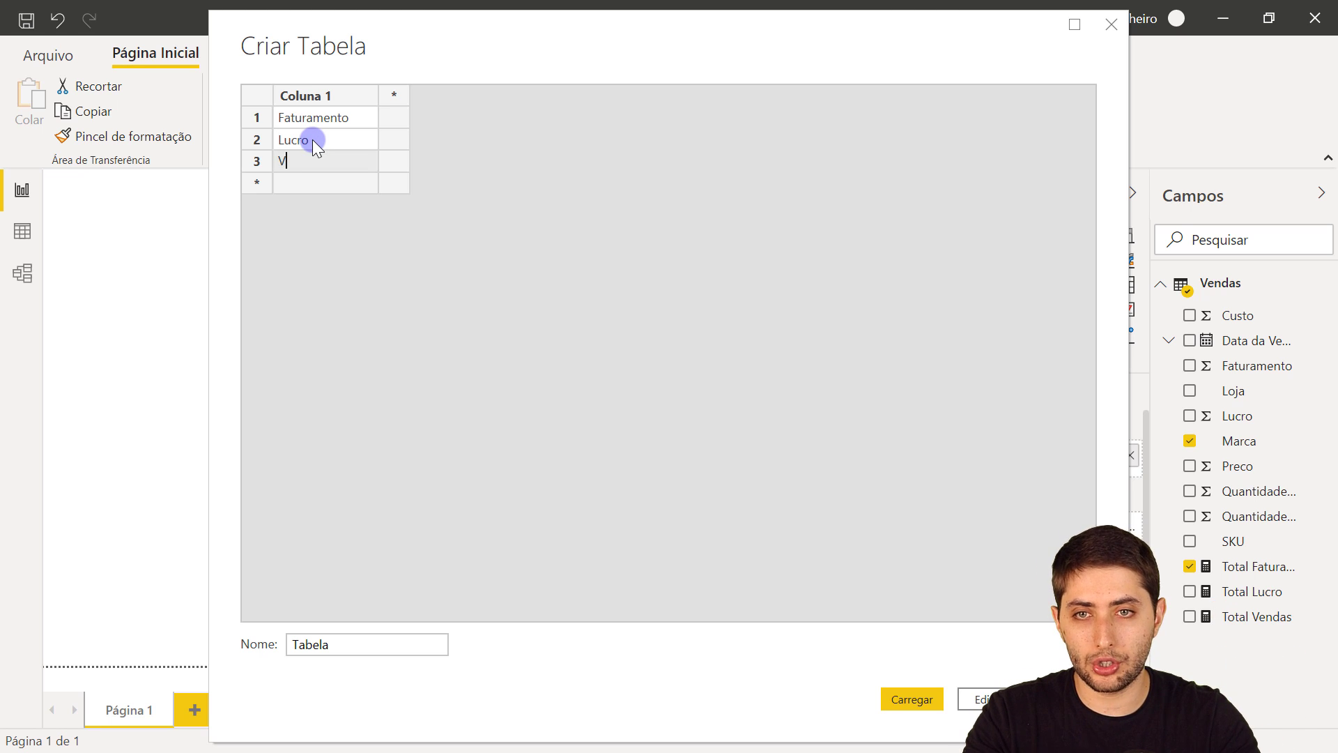
text(endas)
Rename the new table's column as Medidas, name the table Indicadores and load it into the model
double_click(310, 91)
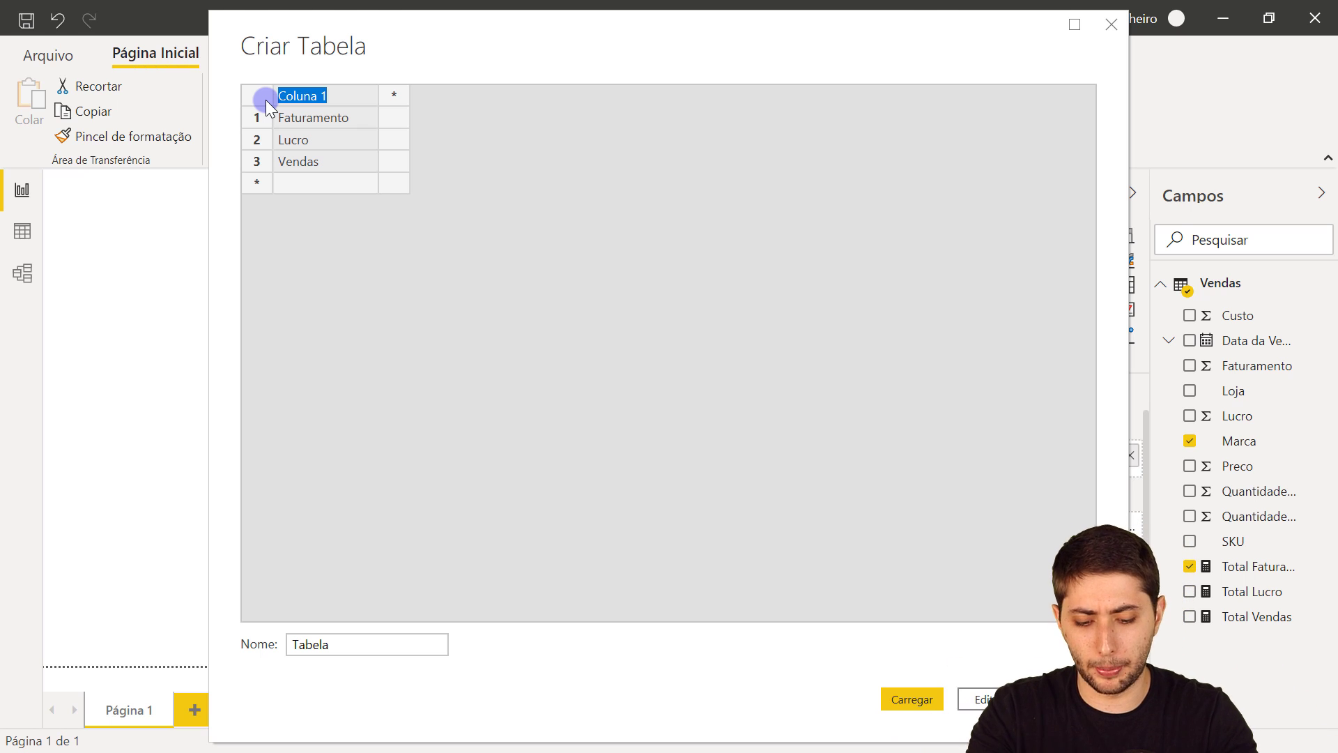
text(Medidas)
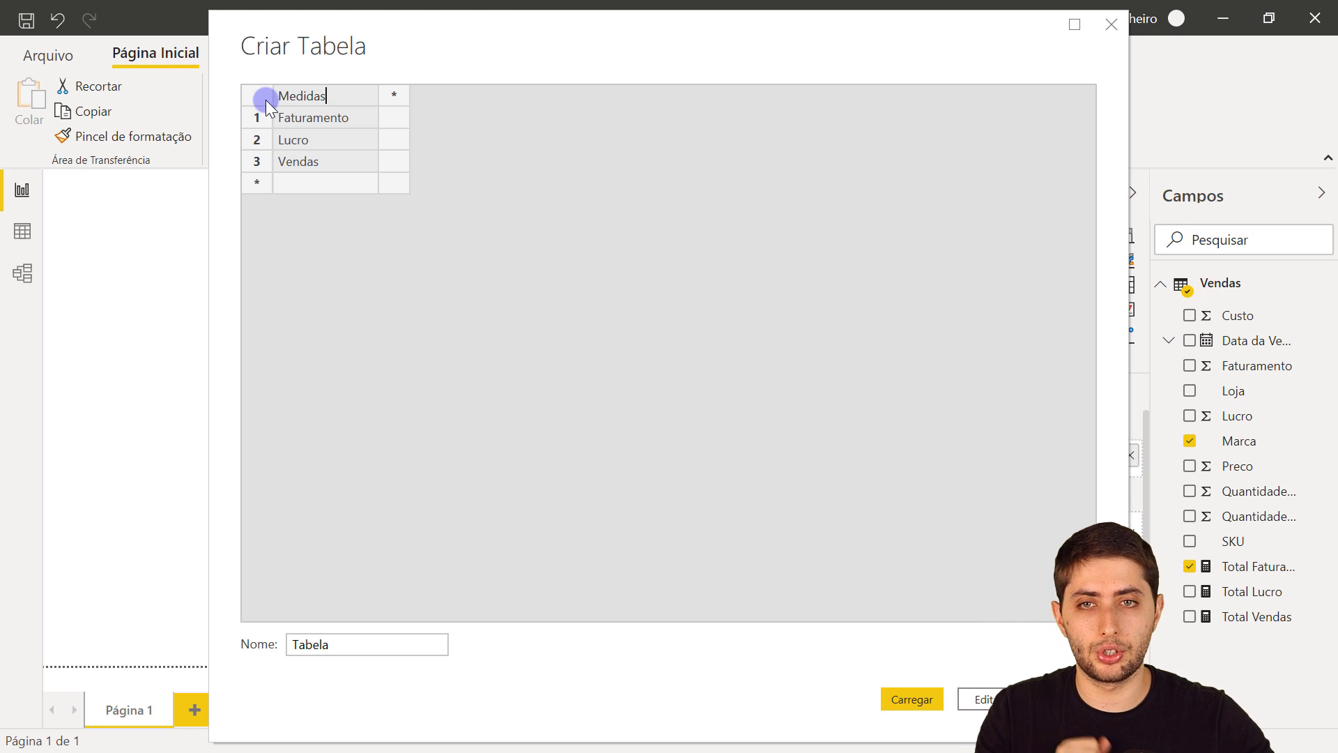
key(Return)
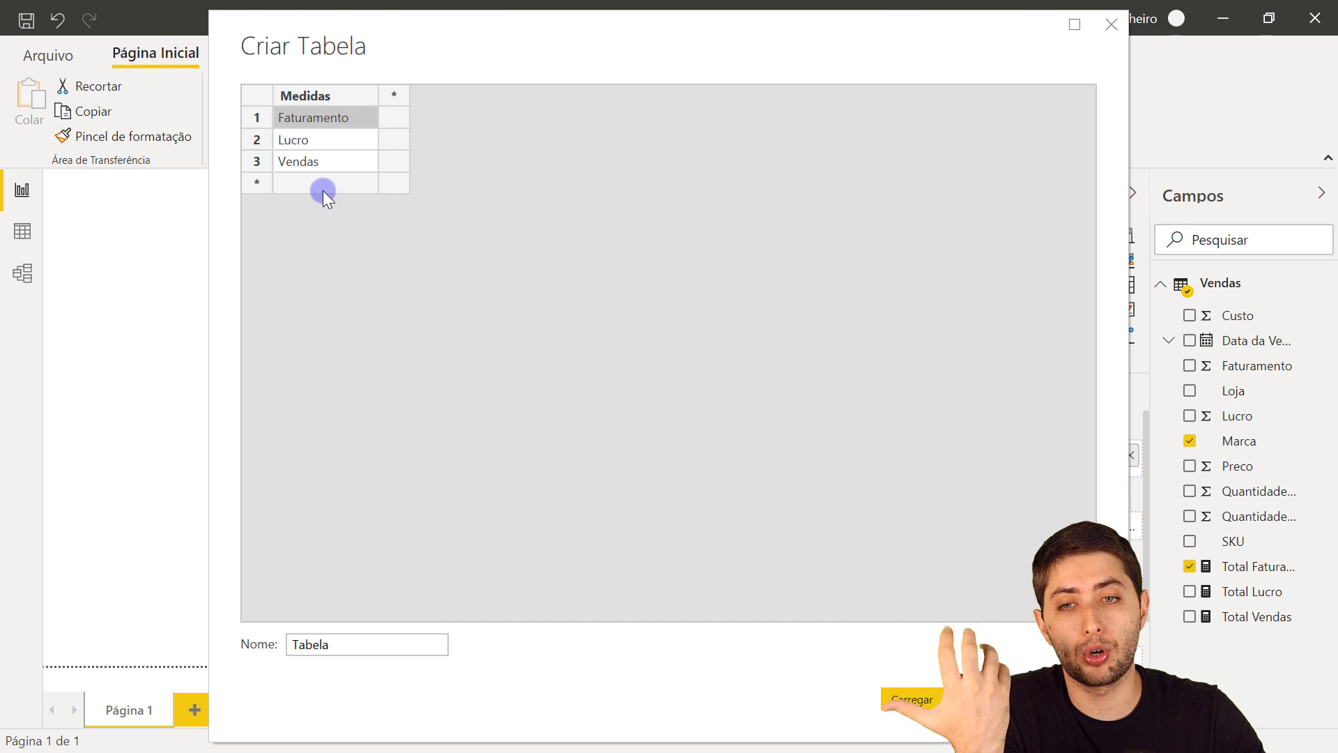
click(358, 646)
drag(328, 646, 253, 642)
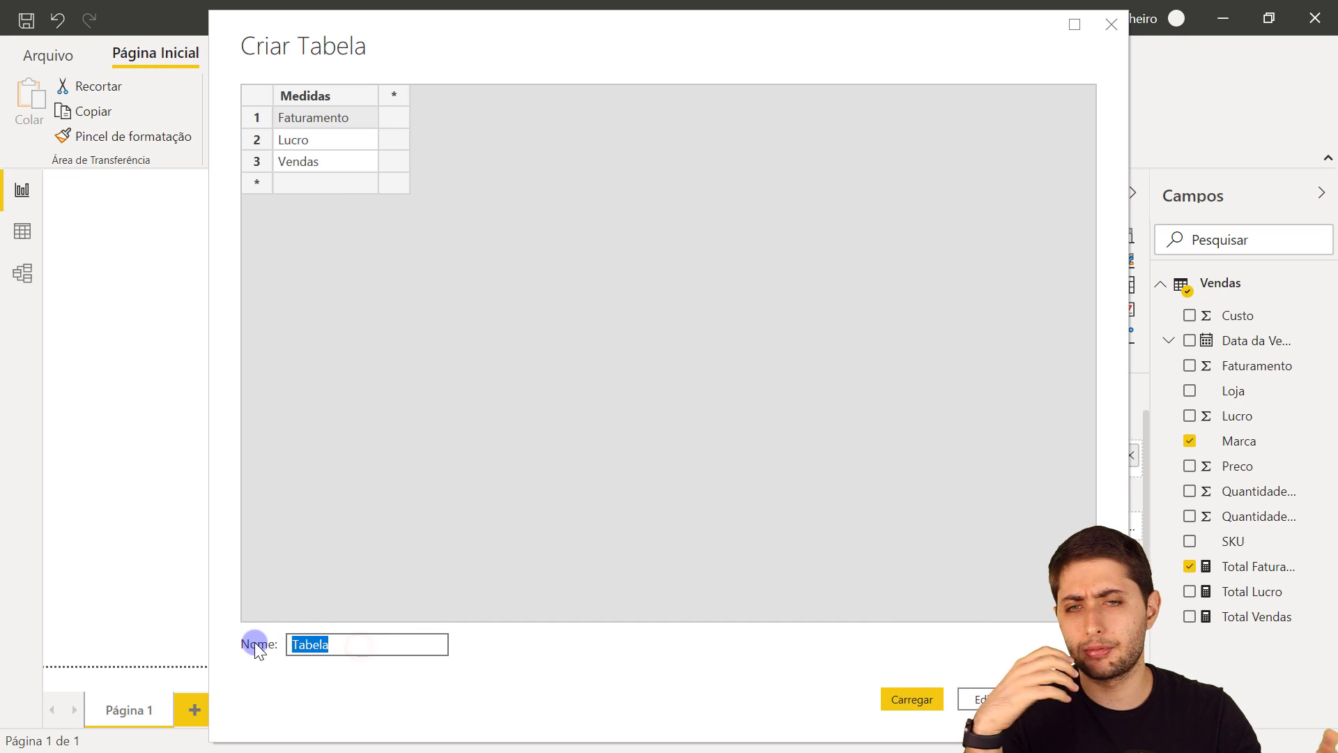
text(Indicadores)
key(Return)
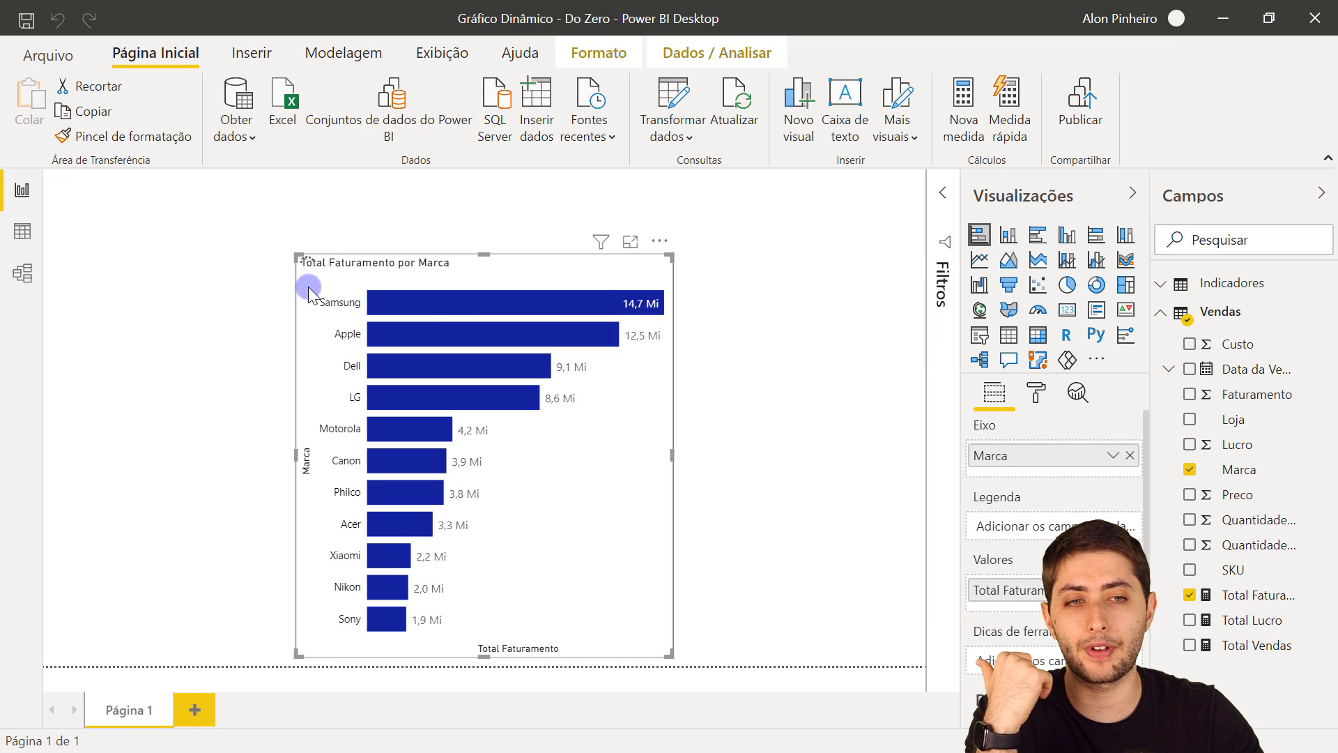
Examine the Indicadores table and its Medidas column in the data view, and return to the report page
click(1226, 283)
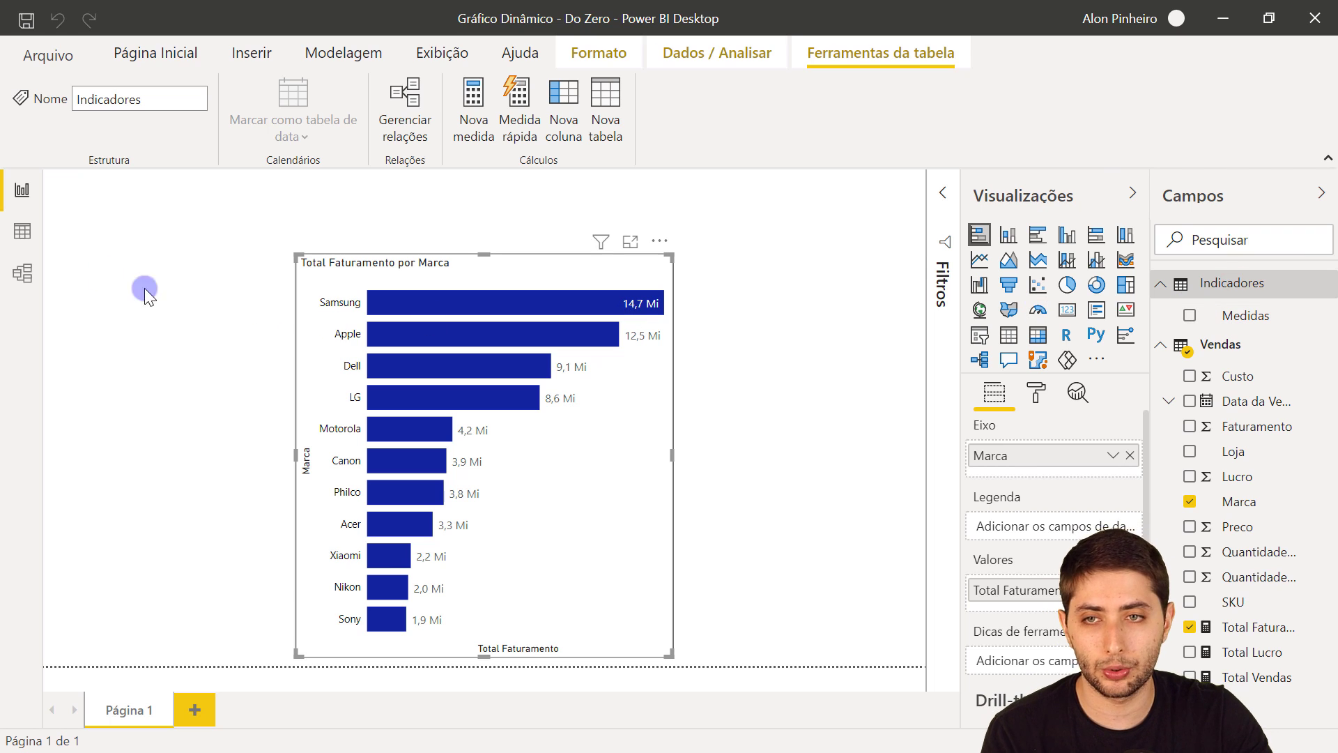
click(22, 236)
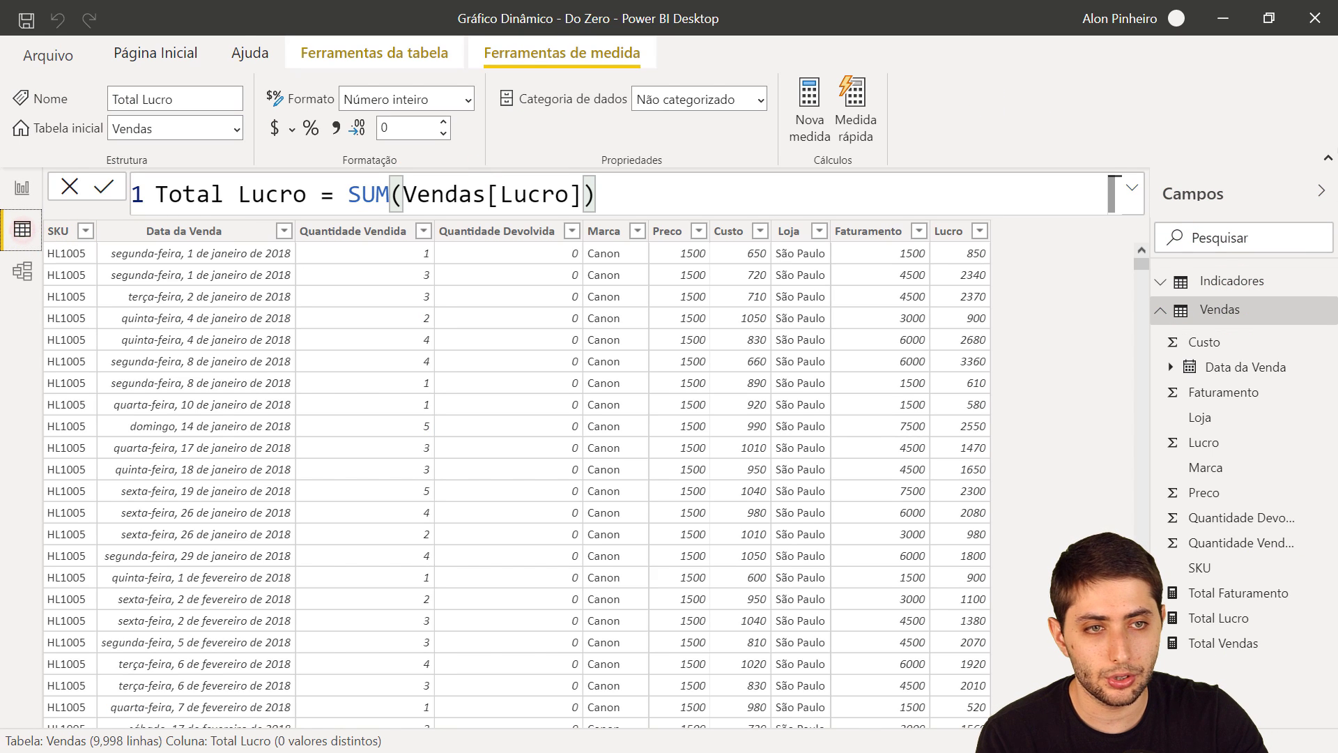
click(1220, 281)
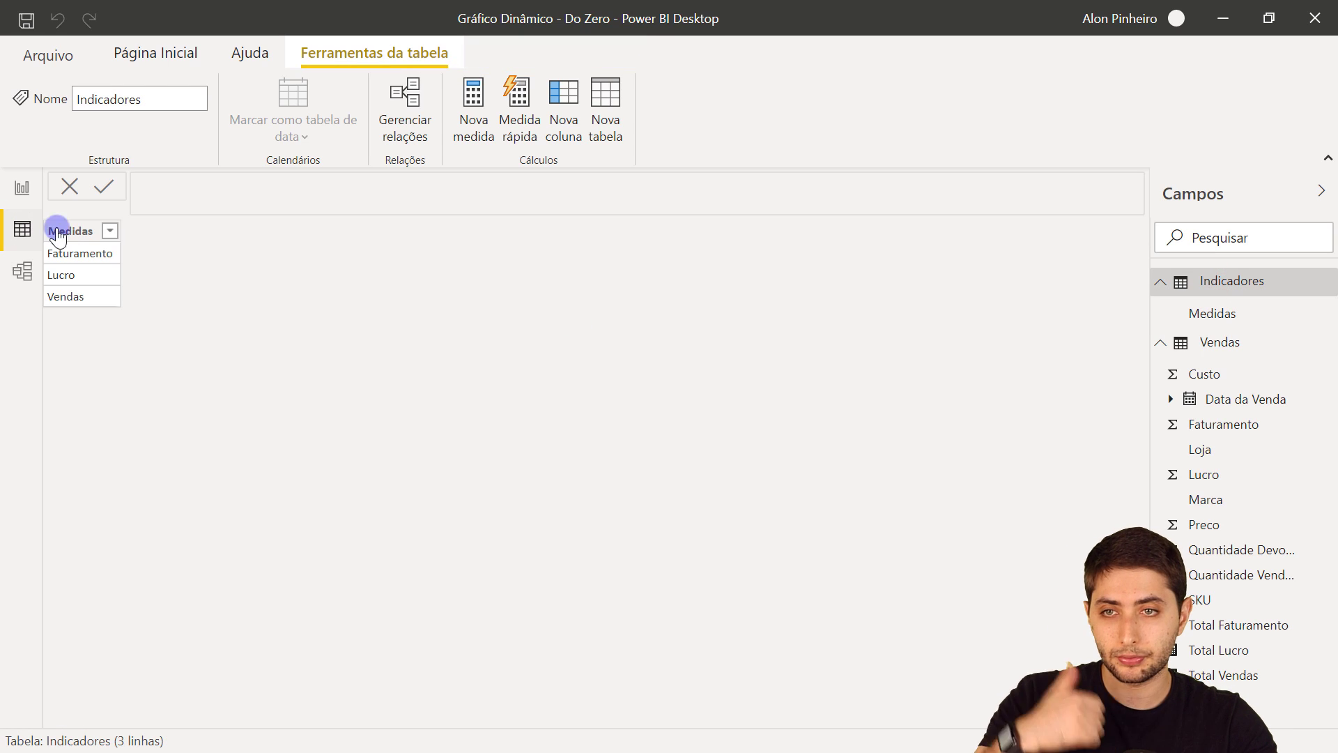
click(89, 237)
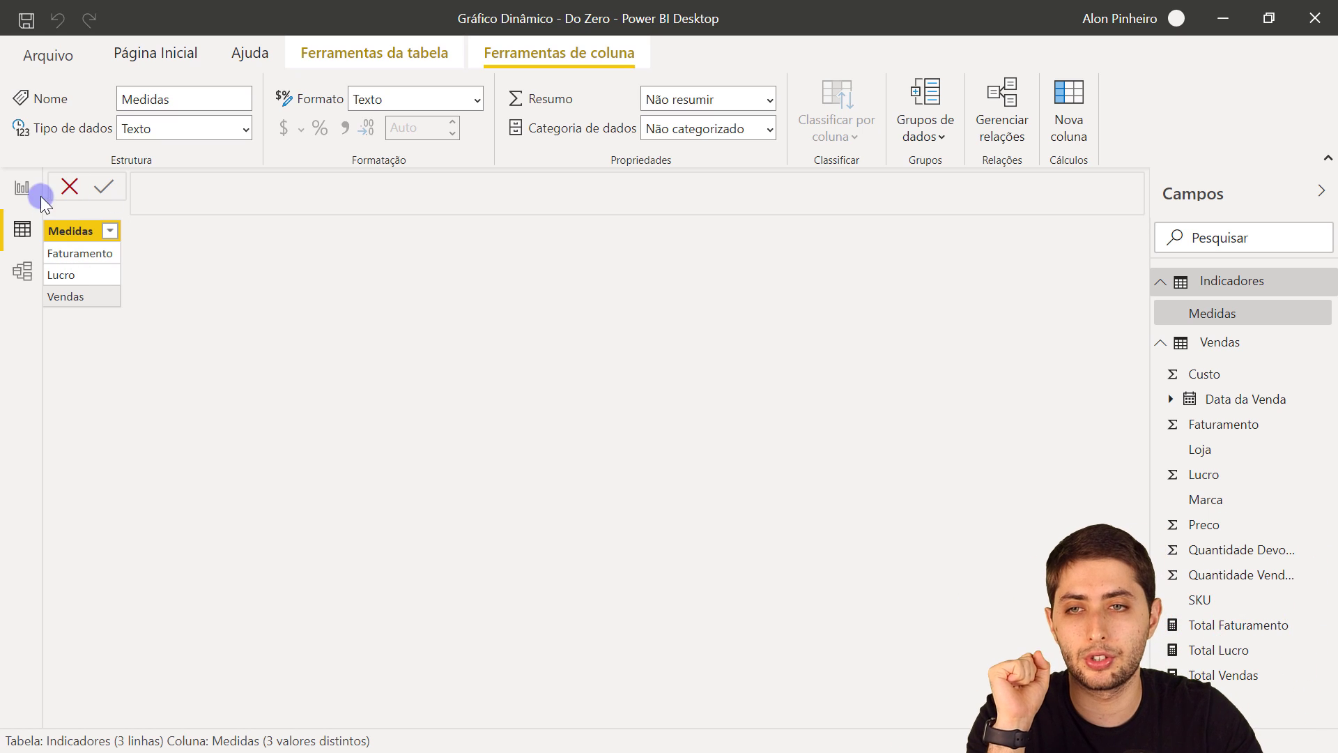
click(23, 188)
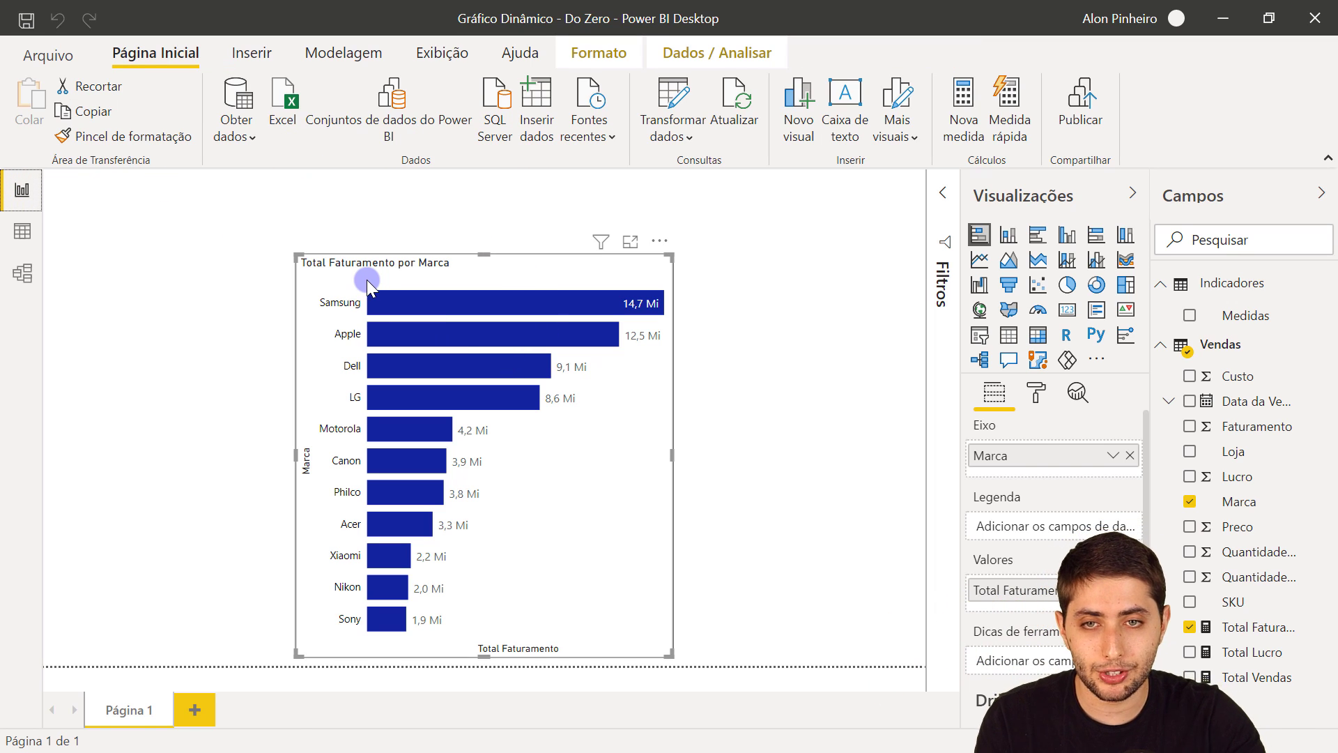
click(179, 385)
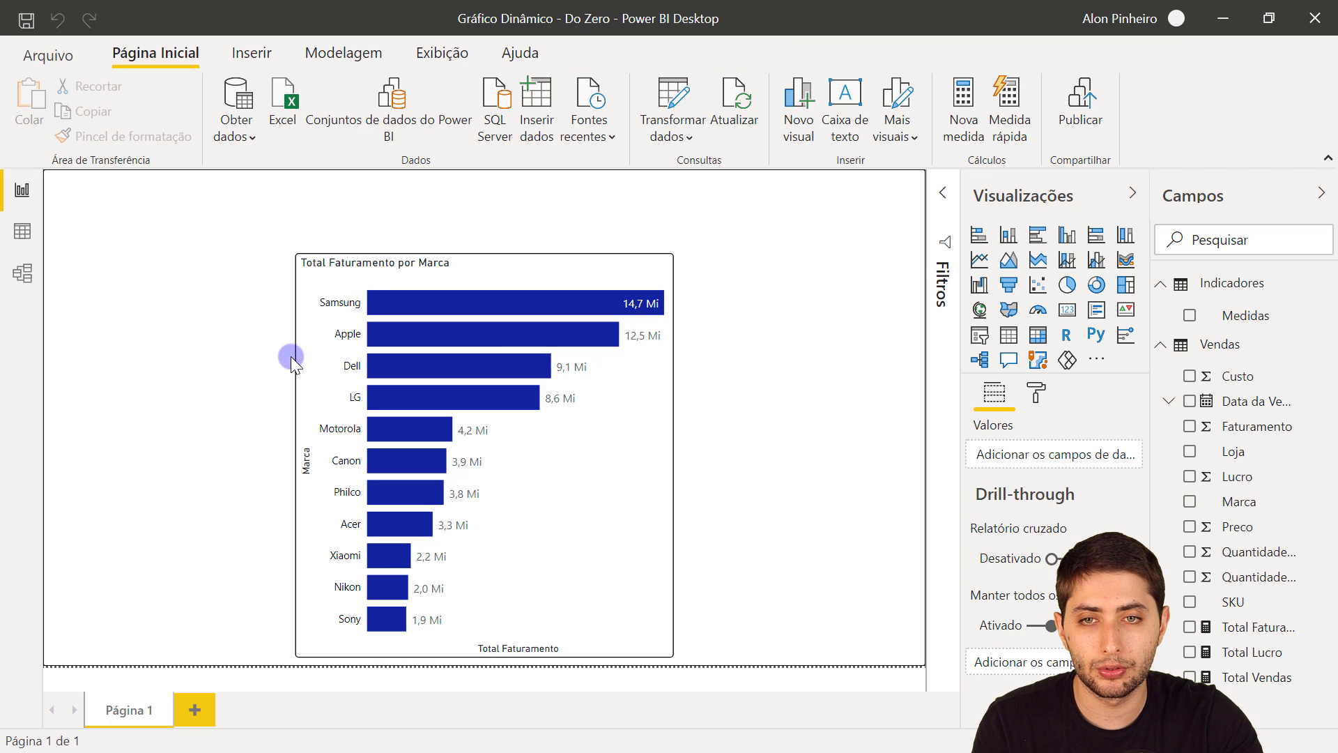
click(299, 421)
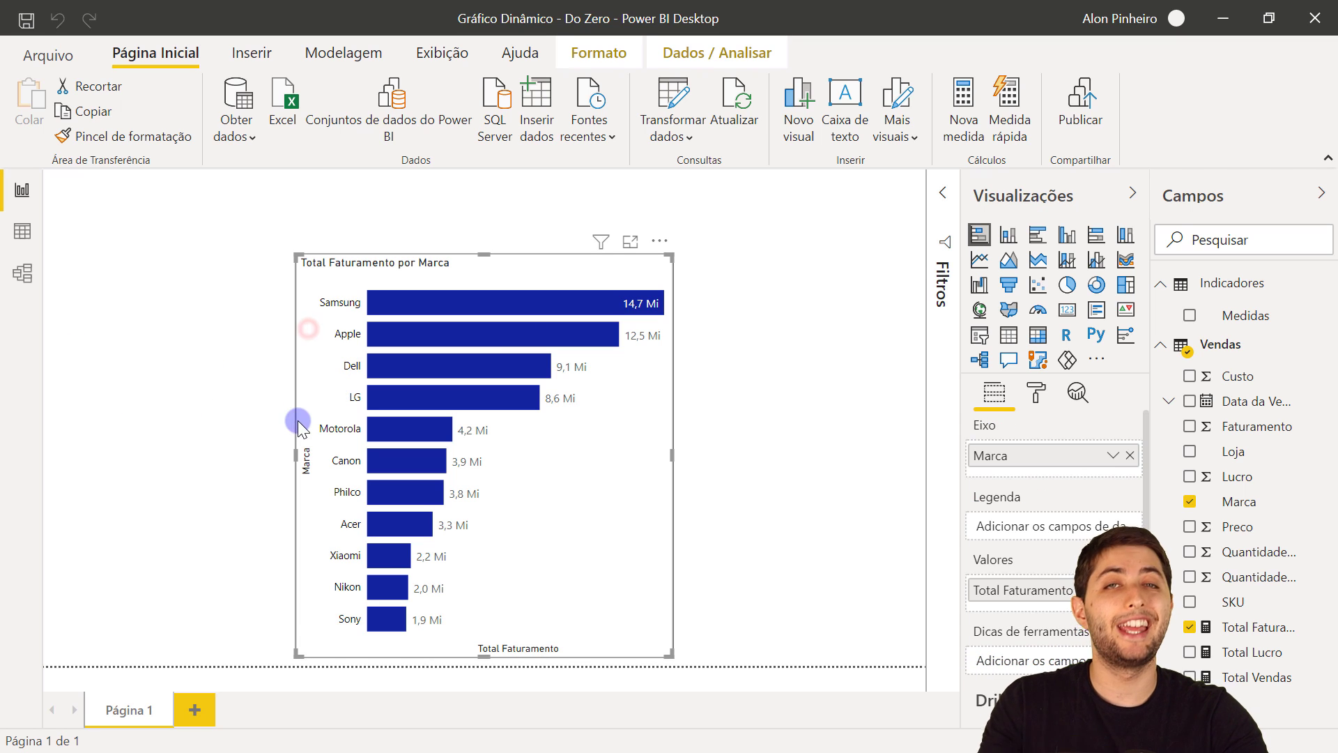
click(224, 377)
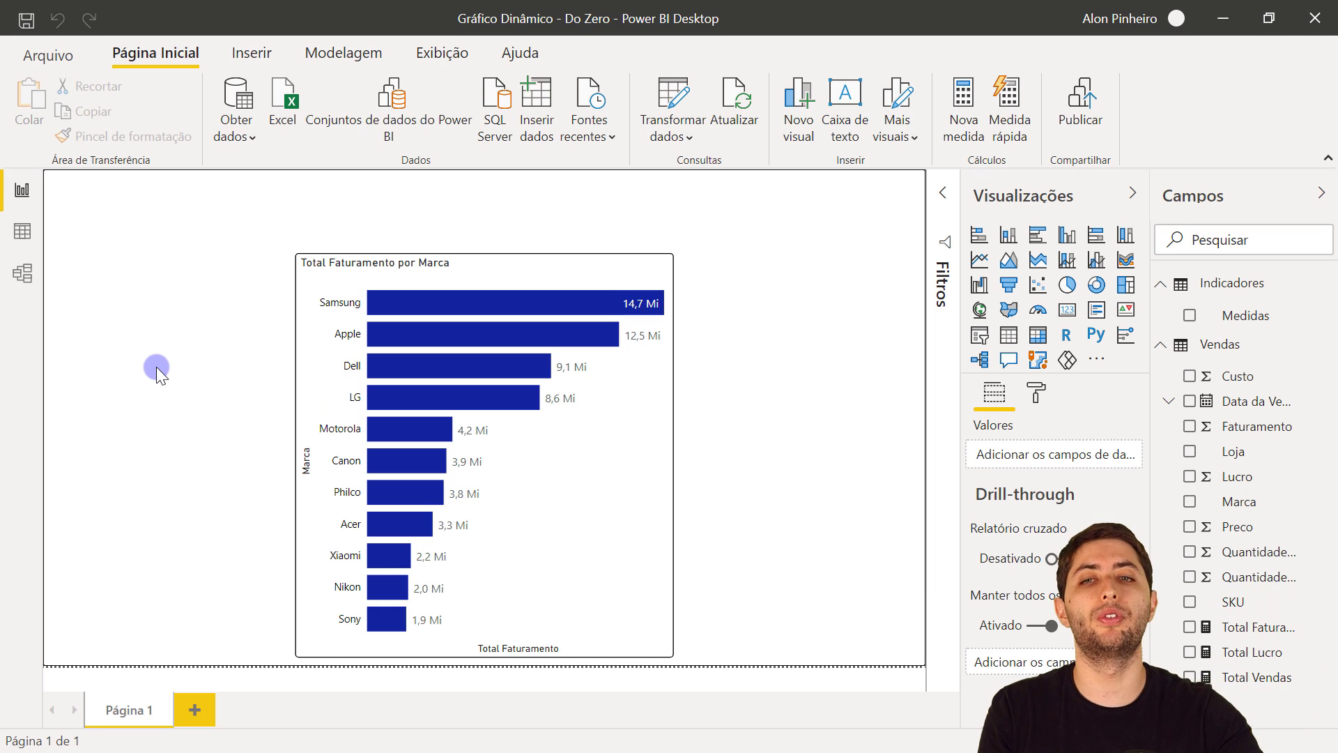
drag(214, 345, 211, 349)
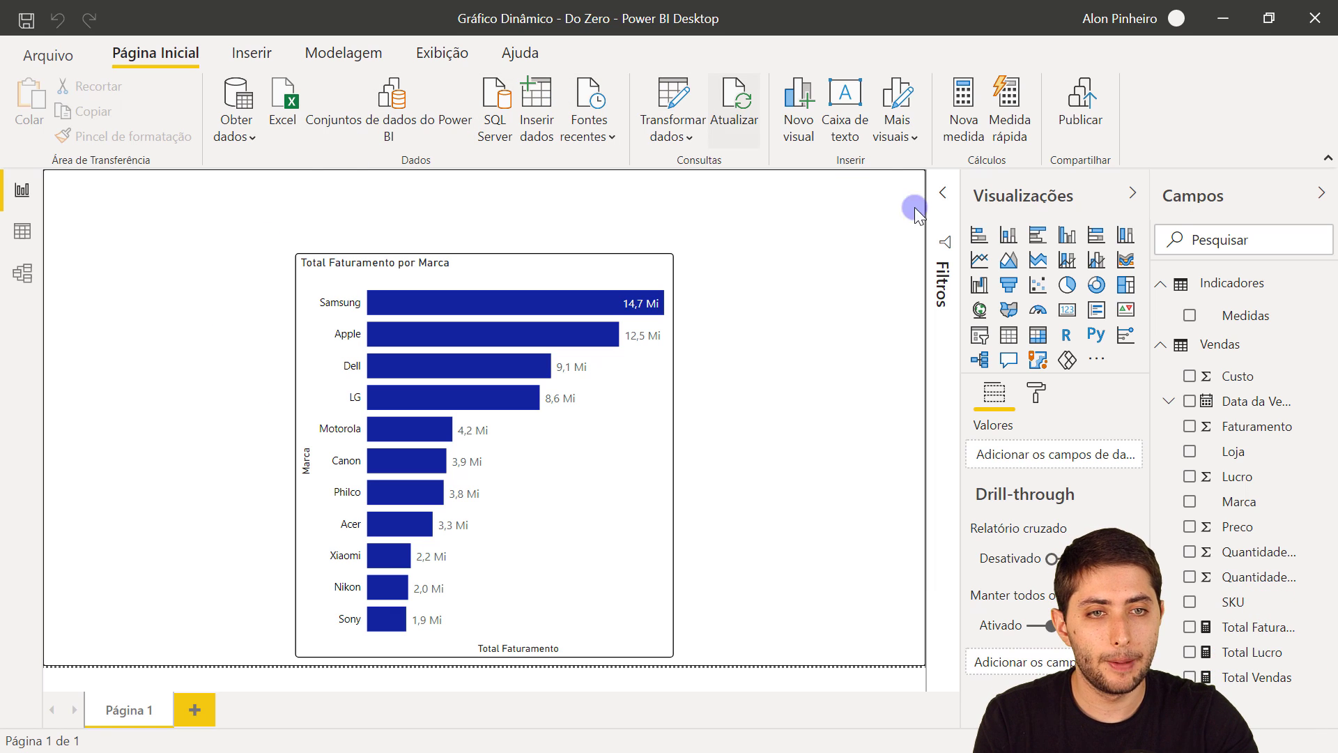
Add a slicer beside the bar chart, shrink it and fill it with the Medidas field from Indicadores
click(980, 337)
drag(417, 654, 264, 467)
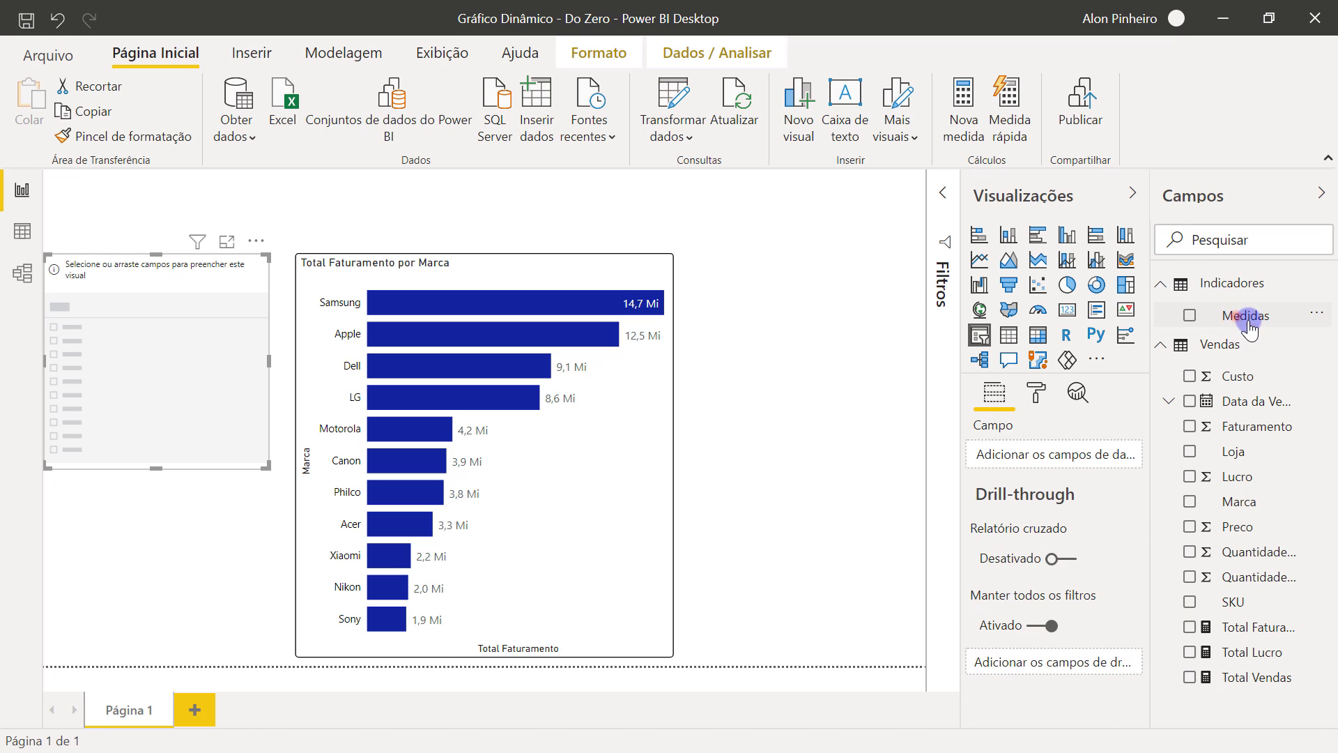
drag(1281, 316, 1080, 460)
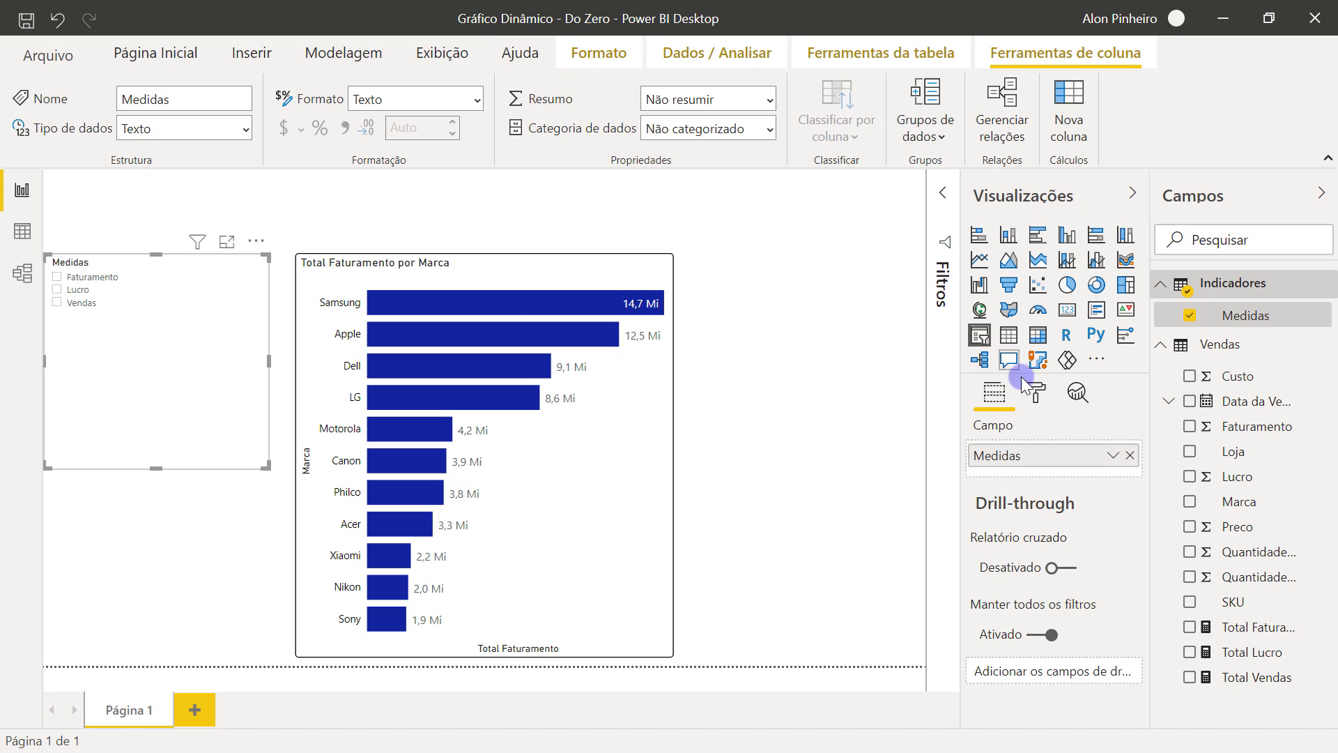
Increase the text size of the slicer's items to 18 pt
click(1039, 399)
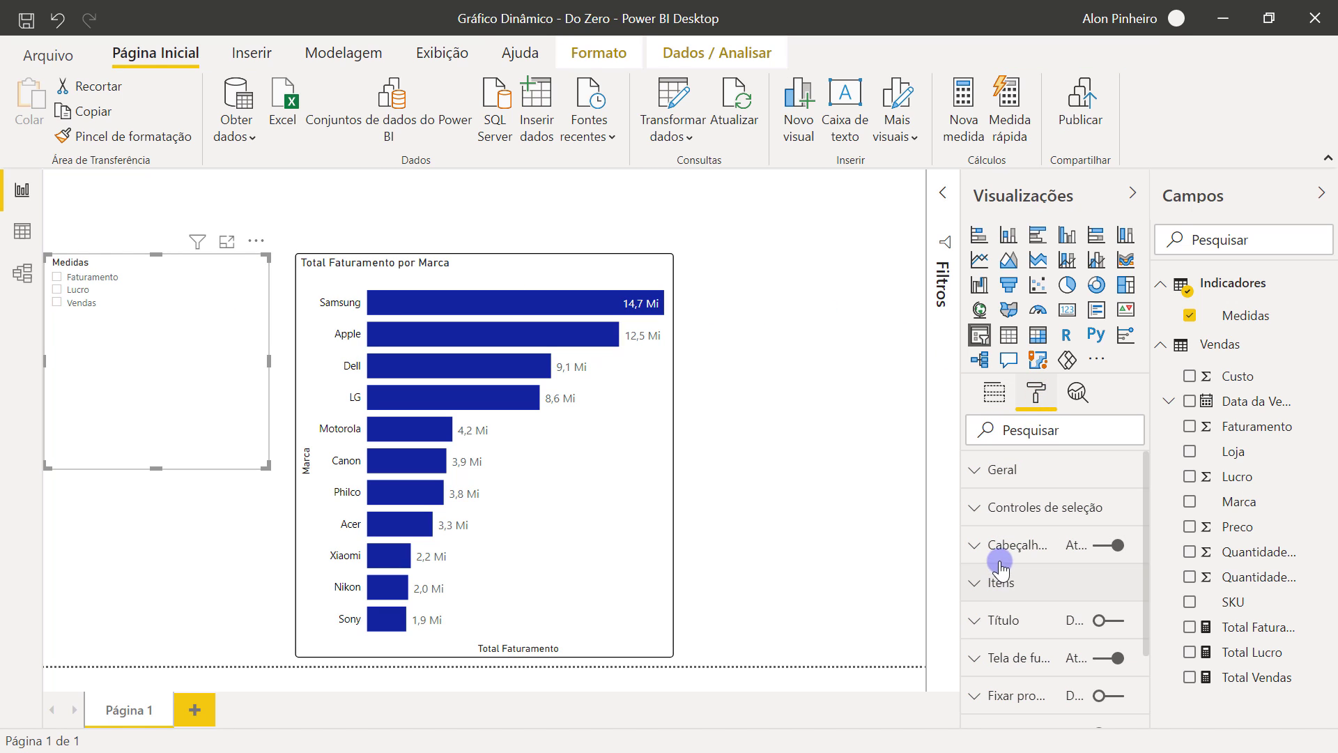
click(1021, 581)
scroll(1028, 572, down, 5)
scroll(1036, 558, up, 1)
click(1037, 530)
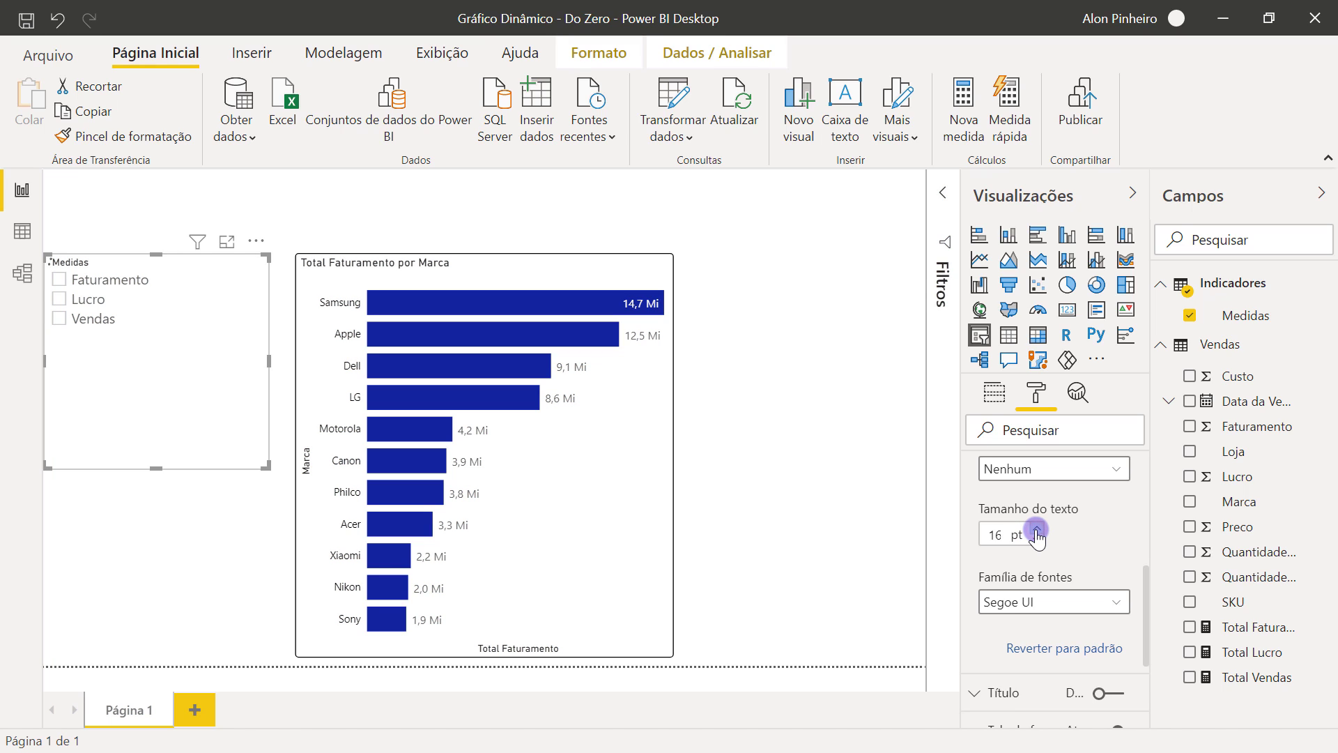
click(1037, 528)
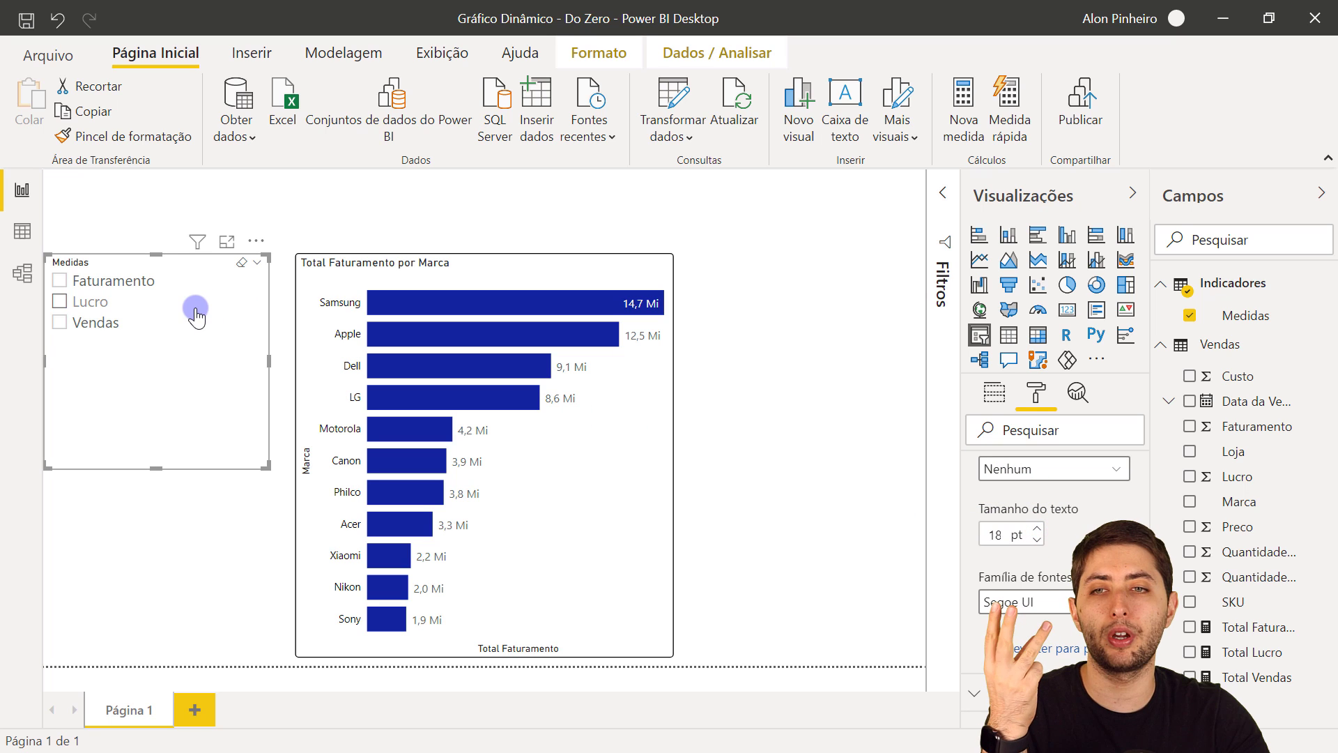
Test the slicer by selecting Faturamento, Lucro and Vendas in turn while watching the bar chart
click(95, 285)
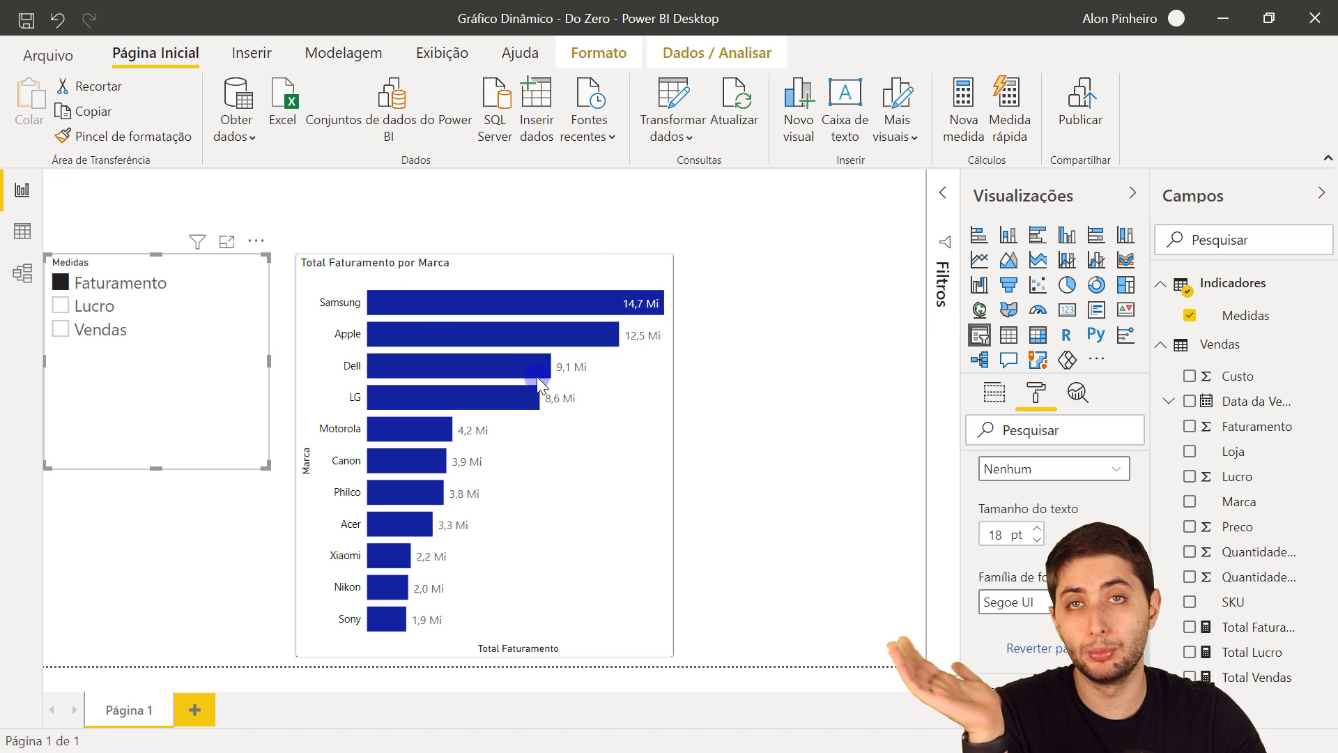
click(67, 310)
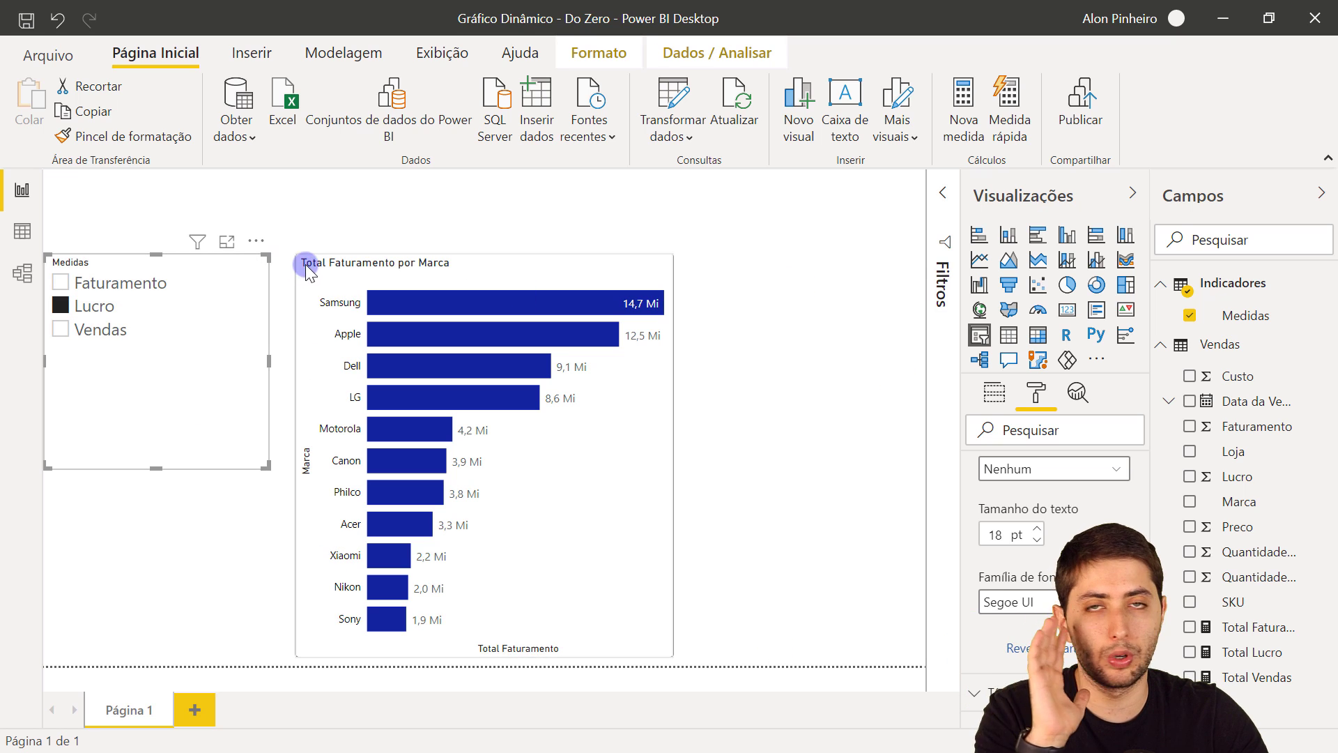
click(104, 328)
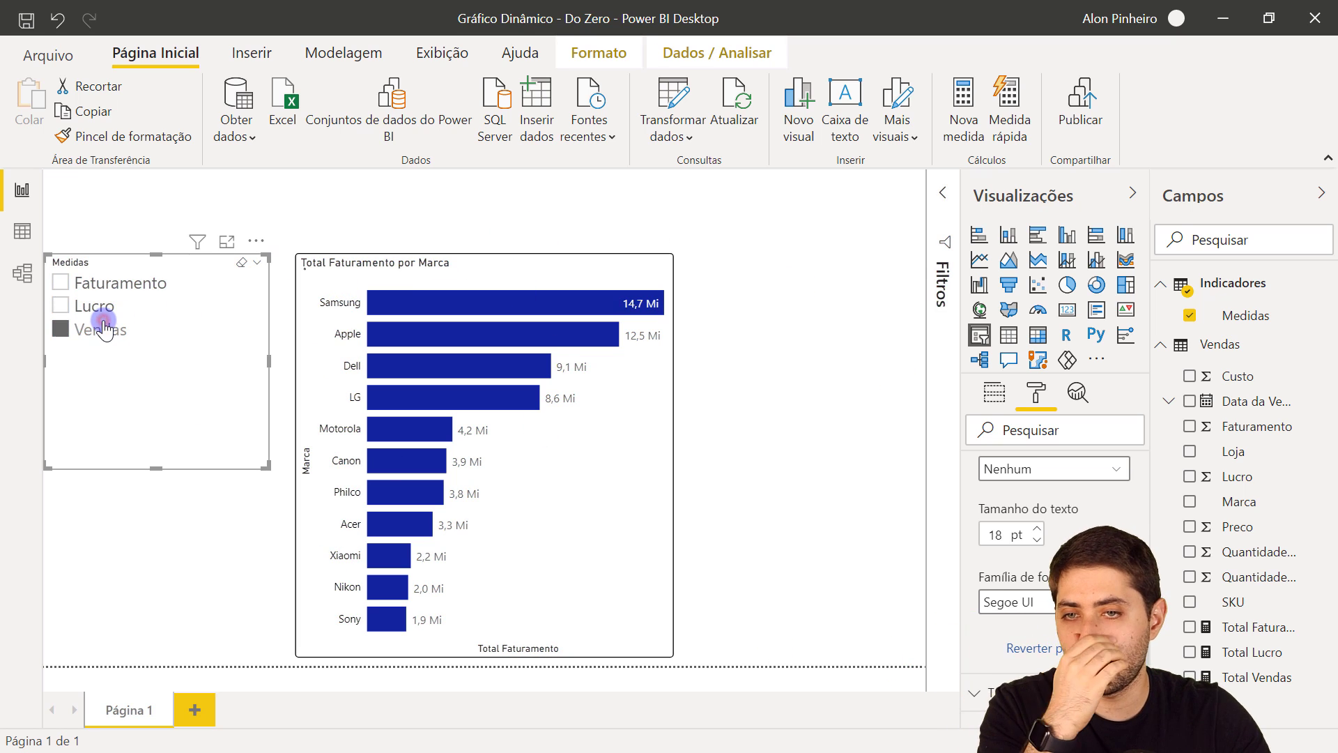
click(353, 368)
click(341, 344)
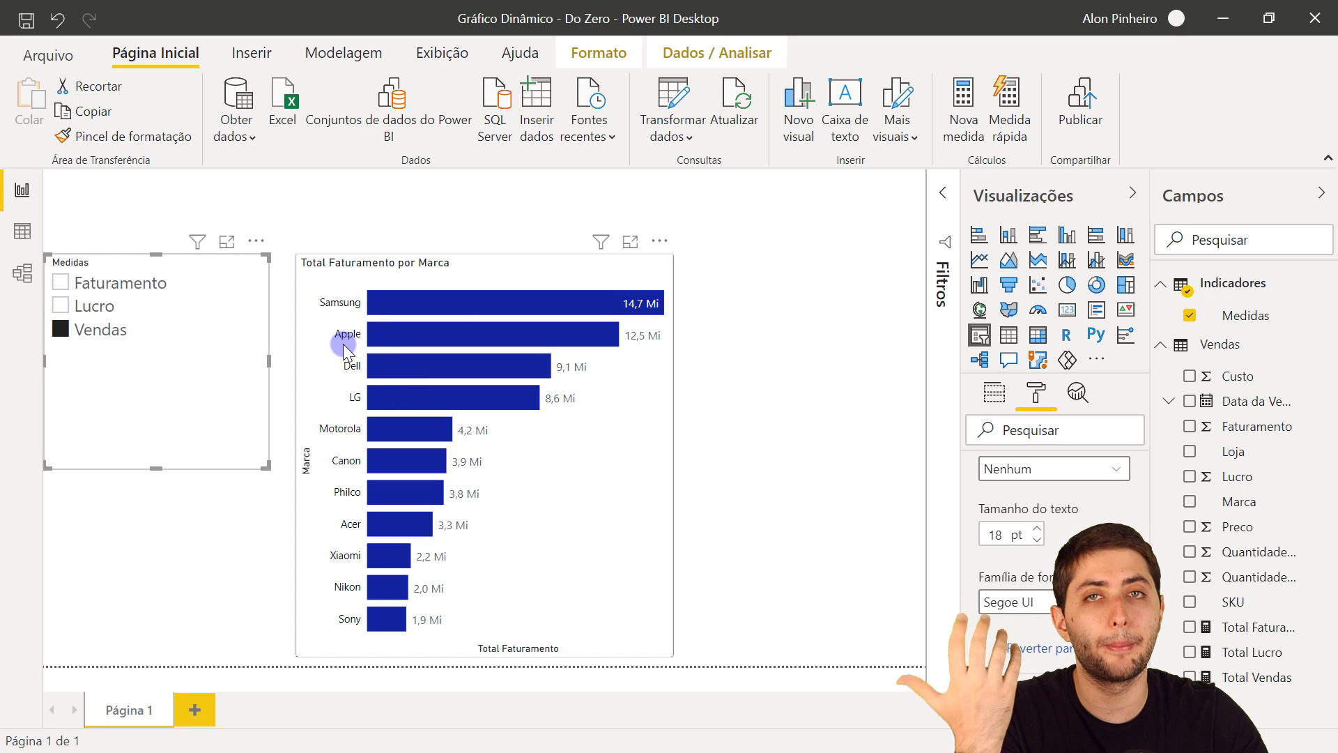
Examine which measure fills the bar chart's Valores field, comparing it with the slicer's Lucro and Vendas selections
click(316, 374)
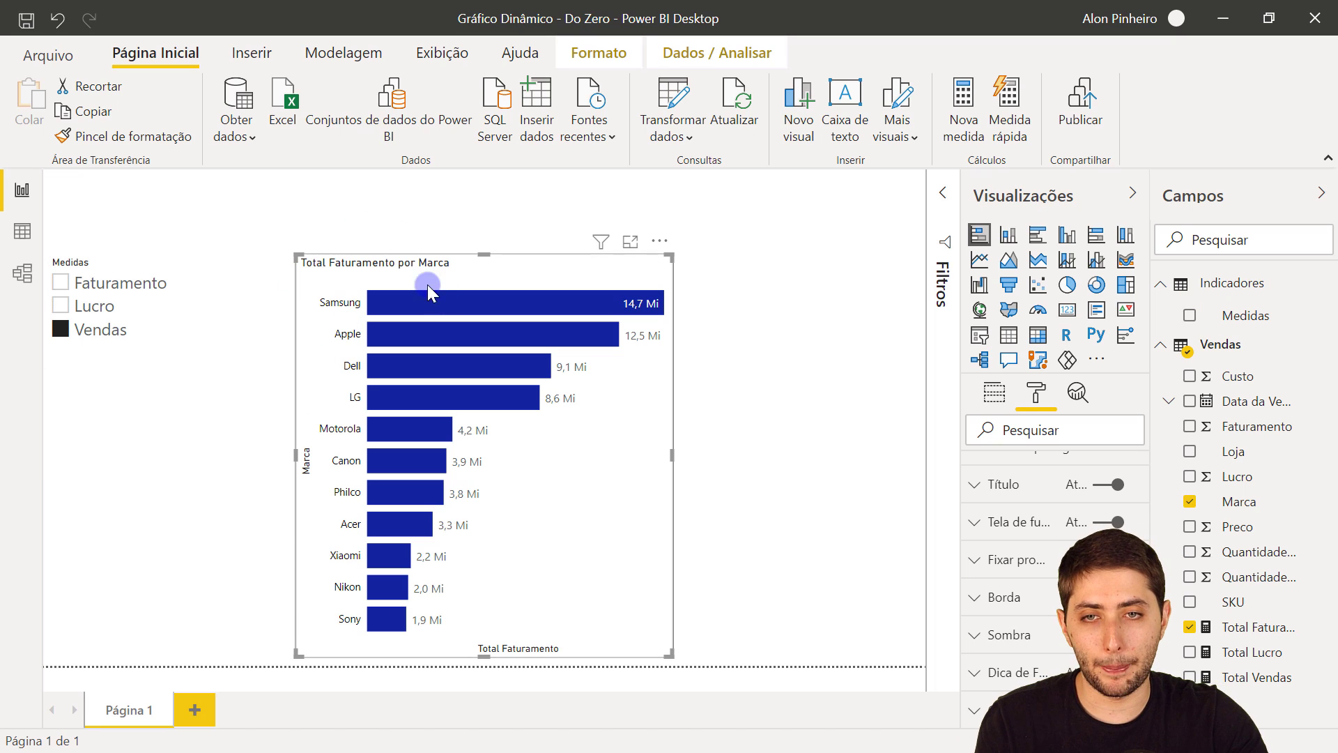
click(997, 392)
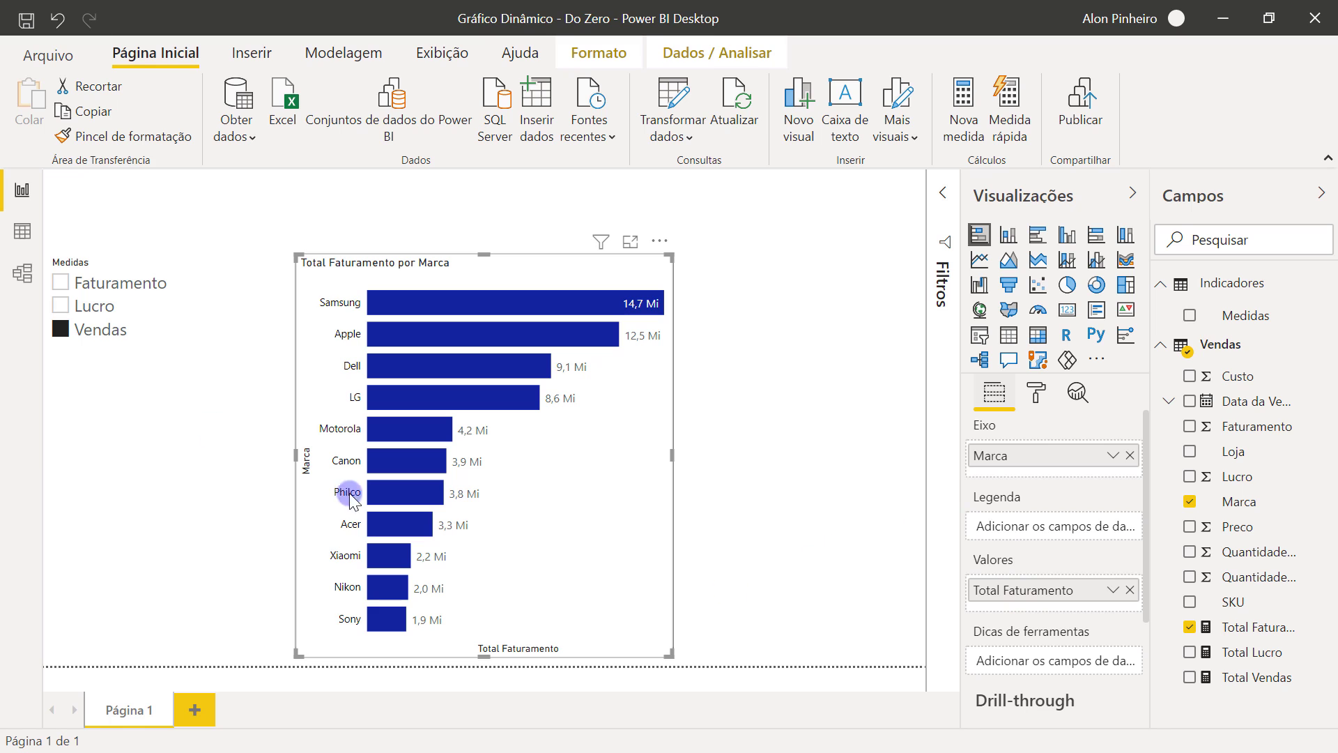
click(108, 306)
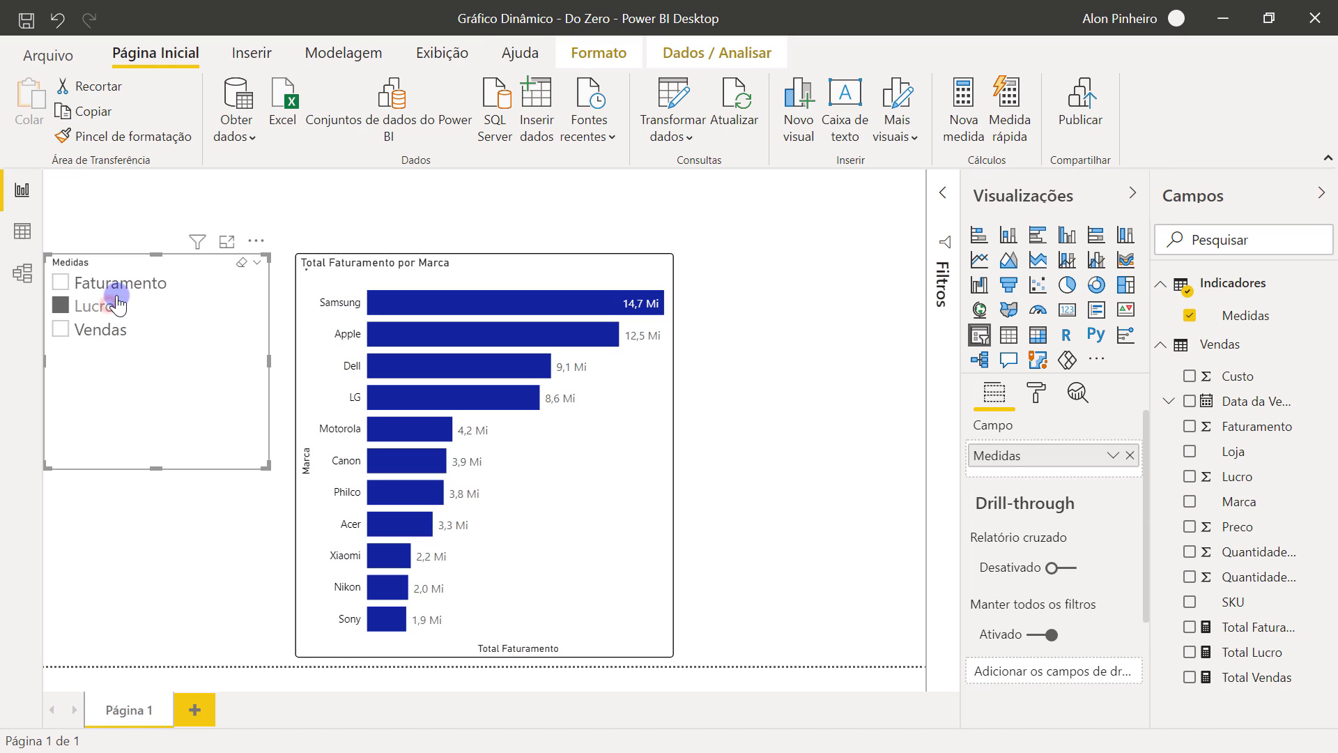
click(99, 335)
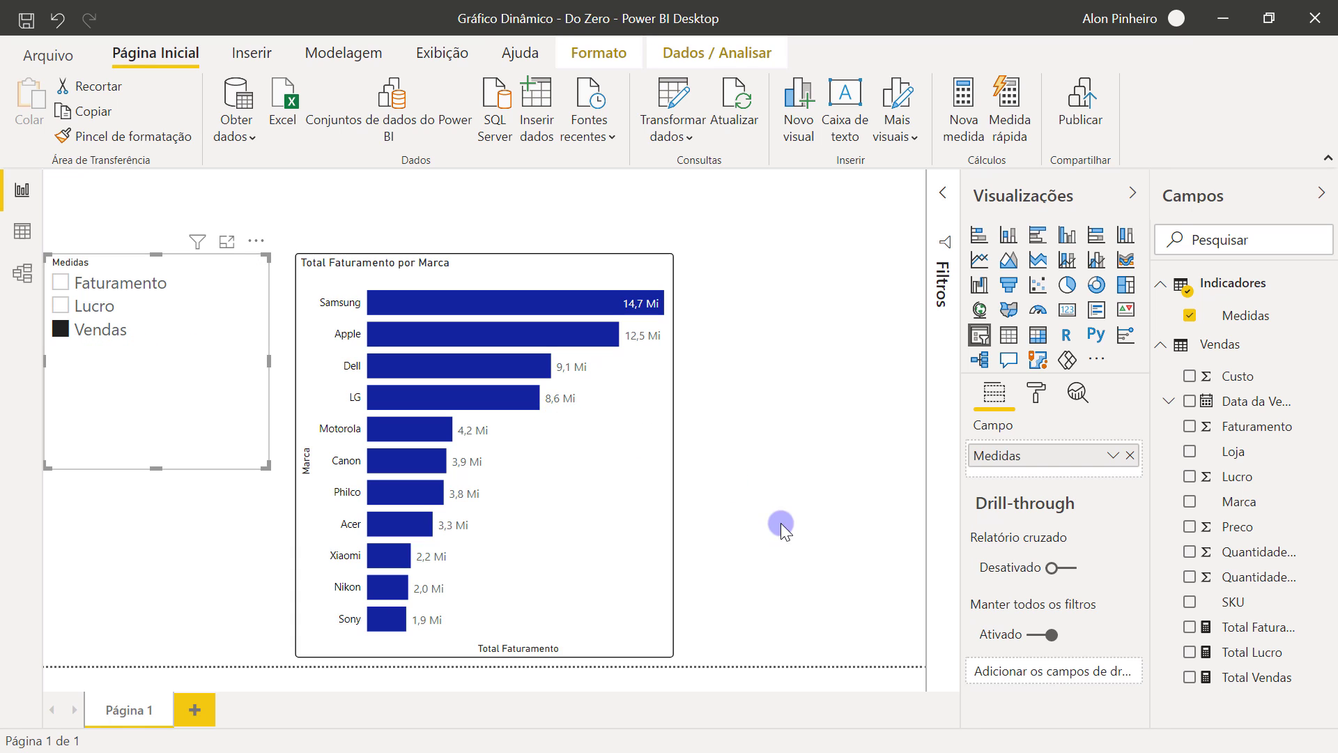
click(603, 482)
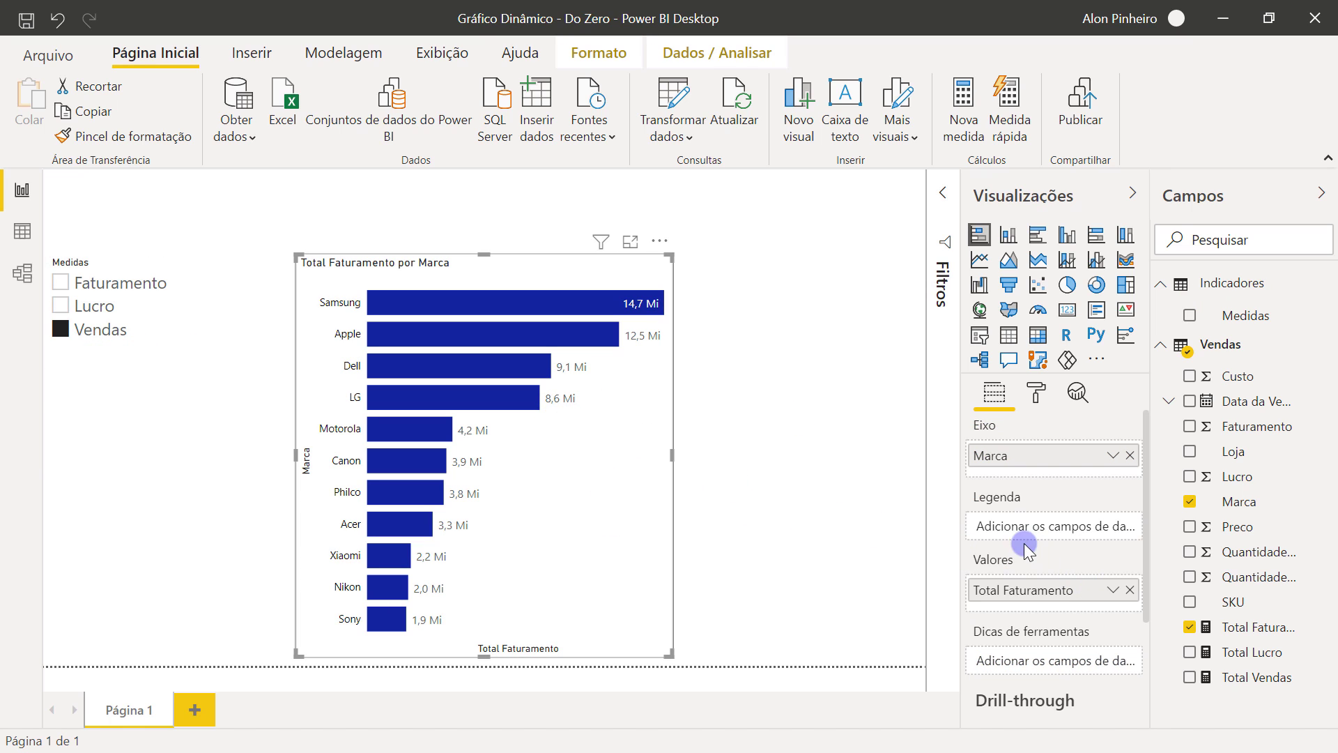
mouse_move(953, 542)
mouse_down()
mouse_move(1051, 591)
mouse_move(1148, 603)
mouse_up()
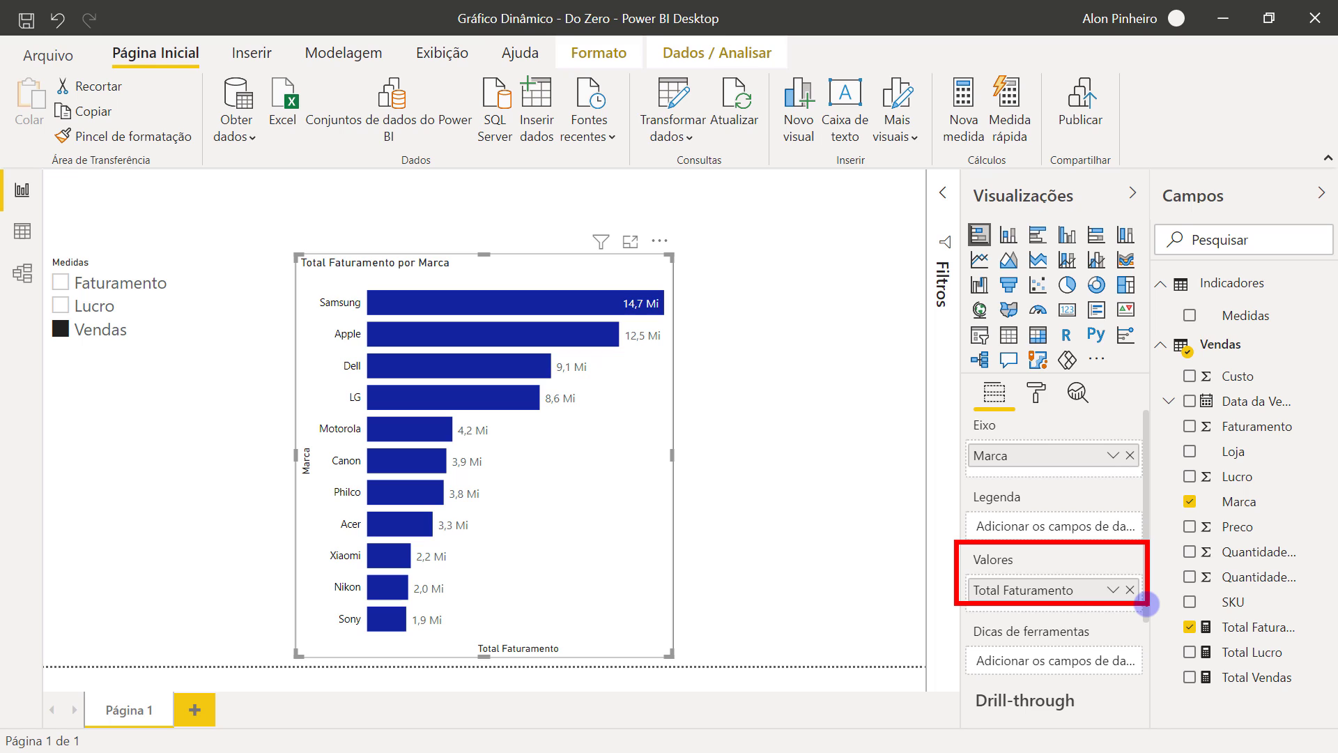
drag(51, 245, 209, 374)
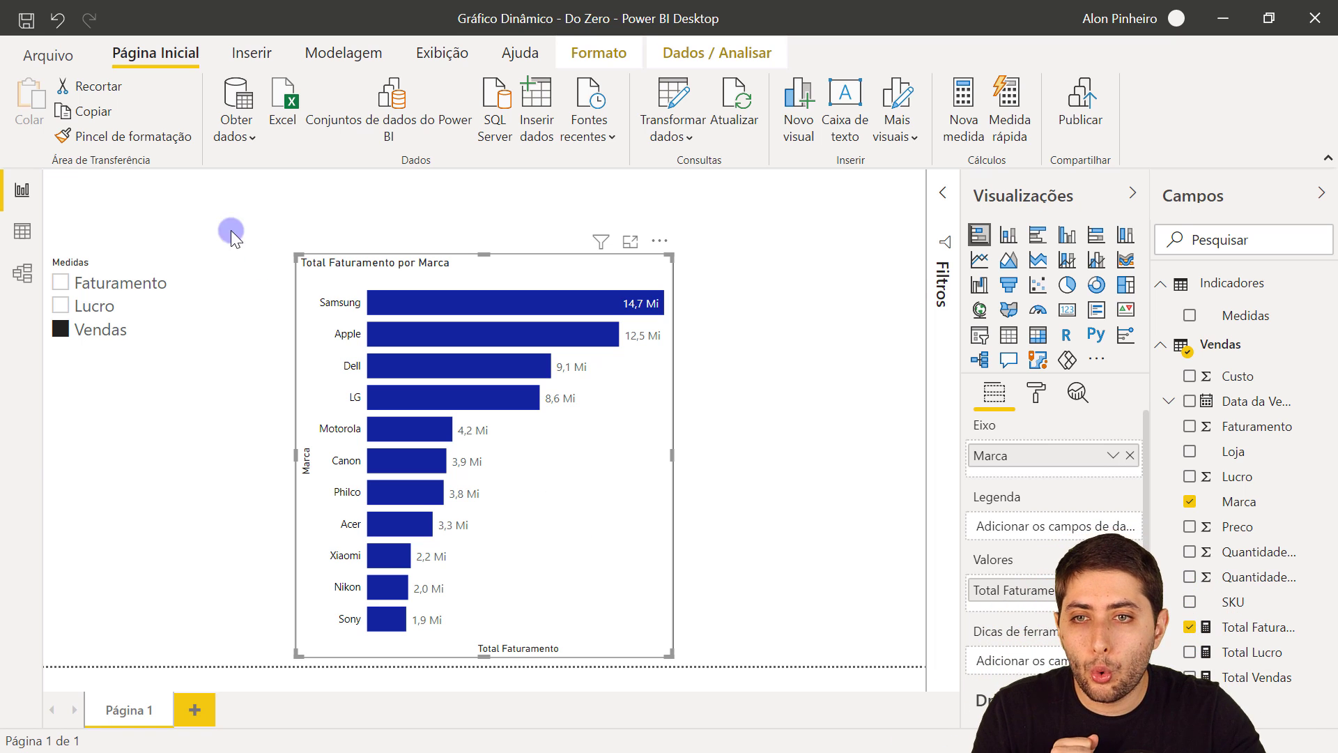
Cycle the Medidas slicer through its three options again, ending on Vendas
click(141, 457)
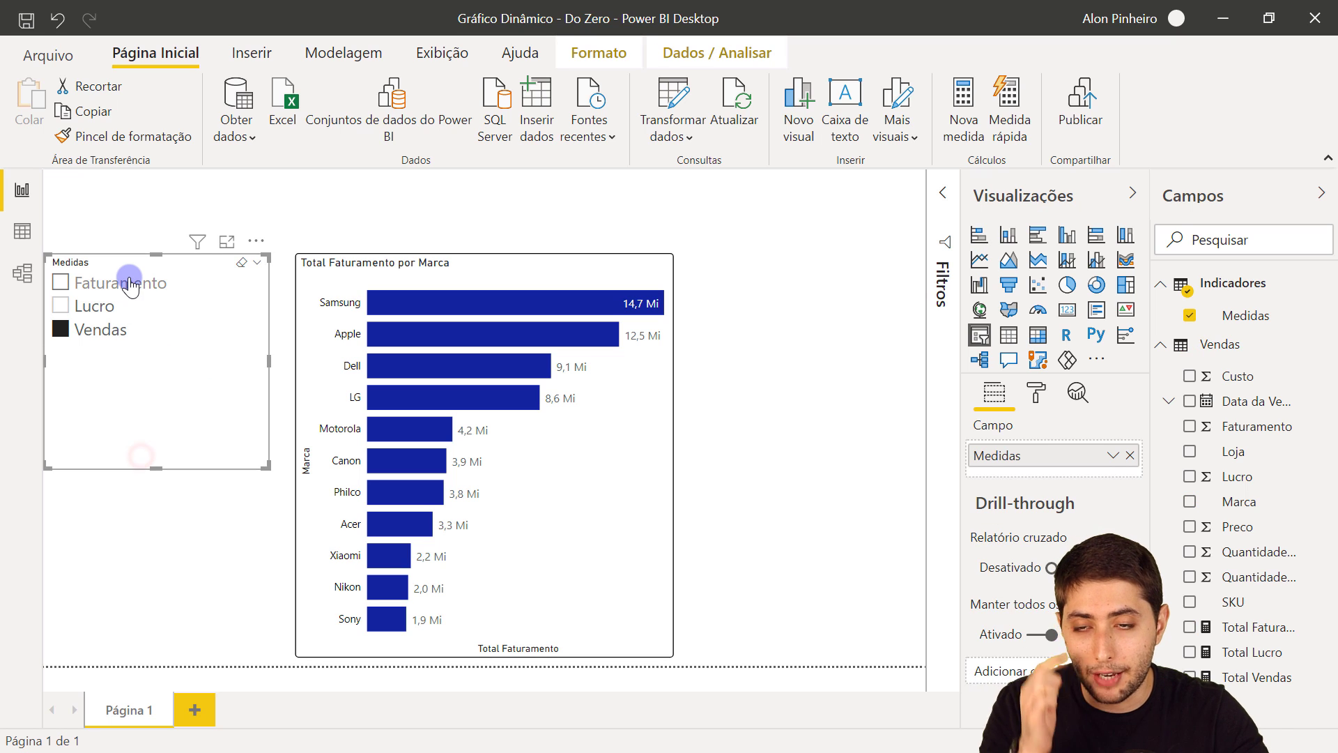
click(128, 286)
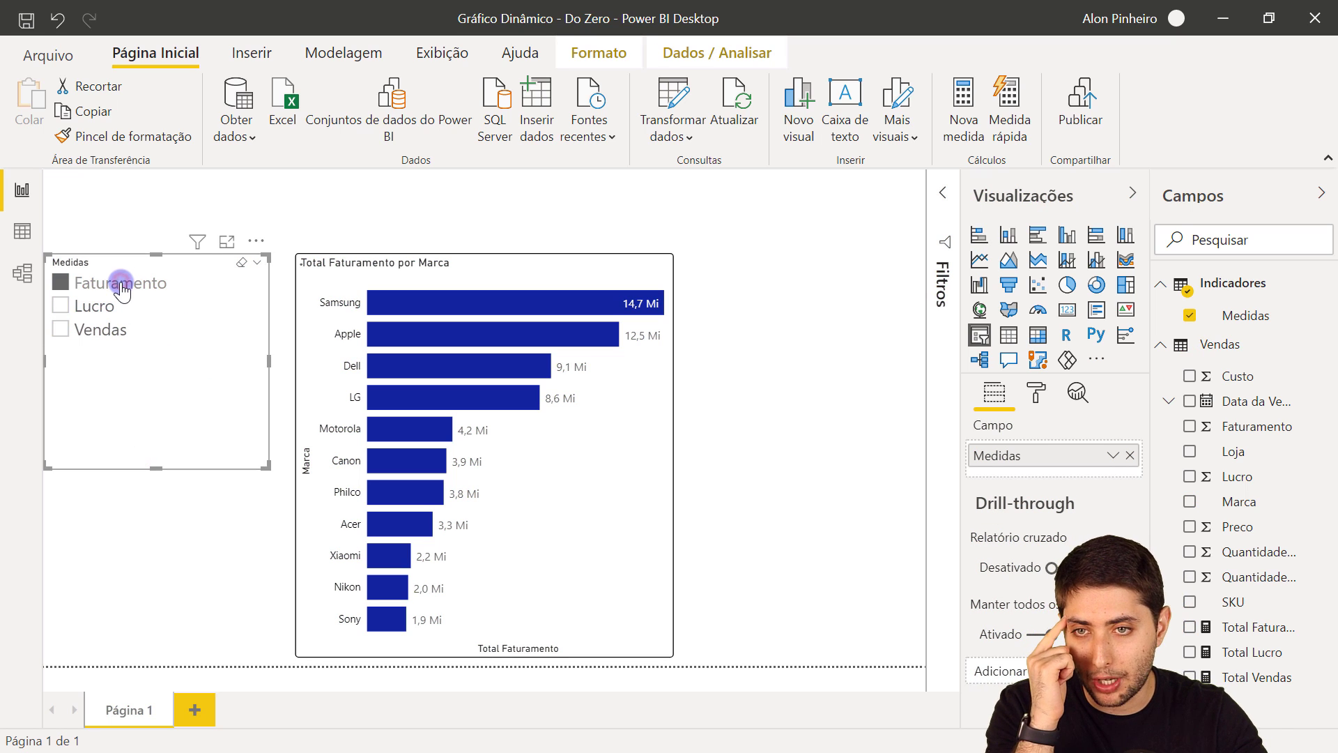
click(97, 307)
click(98, 330)
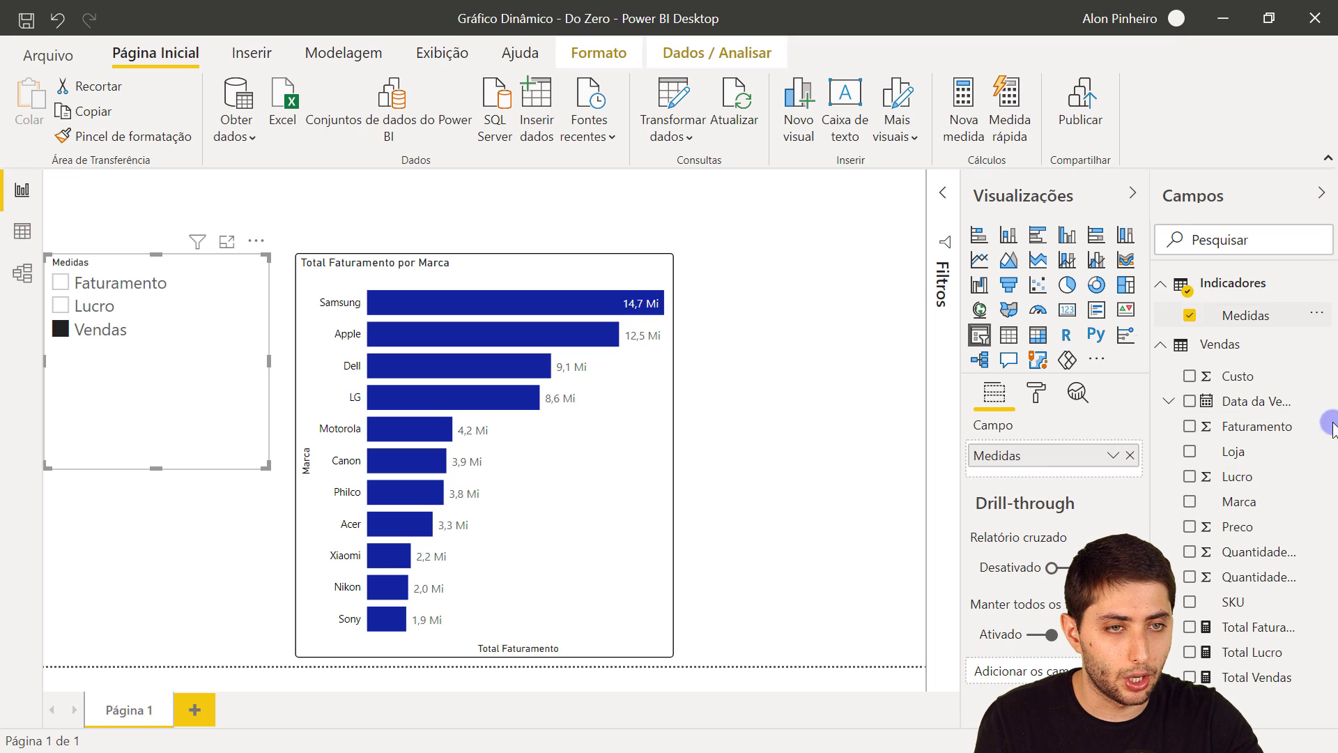
Create a new measure in the Vendas table named Indicador and begin its formula with a SWITCH function
right_click(1254, 390)
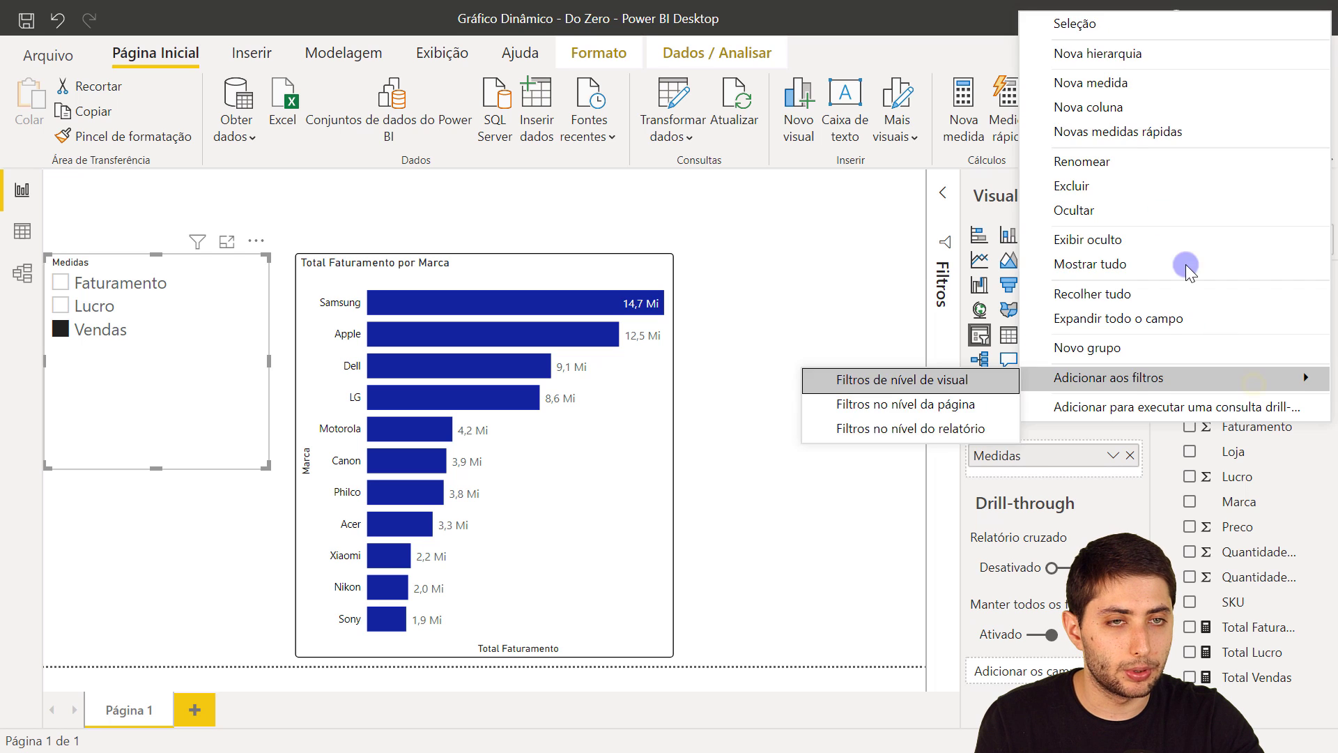
click(1101, 84)
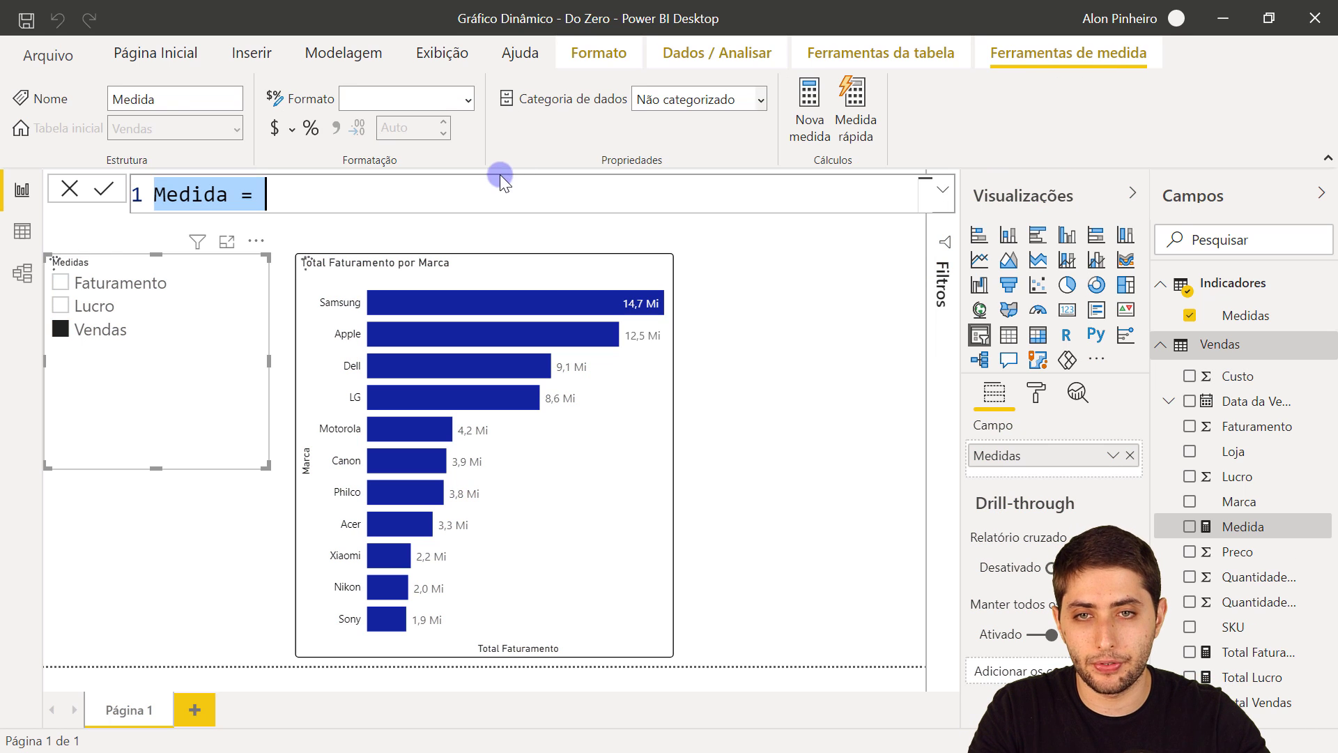
scroll(460, 191, up, 1)
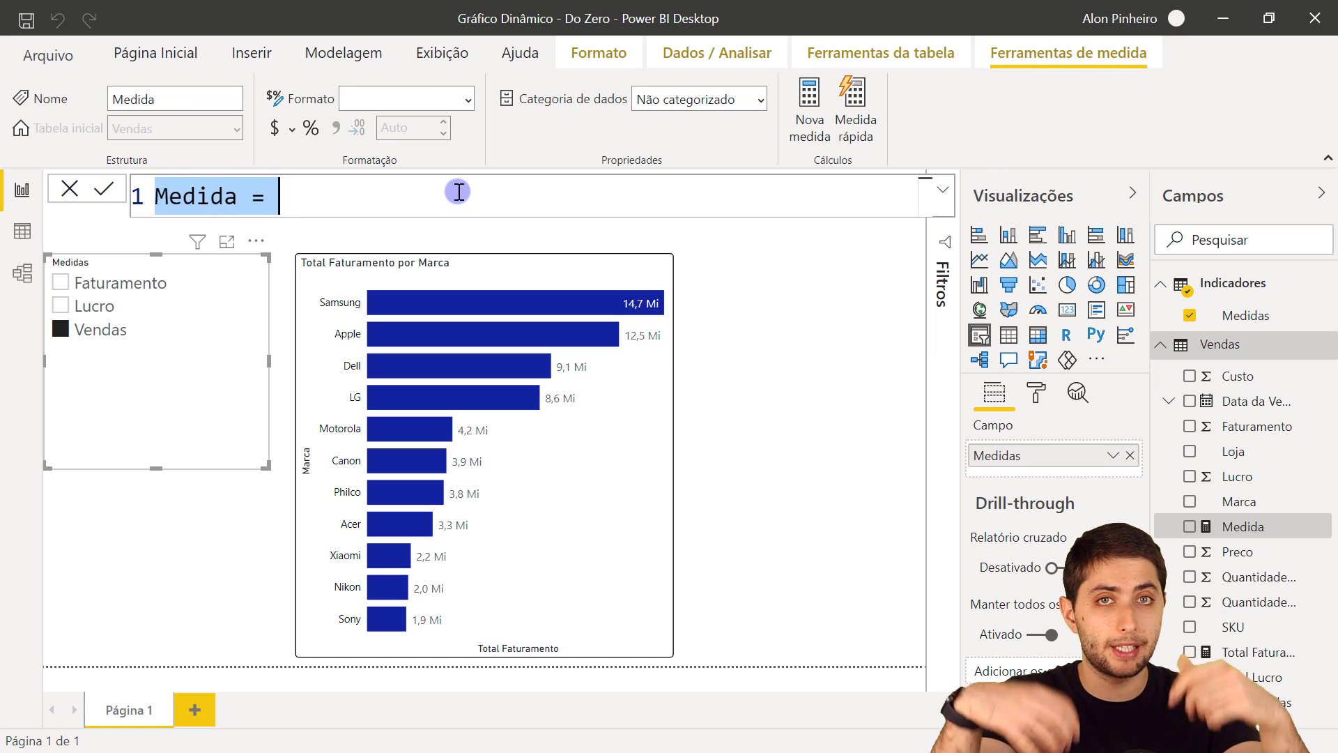
text(Indicador)
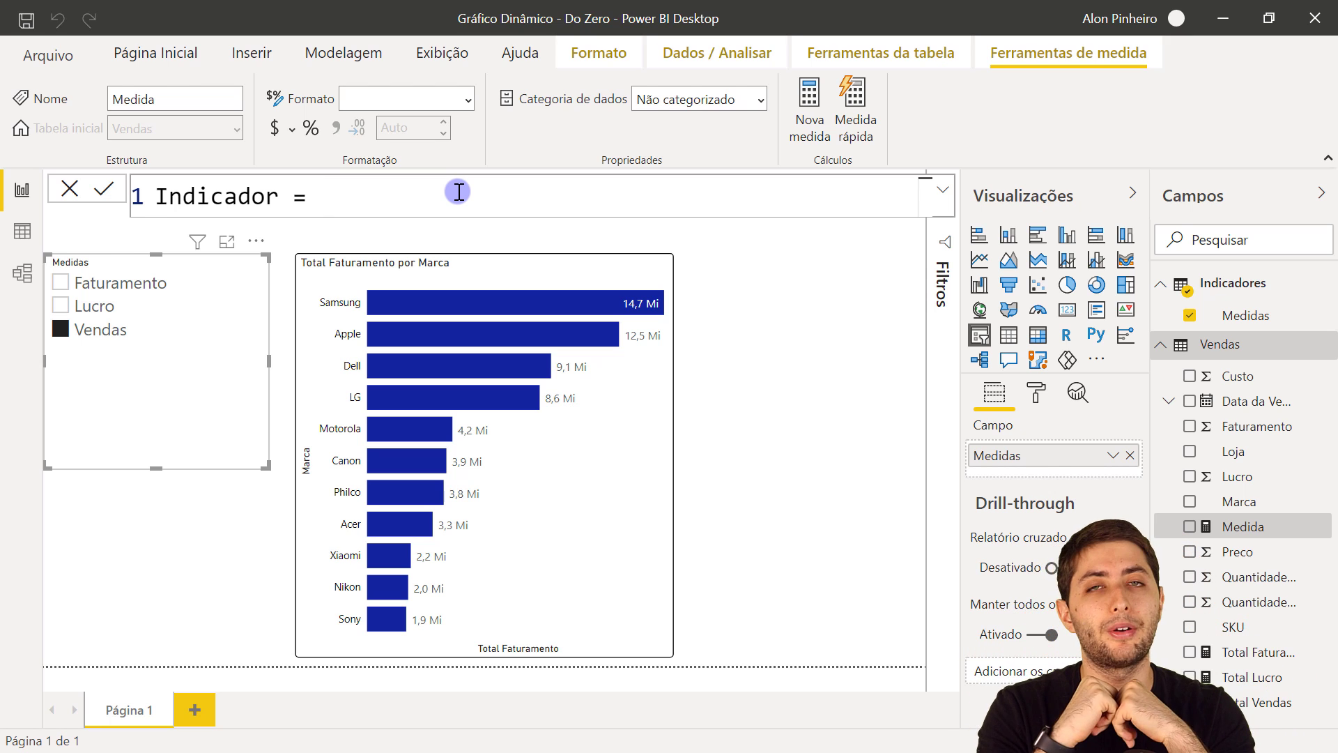
text(swi)
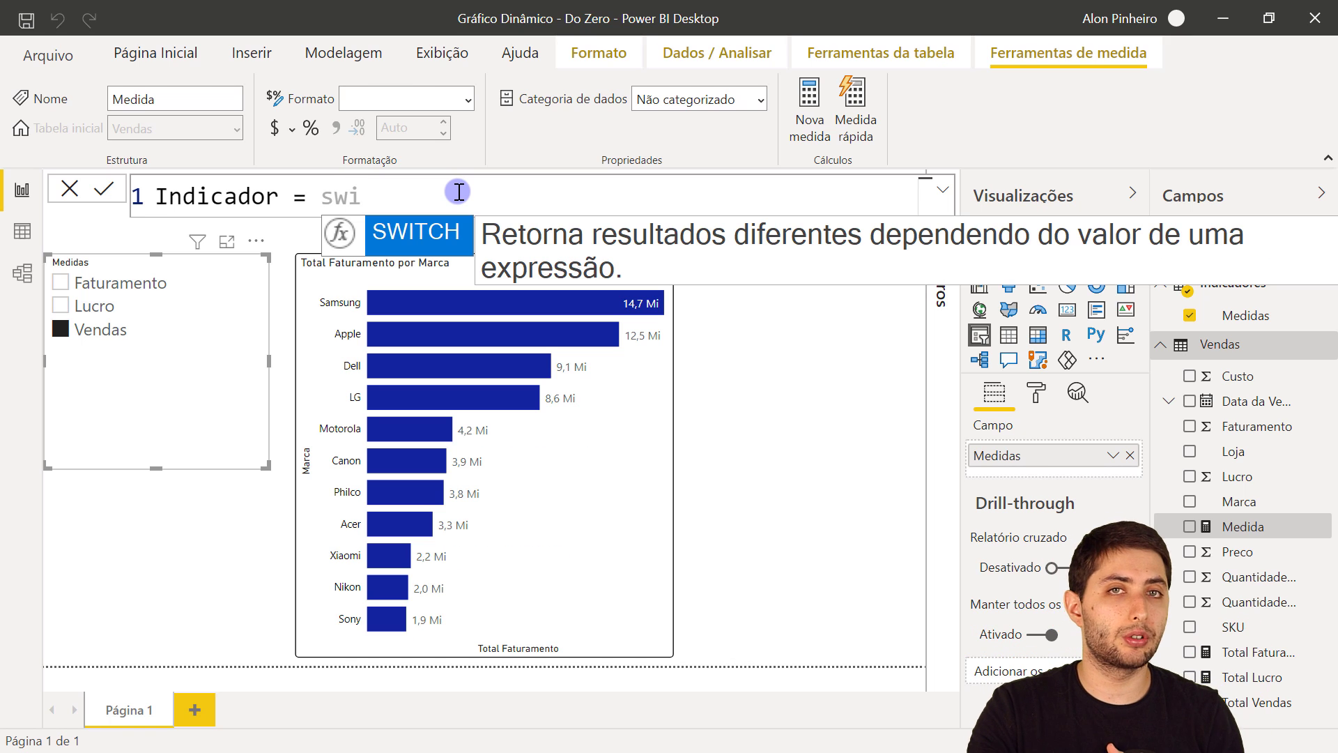
click(401, 230)
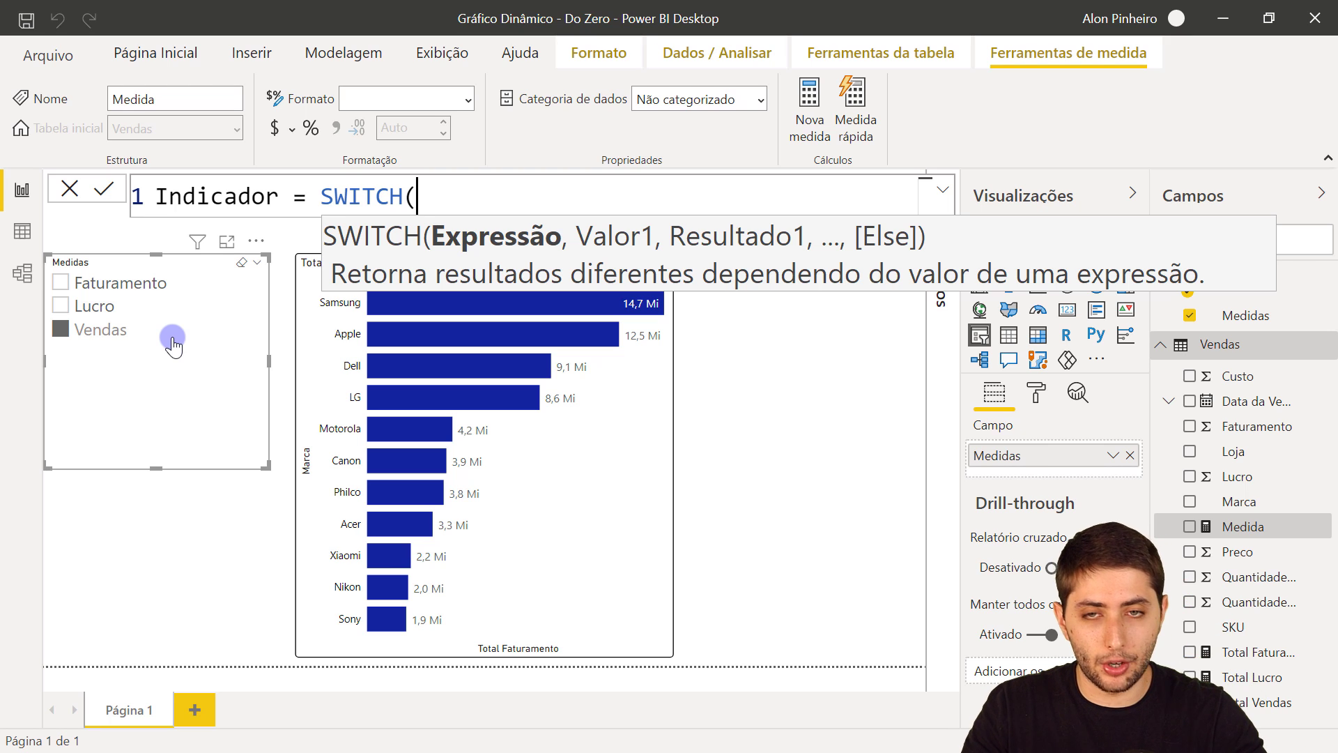
key(shift+Return)
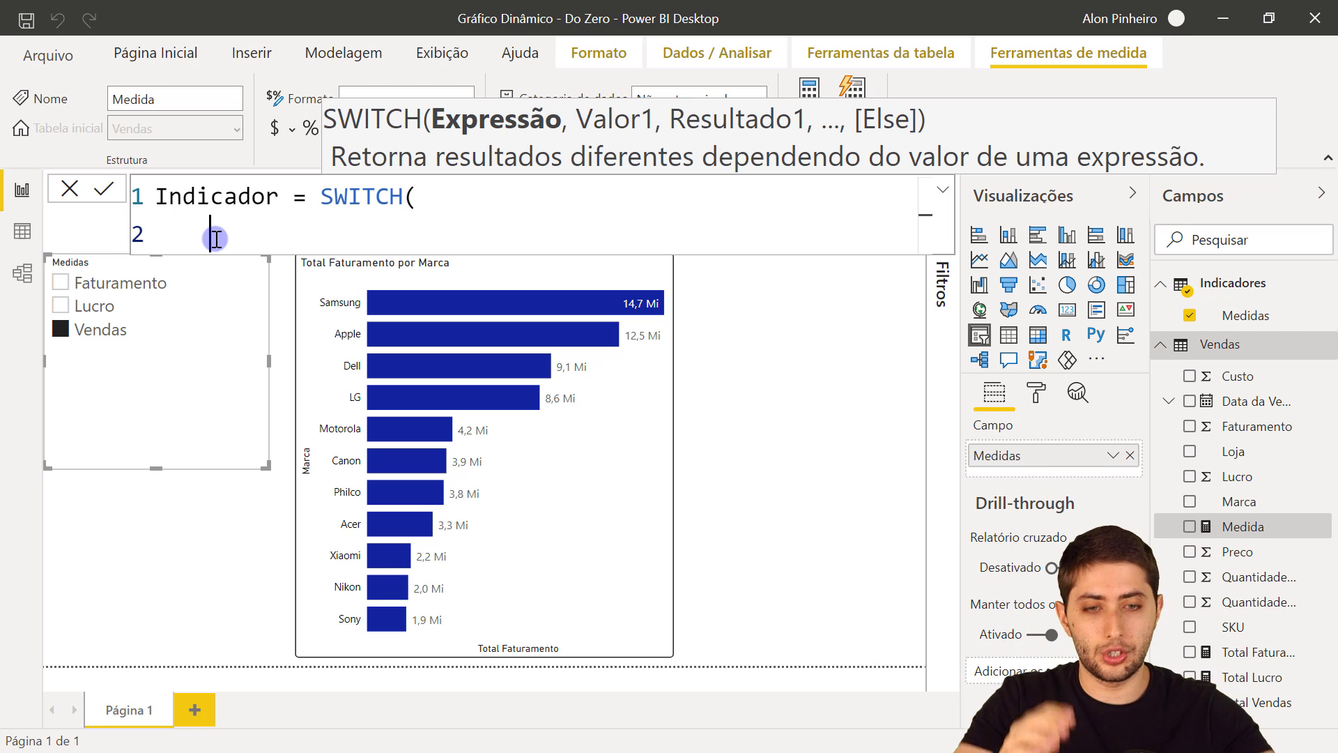
Enter SELECTEDVALUE(Indicadores[Medidas]) on the formula's second line as the SWITCH expression
drag(1166, 298, 1333, 332)
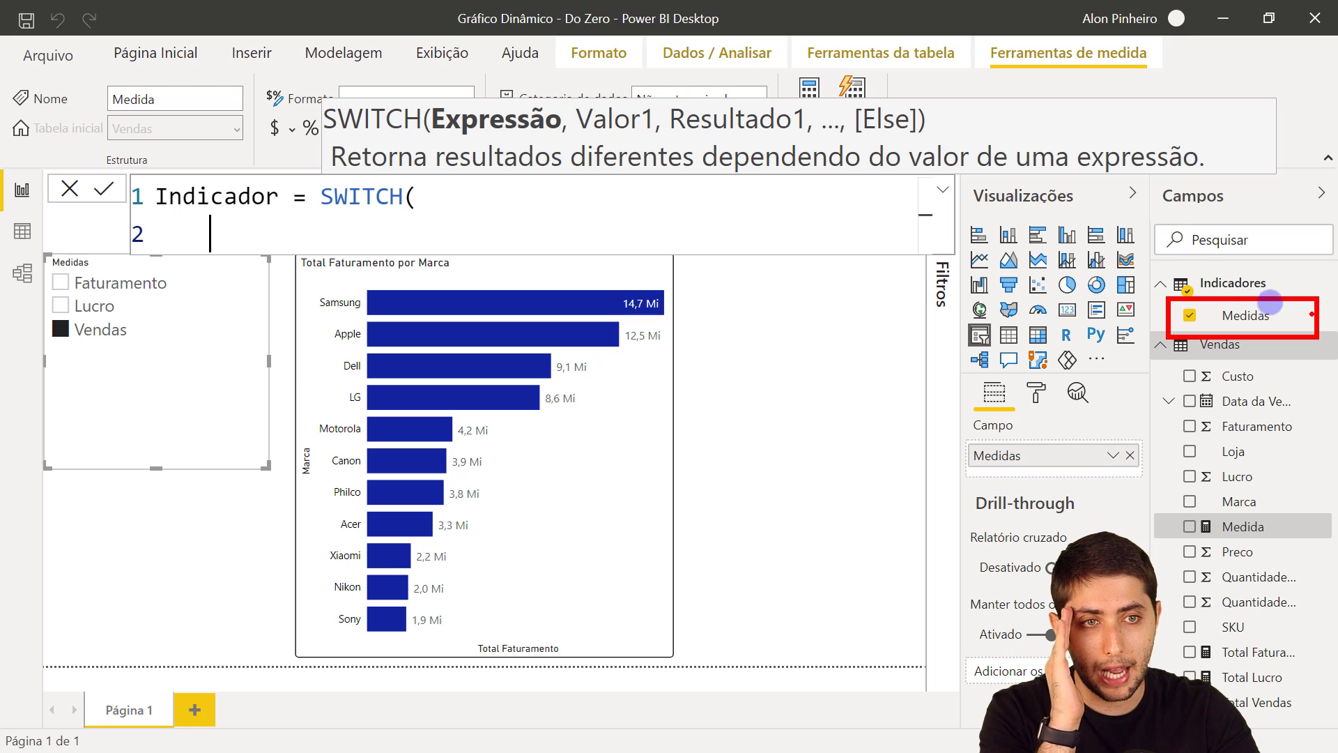
drag(1171, 312, 1079, 239)
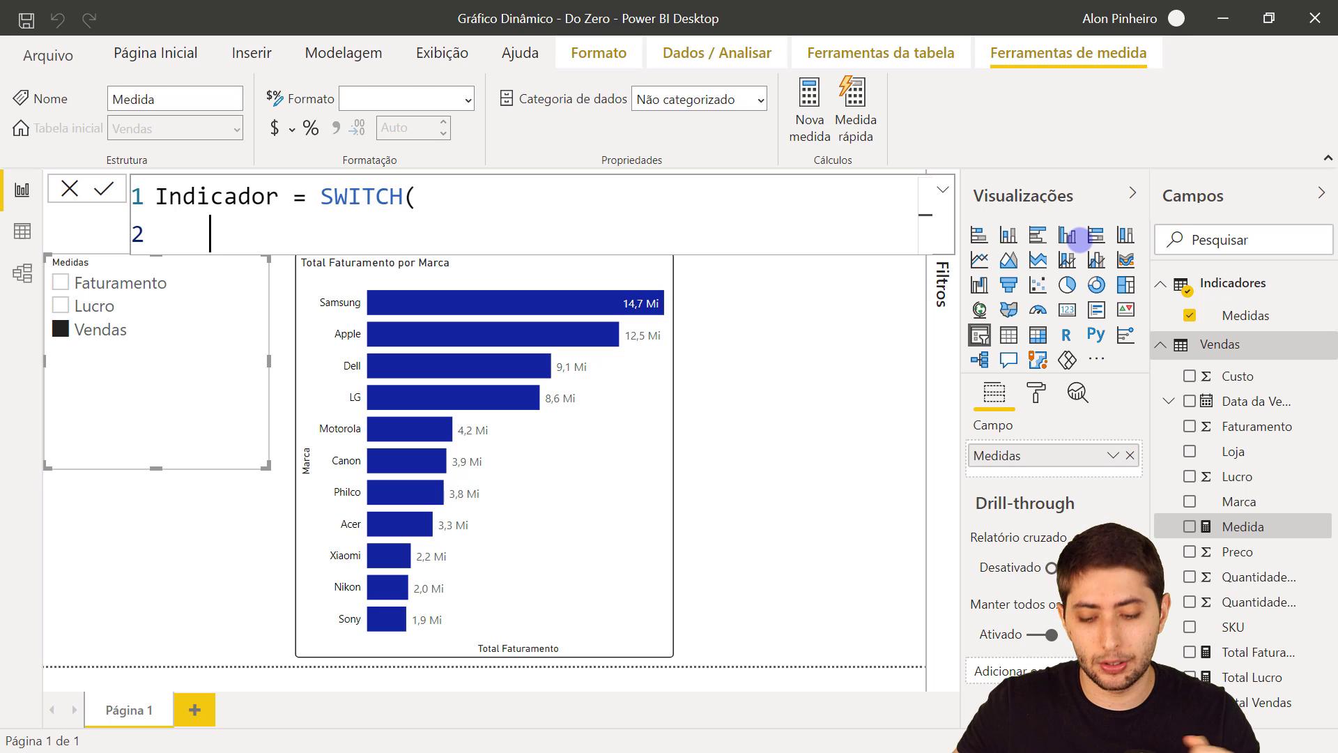
text(sele)
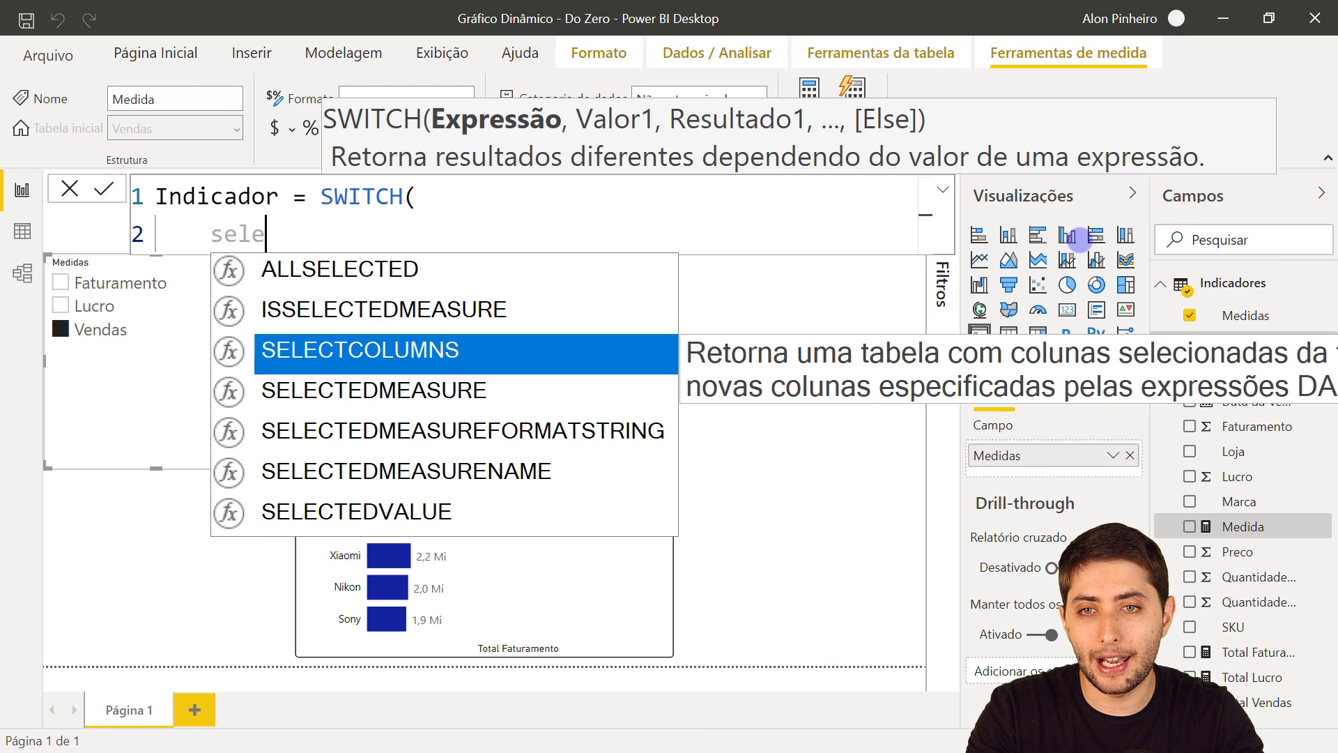
text(ctedvalu)
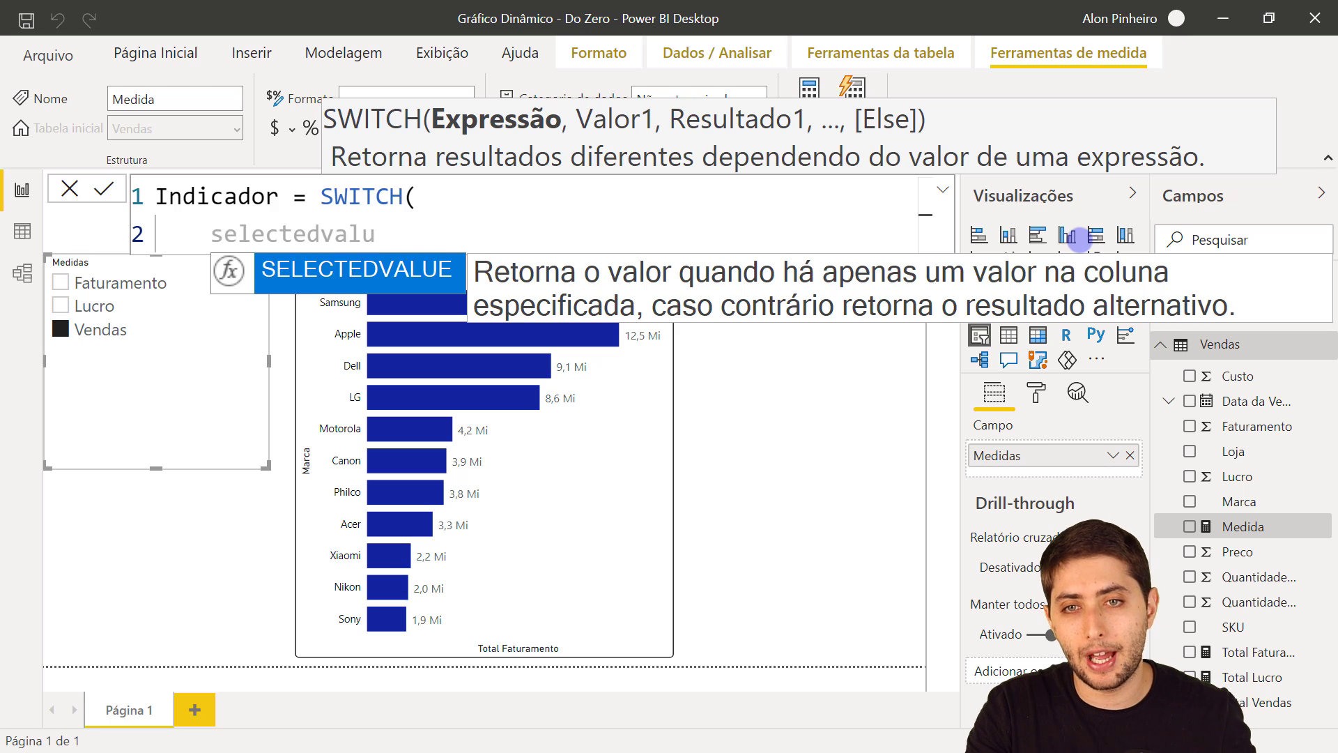
key(Tab)
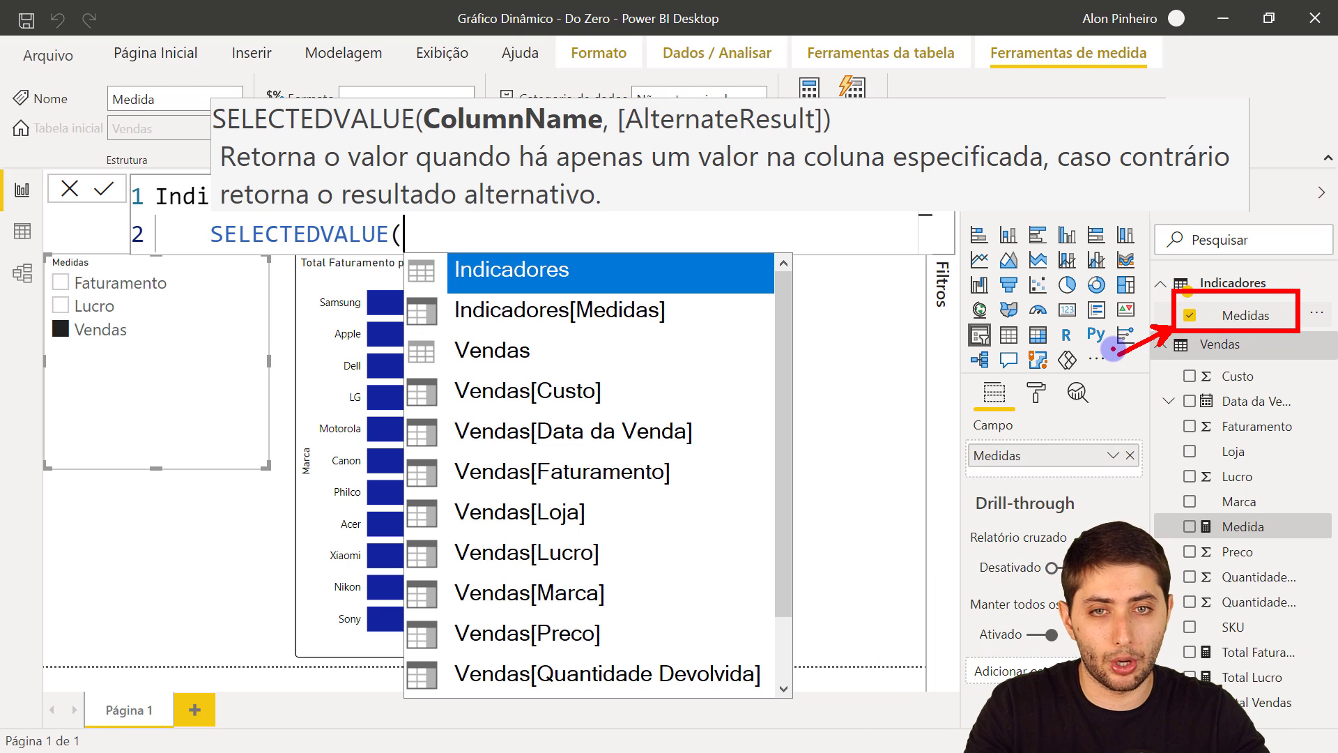
key(Escape)
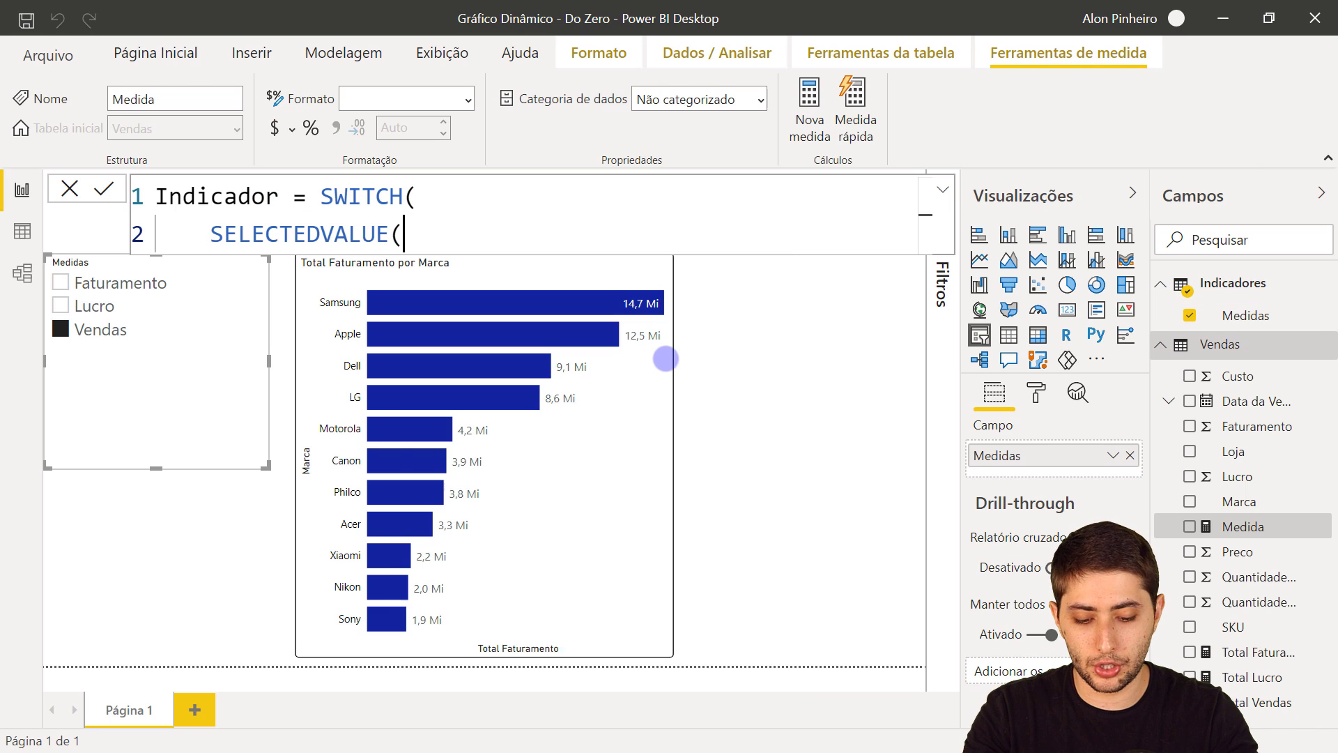
text(medidas)
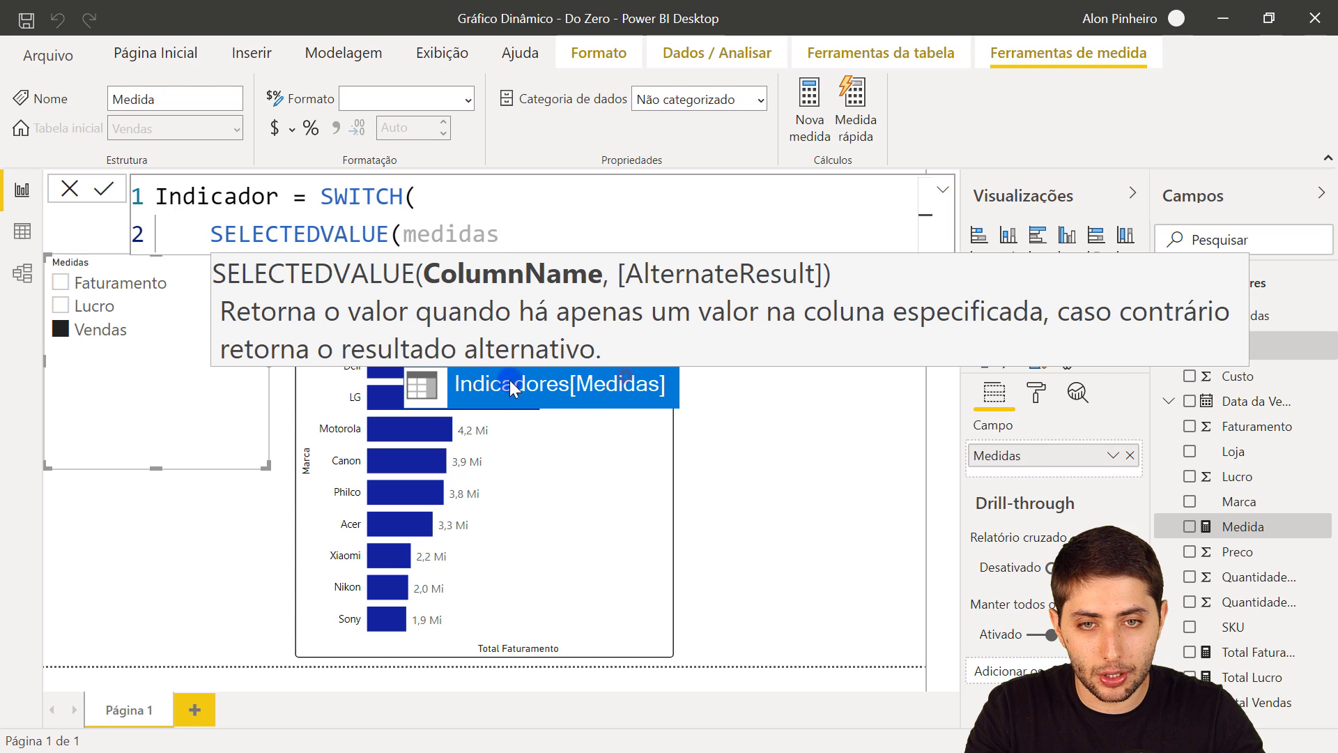
click(578, 391)
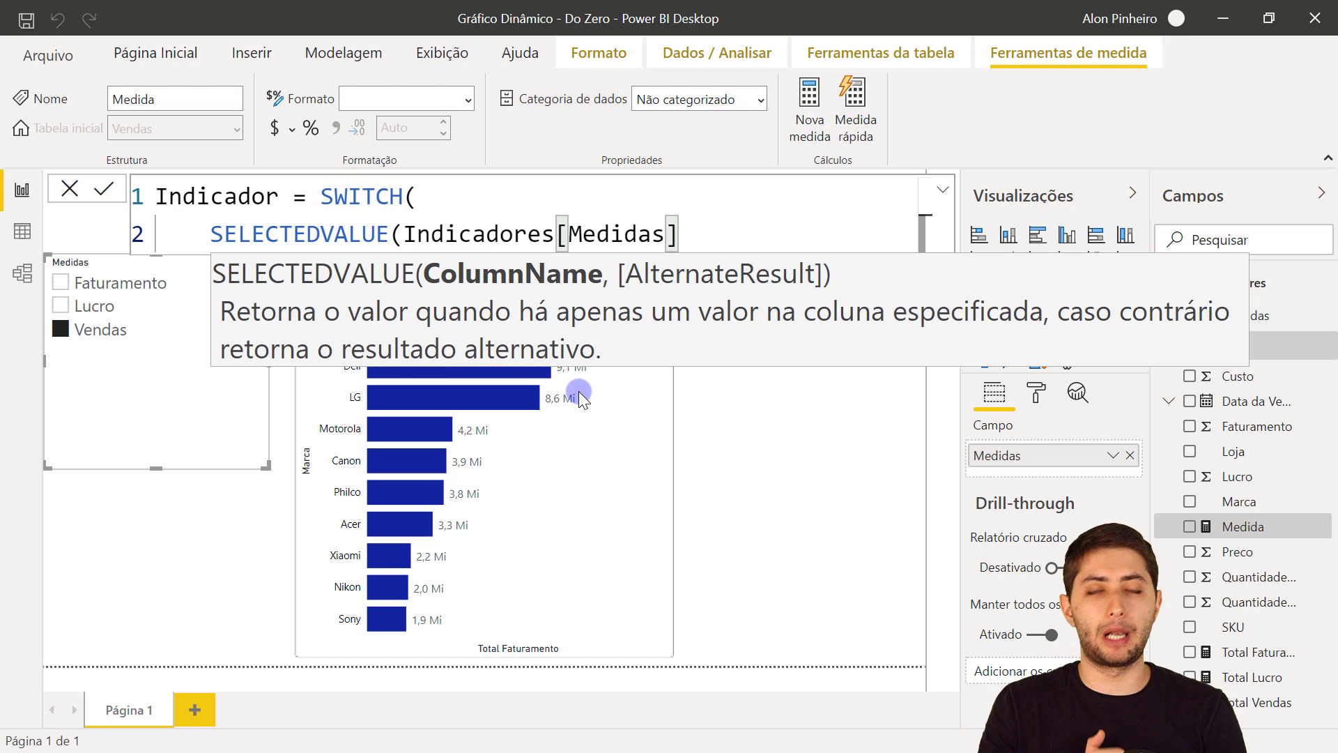
text())
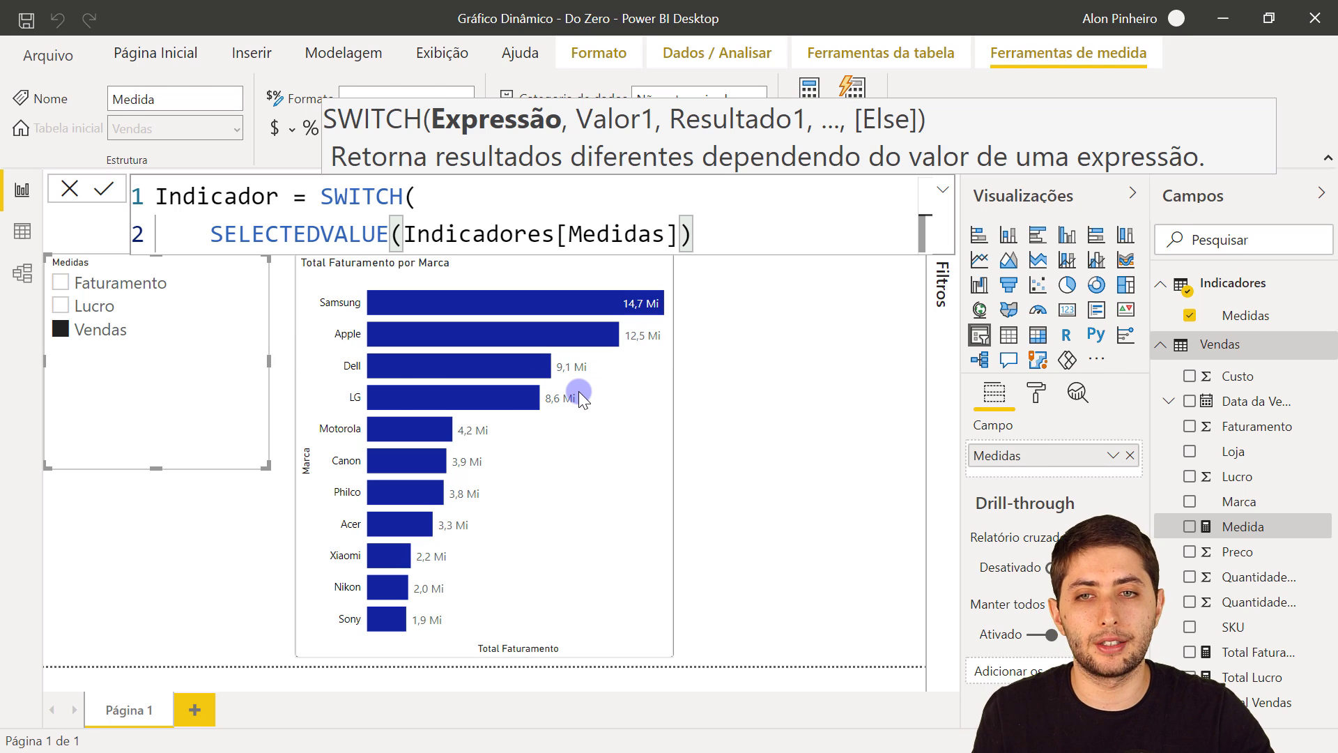
drag(210, 234, 693, 227)
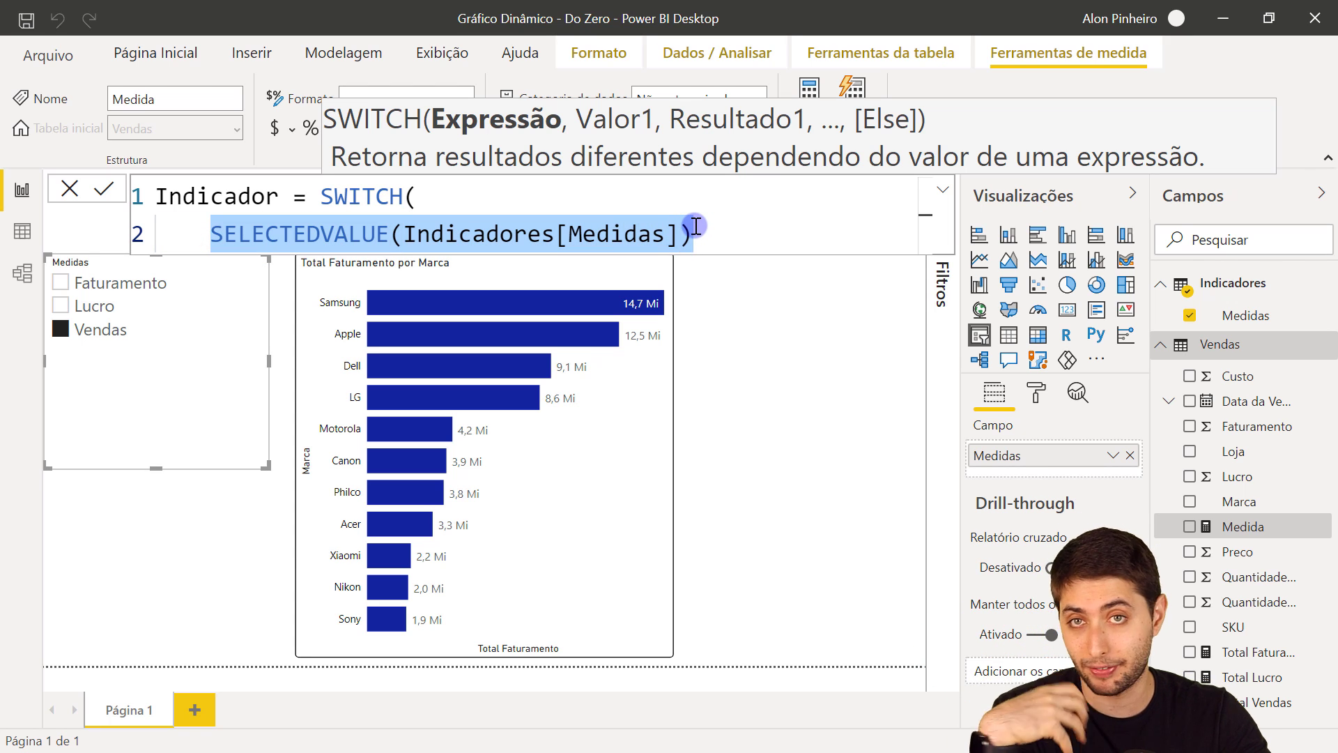
click(690, 226)
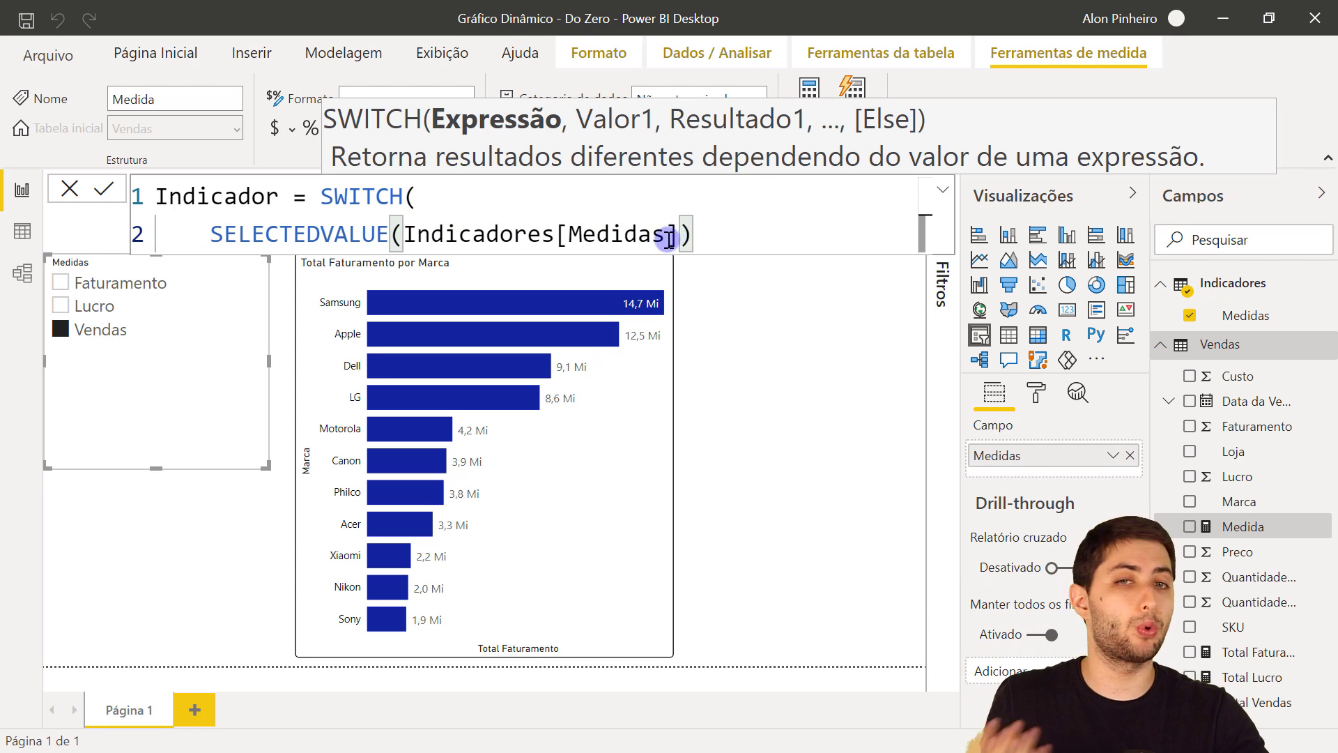
Add a first SWITCH case on the formula's third line that returns [Total Vendas] for the value "Vendas"
click(199, 234)
drag(199, 234, 692, 234)
click(688, 235)
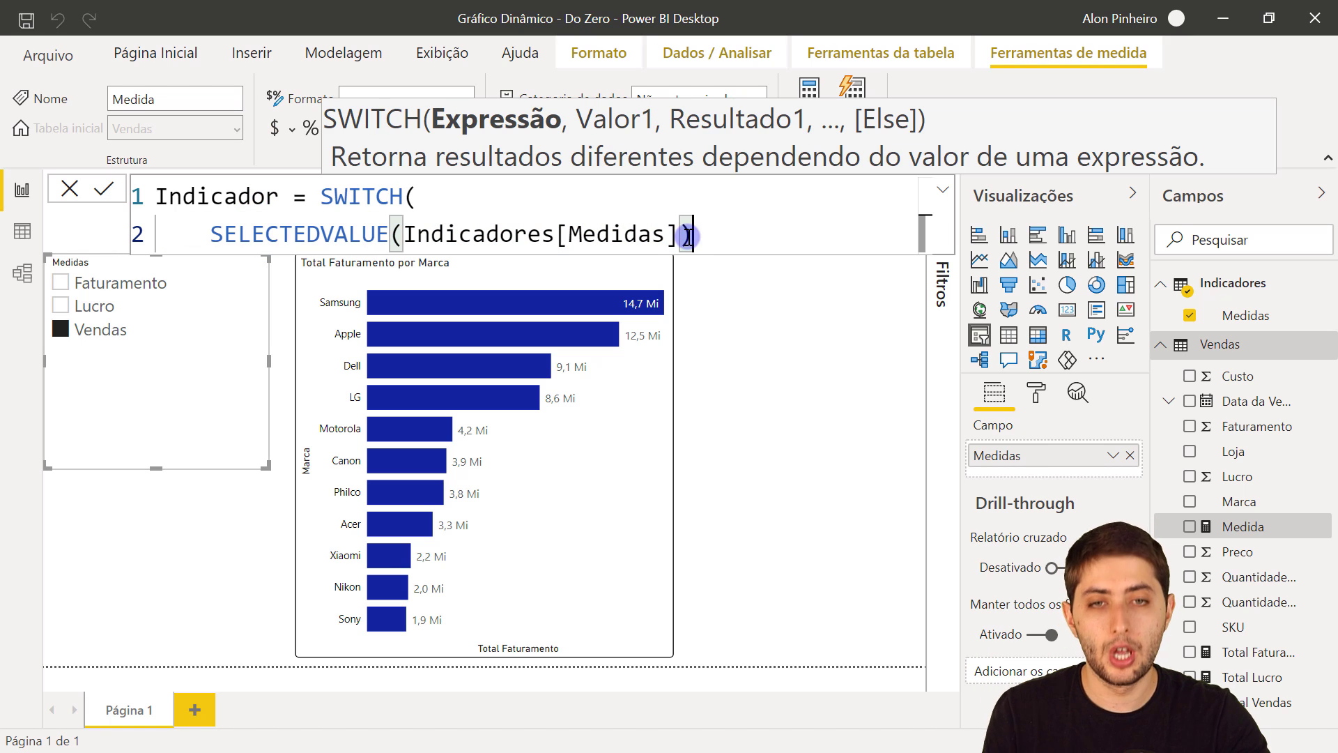
text(,)
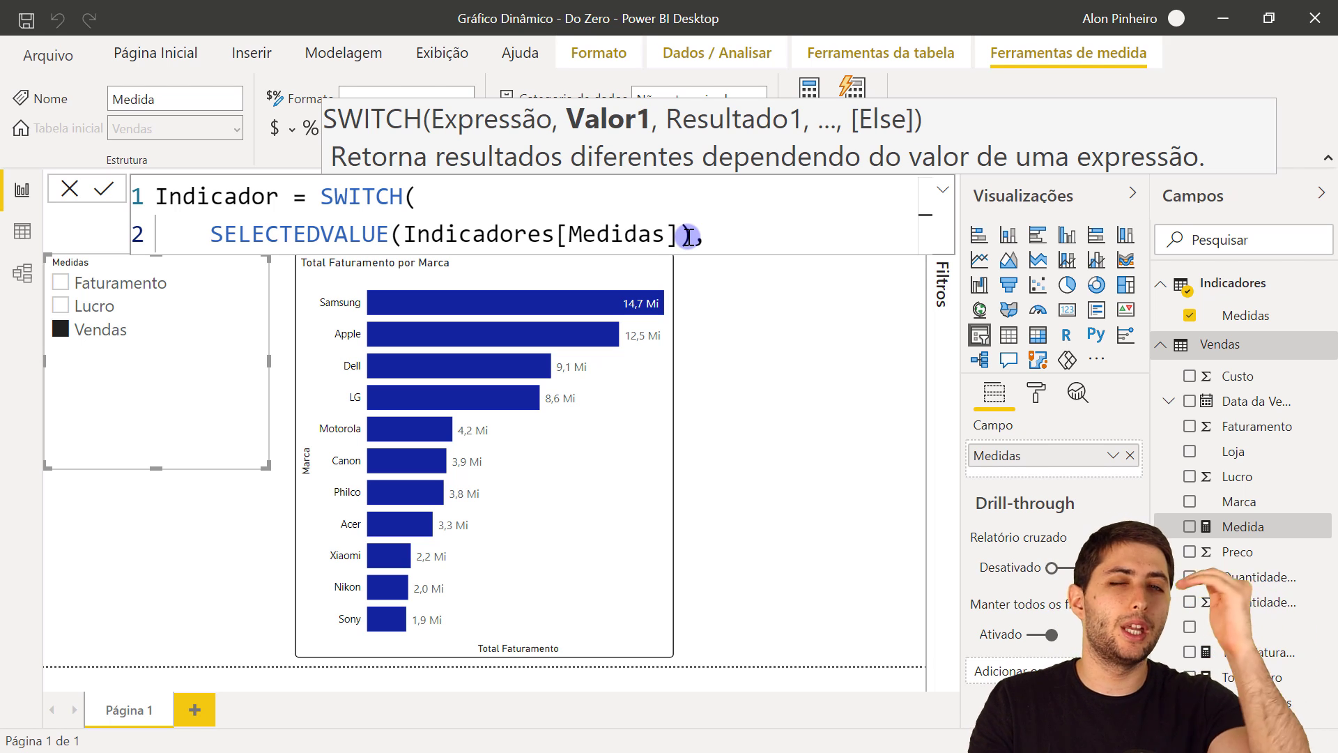
key(shift+Return)
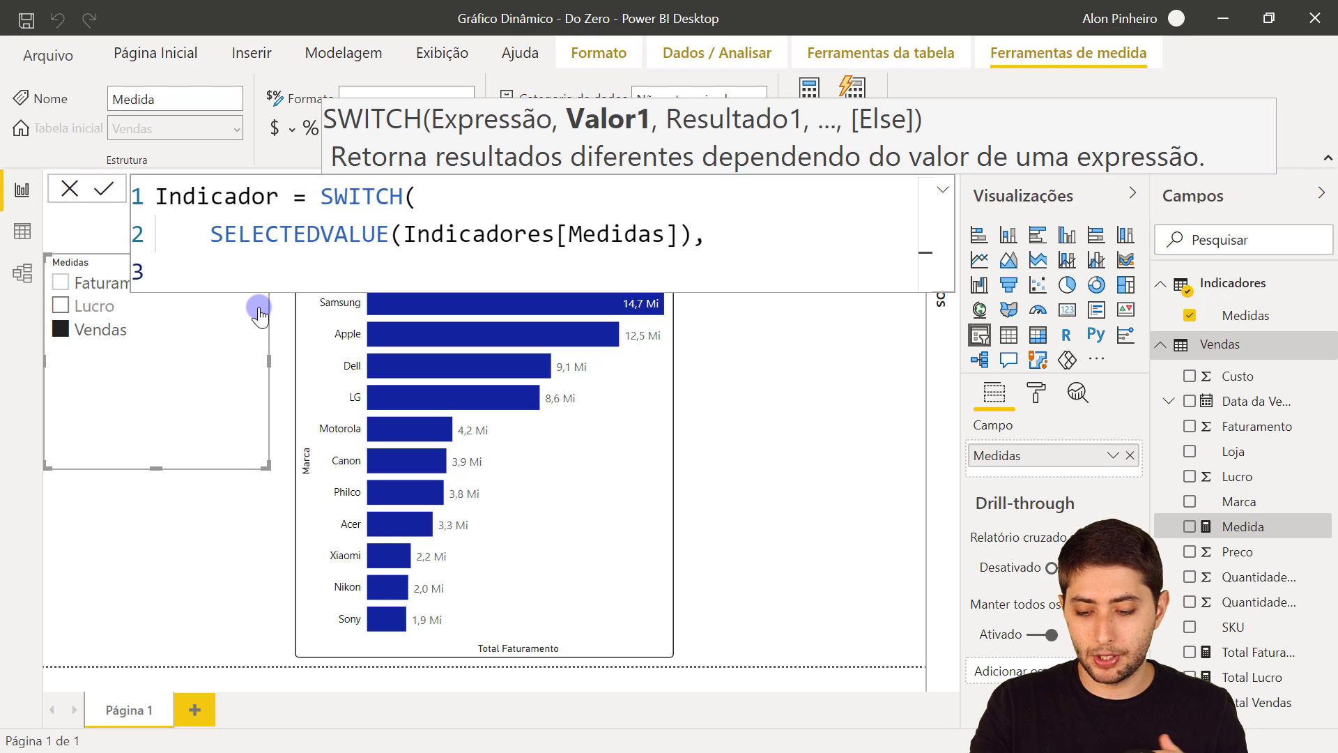
text("Vendas")
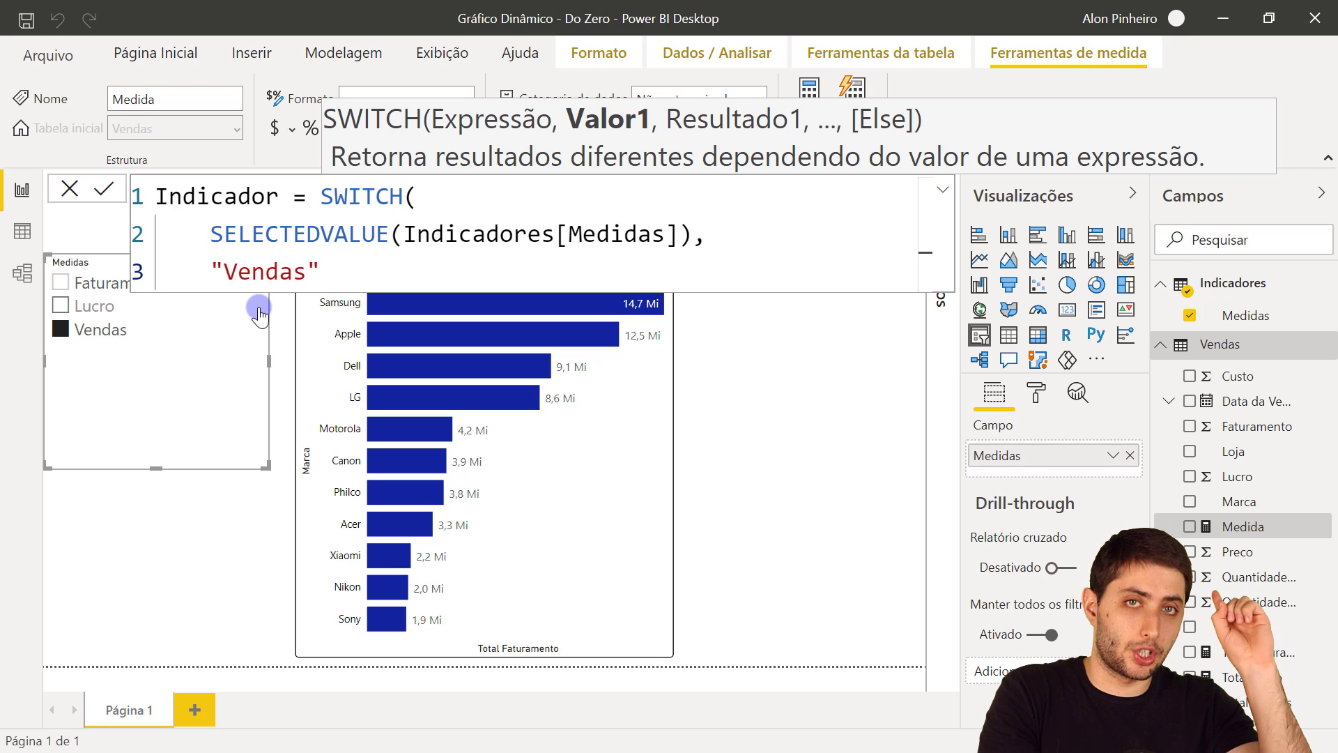
text(,)
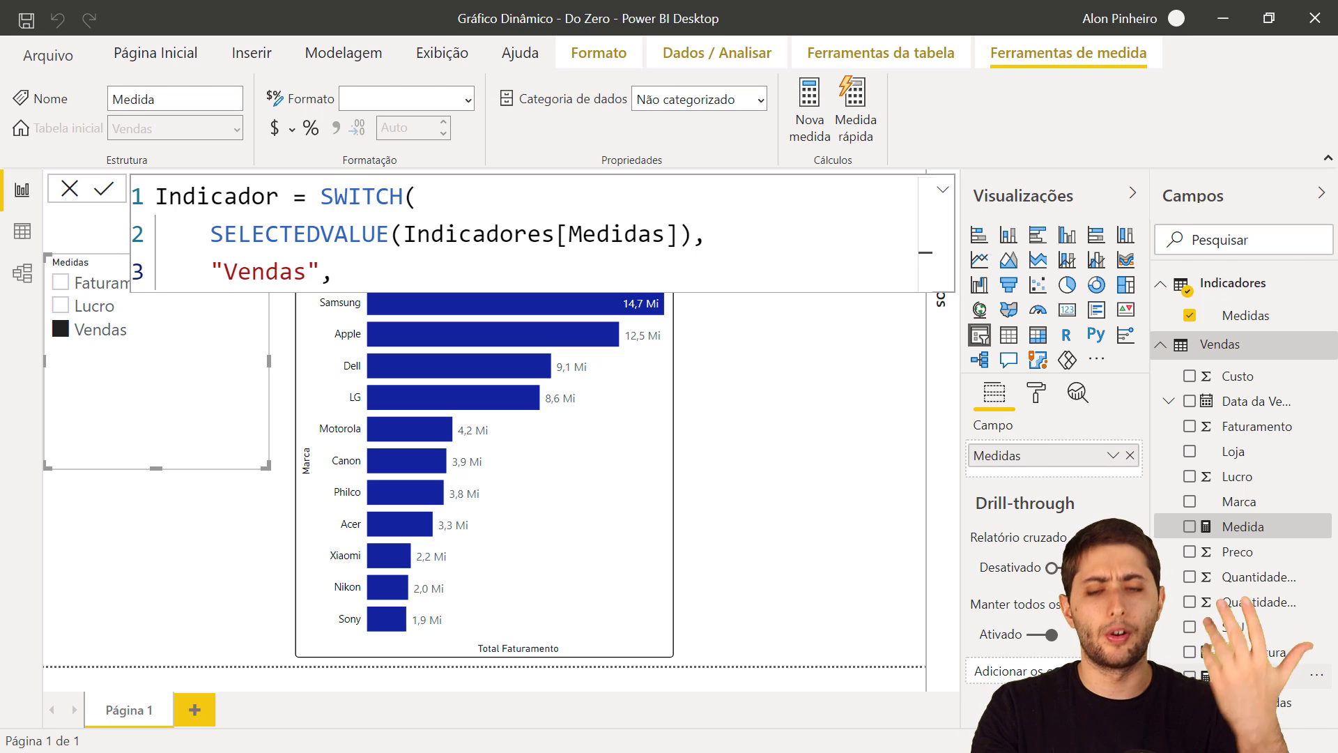
text(otal ven)
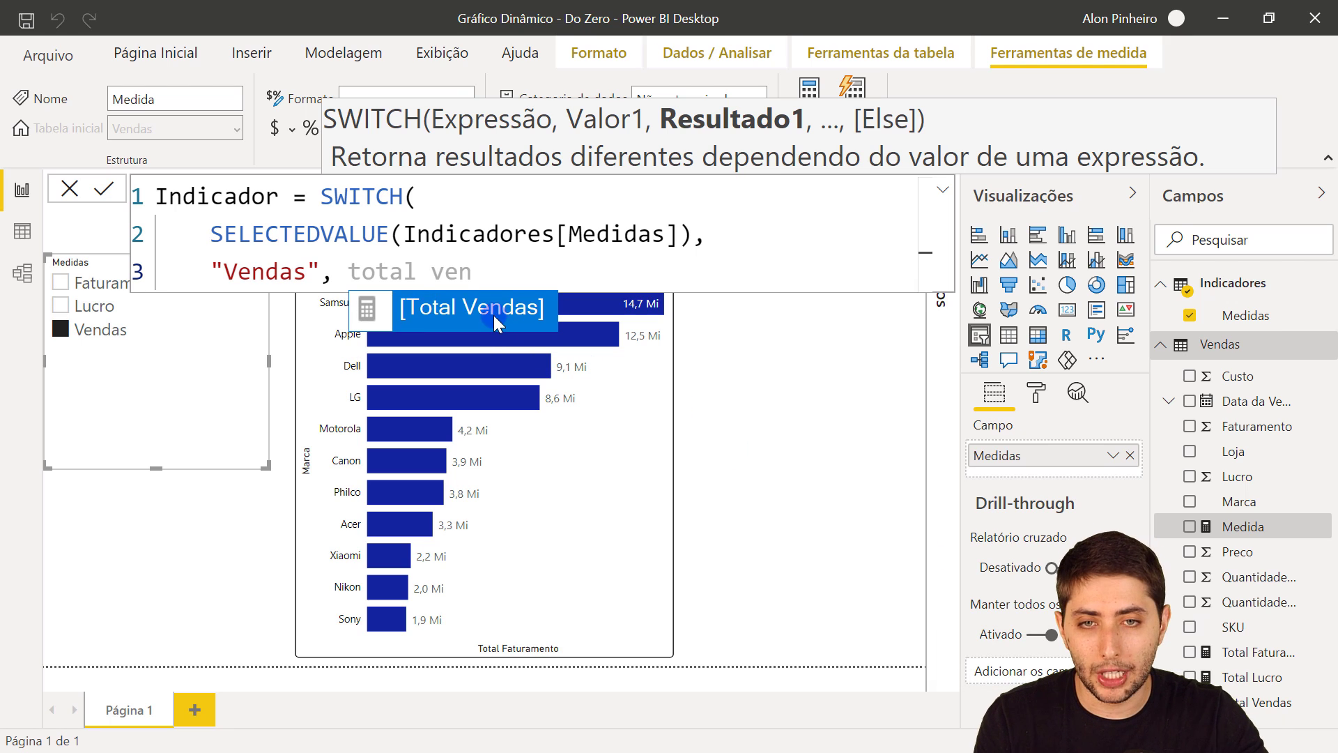
click(434, 301)
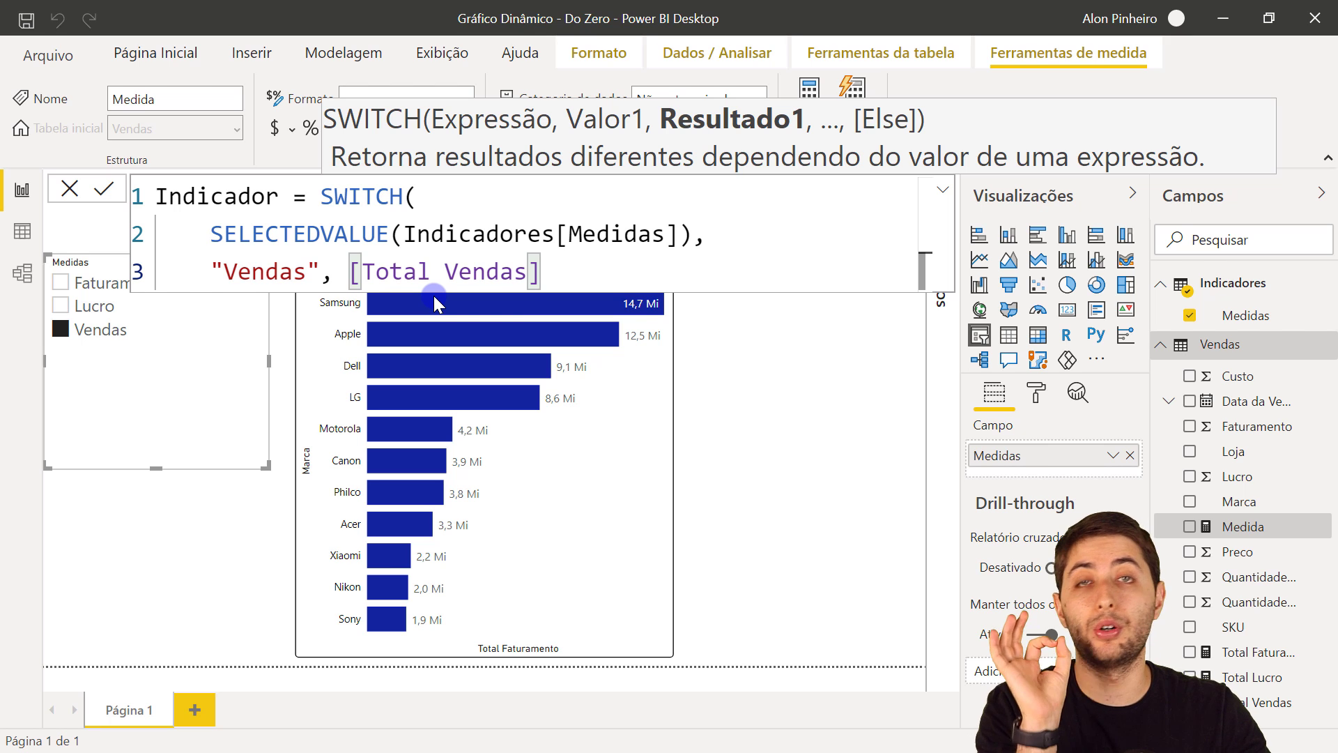
Review how the SWITCH formula compares the SELECTEDVALUE expression with "Vendas" and returns [Total Vendas]
drag(320, 196, 414, 185)
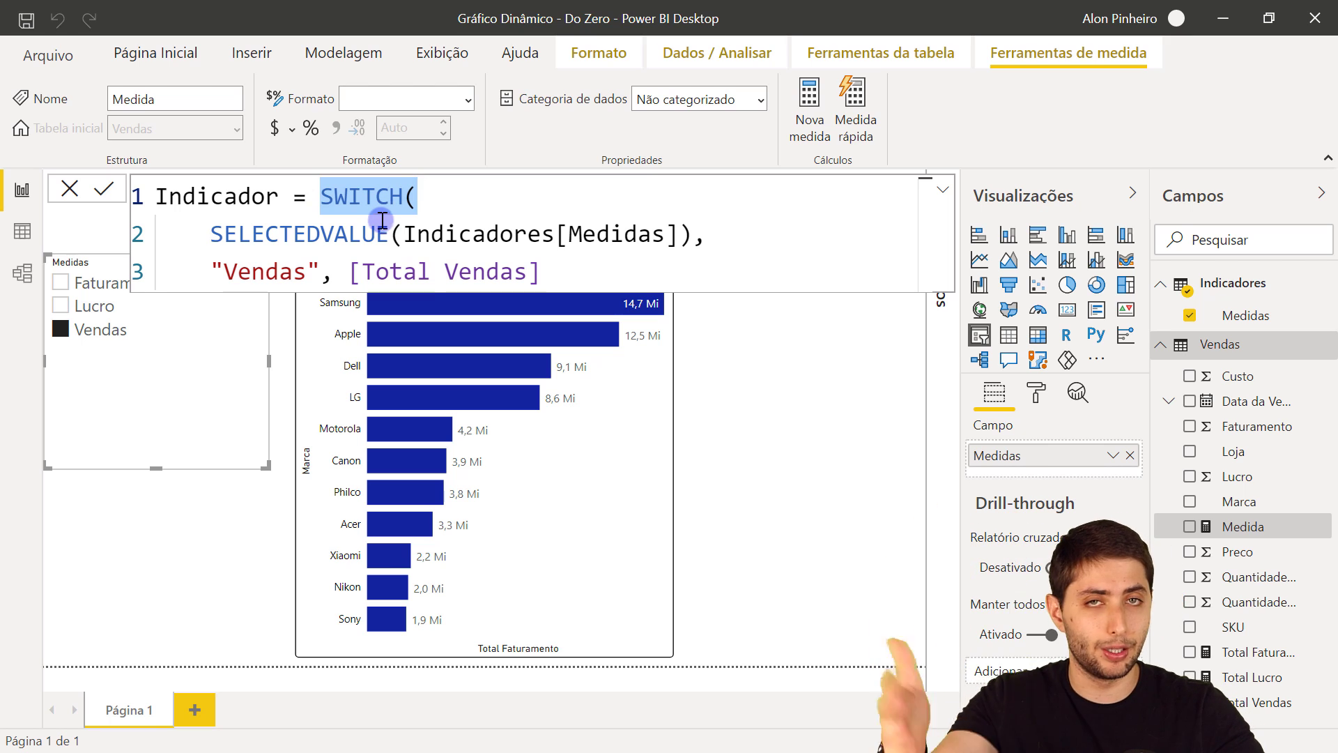
drag(212, 270, 299, 271)
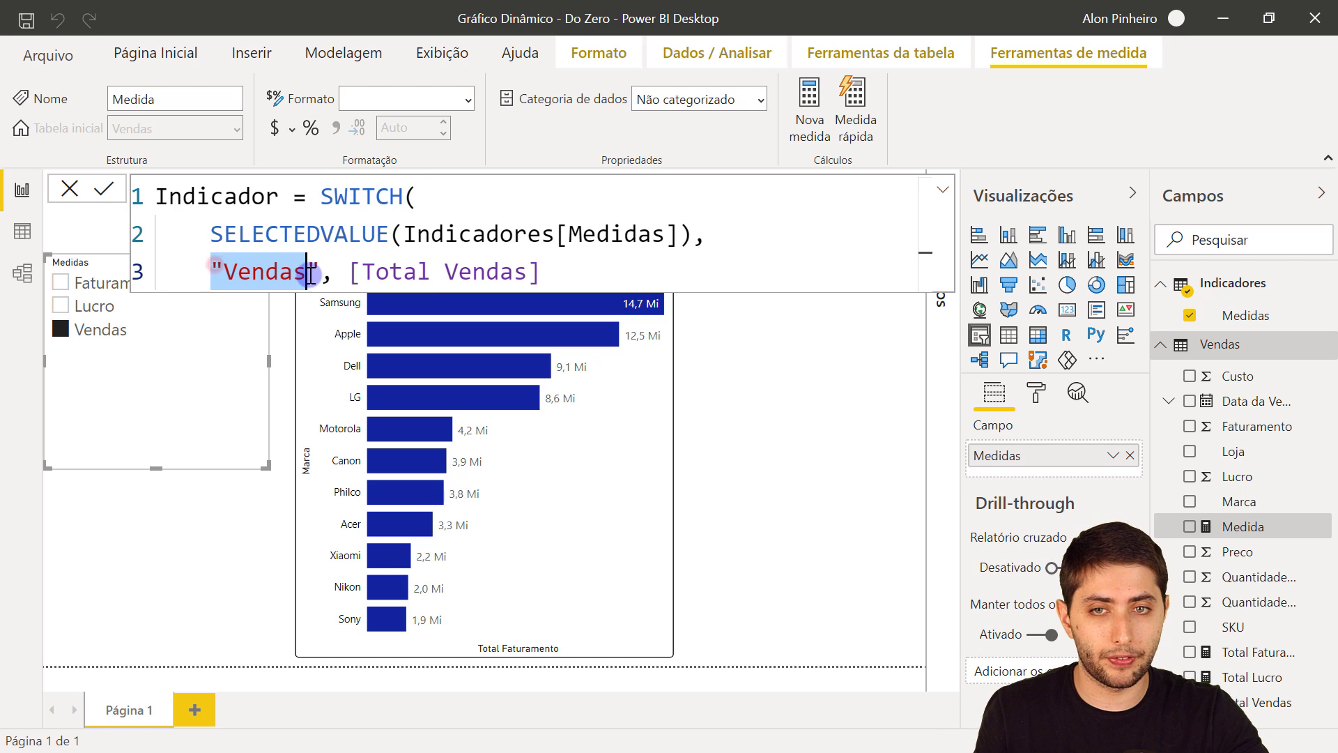
drag(209, 234, 686, 236)
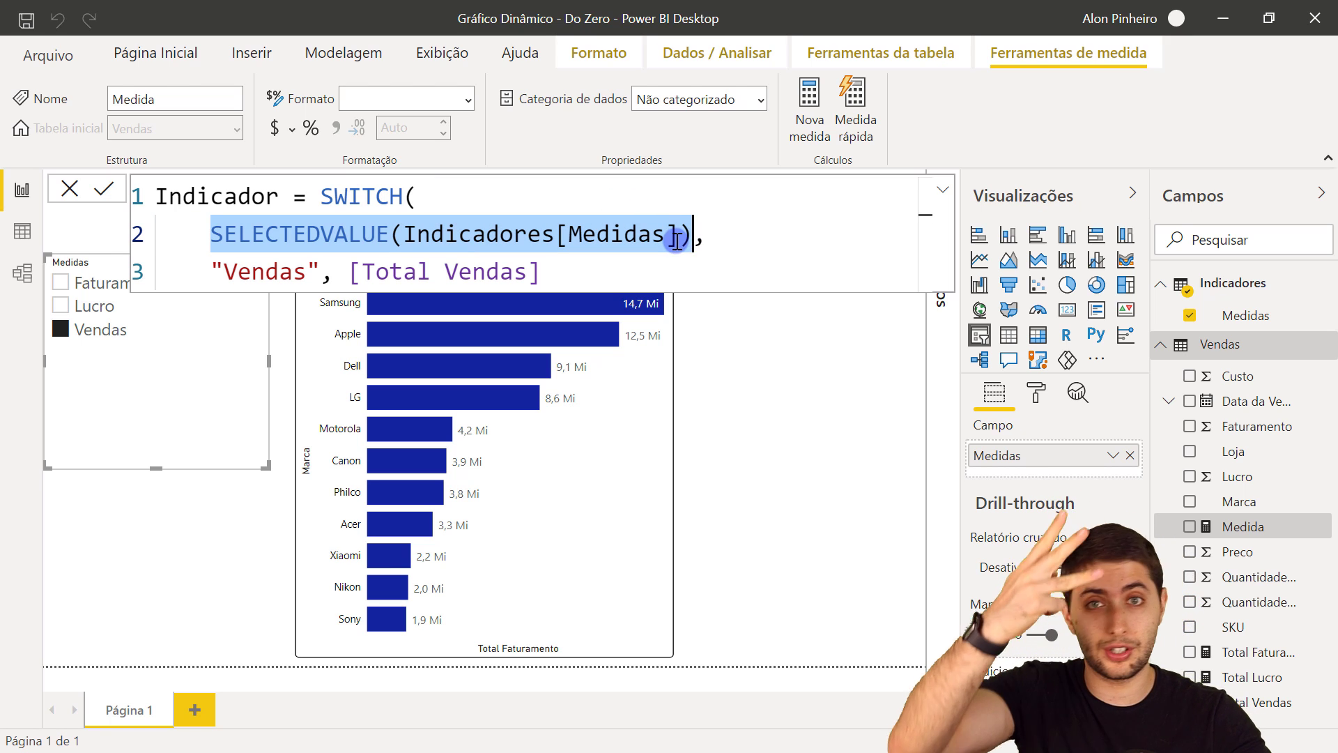
drag(211, 272, 317, 273)
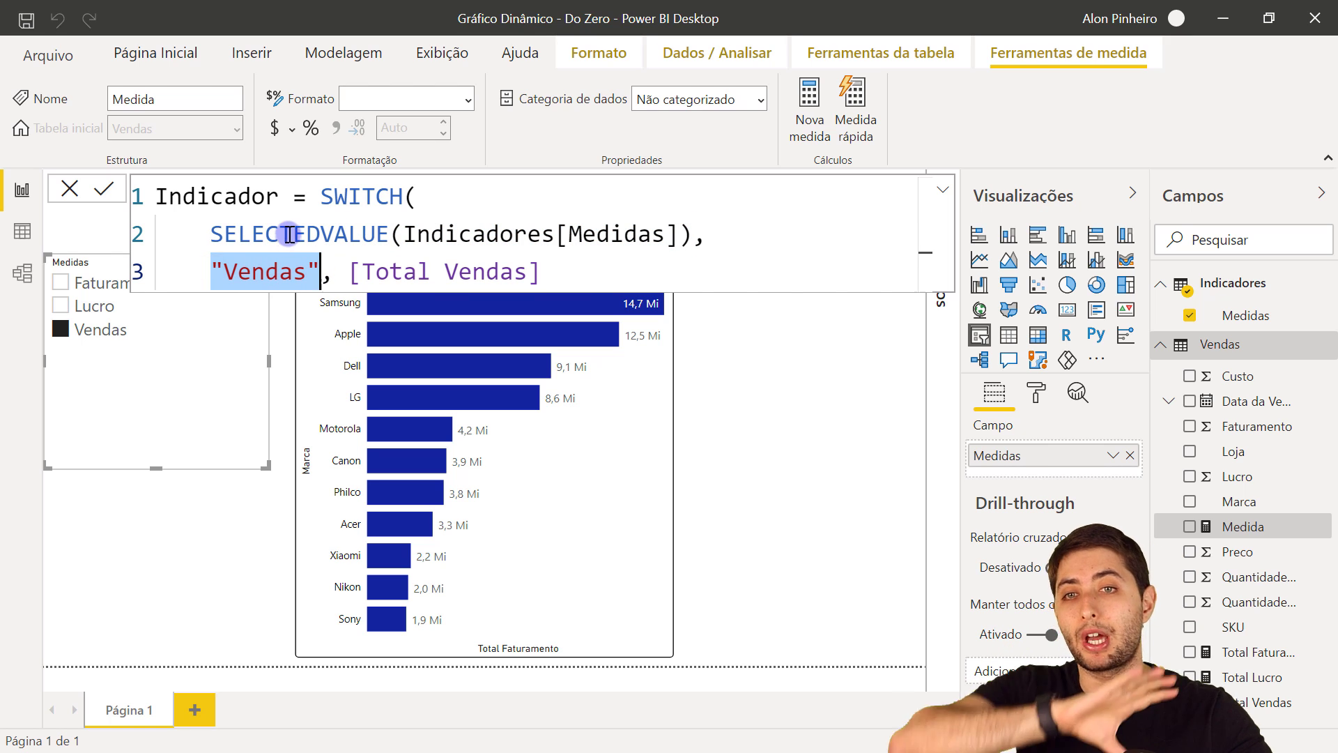
drag(341, 275, 547, 269)
Add a second SWITCH case on a new line that returns [Total Lucro] for the value "Lucro"
click(548, 265)
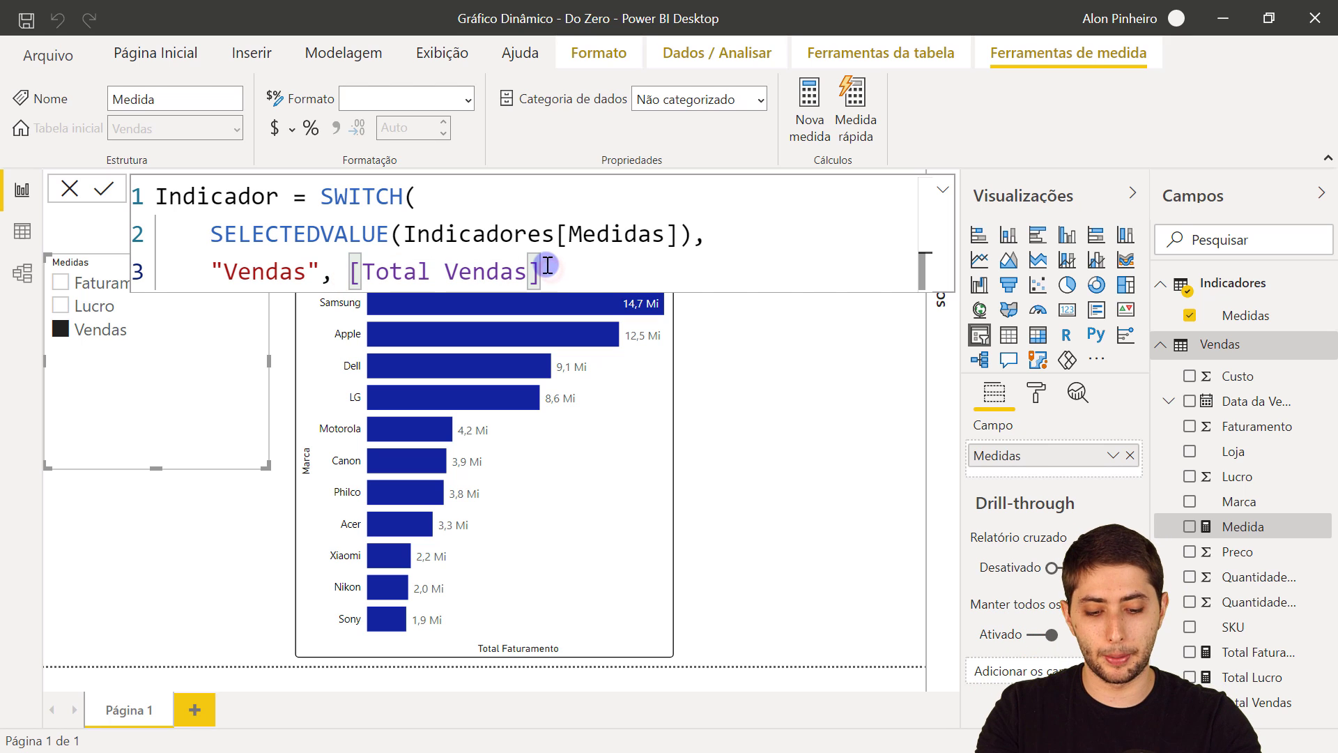
text(,)
key(shift+Return)
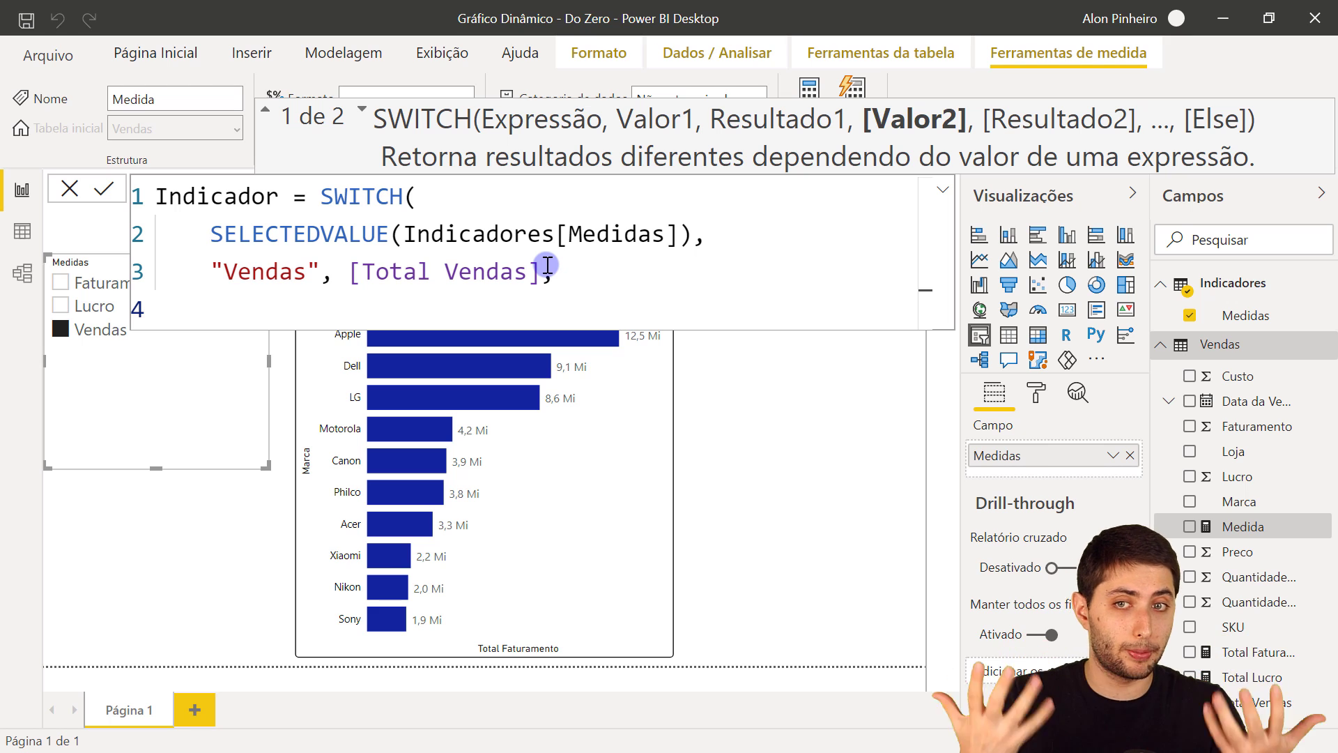
text("Lucro")
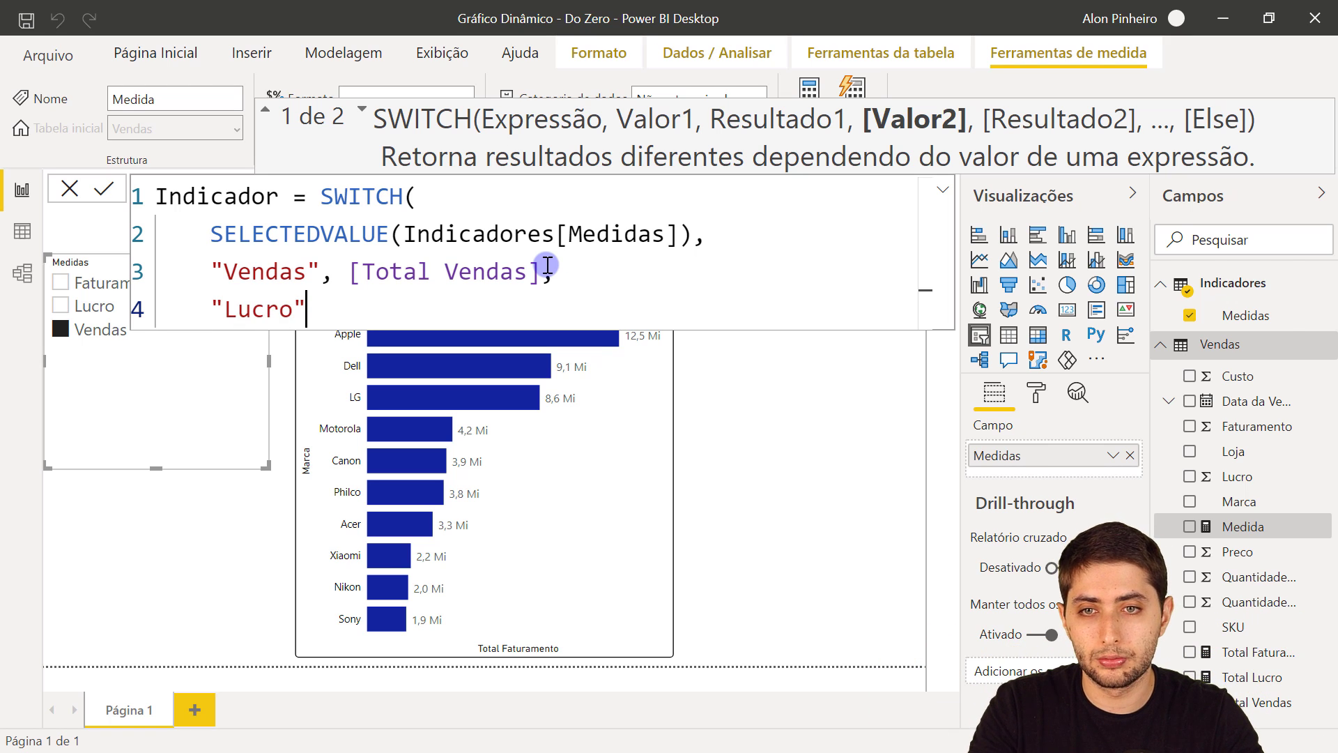
text(, )
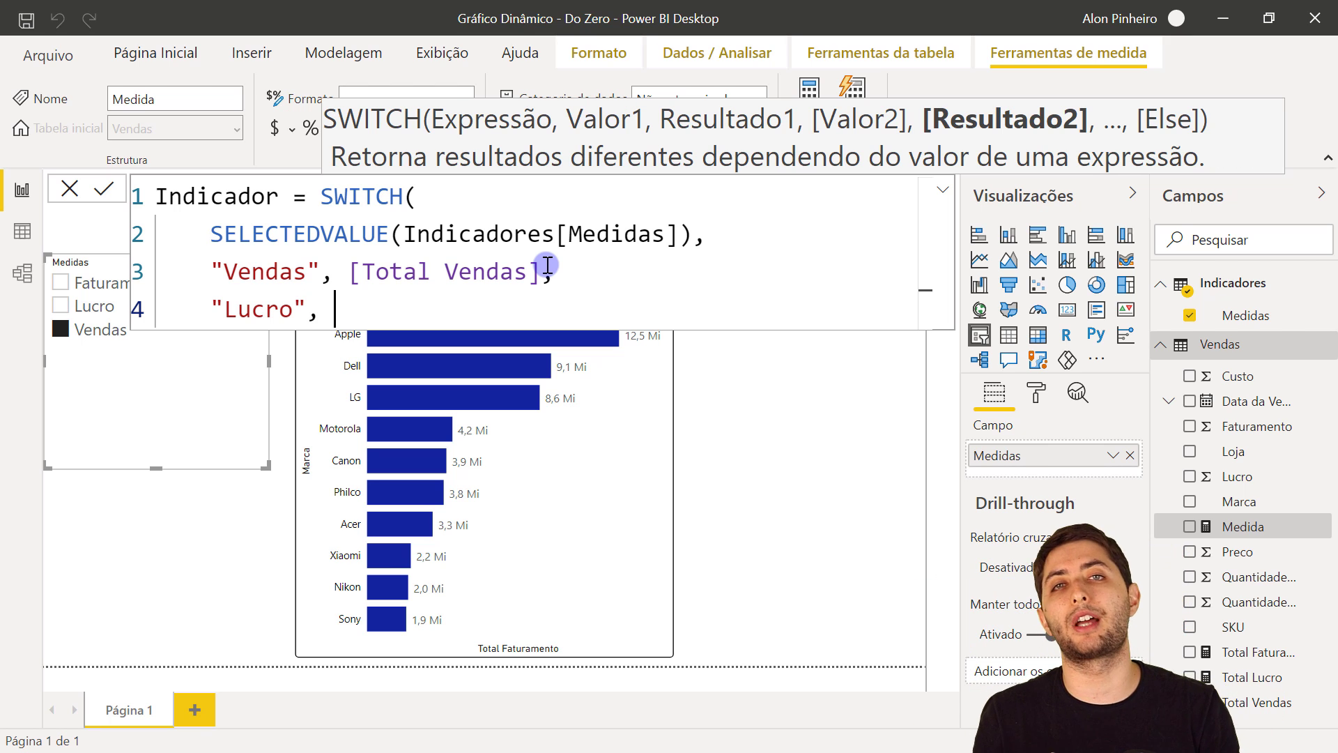
text(to)
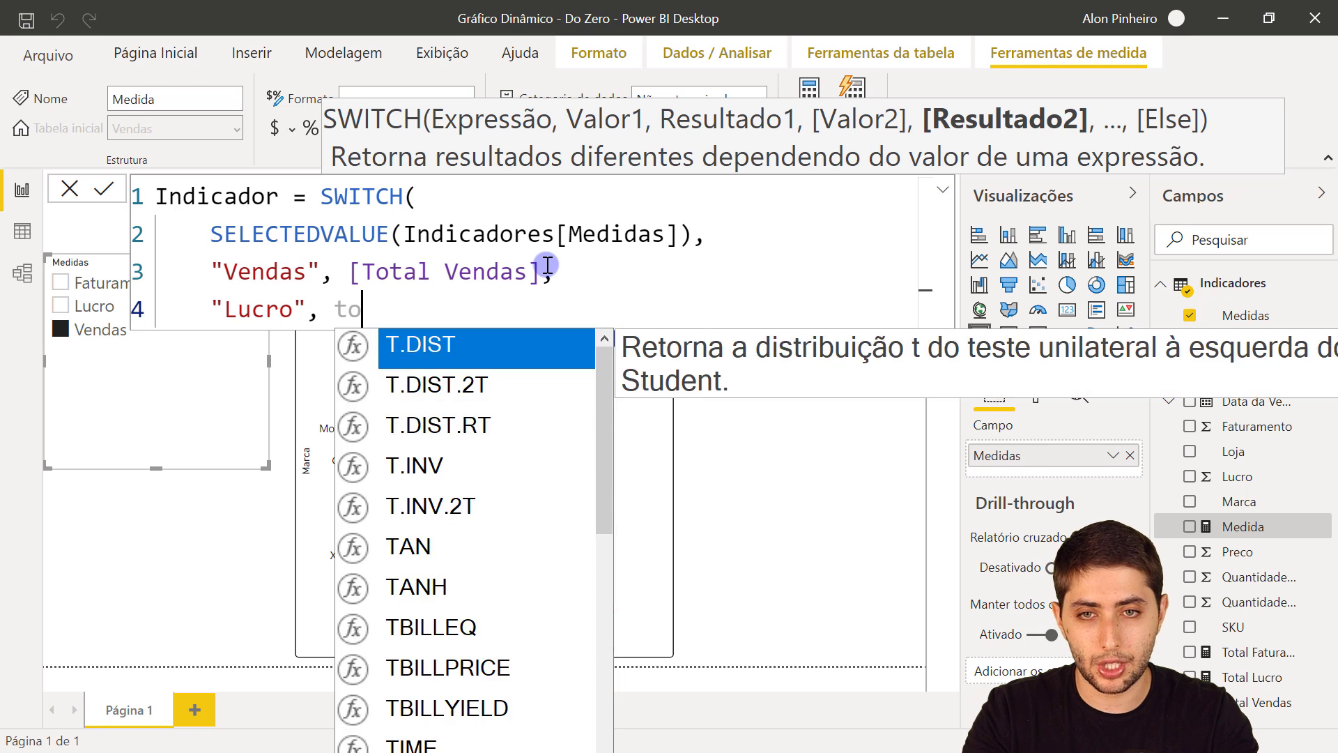
text(tal lucro)
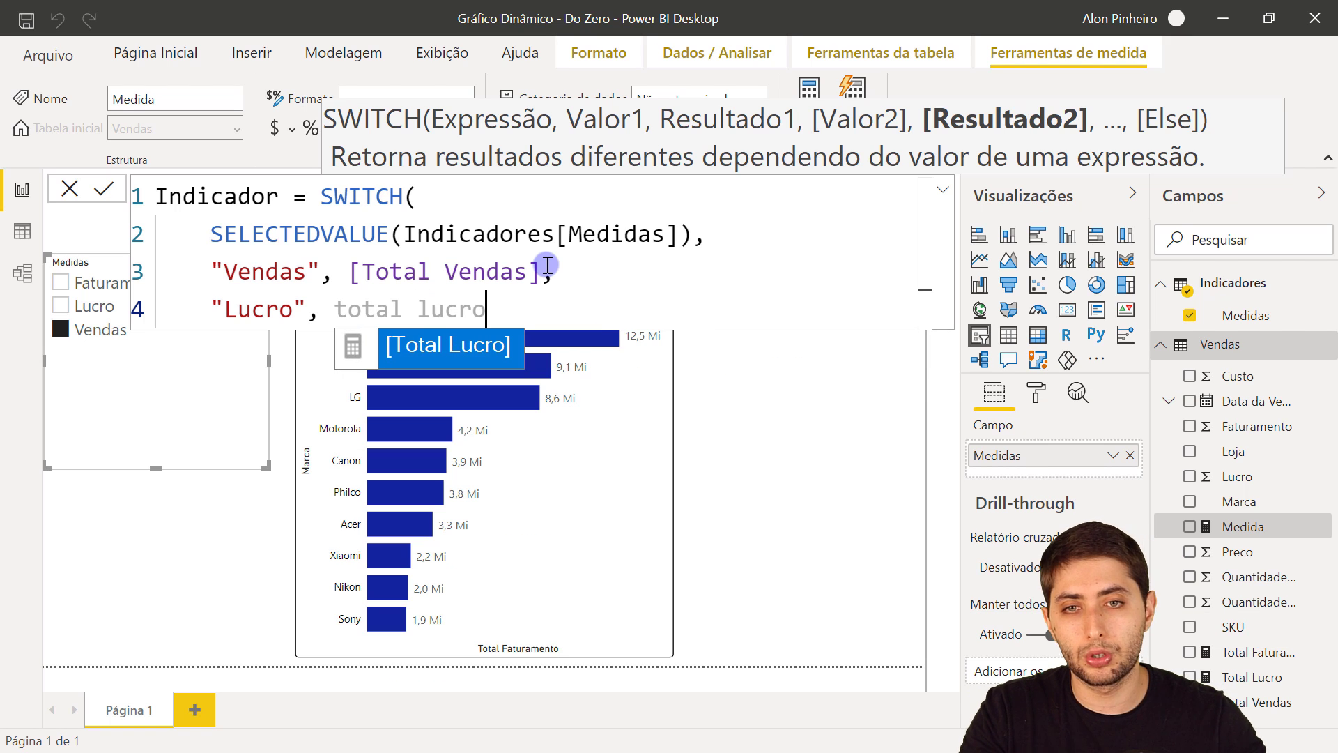
key(Tab)
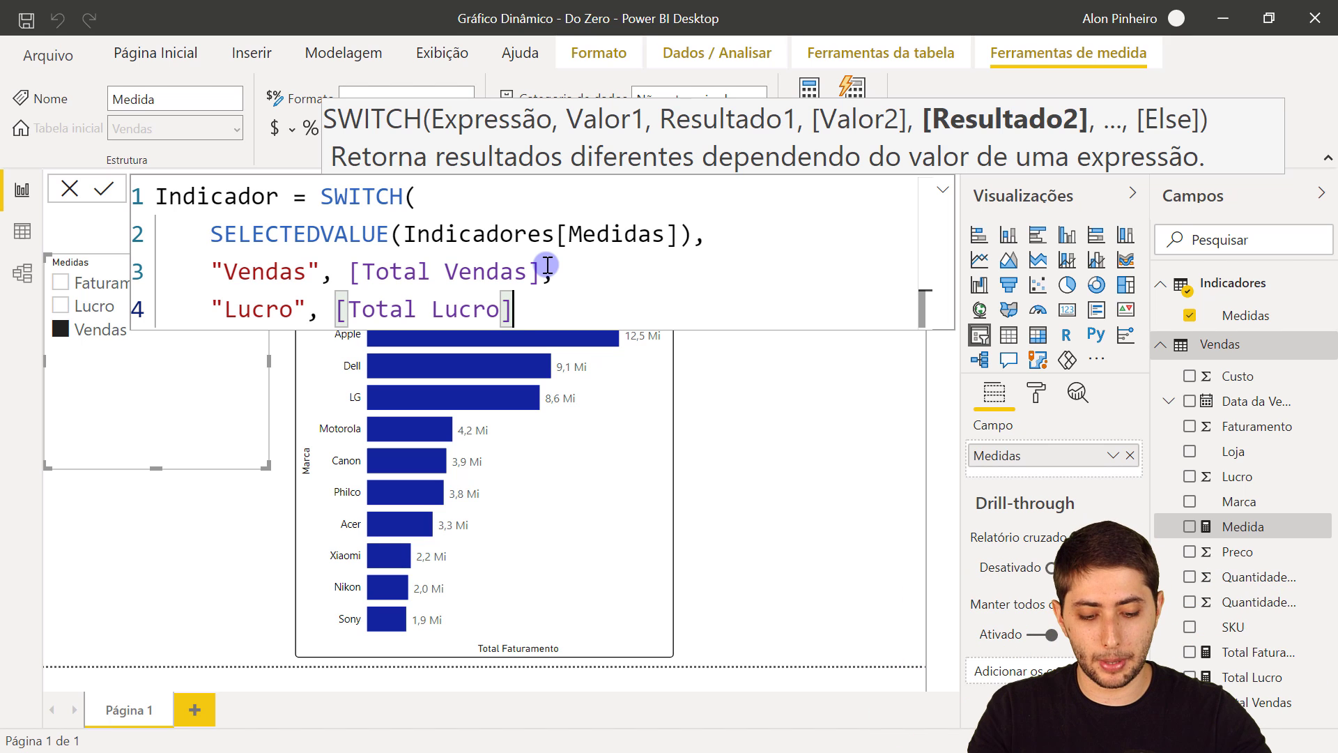
Add a third case on a new line returning [Total Faturamento] for "Faturamento", then close the SWITCH function and commit the measure
text(,)
key(shift+Return)
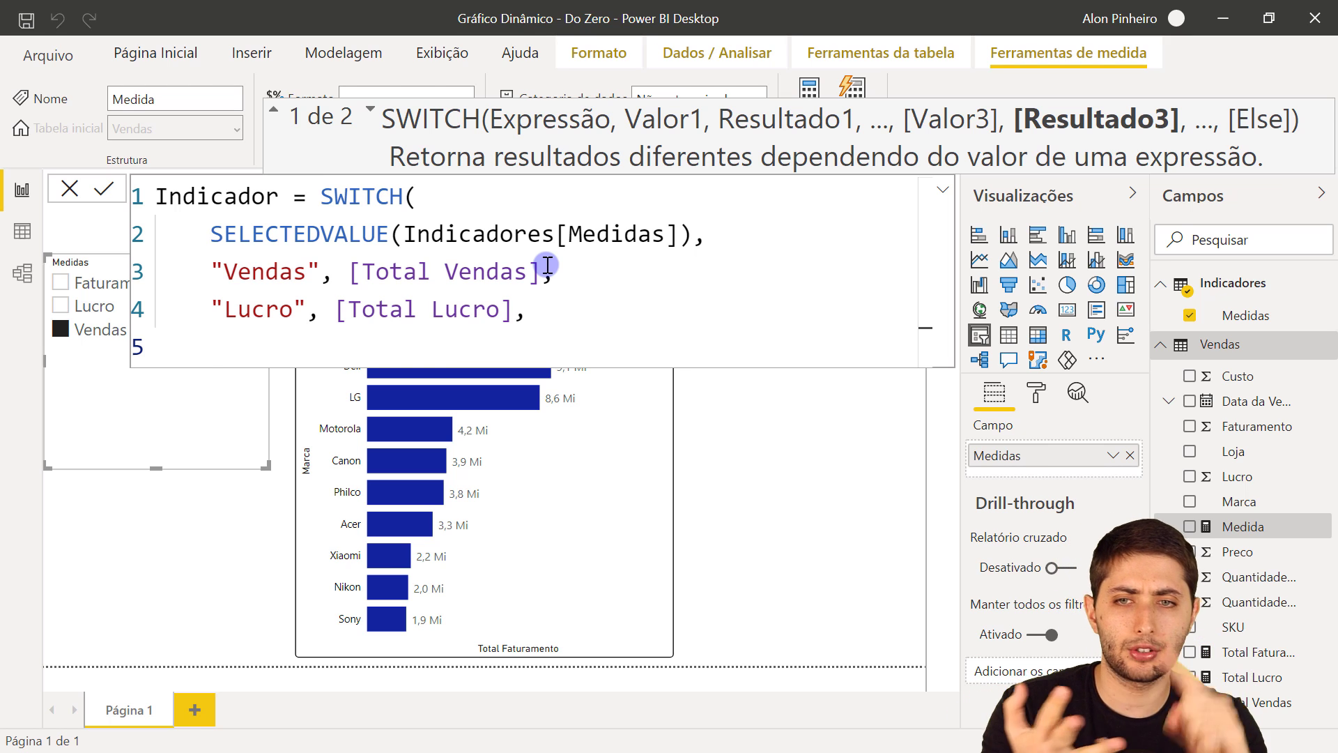
text("Faturam)
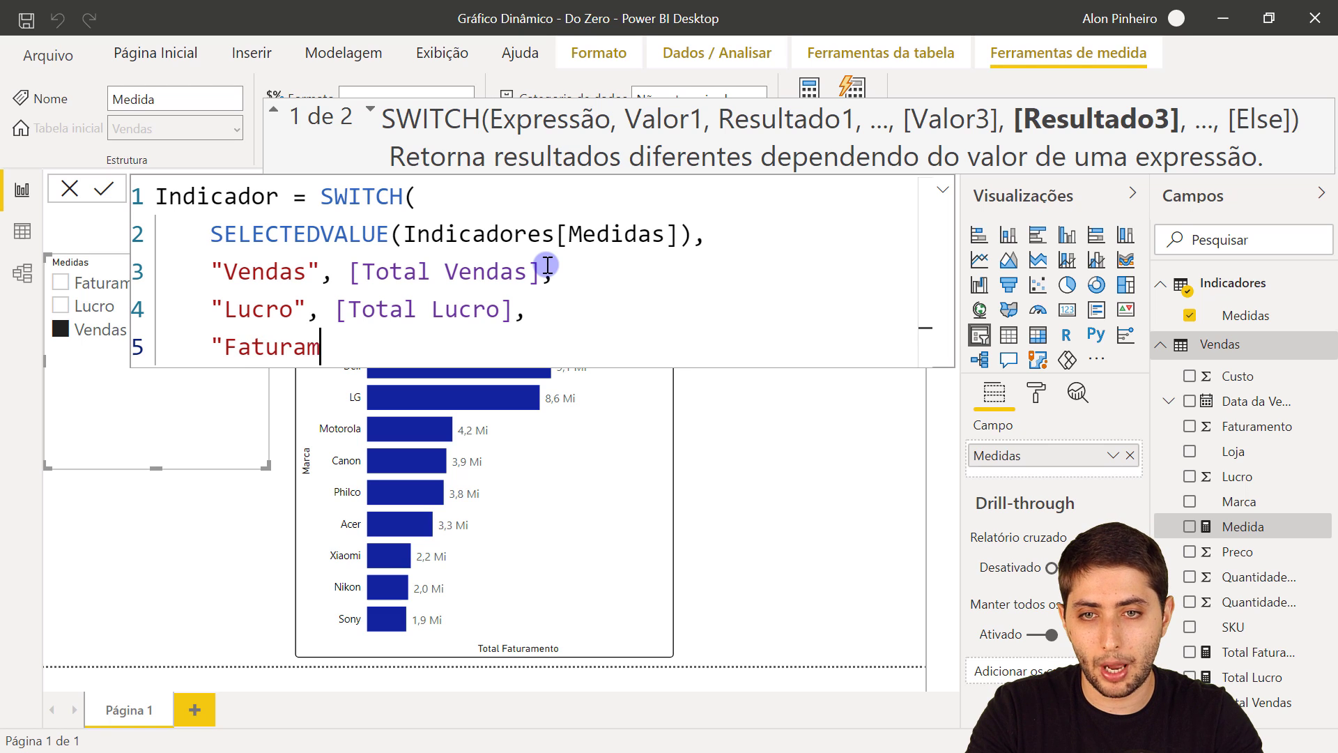
text(ento", )
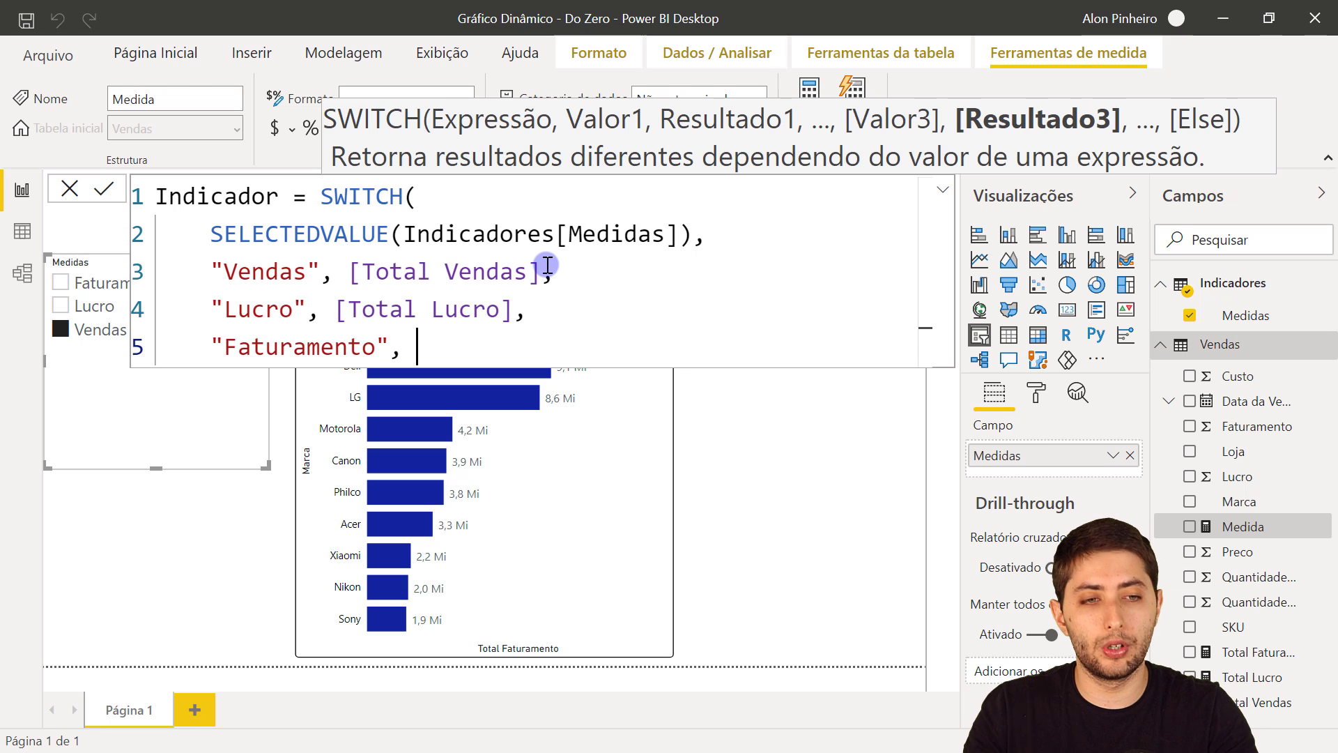
text(total fa)
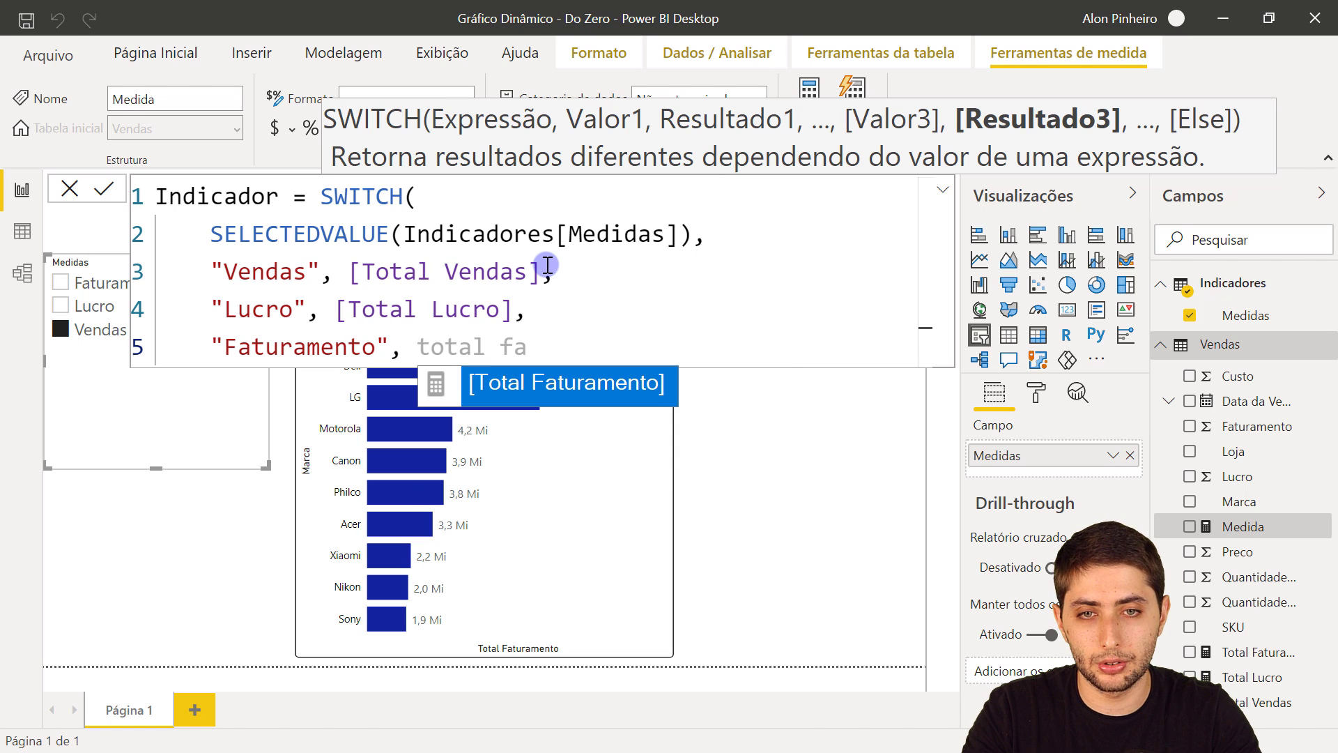
key(Tab)
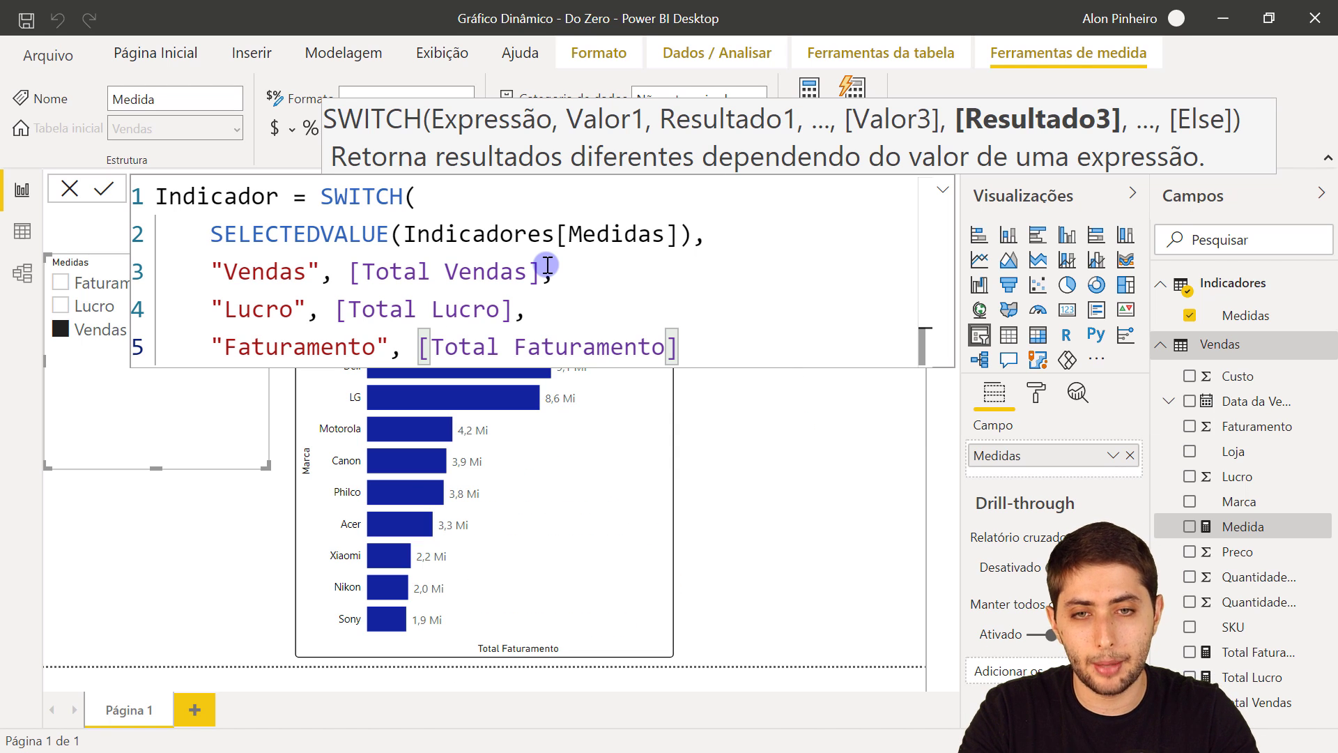
key(Return)
text())
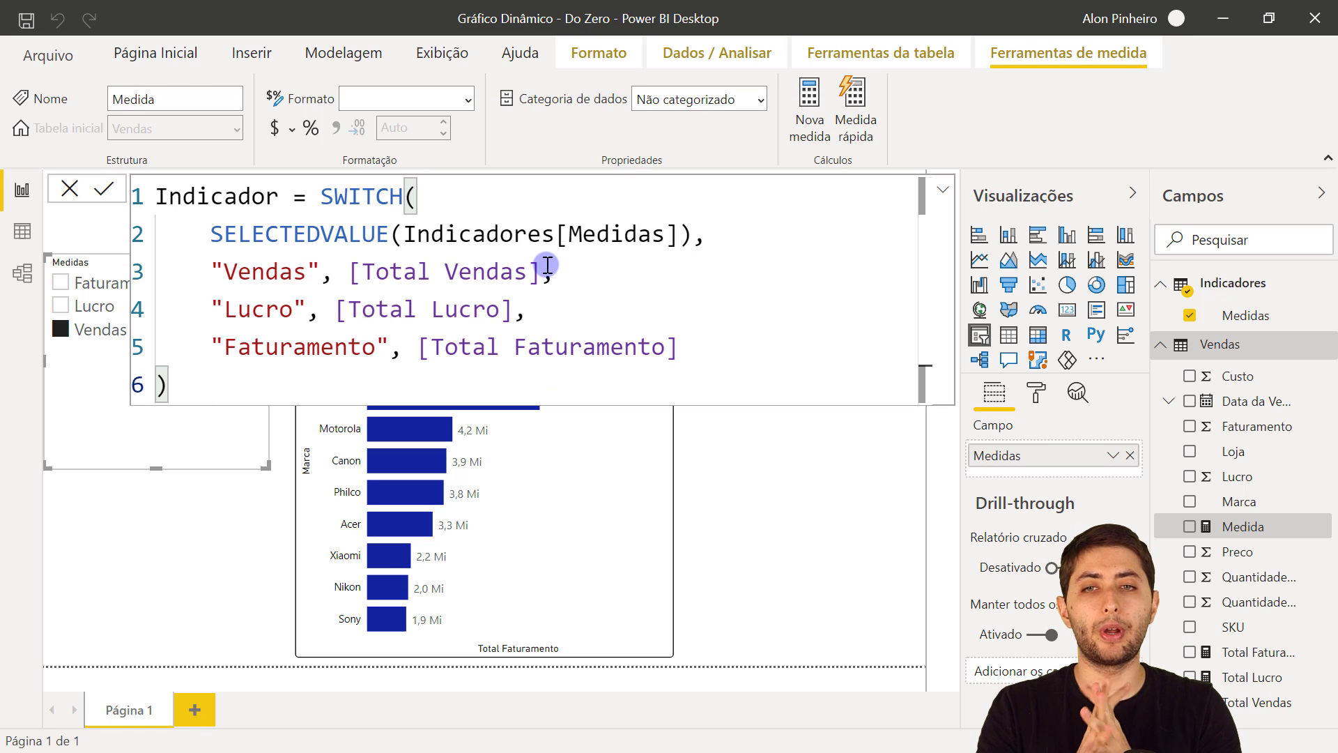
key(Return)
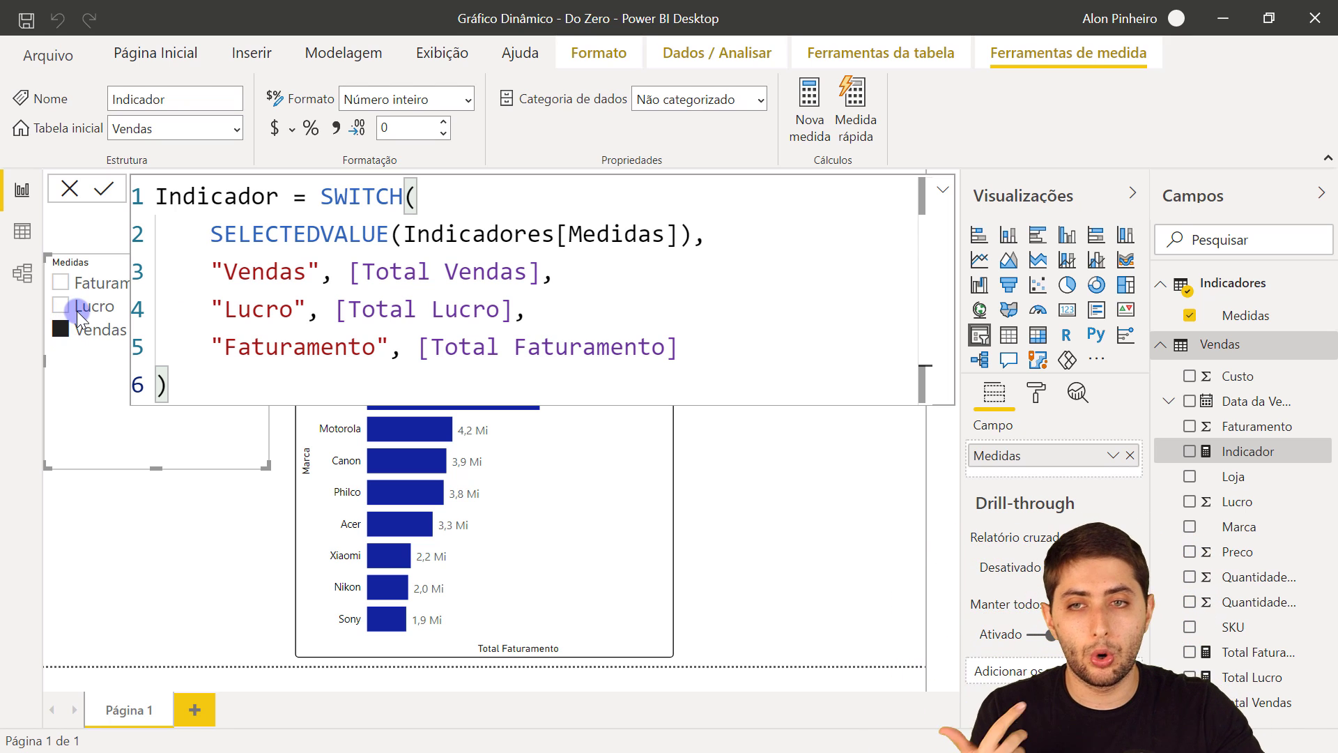
Add [Total Faturamento] as the SWITCH function's default result after the "Faturamento" case, and commit the Indicador measure again
drag(223, 271, 678, 356)
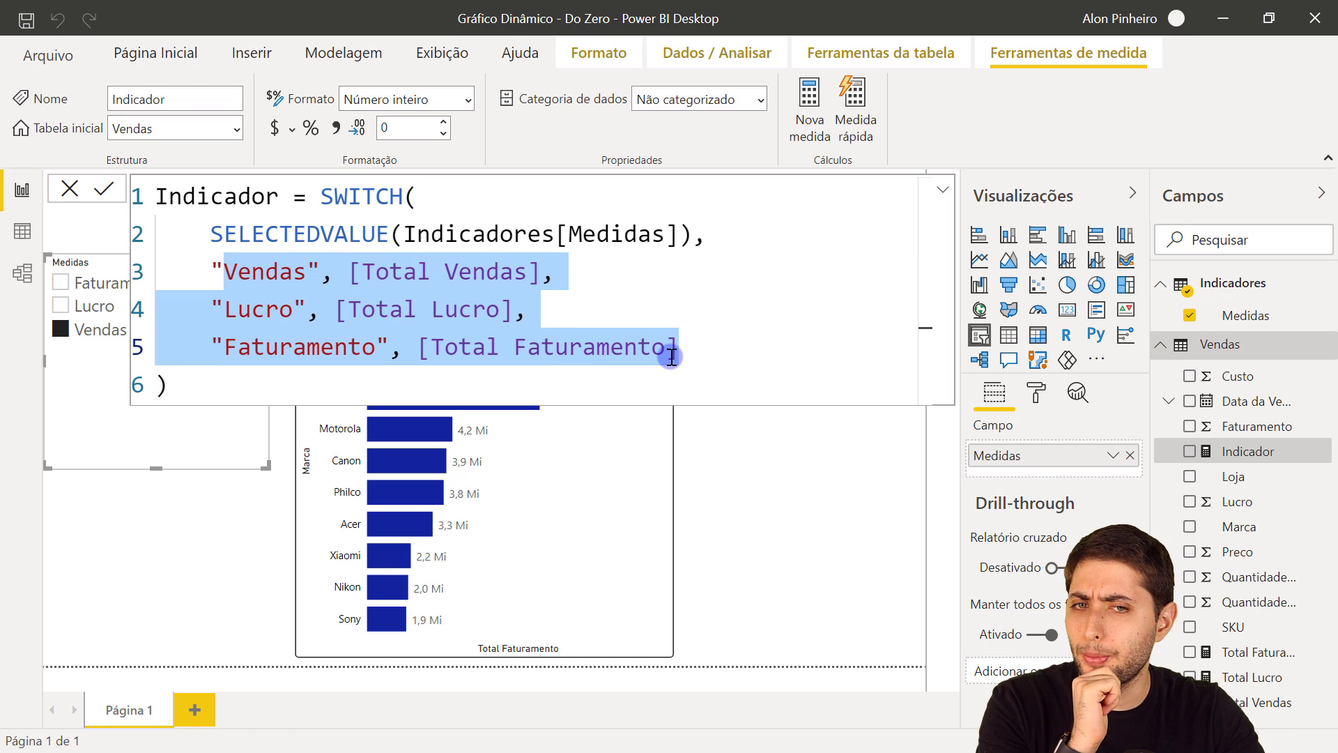
click(670, 352)
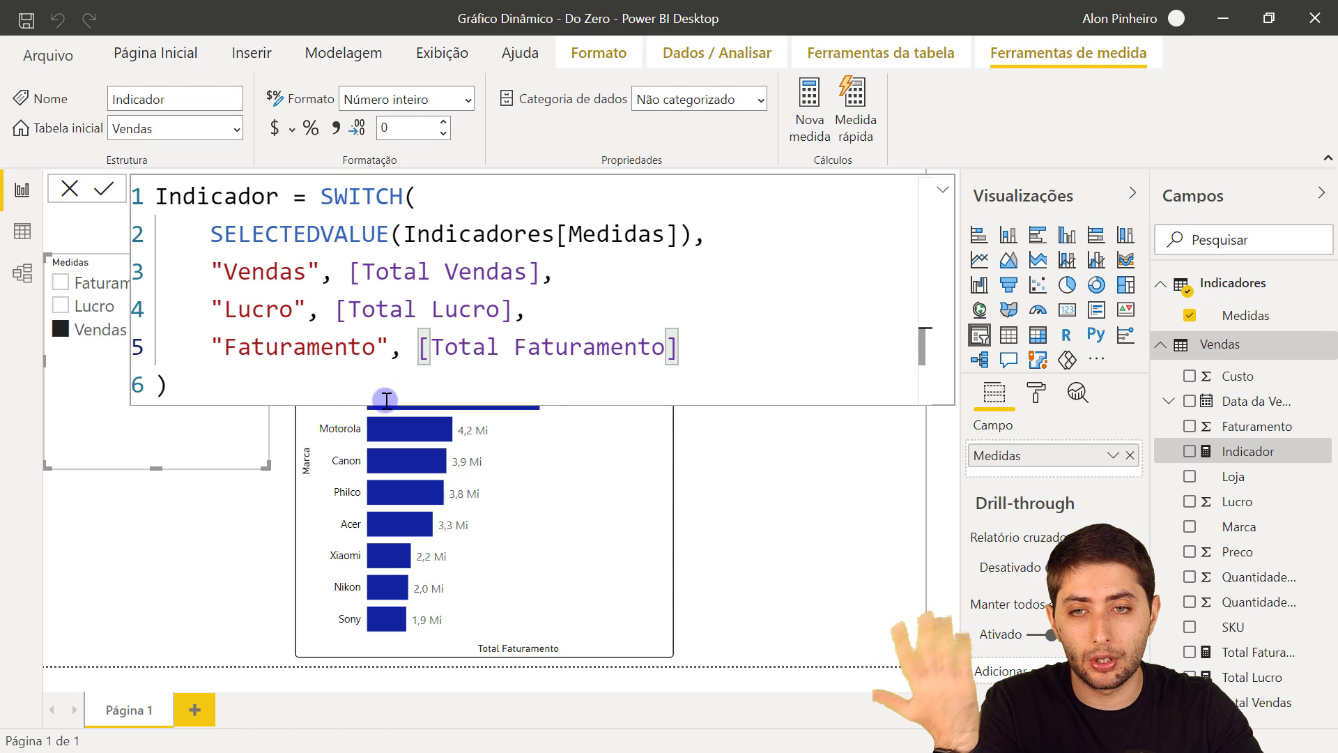
click(329, 389)
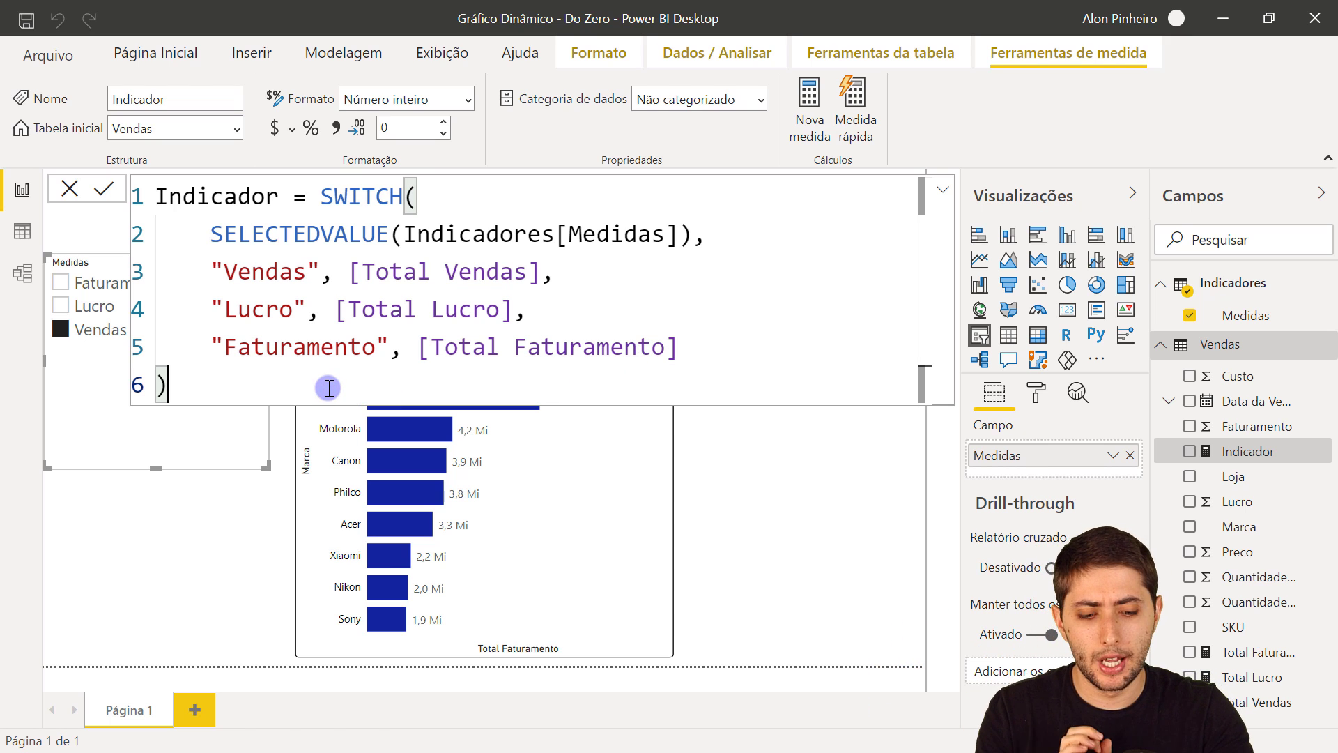
key(BackSpace)
key(BackSpace)
text(,)
key(Return)
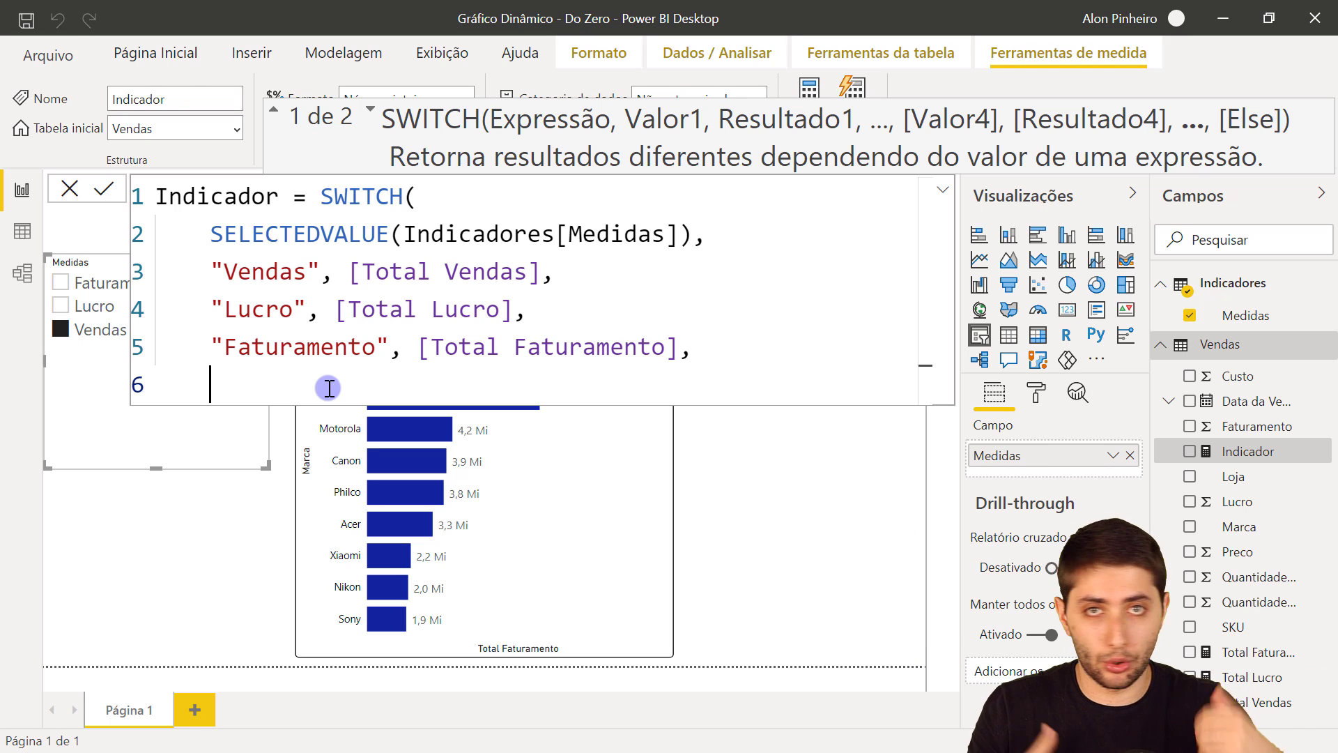
text(total fa)
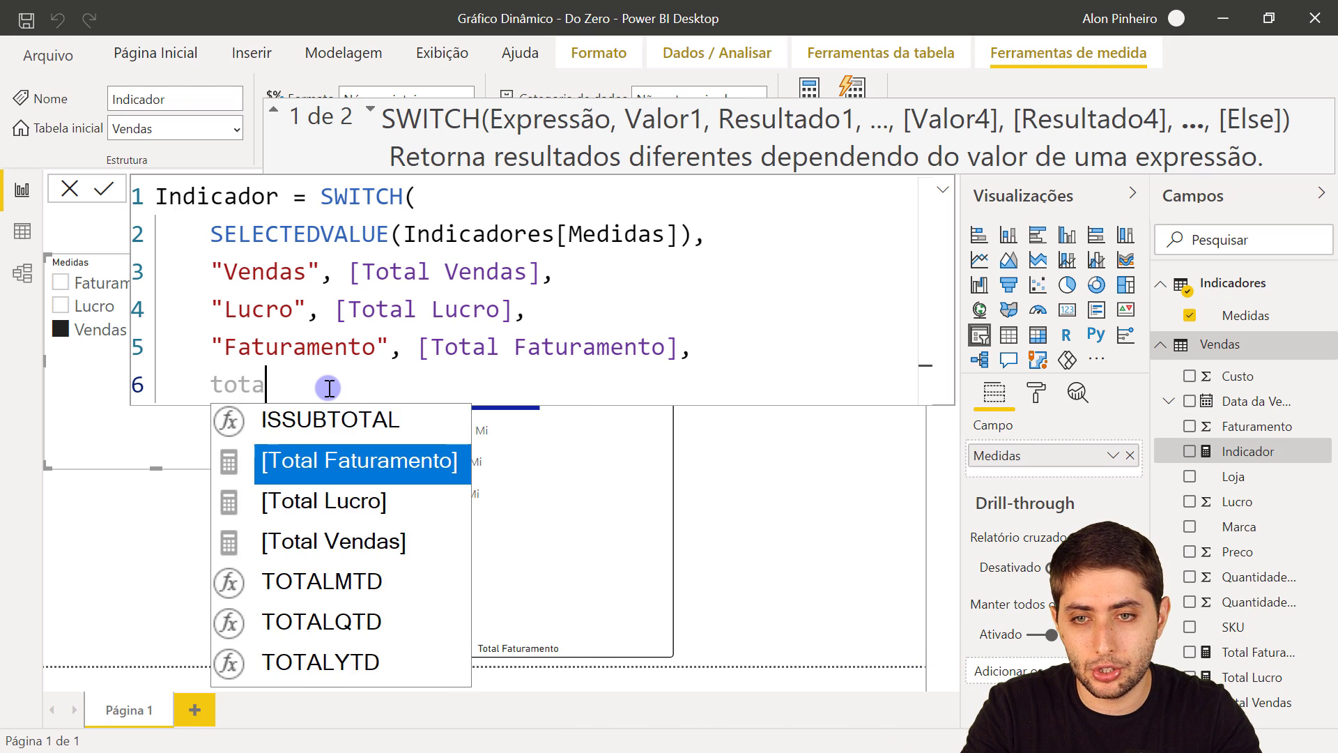
key(Tab)
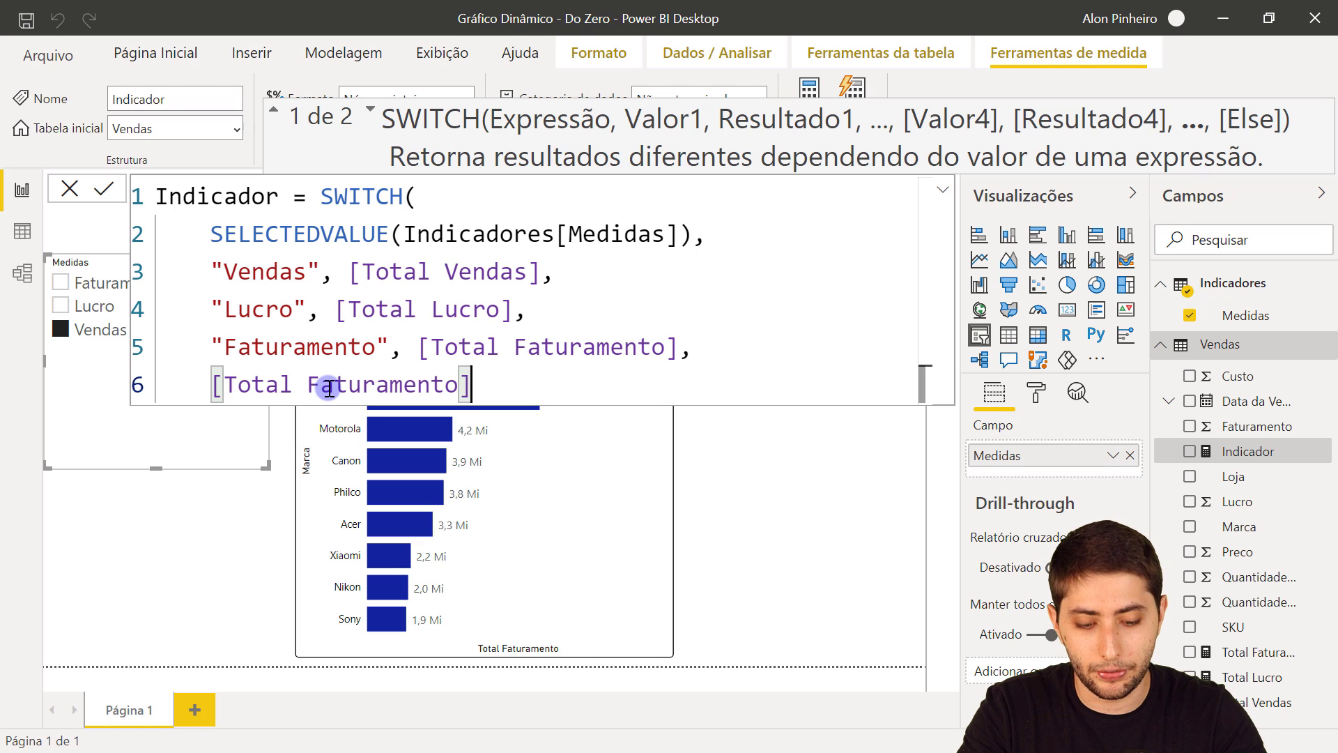
key(shift+Return)
text())
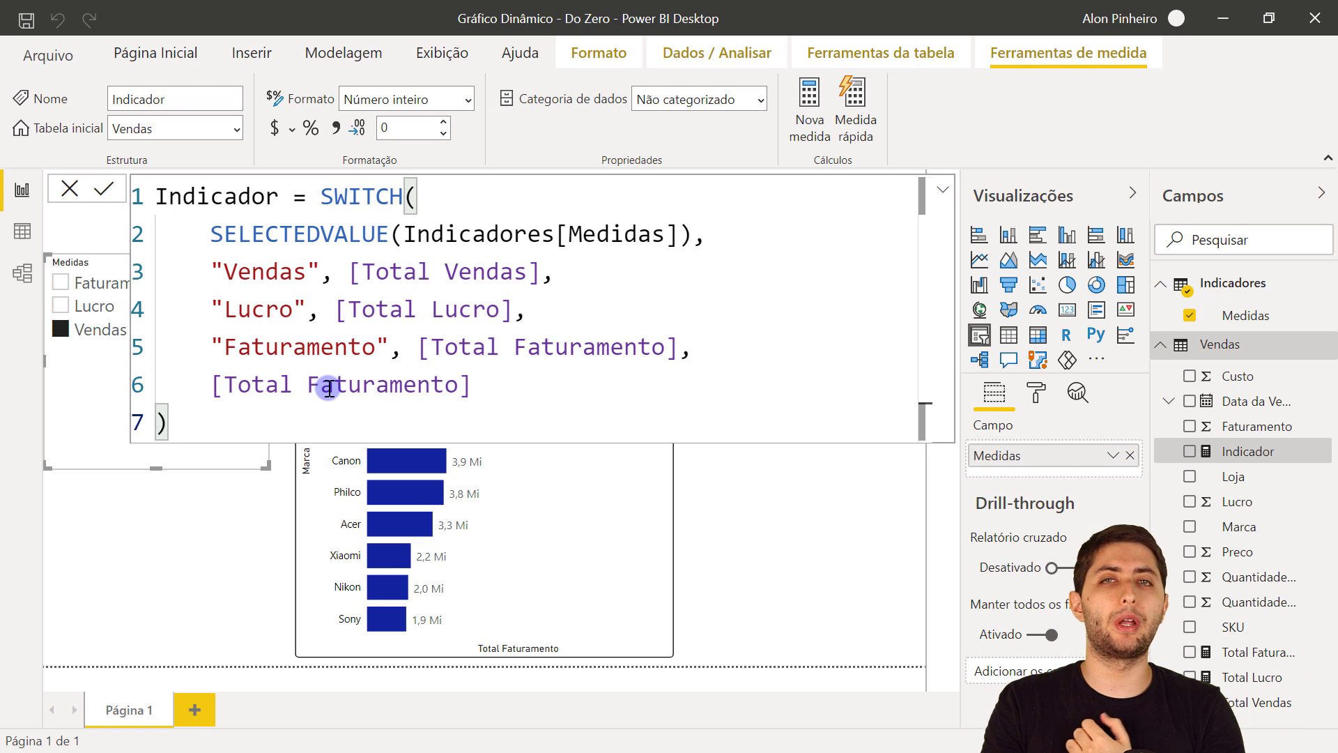
key(Return)
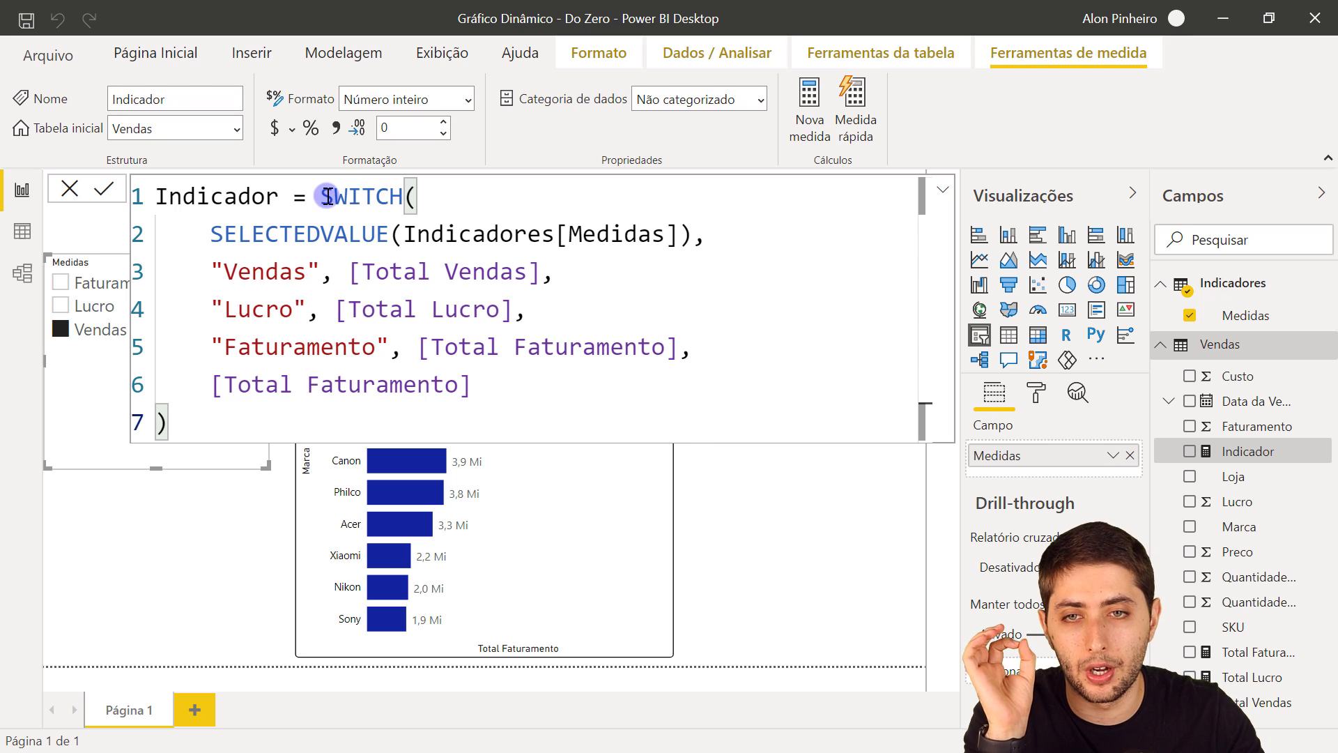
Review the Indicador measure's SWITCH formula: the SELECTEDVALUE expression, the Vendas, Lucro and Faturamento cases, and the default result
click(223, 235)
drag(305, 230, 681, 240)
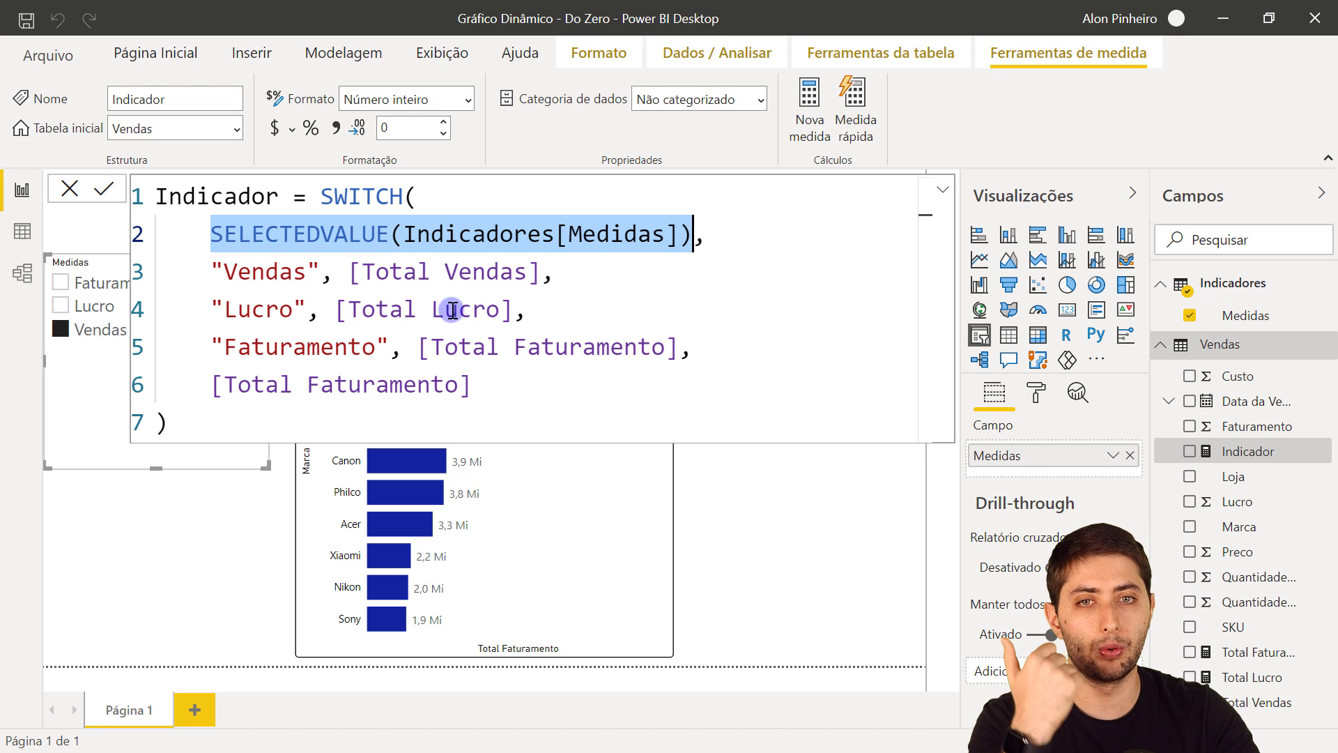
drag(209, 272, 293, 273)
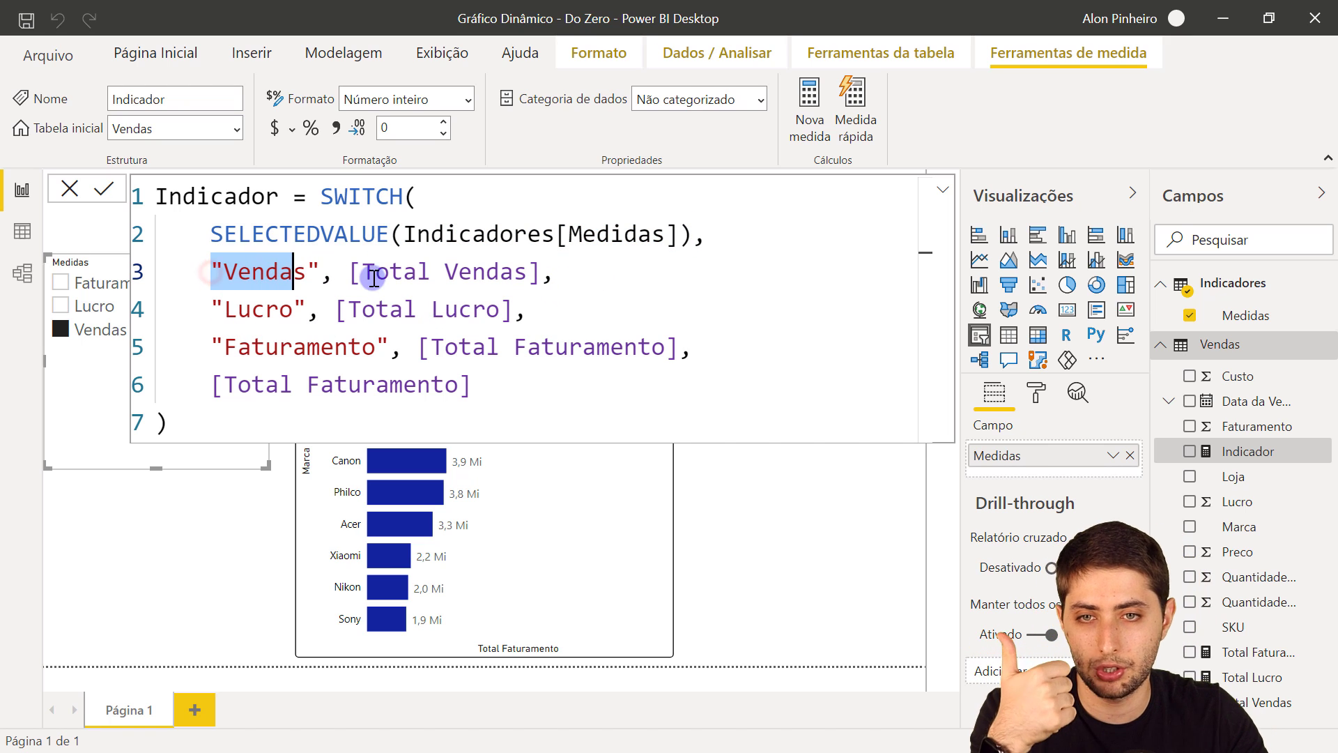
drag(374, 278, 439, 266)
drag(264, 305, 335, 347)
drag(458, 346, 610, 347)
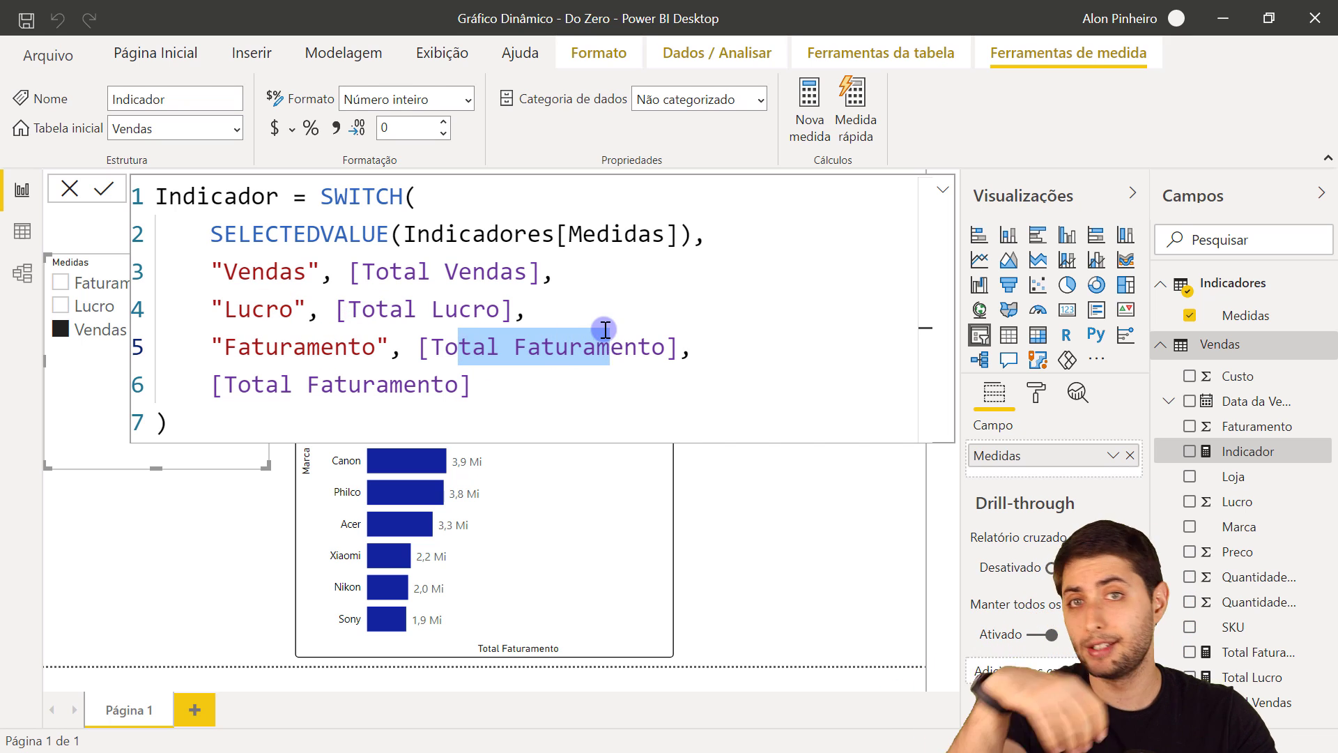
drag(223, 384, 460, 384)
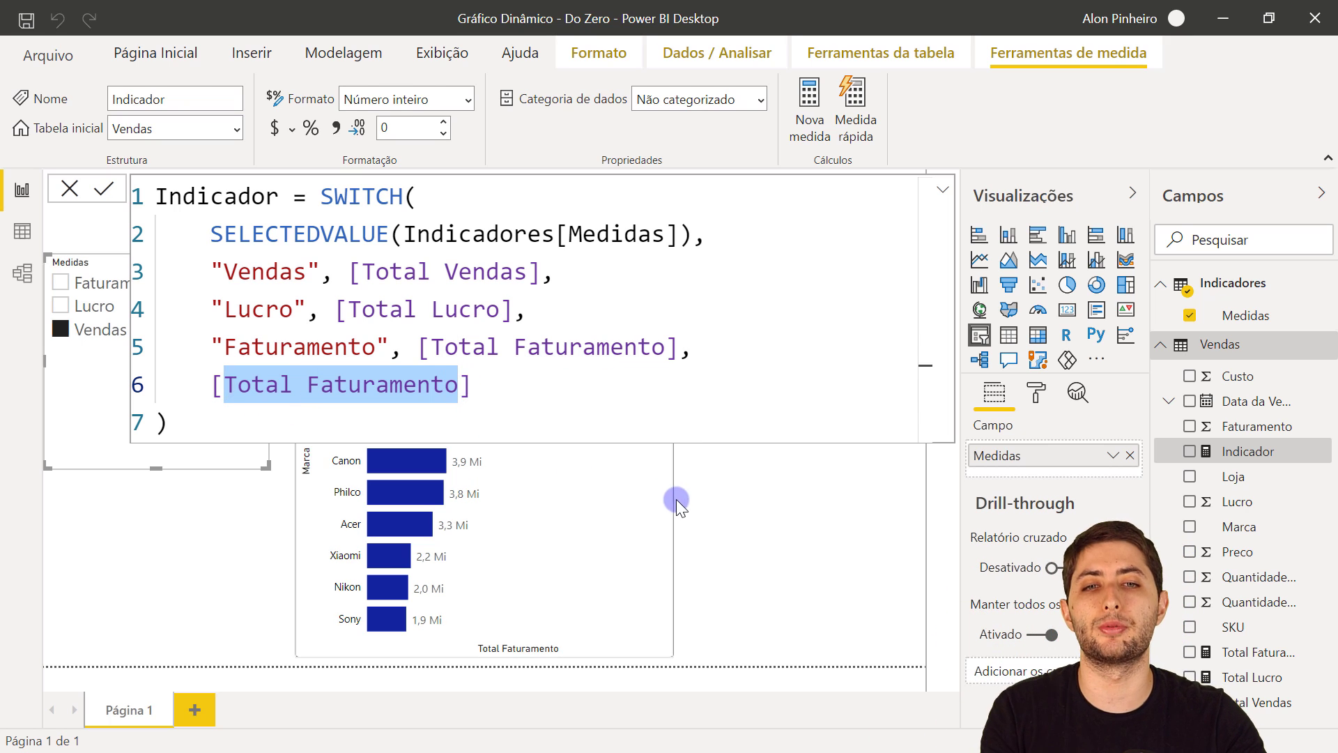
Replace Total Faturamento with the Indicador measure as the value of the bar chart by Marca
click(620, 496)
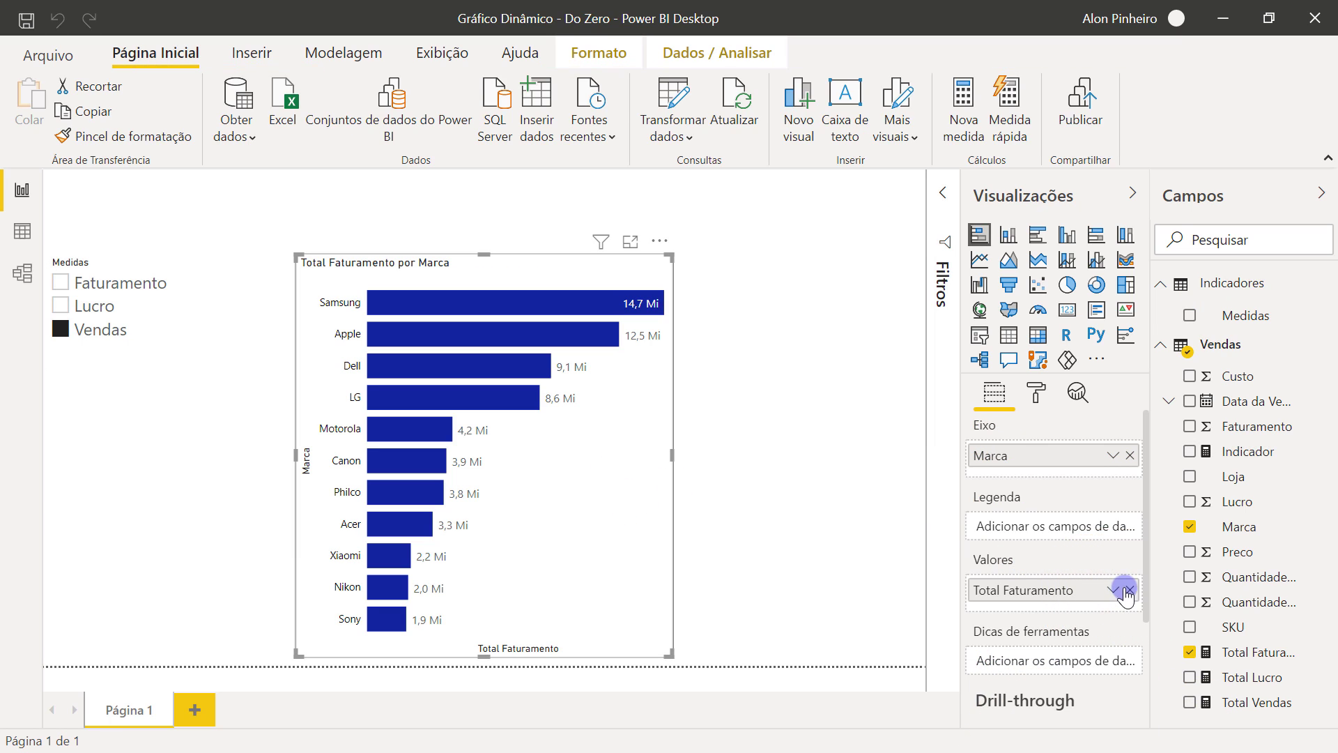
click(1127, 590)
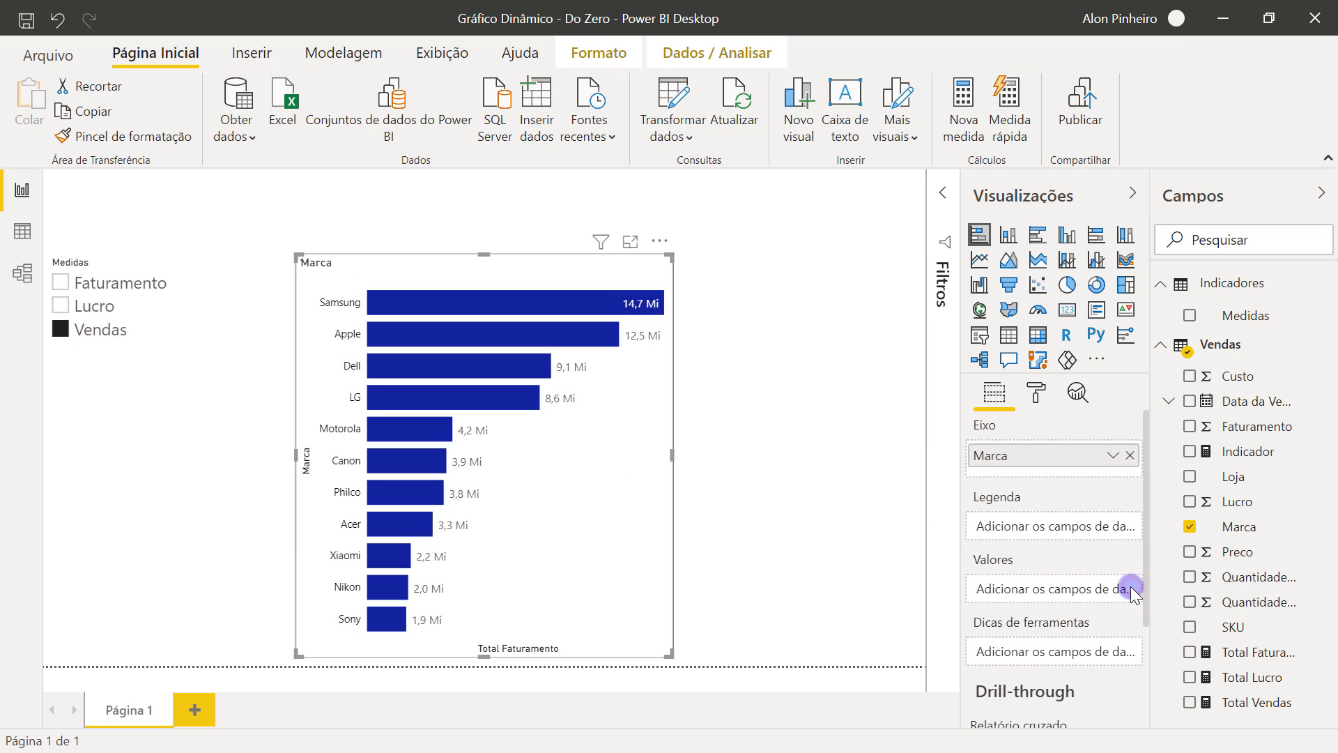
click(1246, 452)
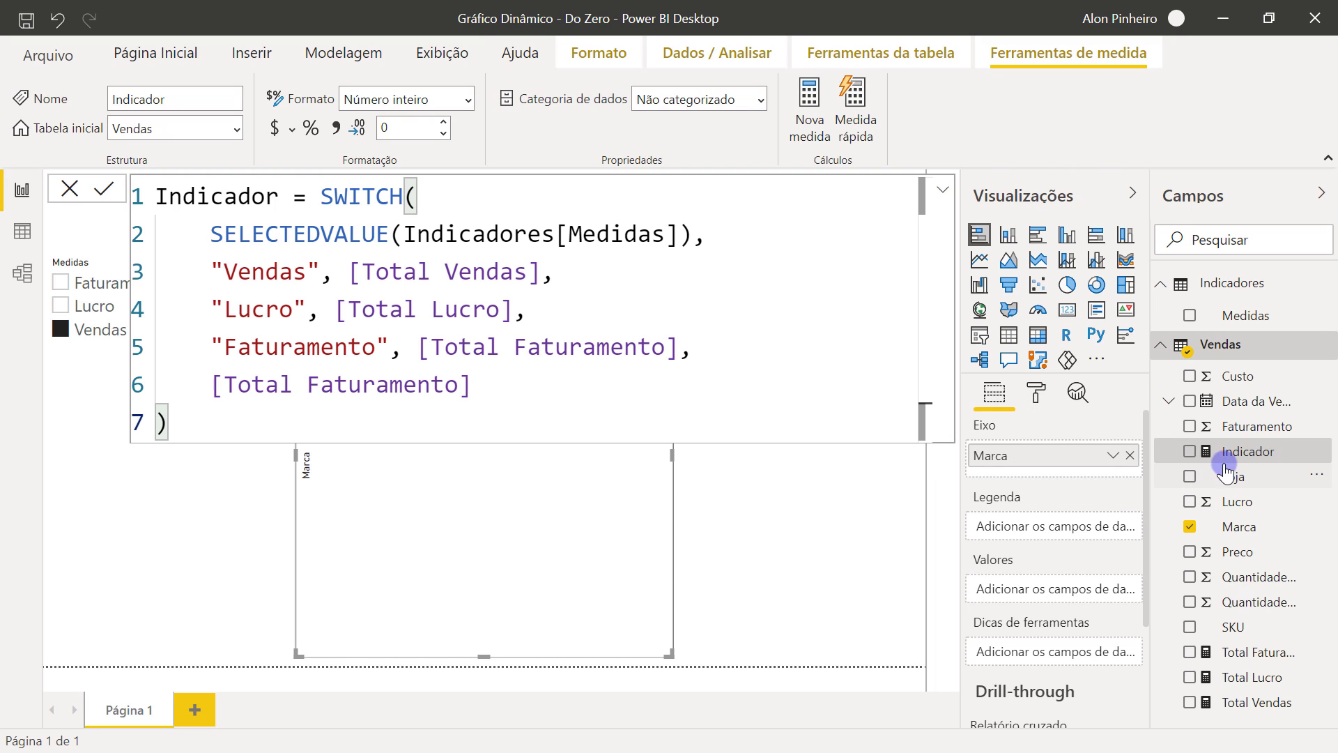
drag(1241, 452, 1053, 592)
click(817, 602)
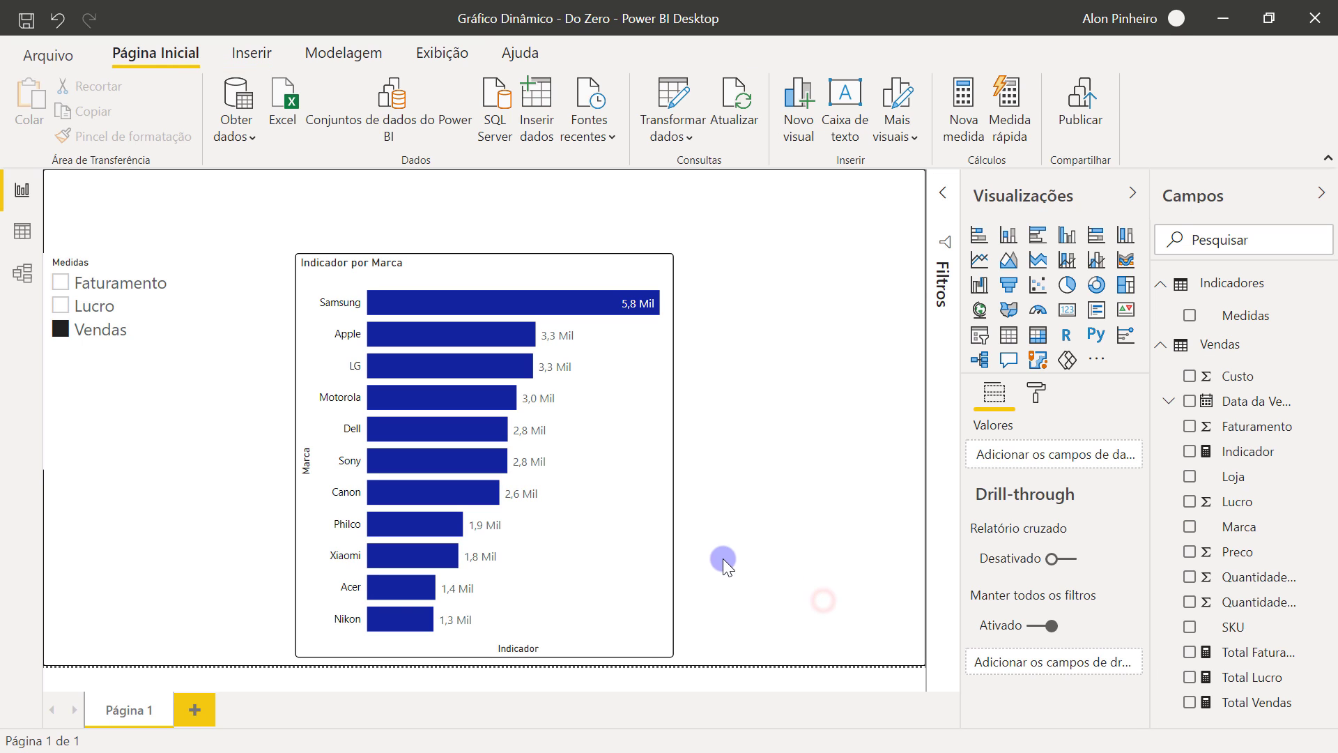
Test the dynamic chart by choosing Lucro and Faturamento in the Medidas slicer
click(76, 332)
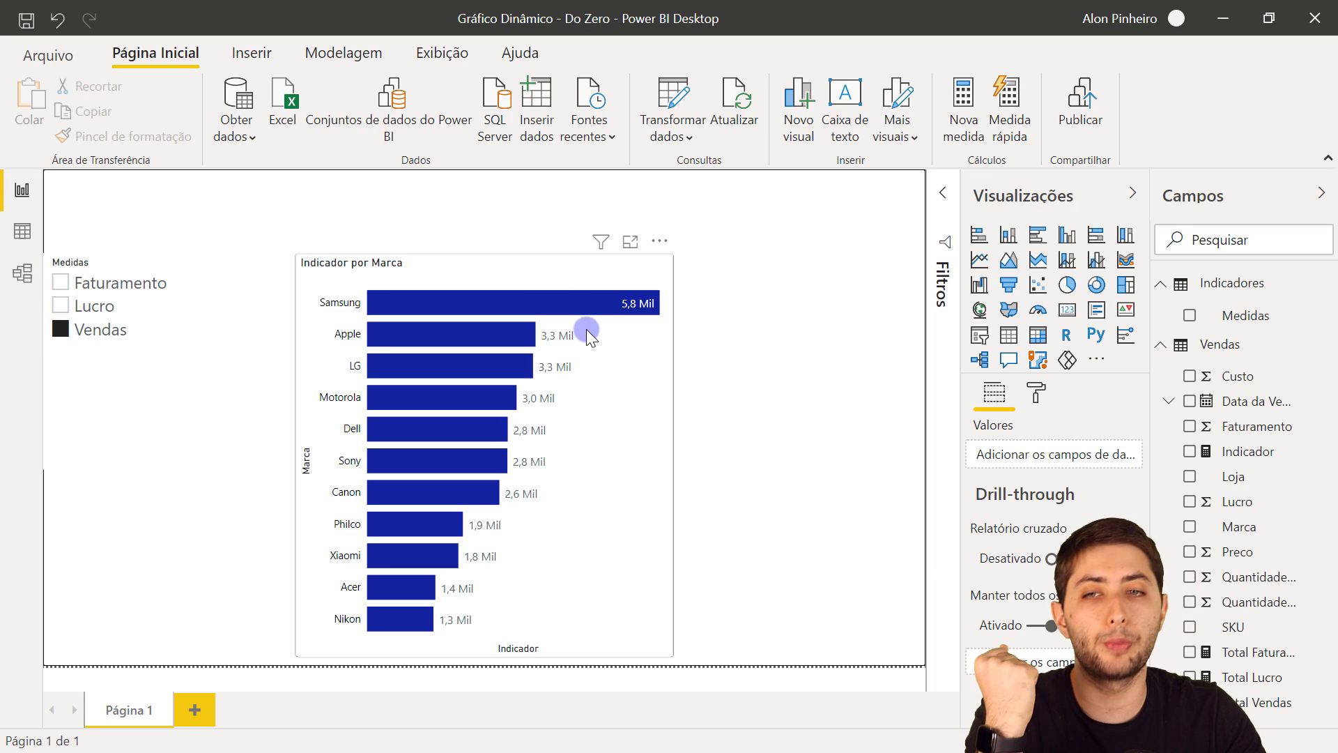
click(86, 320)
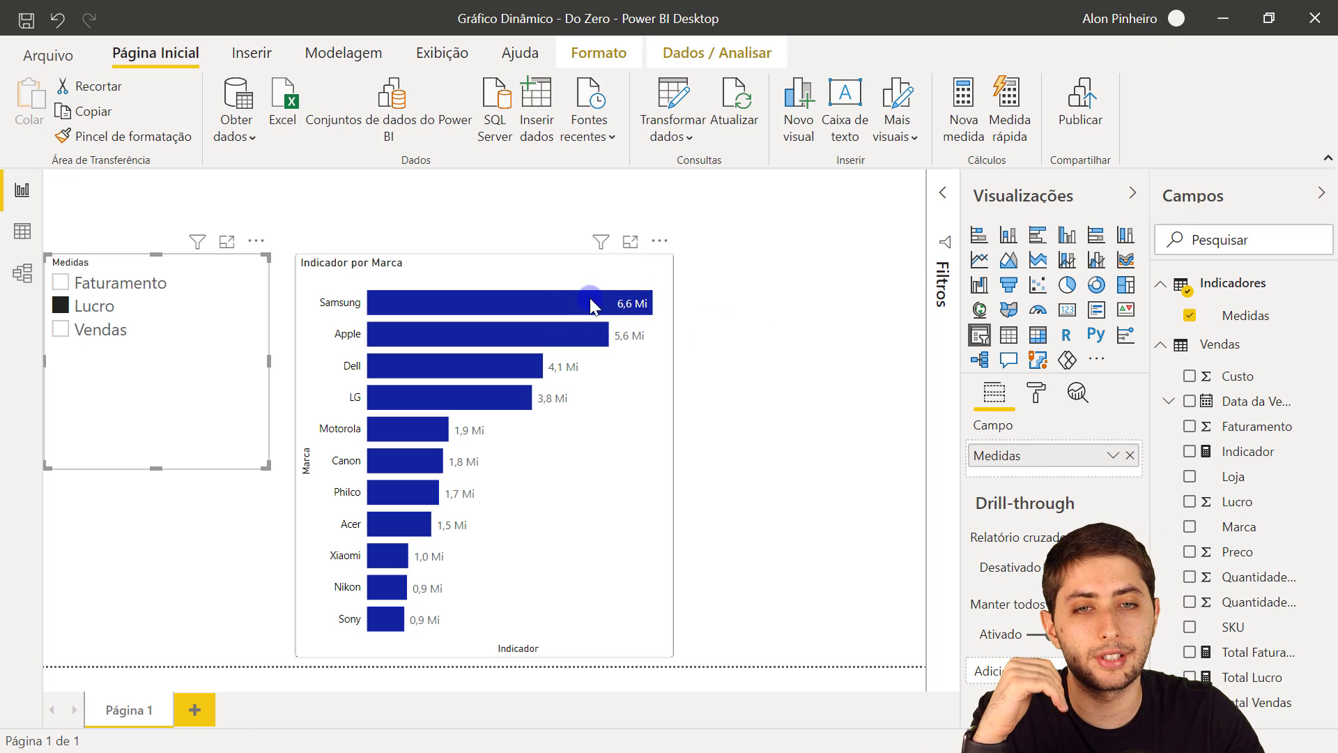
click(133, 289)
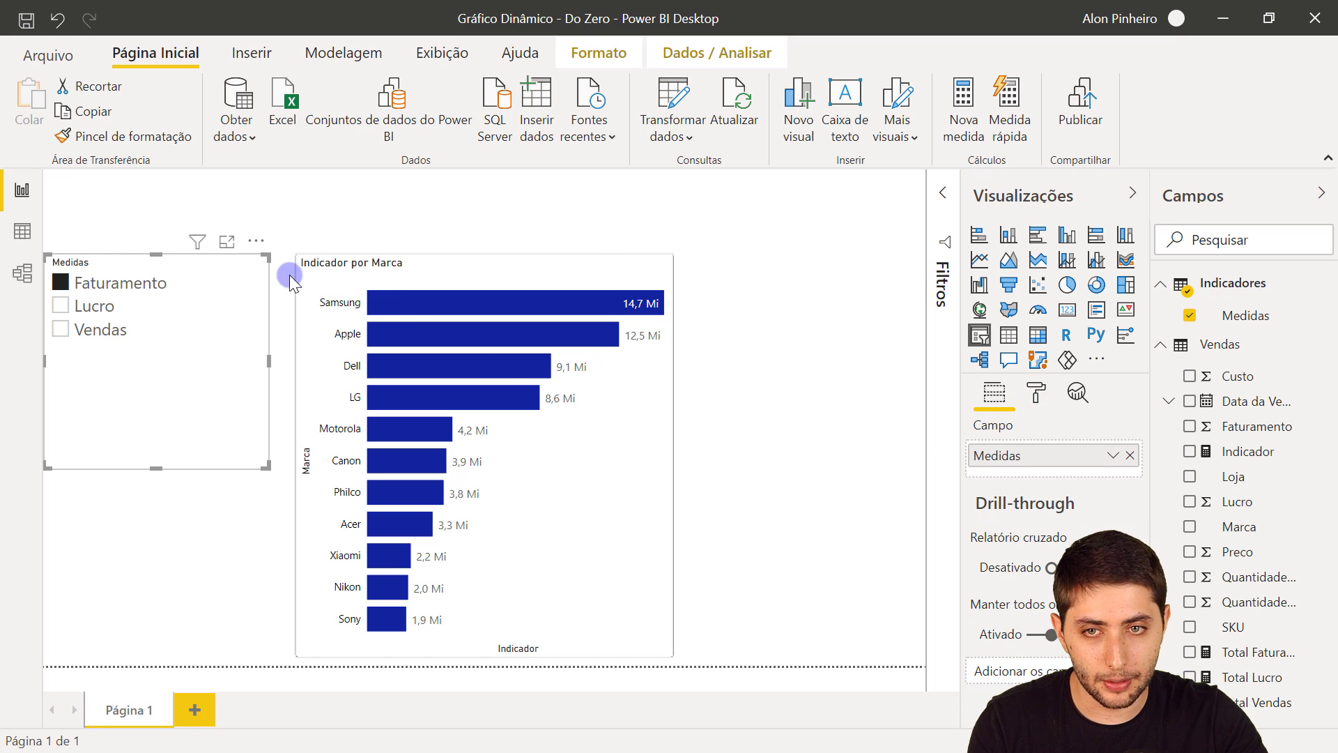
Set the Medidas slicer's general orientation to Horizontal
click(1035, 399)
click(1065, 475)
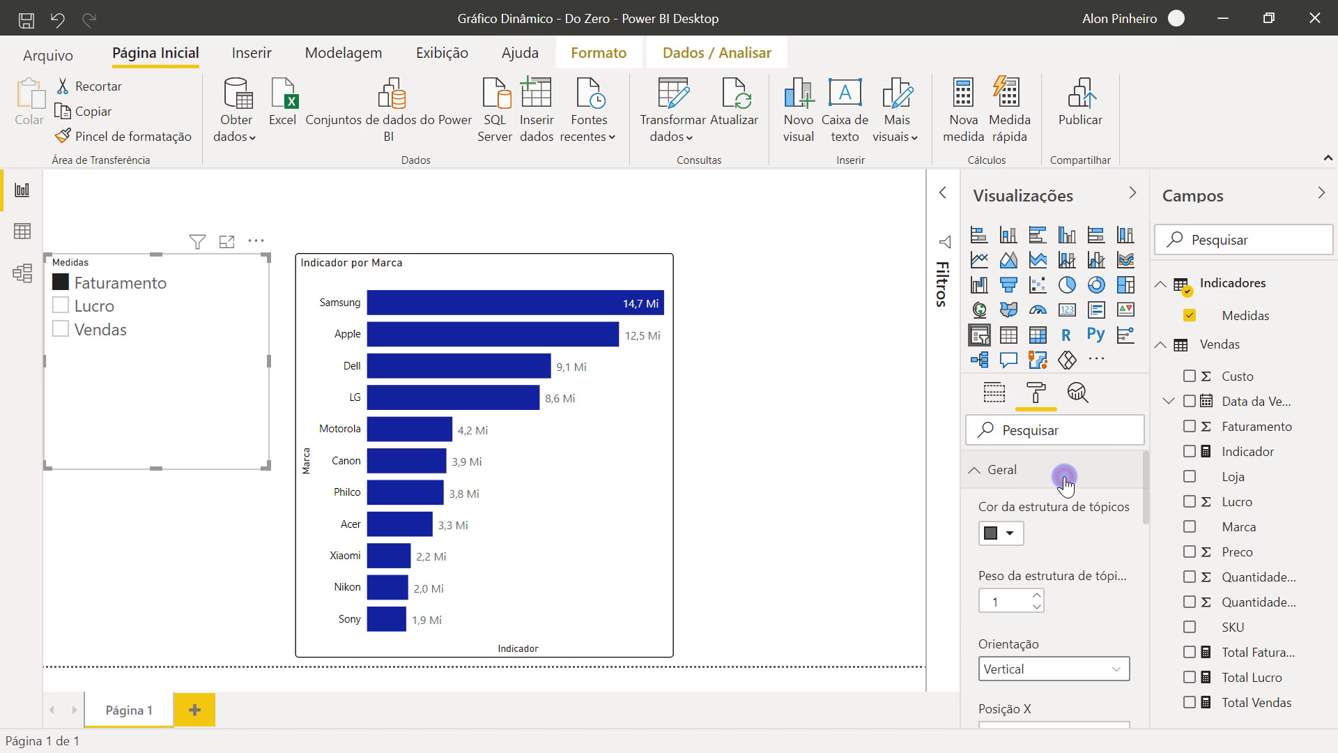
scroll(1064, 492, down, 2)
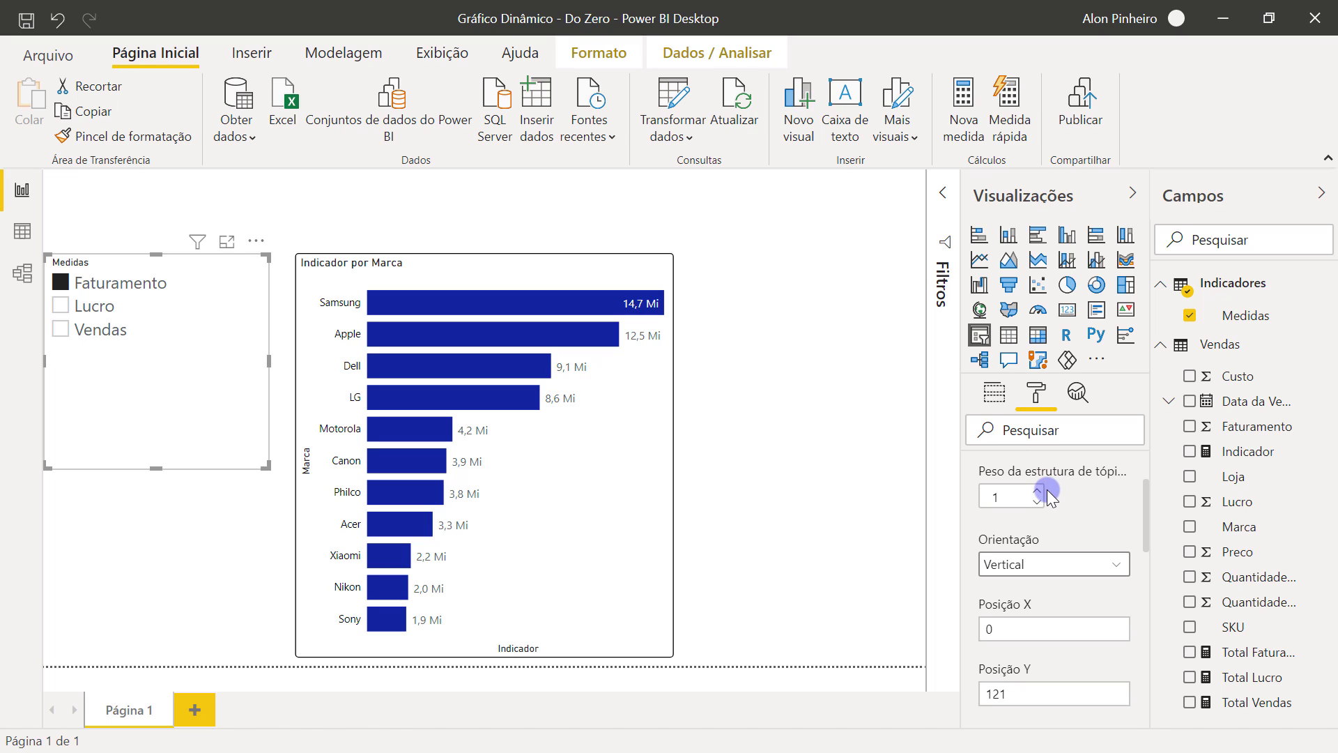
click(1045, 569)
click(1038, 611)
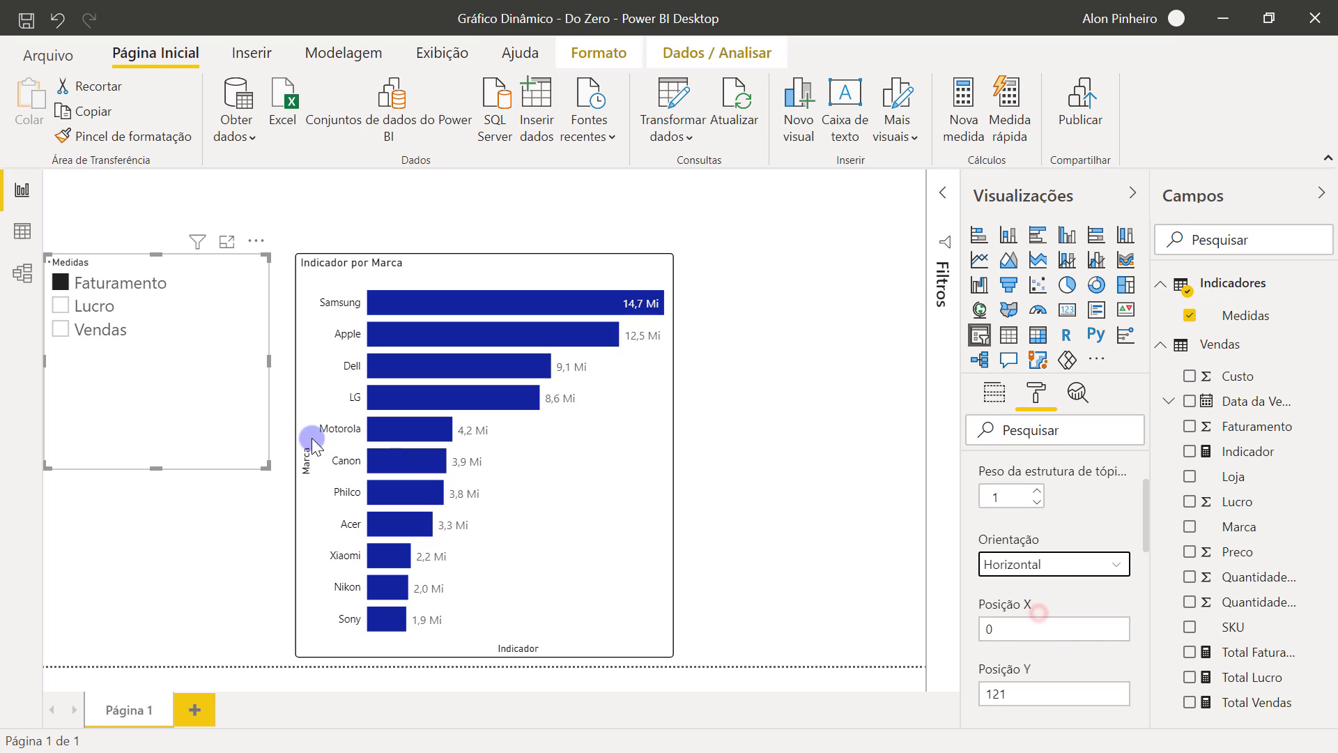
Place and resize the Medidas slicer above the bar chart at the chart's width, and lower the chart's upper edge to leave a gap
drag(236, 449, 713, 240)
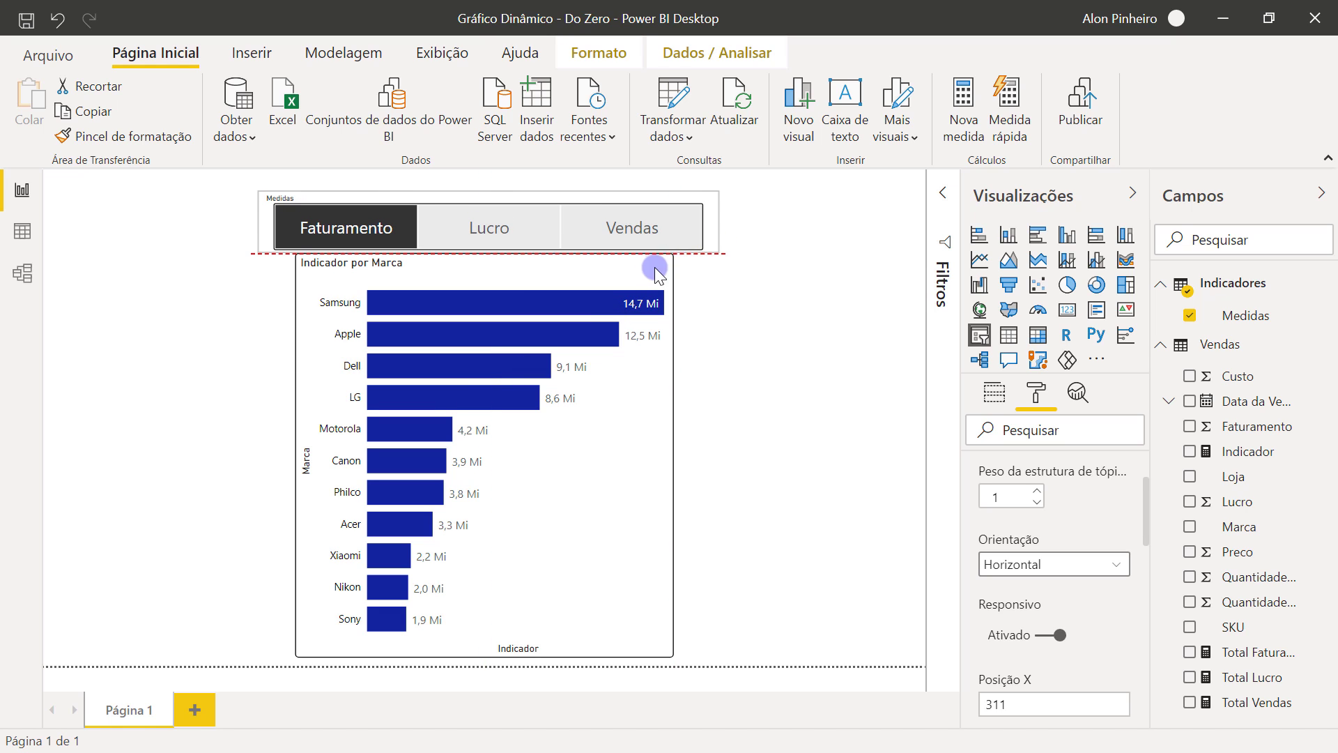
drag(492, 190, 496, 179)
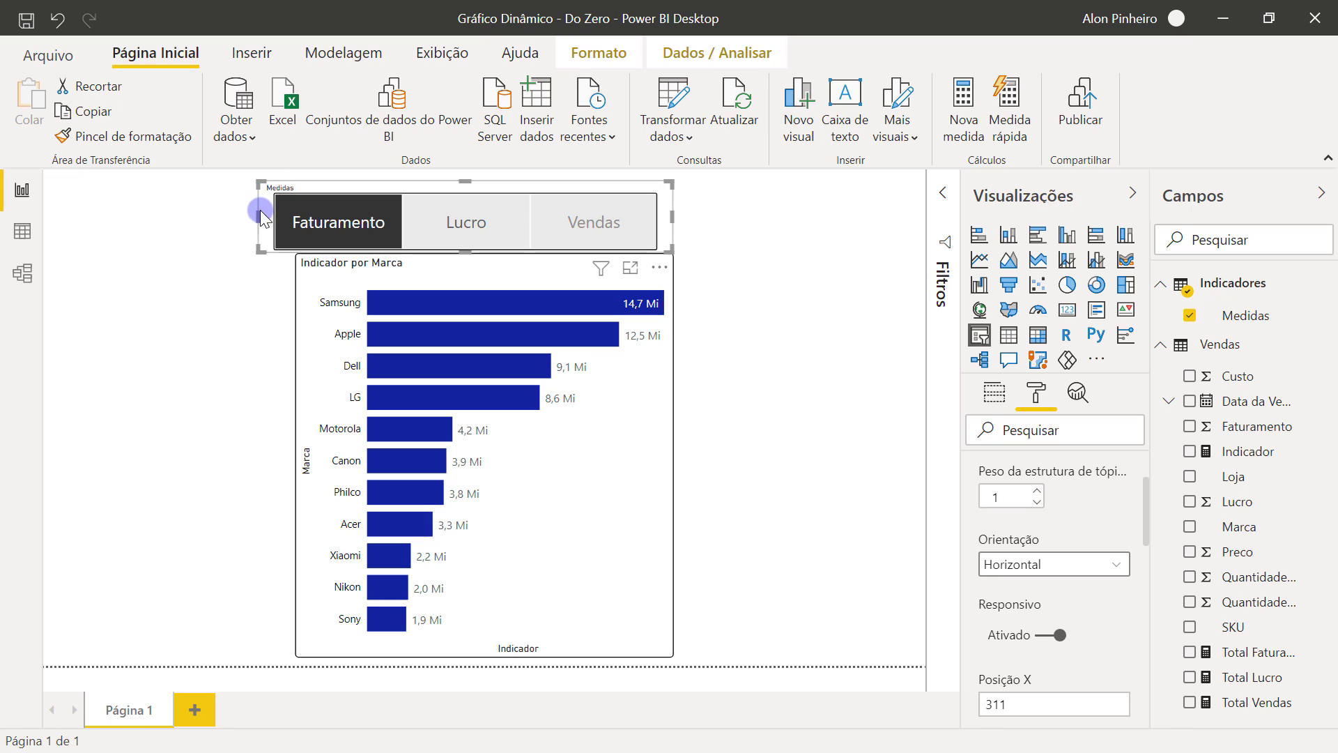
drag(262, 217, 297, 221)
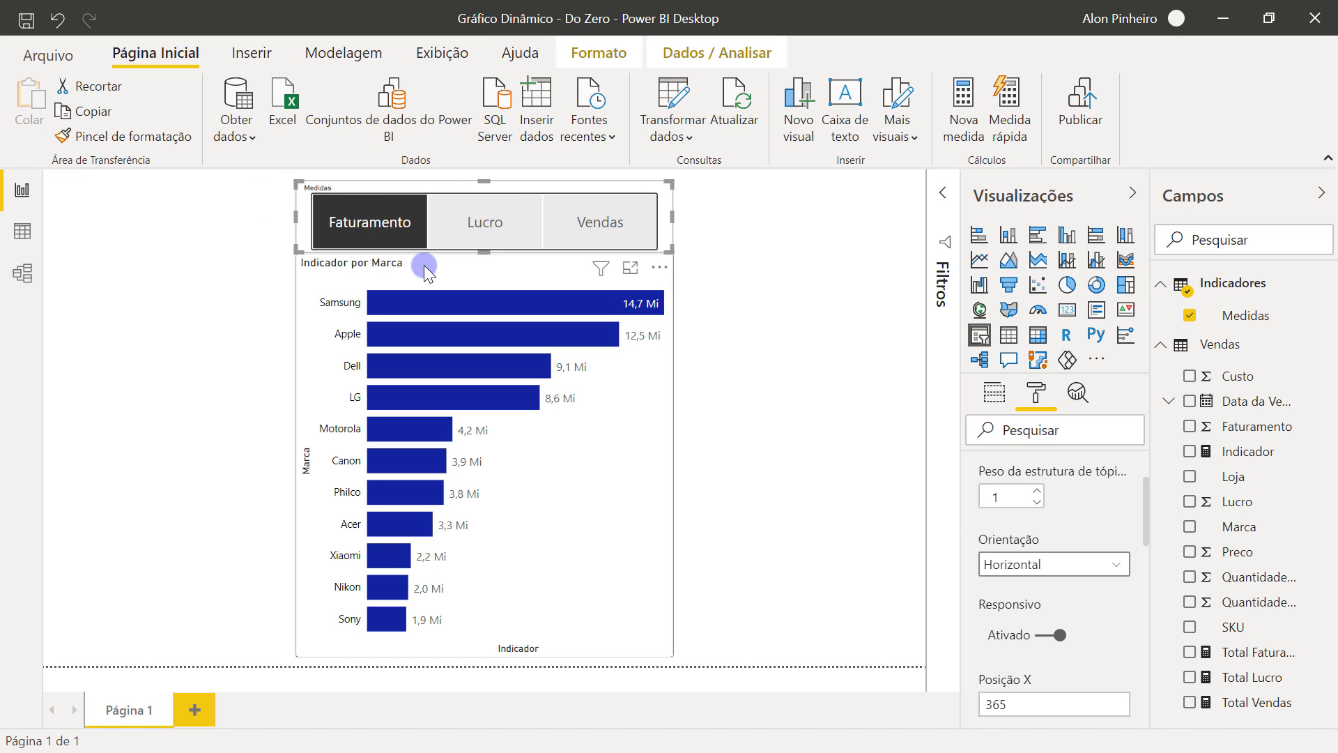
click(474, 261)
drag(484, 259, 483, 265)
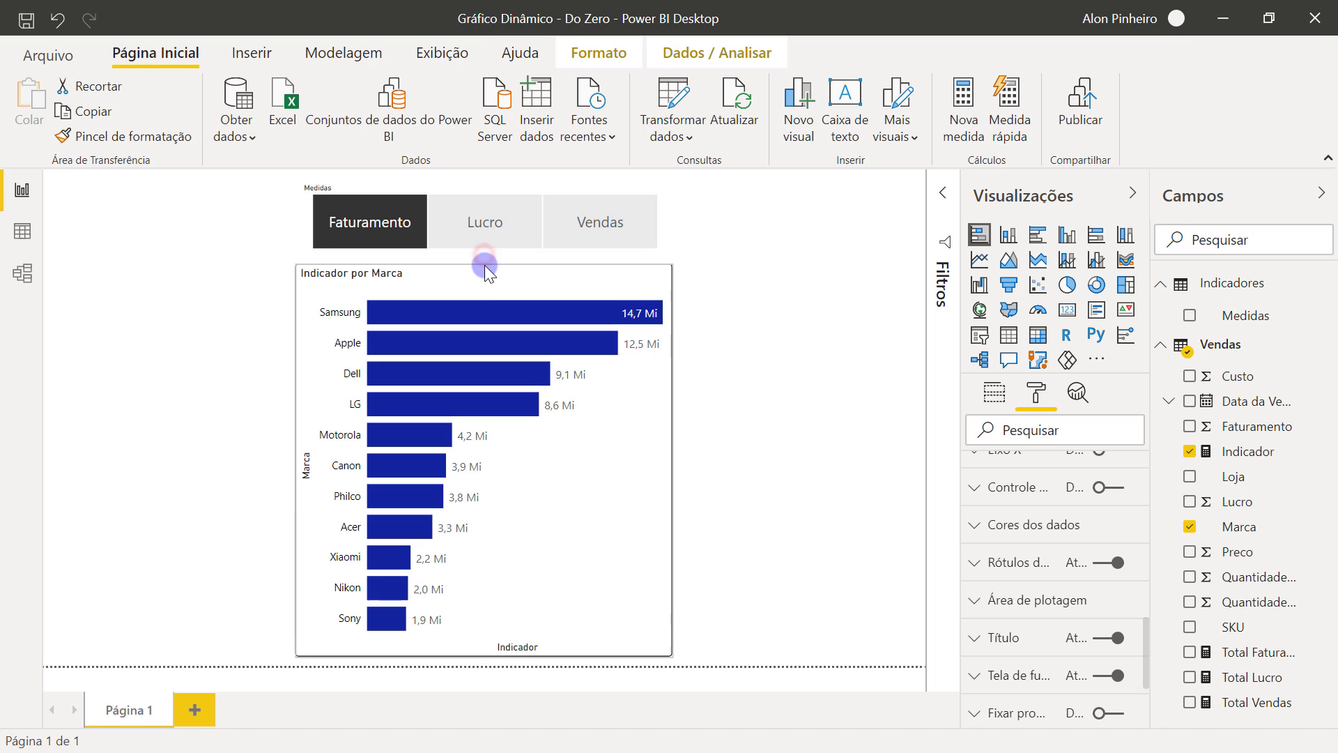
Format the slicer items with a dark blue theme background and a white font
click(665, 221)
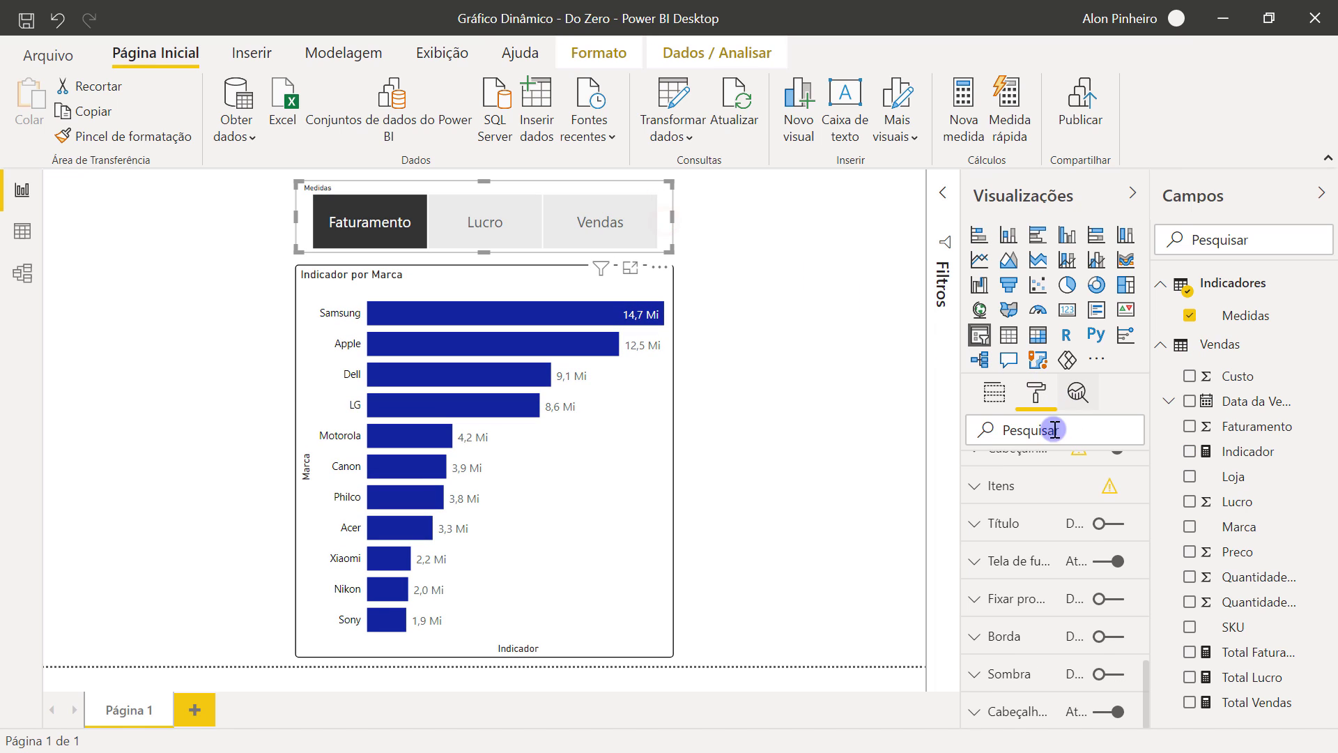
click(1011, 495)
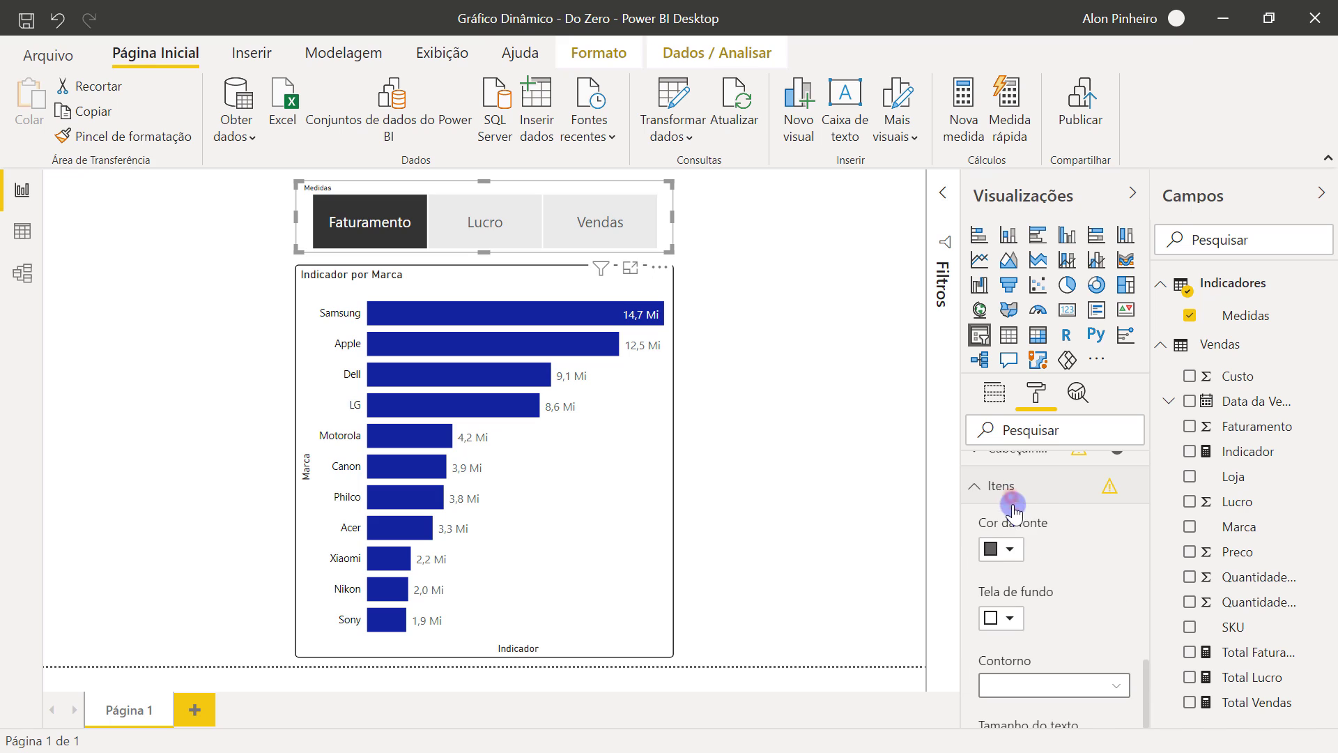
click(1001, 620)
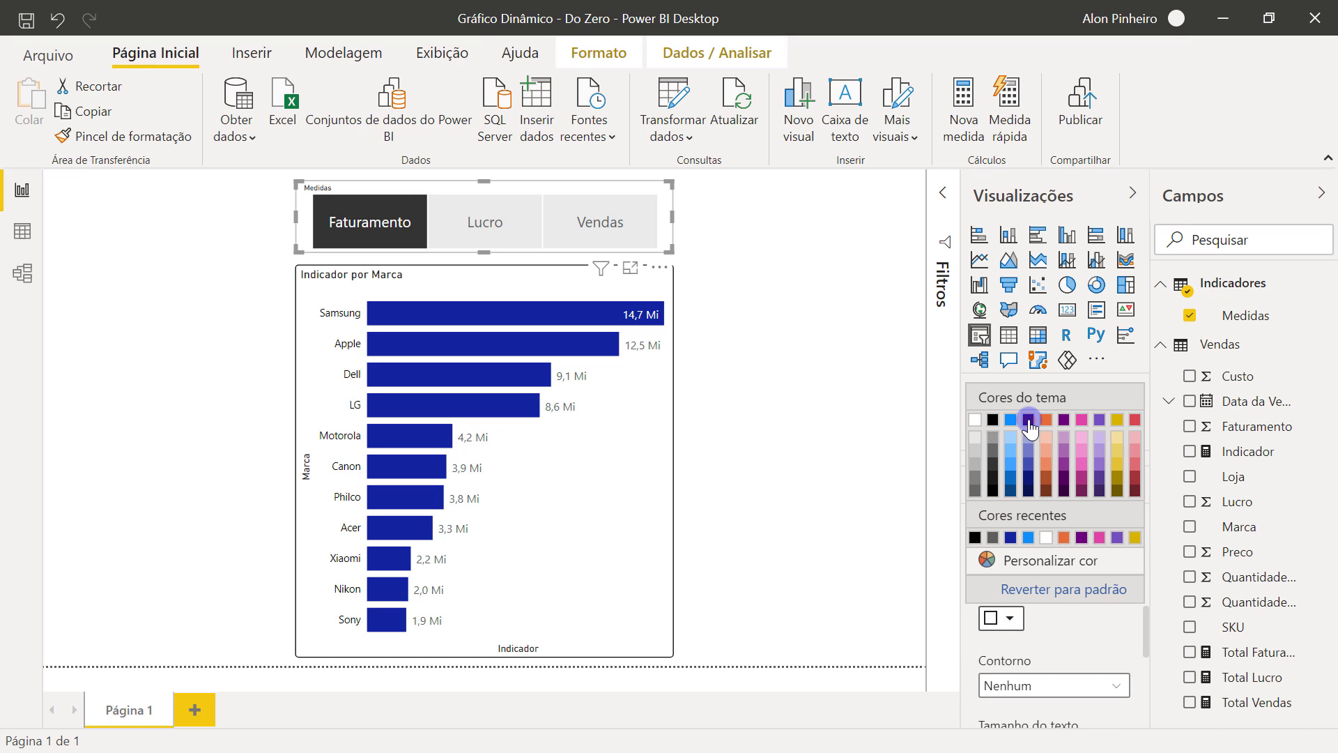
click(1030, 422)
click(1001, 550)
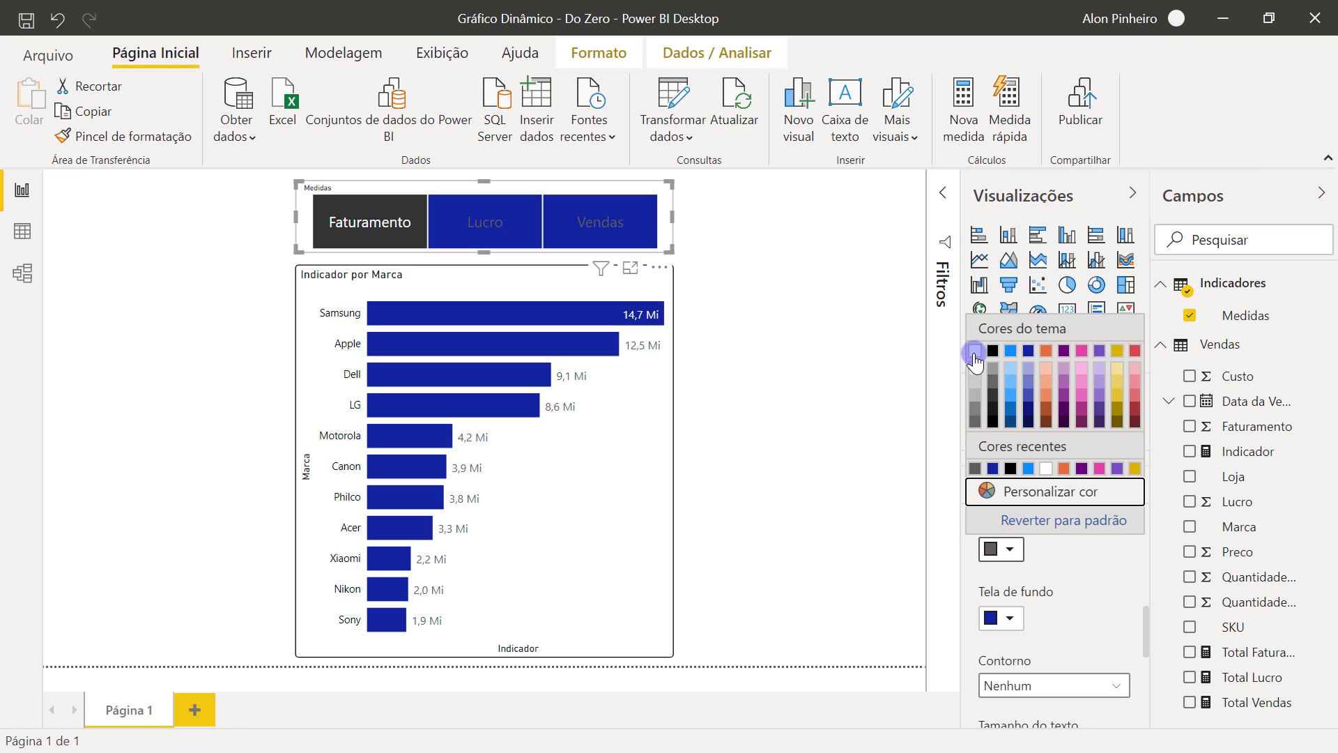
click(974, 350)
Turn on the slicer's border and round its corners by raising the border radius
scroll(993, 557, down, 5)
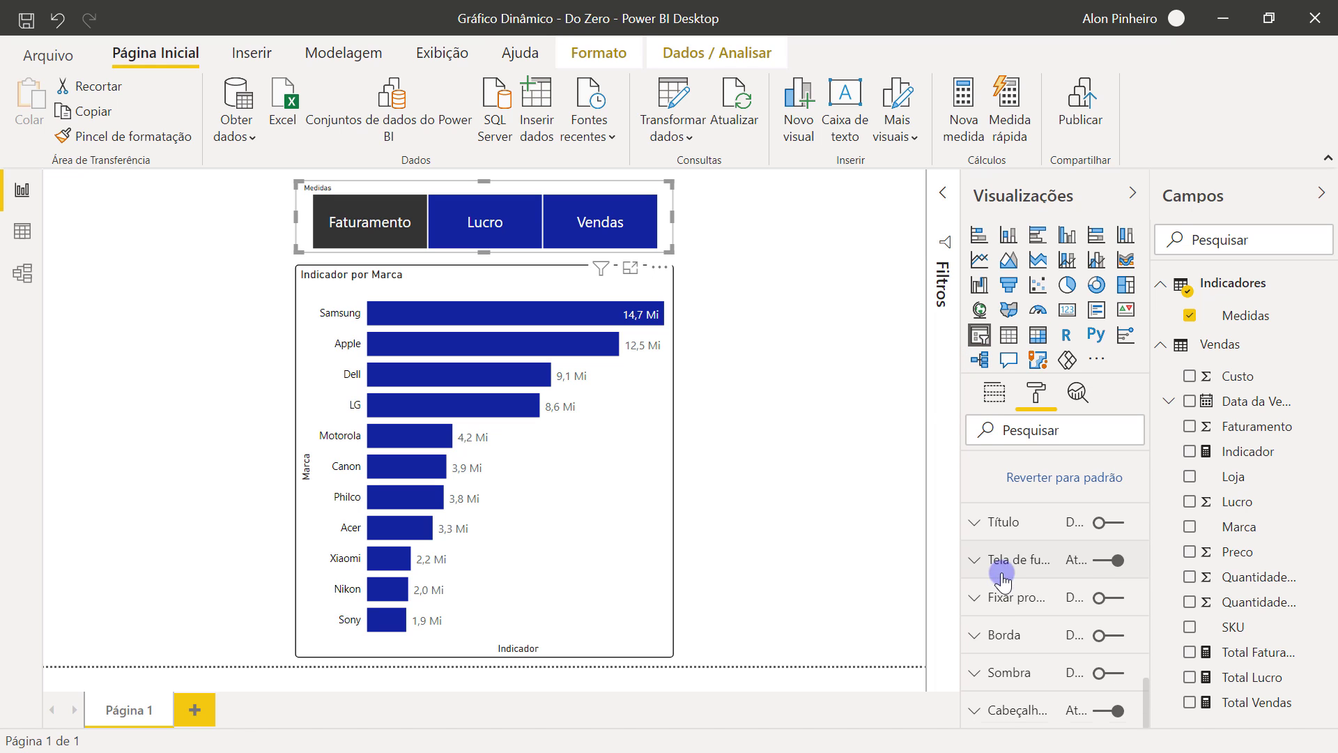
click(1099, 636)
click(1007, 634)
drag(1043, 575, 1057, 575)
click(901, 559)
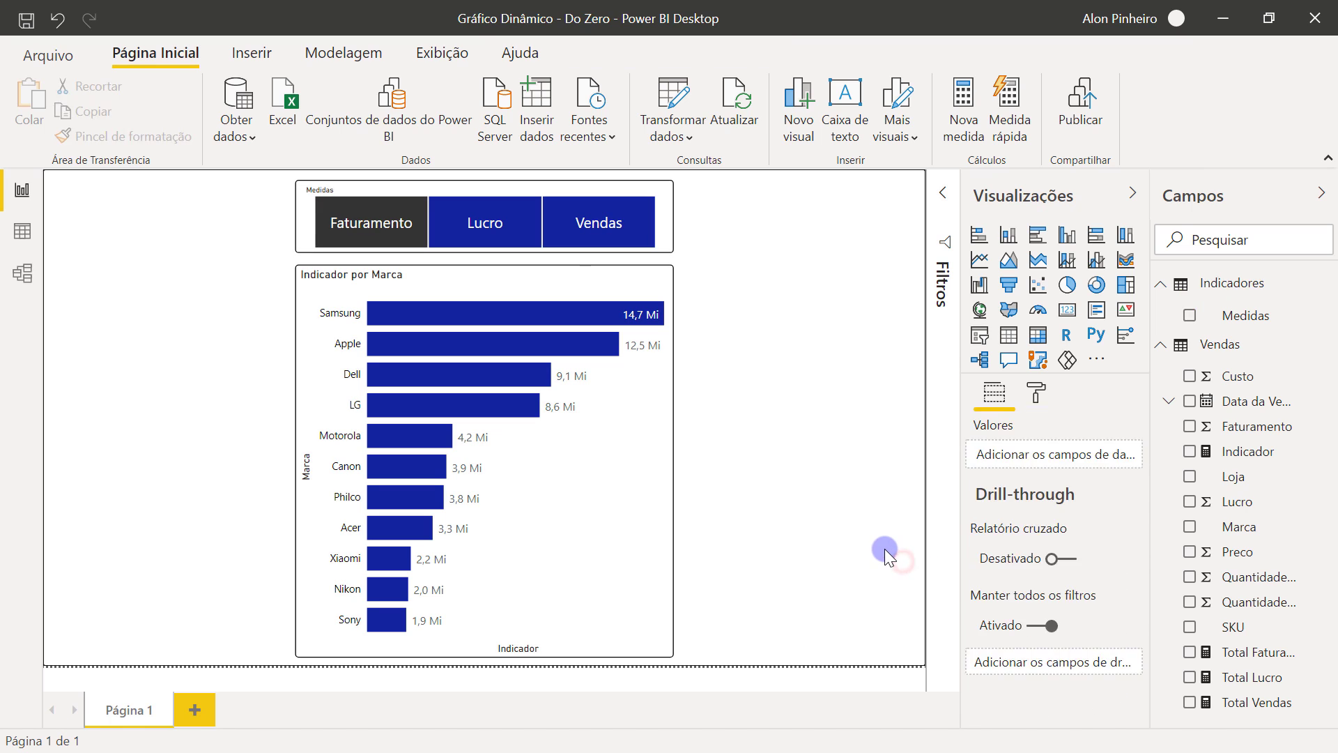
Test the restyled slicer by switching the chart between Faturamento, Lucro and Vendas, ending on Vendas
click(446, 227)
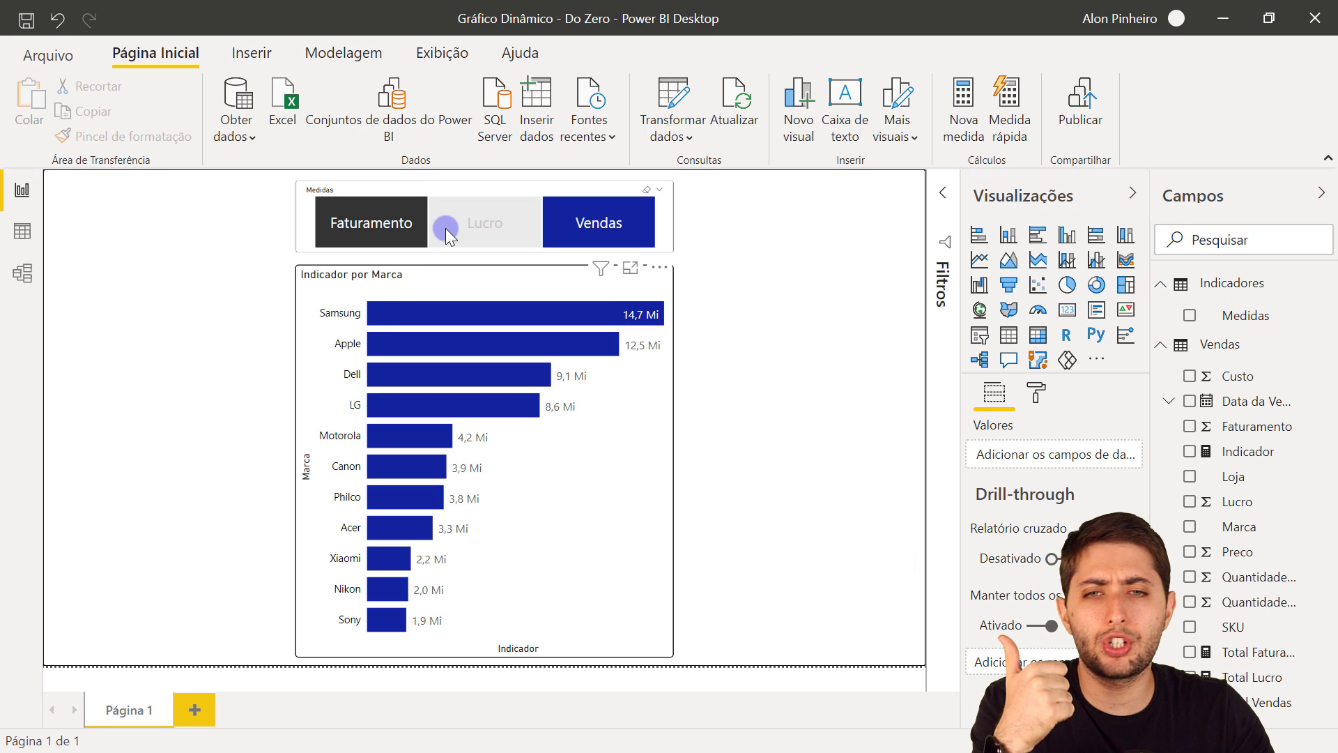
click(543, 235)
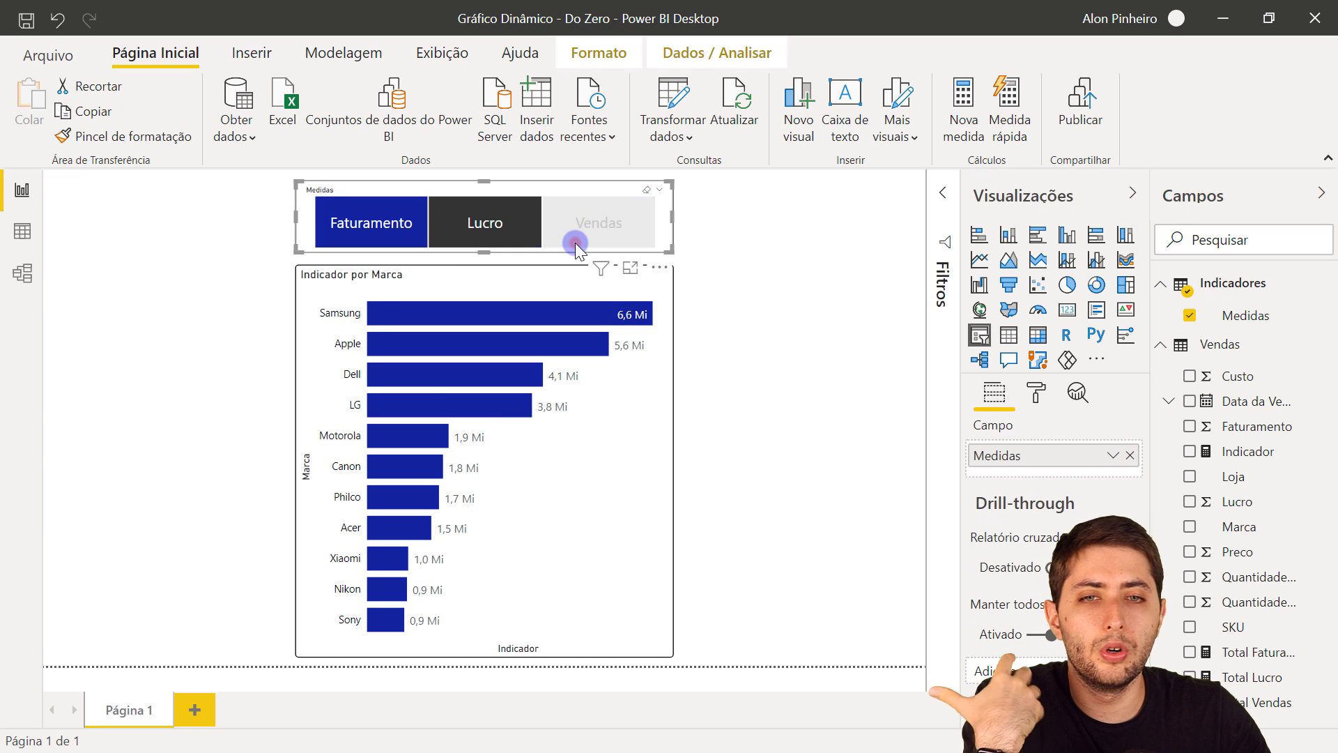
click(611, 229)
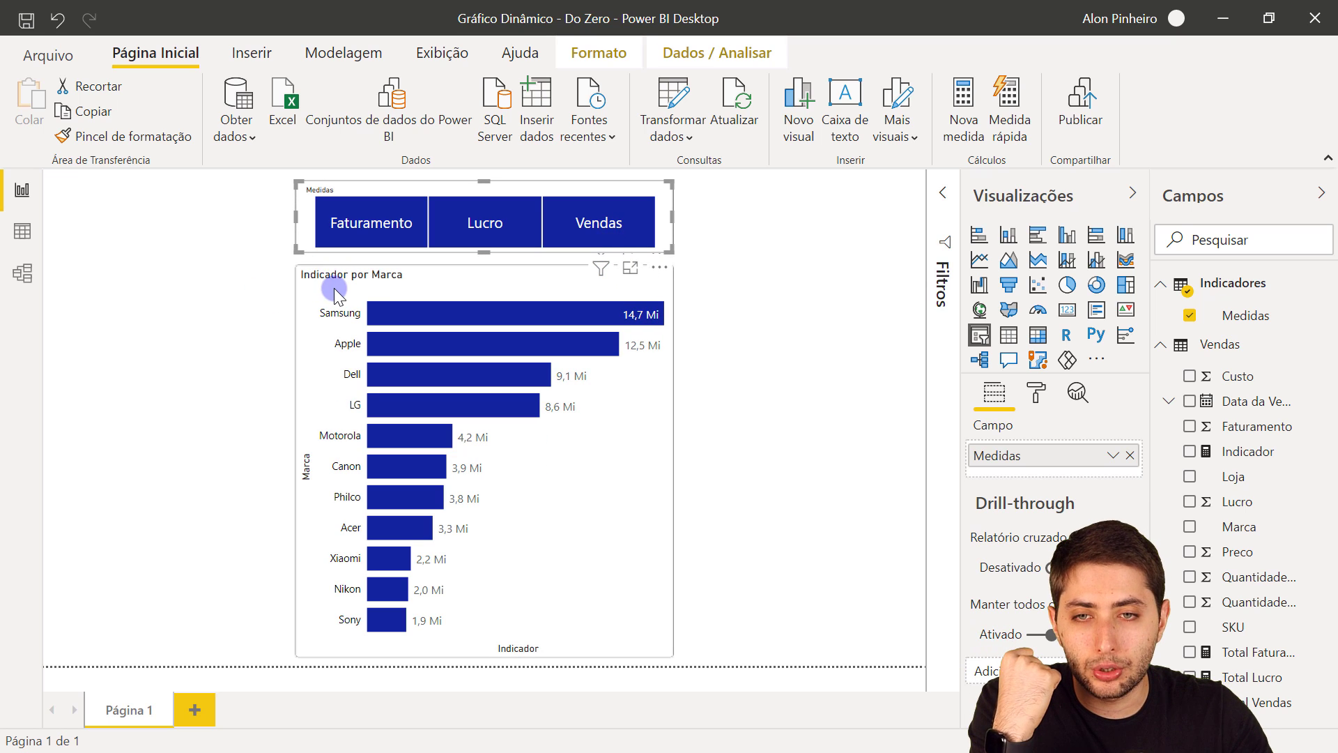
click(341, 233)
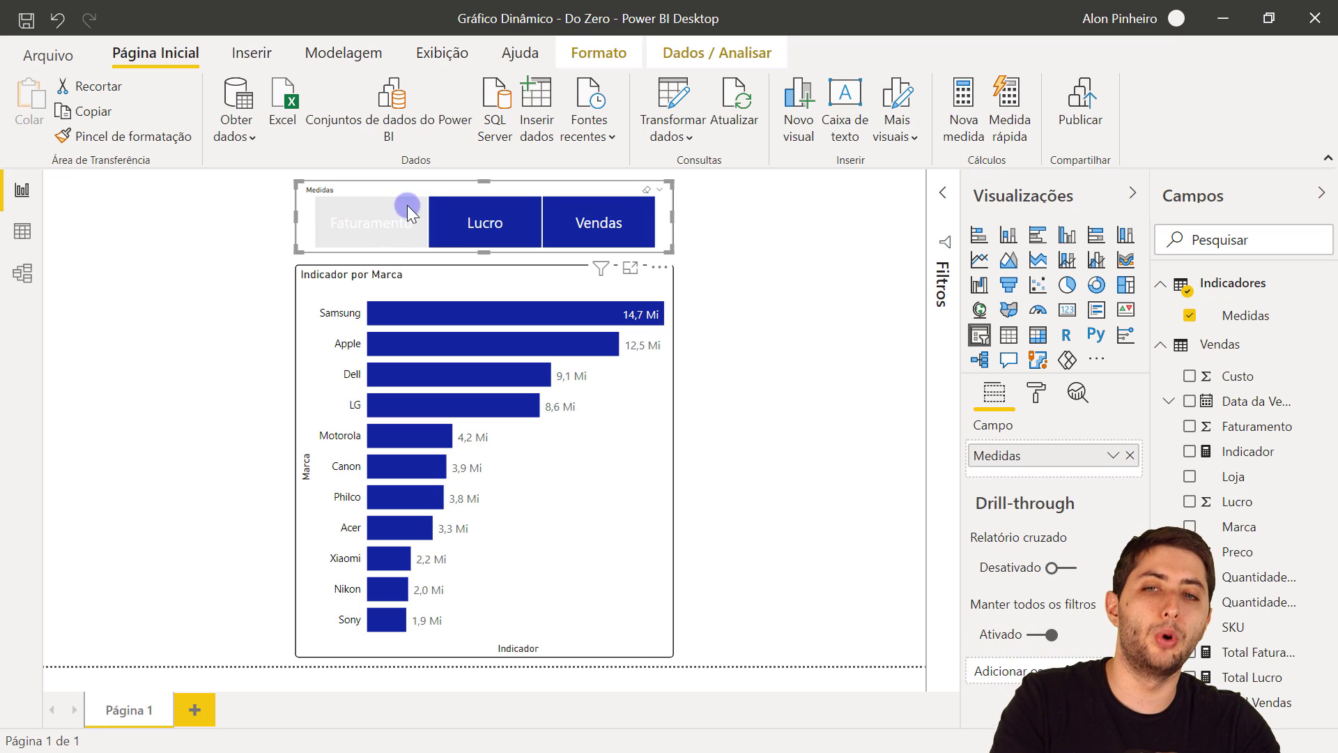
click(502, 211)
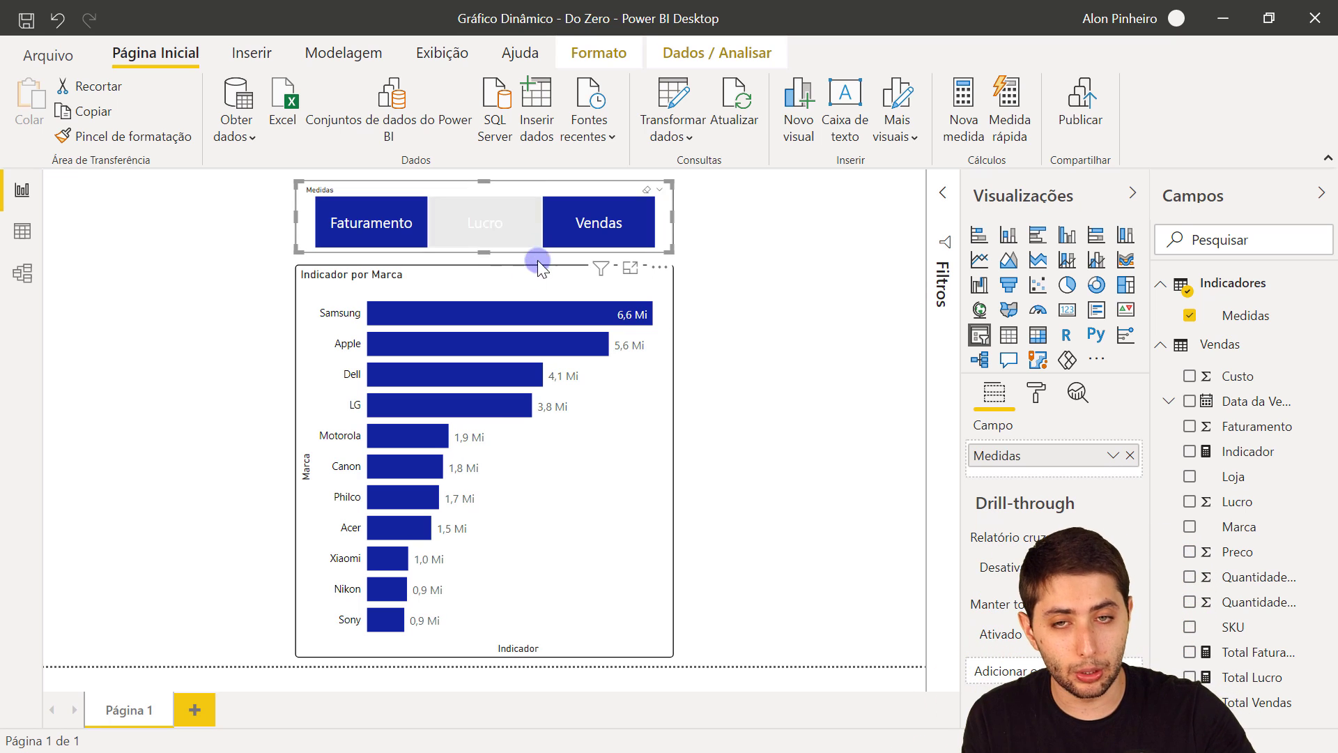
click(568, 216)
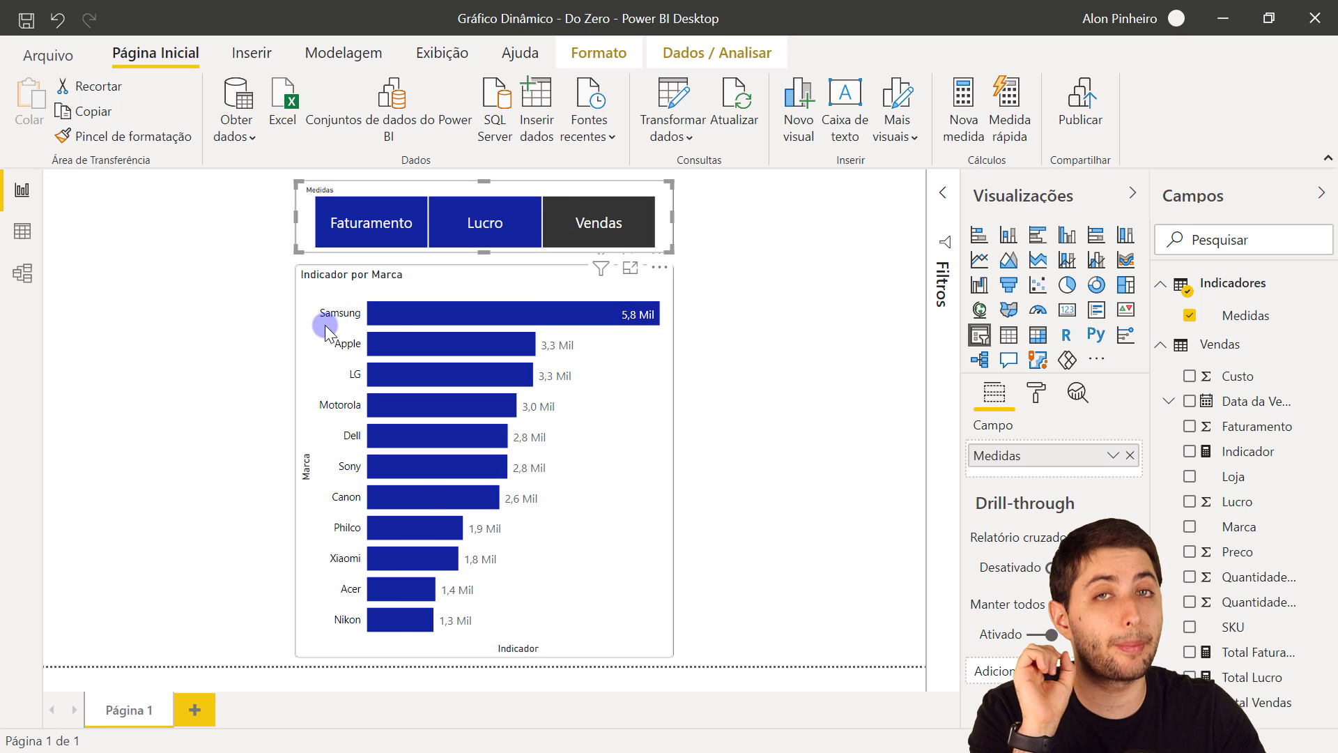
Select the bar chart and examine the Apple bar's Indicador value with Vendas chosen in the slicer
click(307, 341)
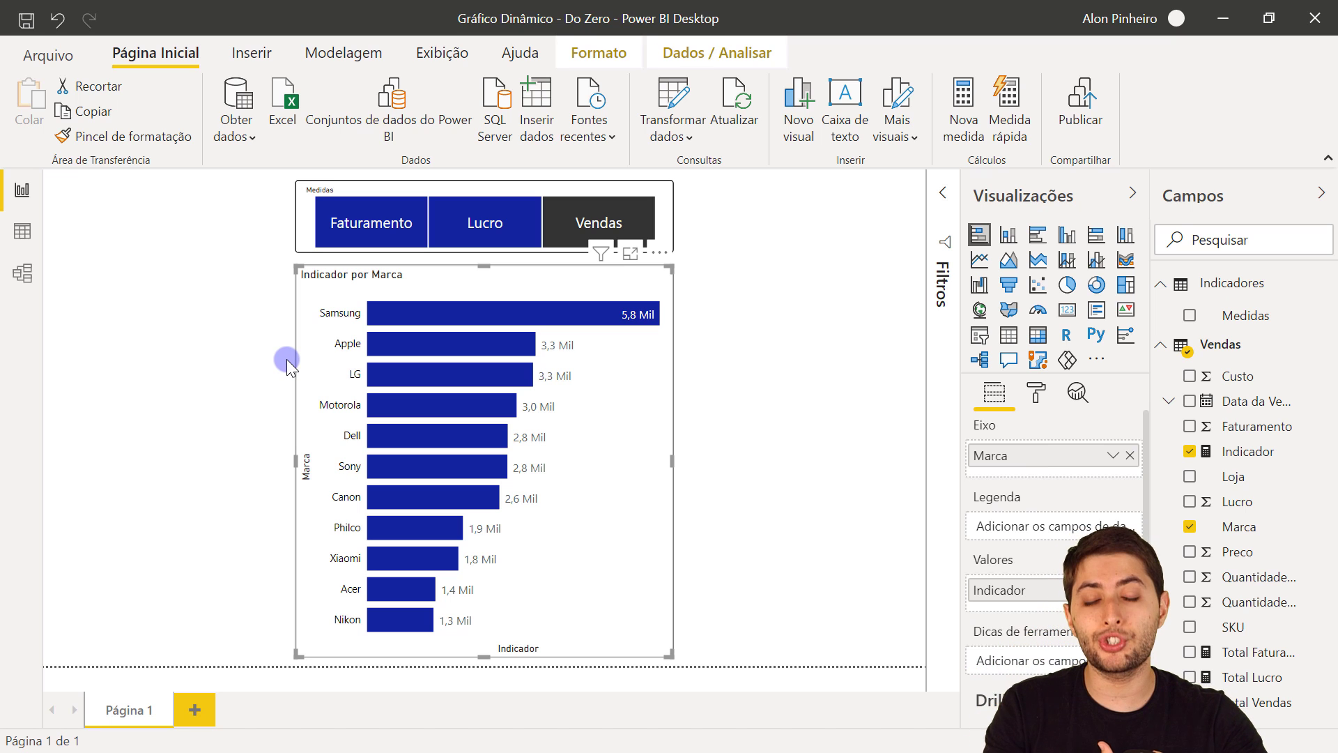
mouse_move(447, 345)
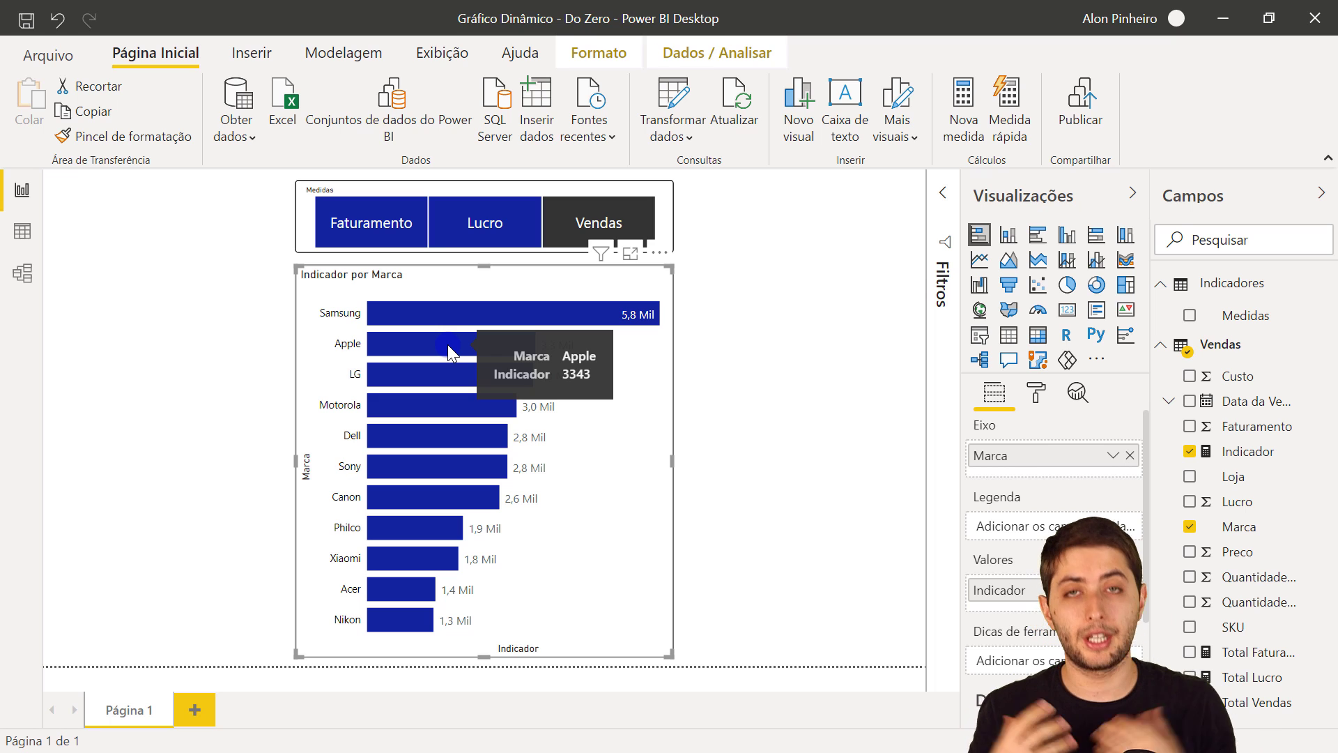
click(390, 210)
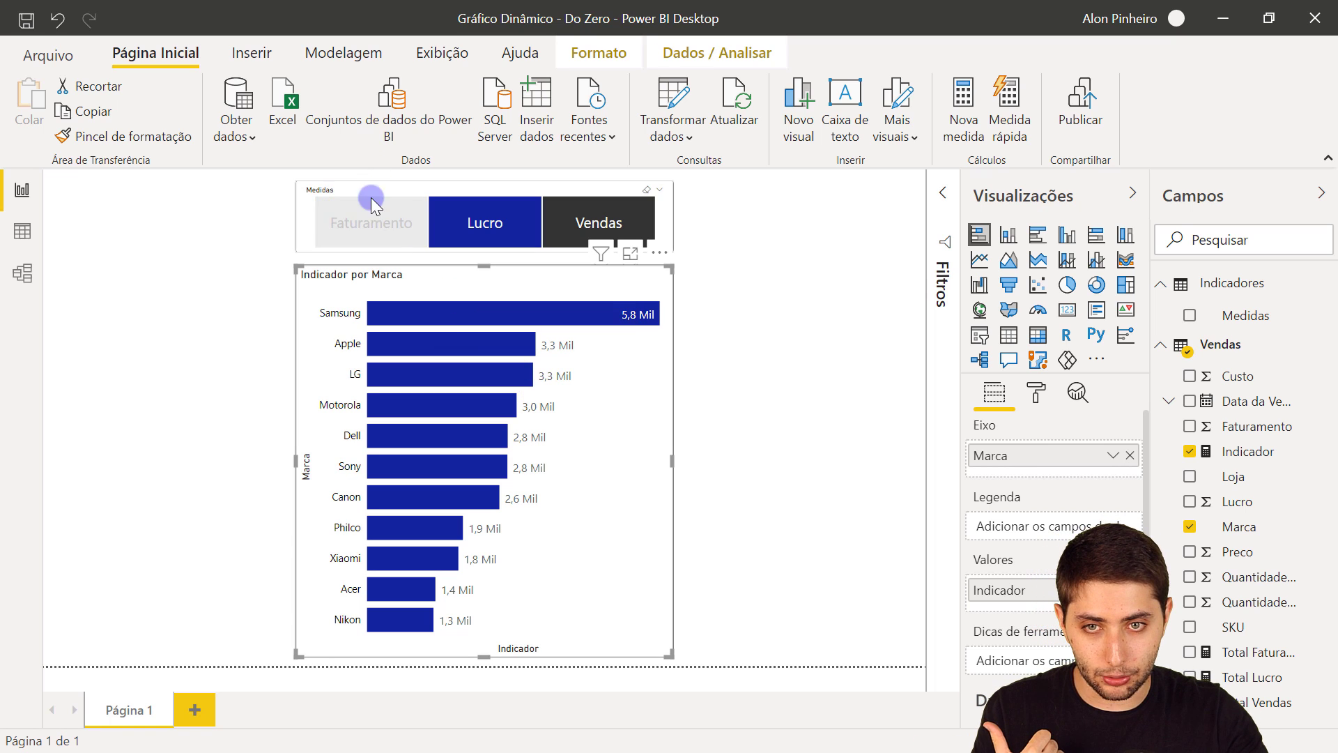
click(438, 229)
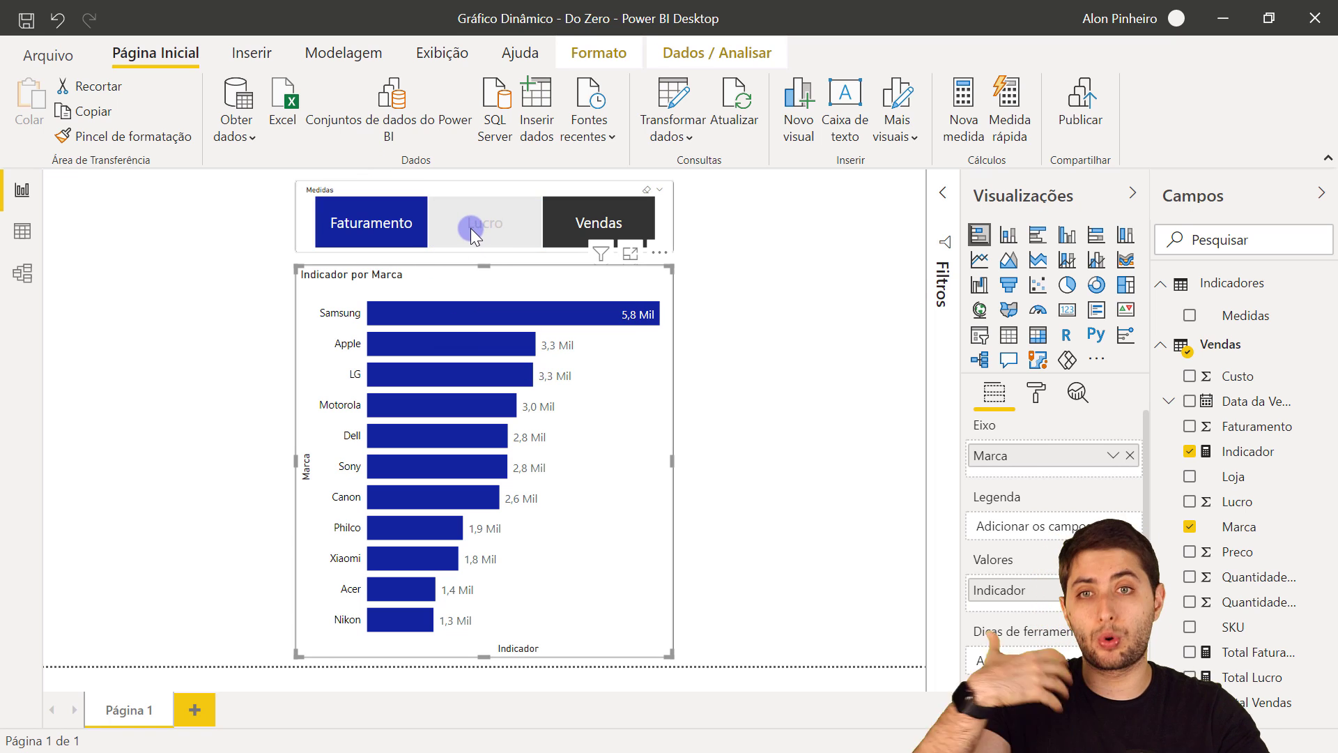
click(352, 211)
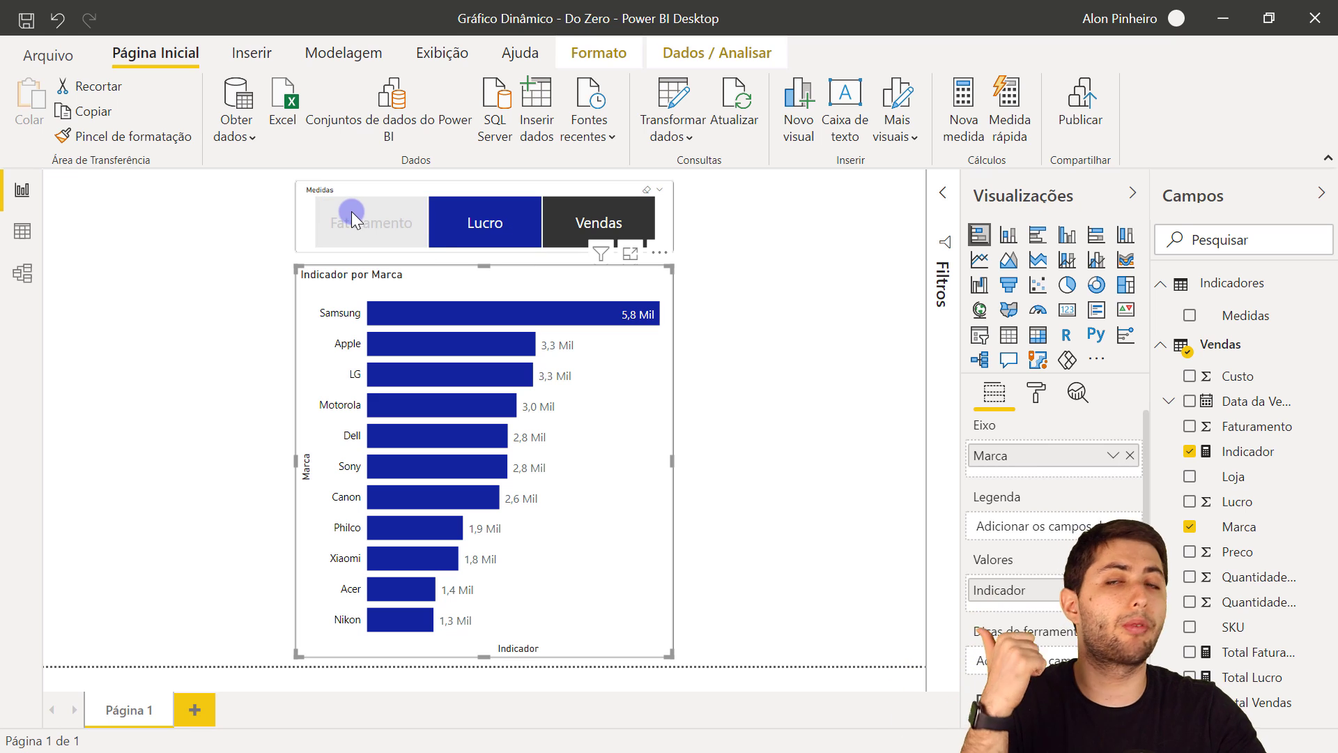
Switch the slicer to Faturamento and then Lucro, comparing the chart's title with the chosen measure
click(387, 225)
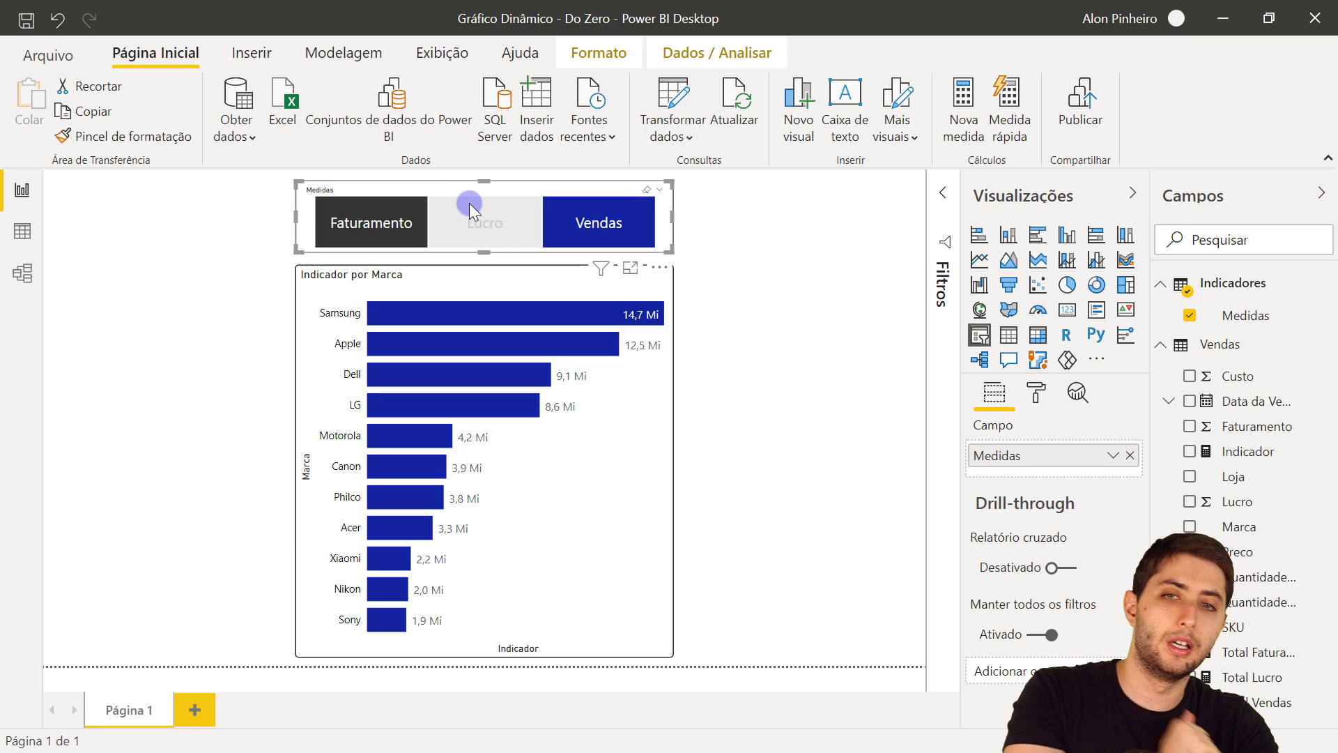
click(481, 216)
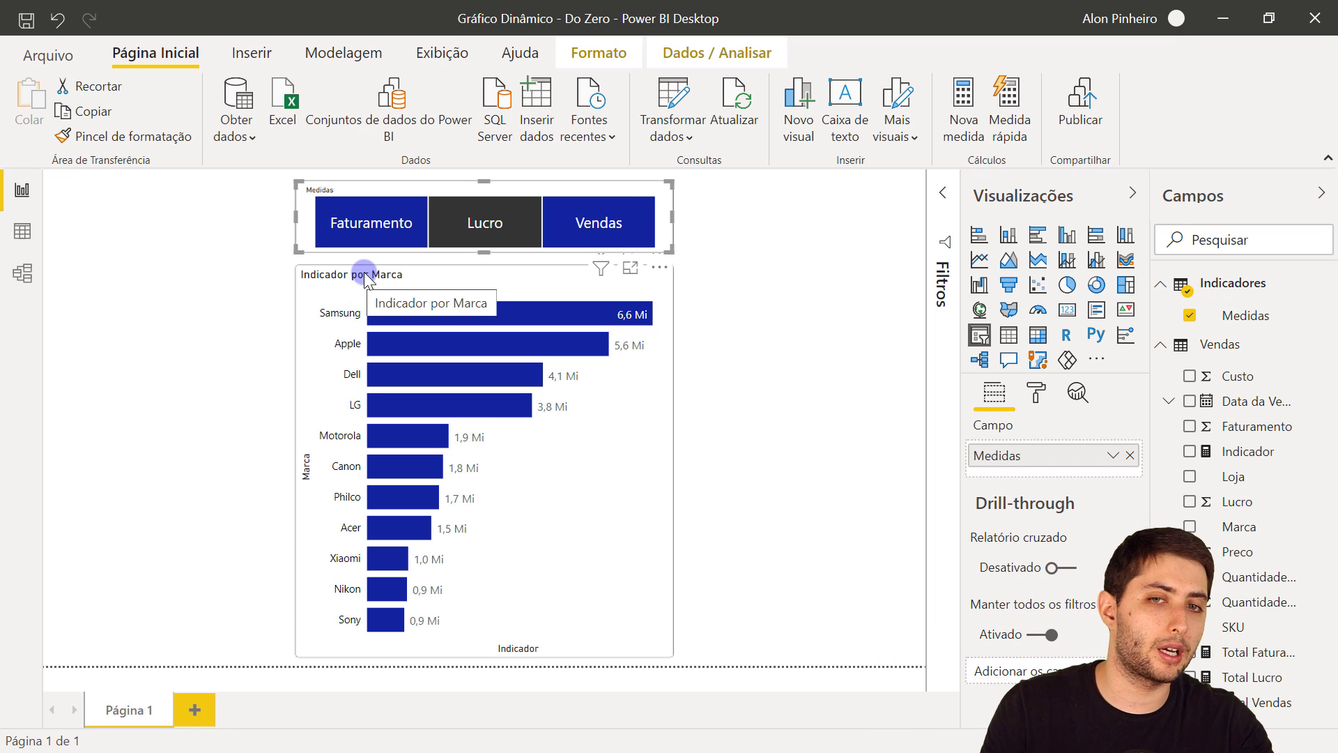
Create a new measure named Titulo in the Vendas table and start its formula with SWITCH
right_click(1228, 458)
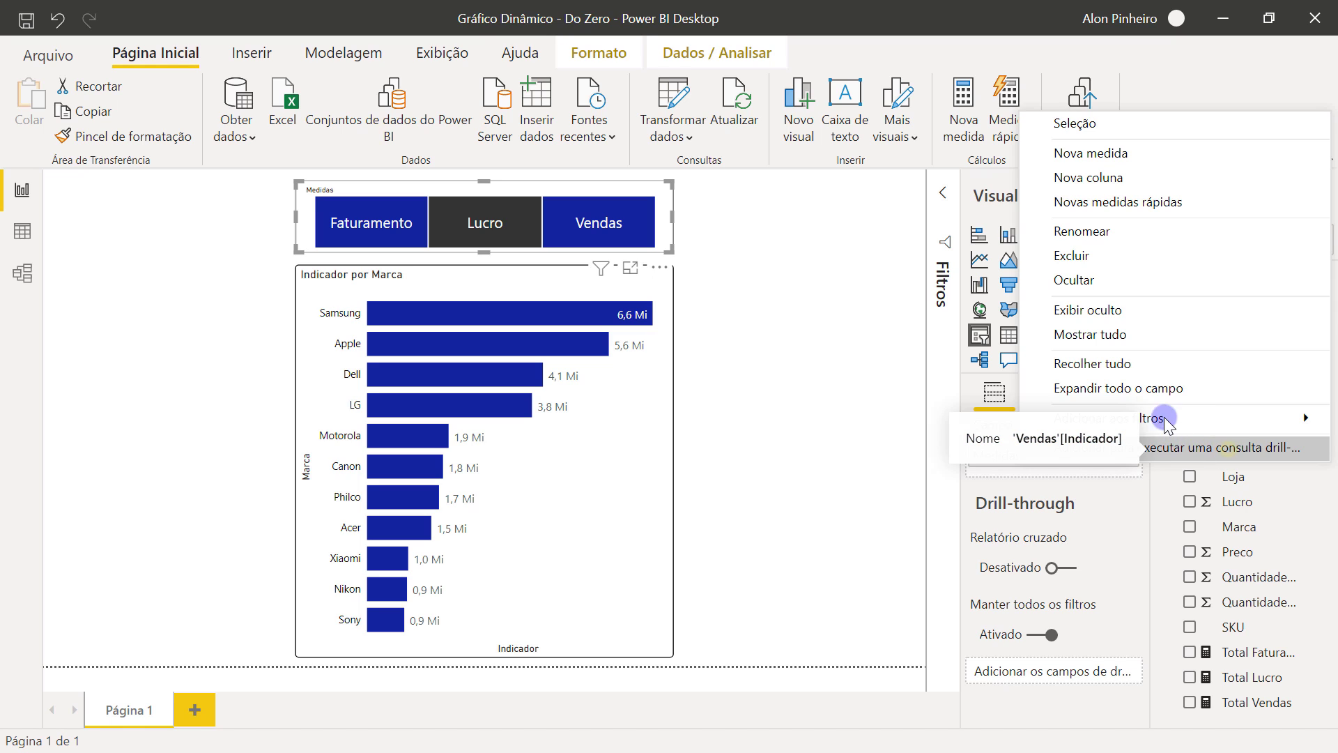
click(1164, 156)
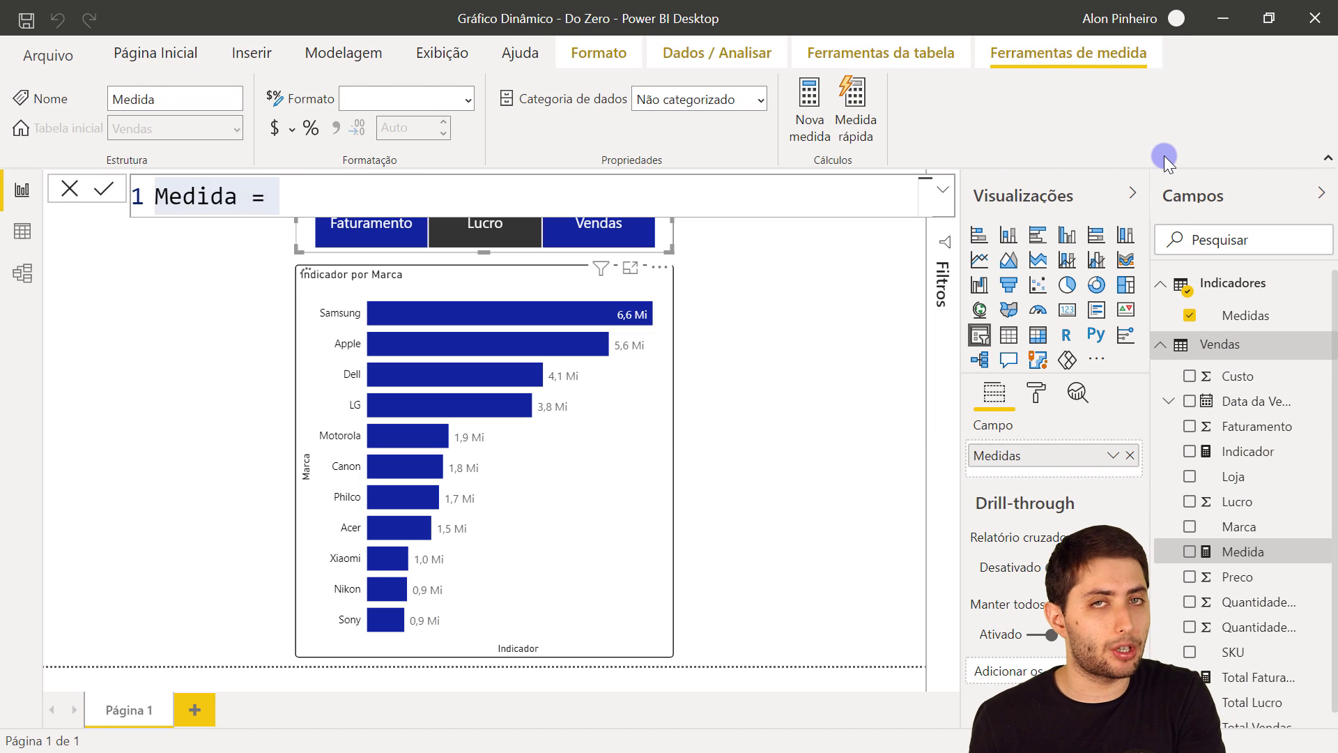
text(Titulo)
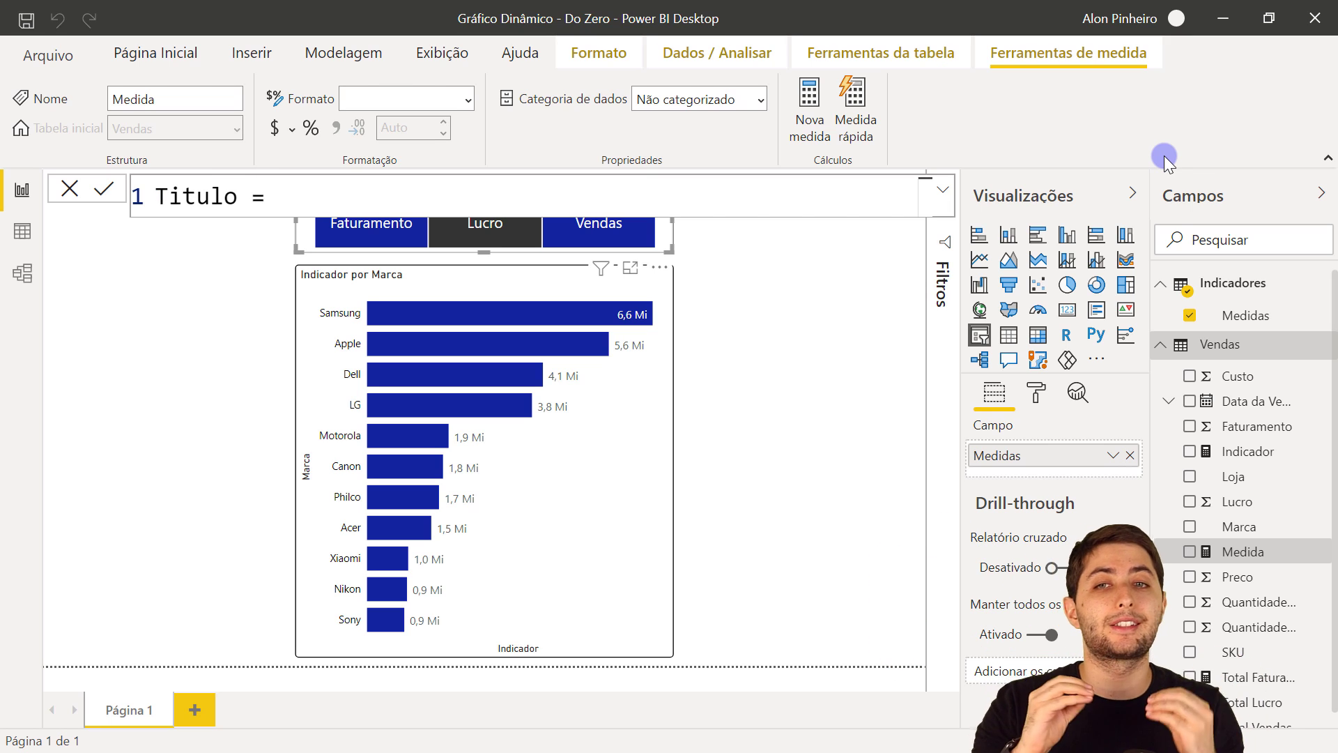
text( = SWITCH()
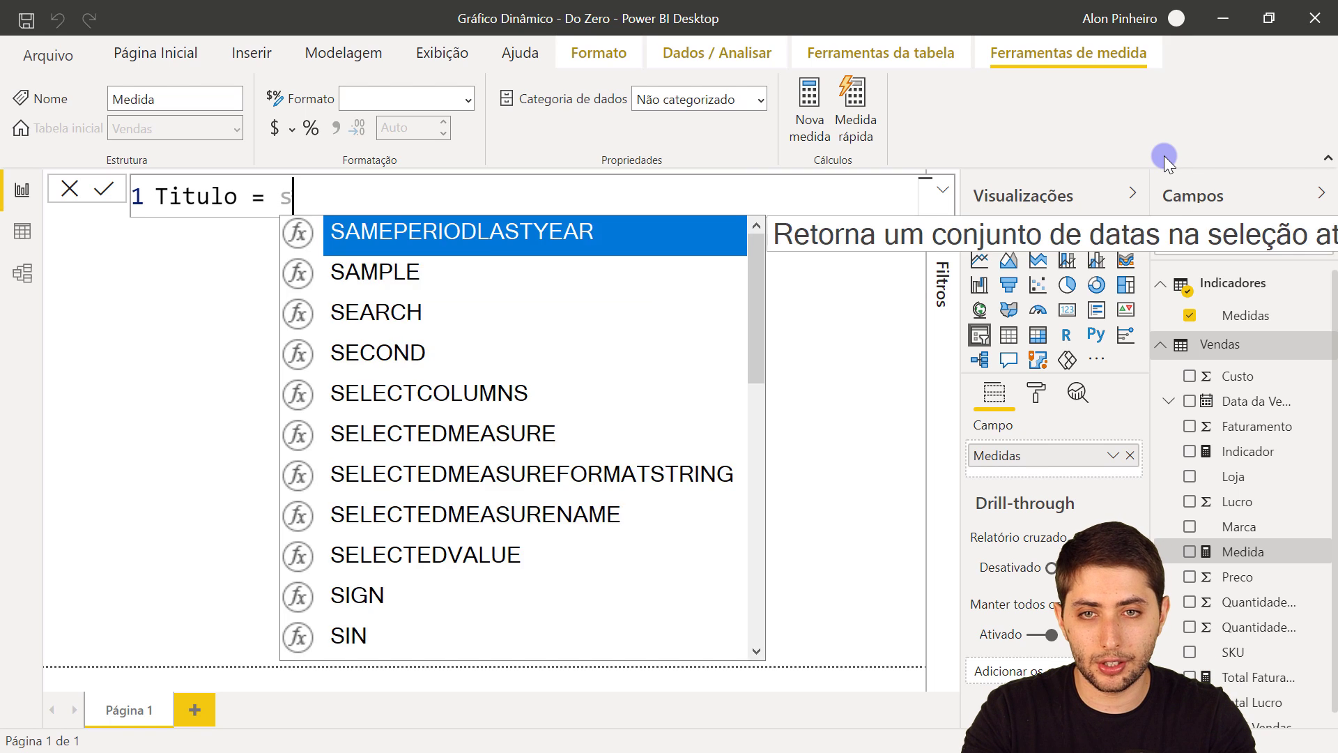
key(shift+Return)
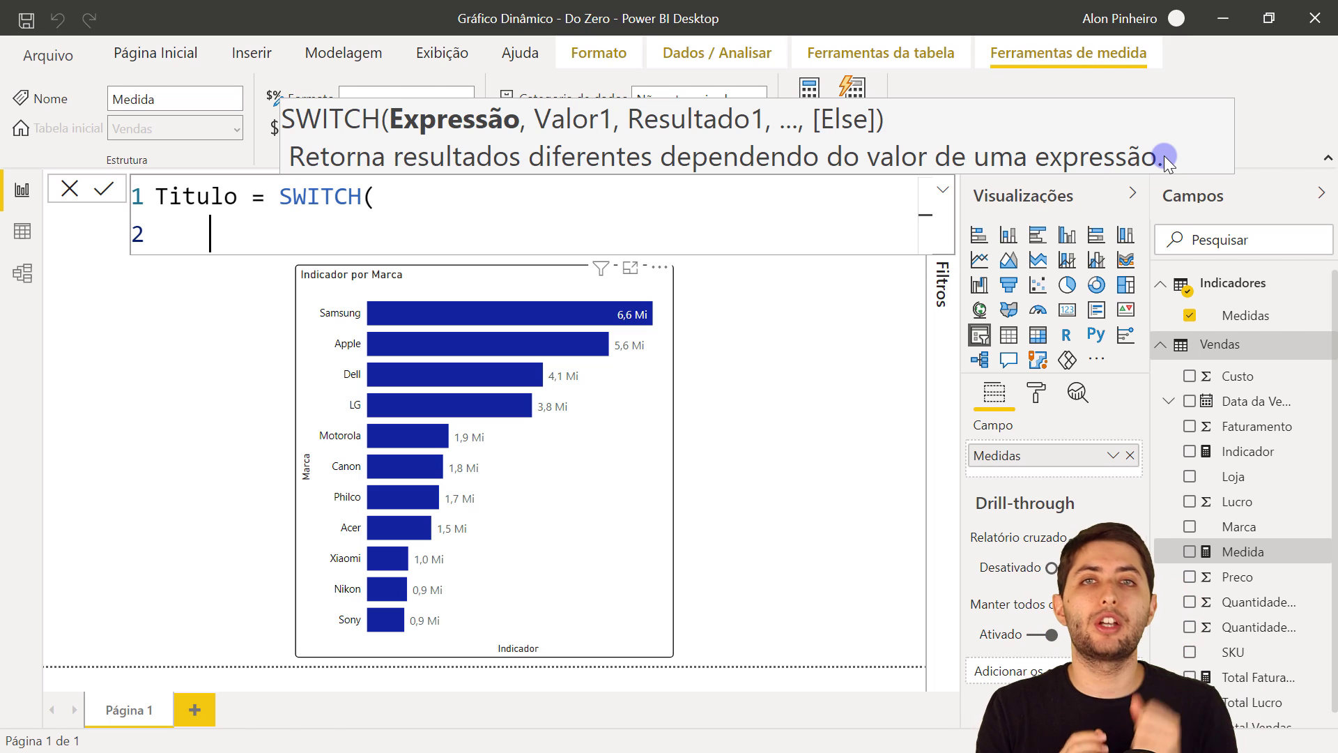
Enter SELECTEDVALUE(Indicadores[Medidas]) as the SWITCH expression on its own line
text(selete)
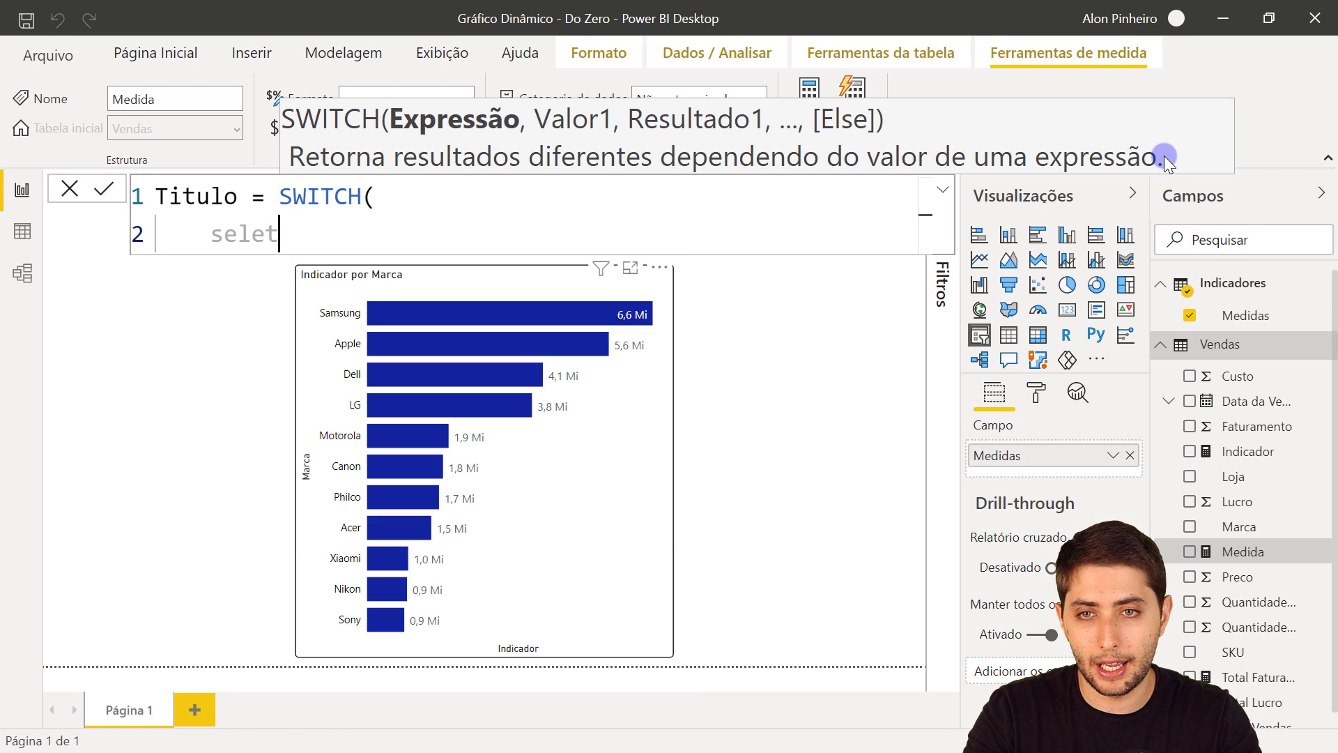
key(BackSpace)
text(ctedvalu)
key(Tab)
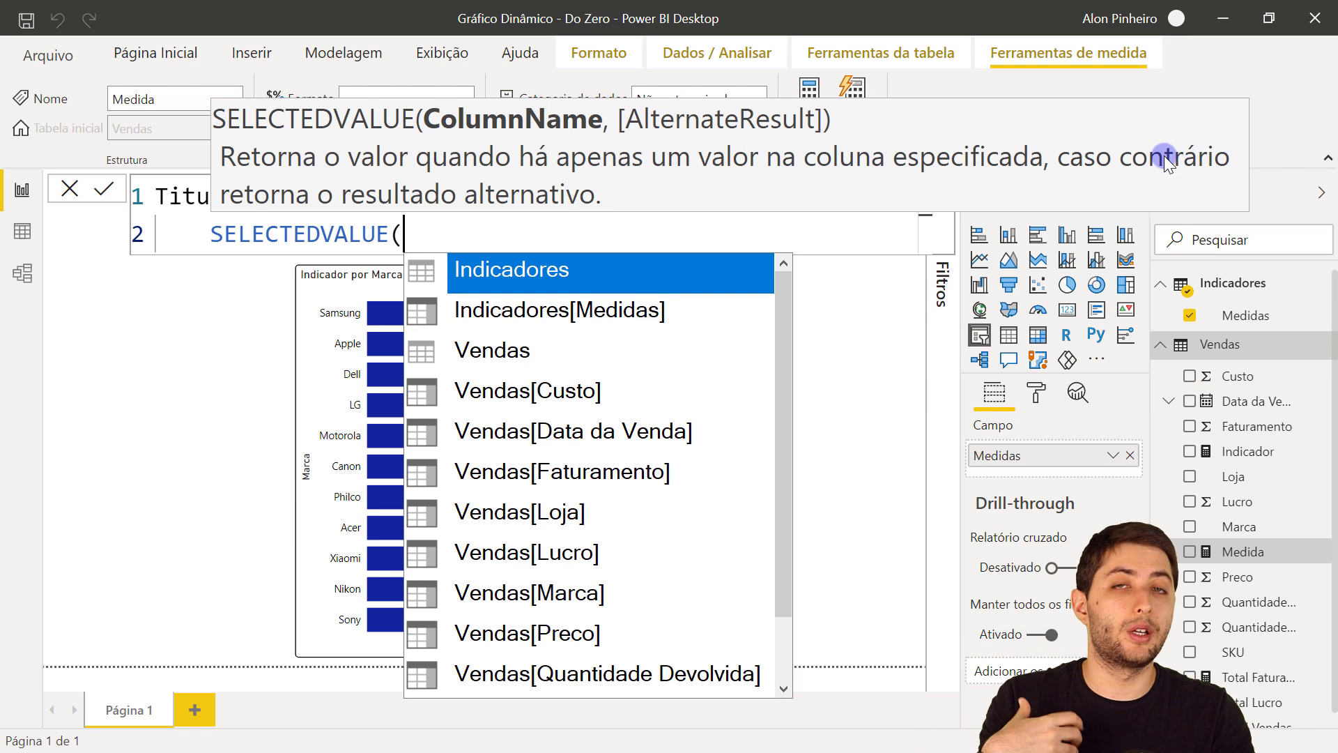
text(m)
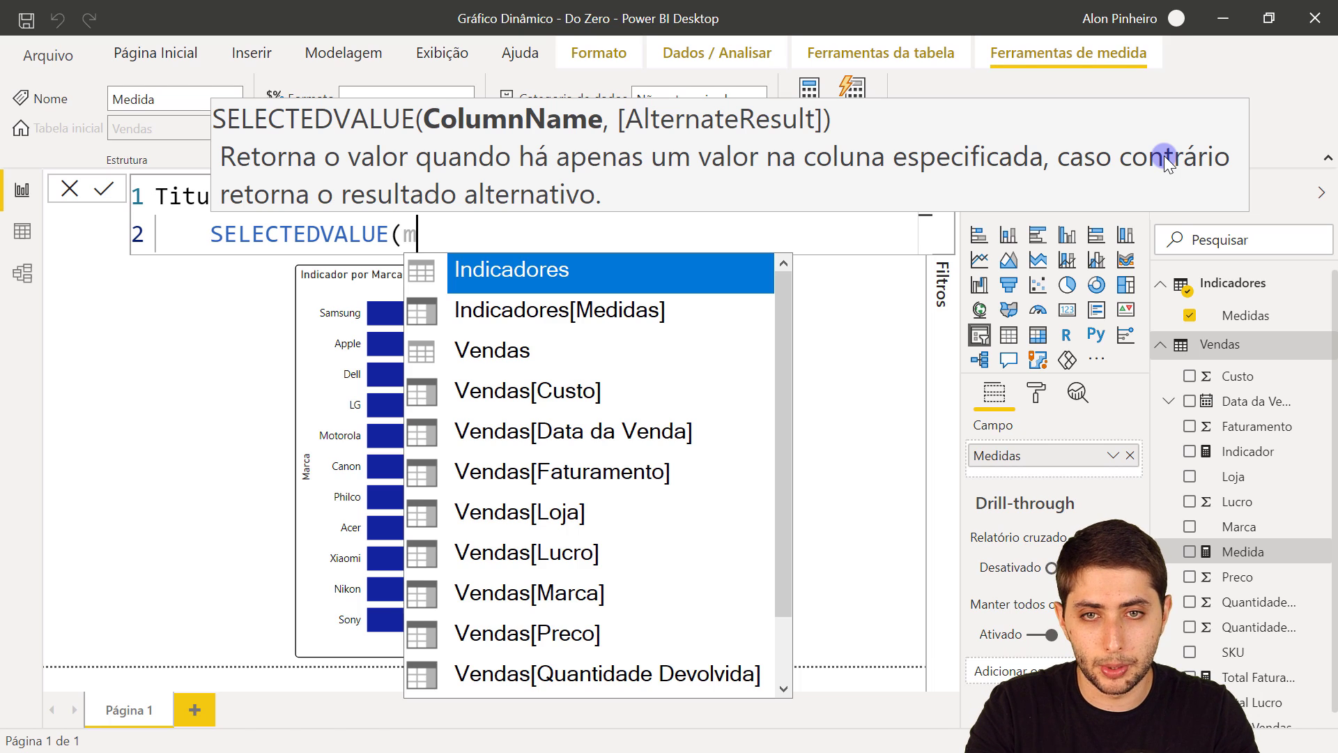
text(eddas)
key(BackSpace)
key(BackSpace)
key(BackSpace)
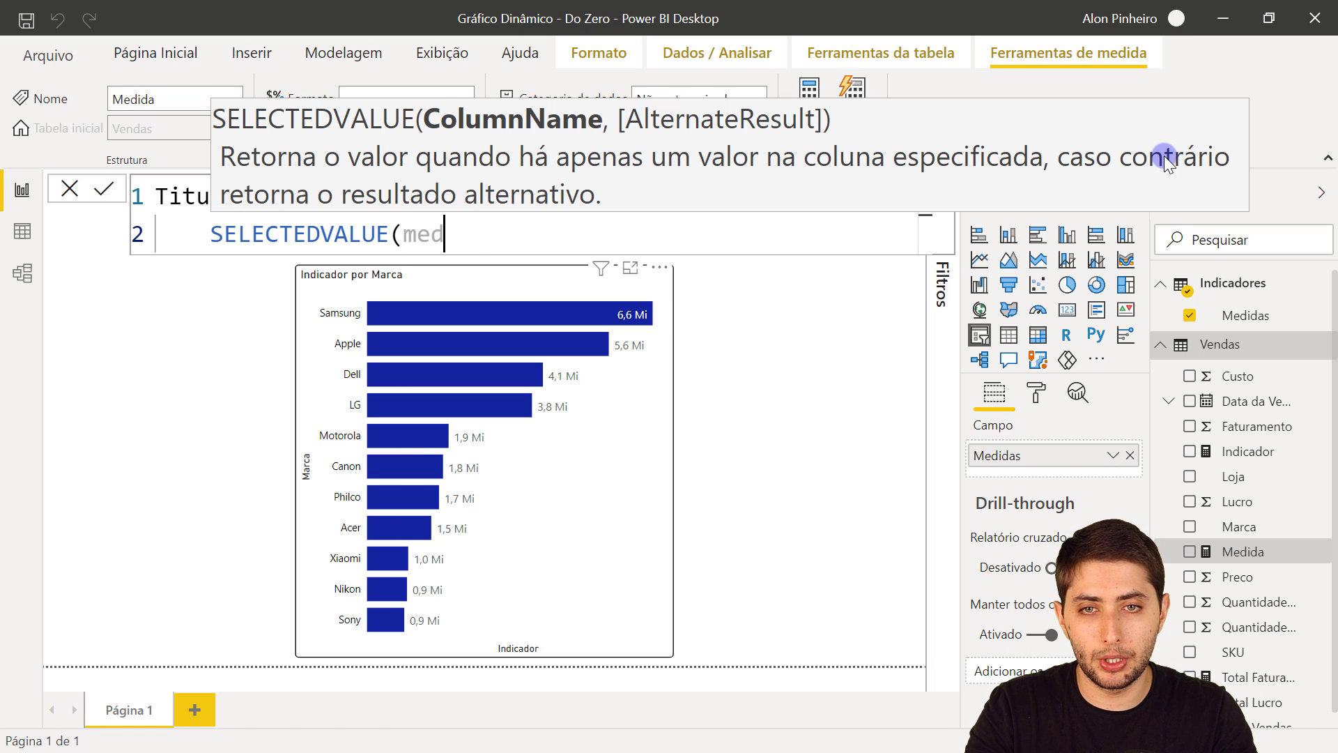
key(Tab)
text())
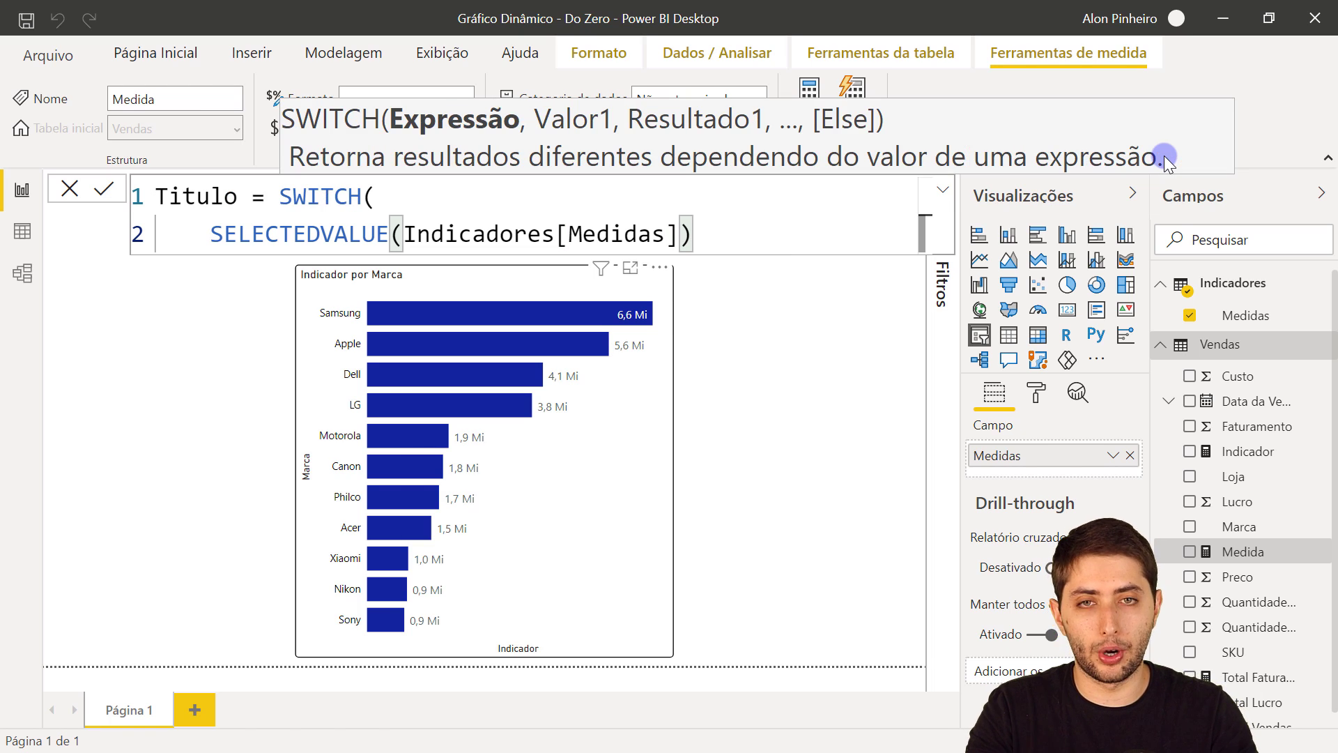
text(,)
key(shift+Return)
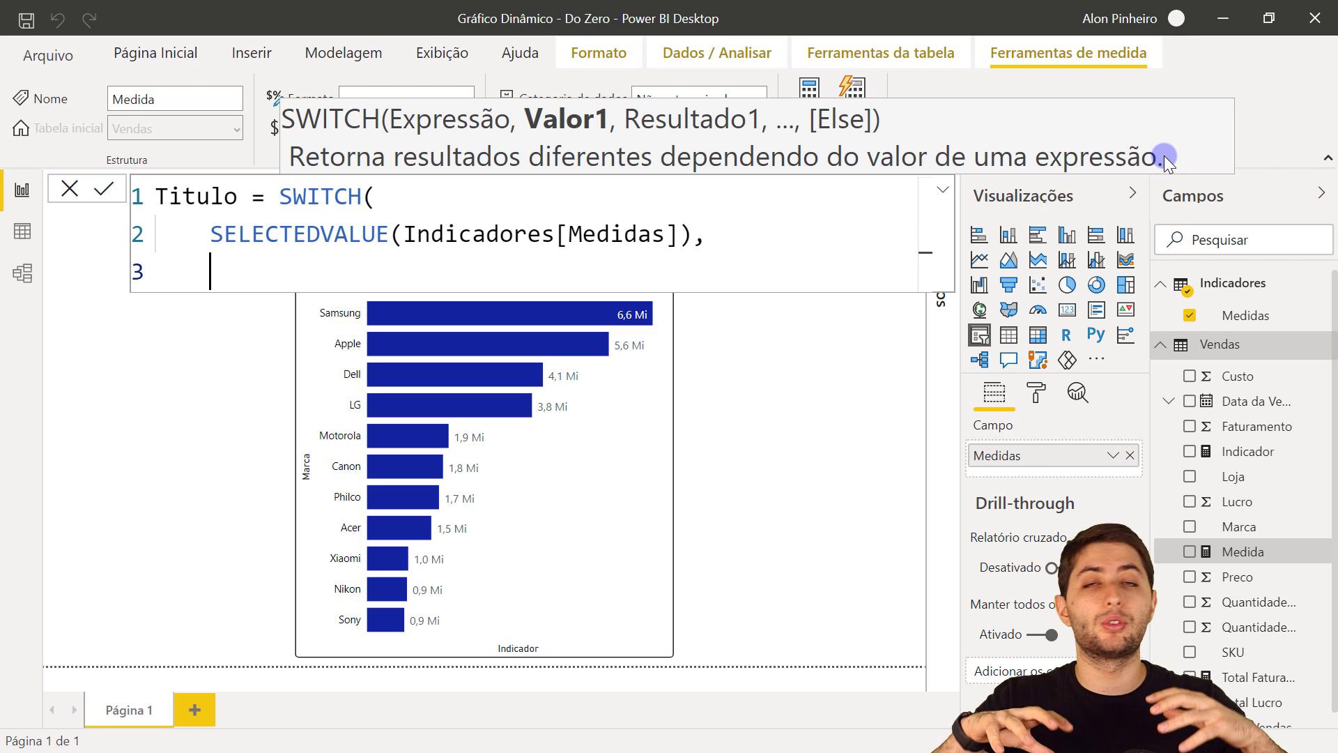
Add the first SWITCH case, returning "Vendas por Marca" for "Vendas", on its own line
text("Vendas",)
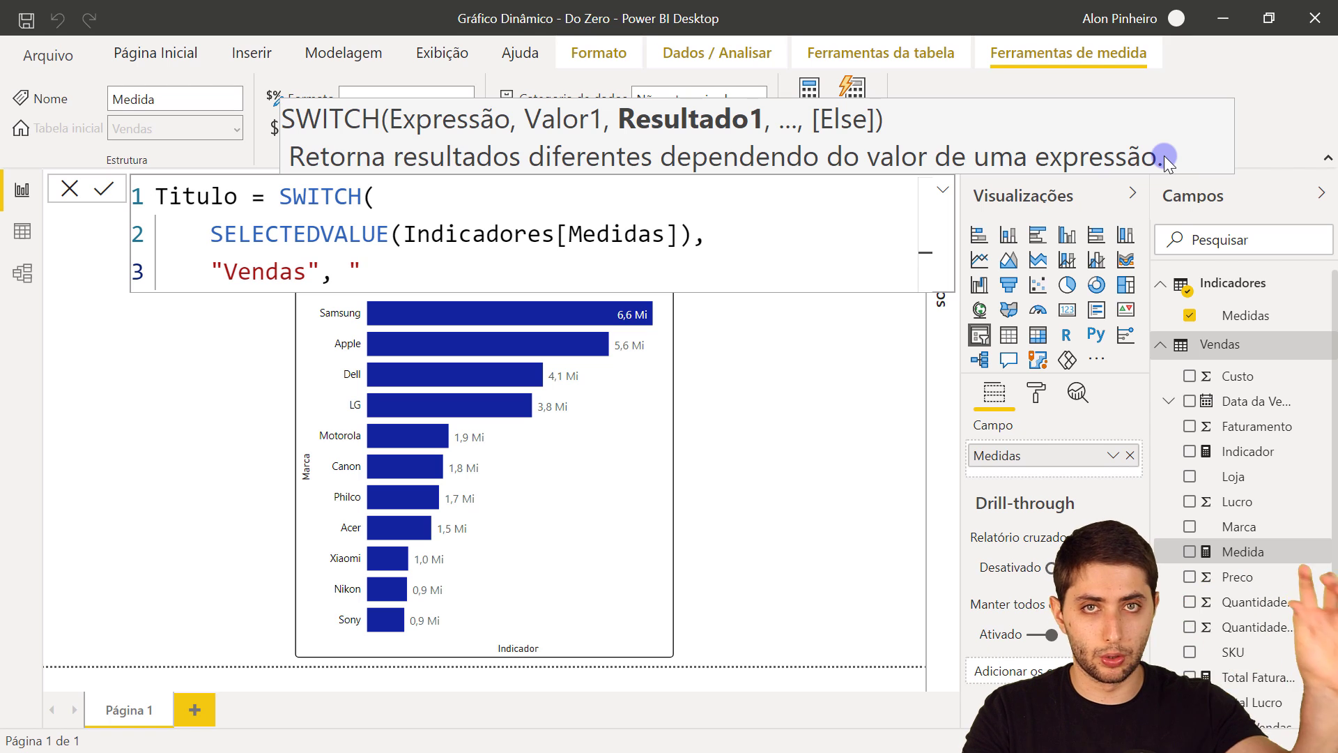
text(endas por Marca")
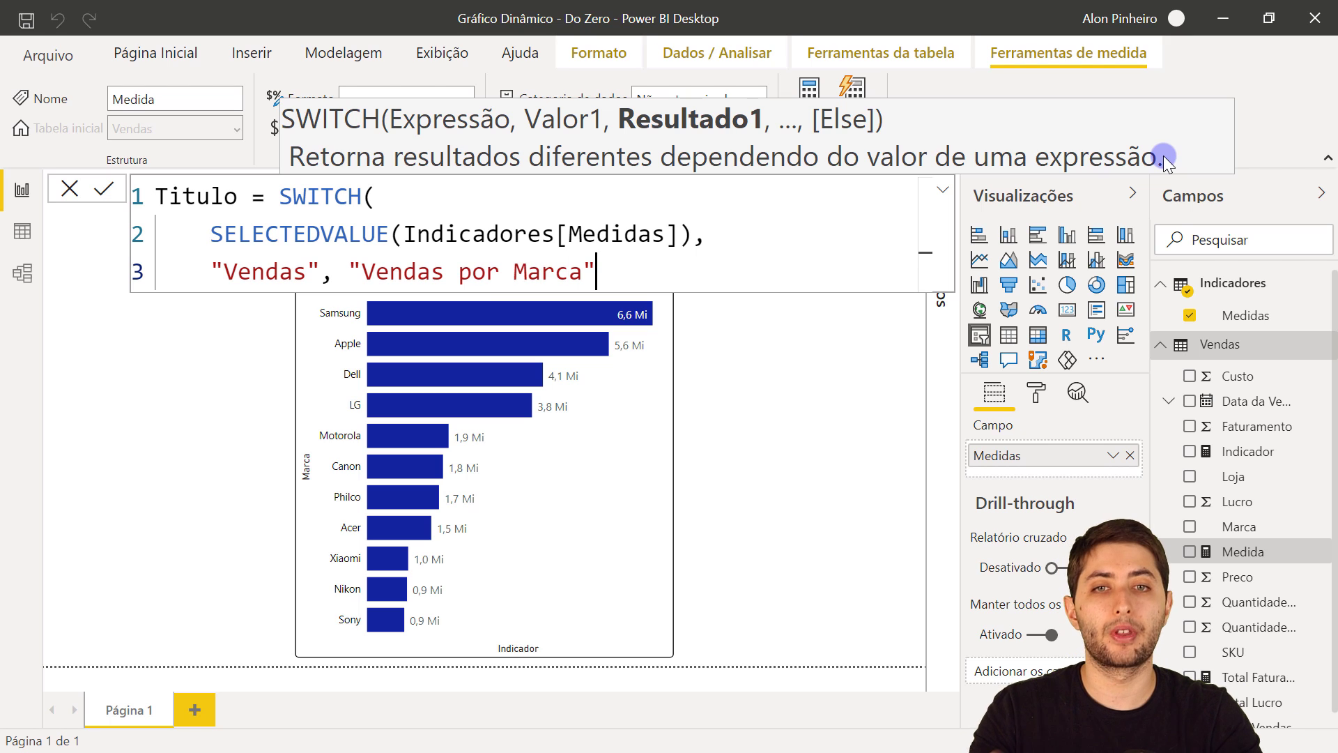
text(,)
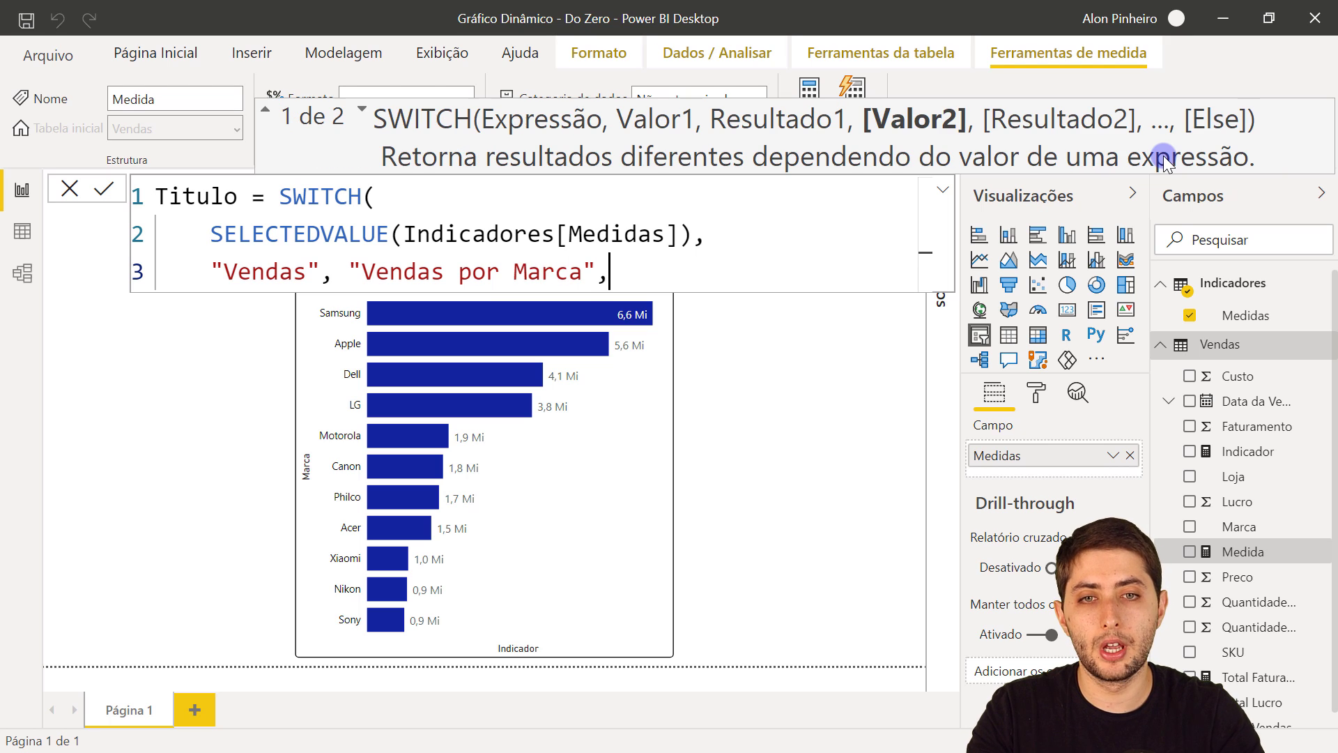
key(Return)
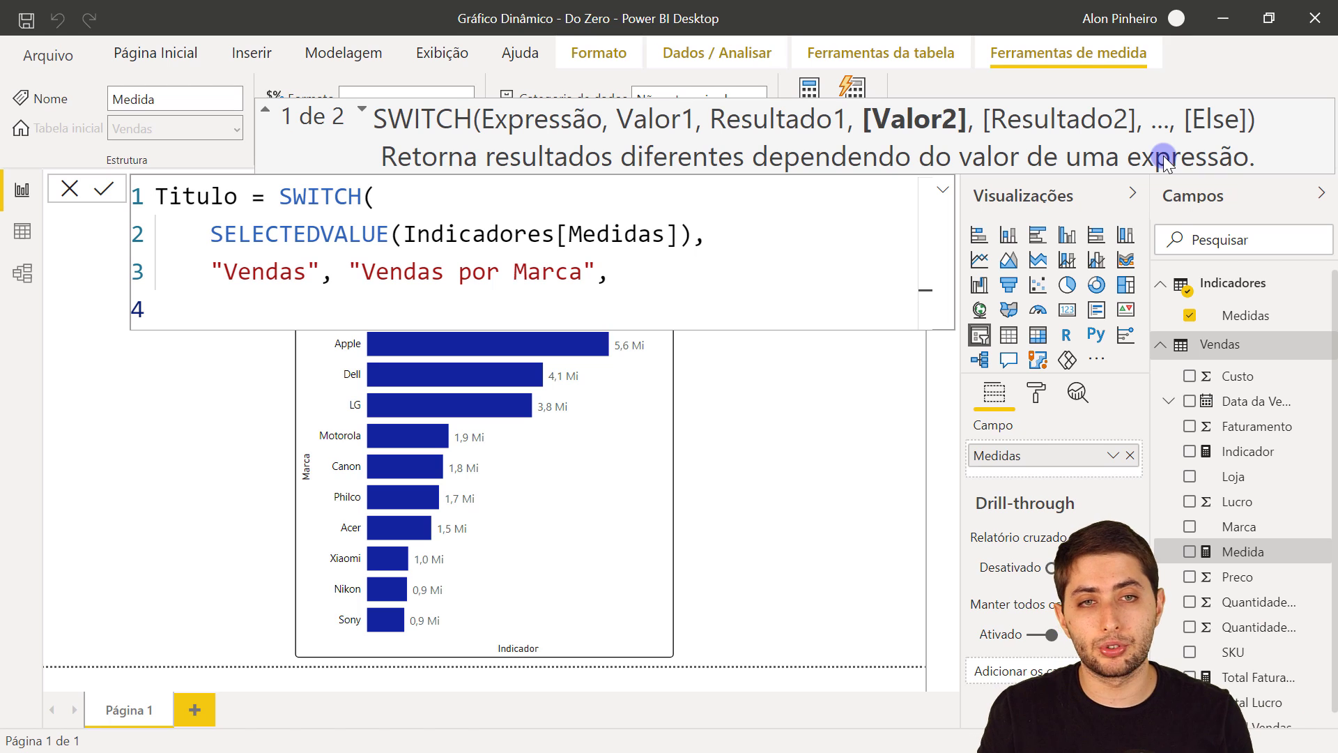
Add the second SWITCH case, returning "Lucro por Marca" for "Lucro", keeping the "Vendas" value spelled exactly
text("Lucro")
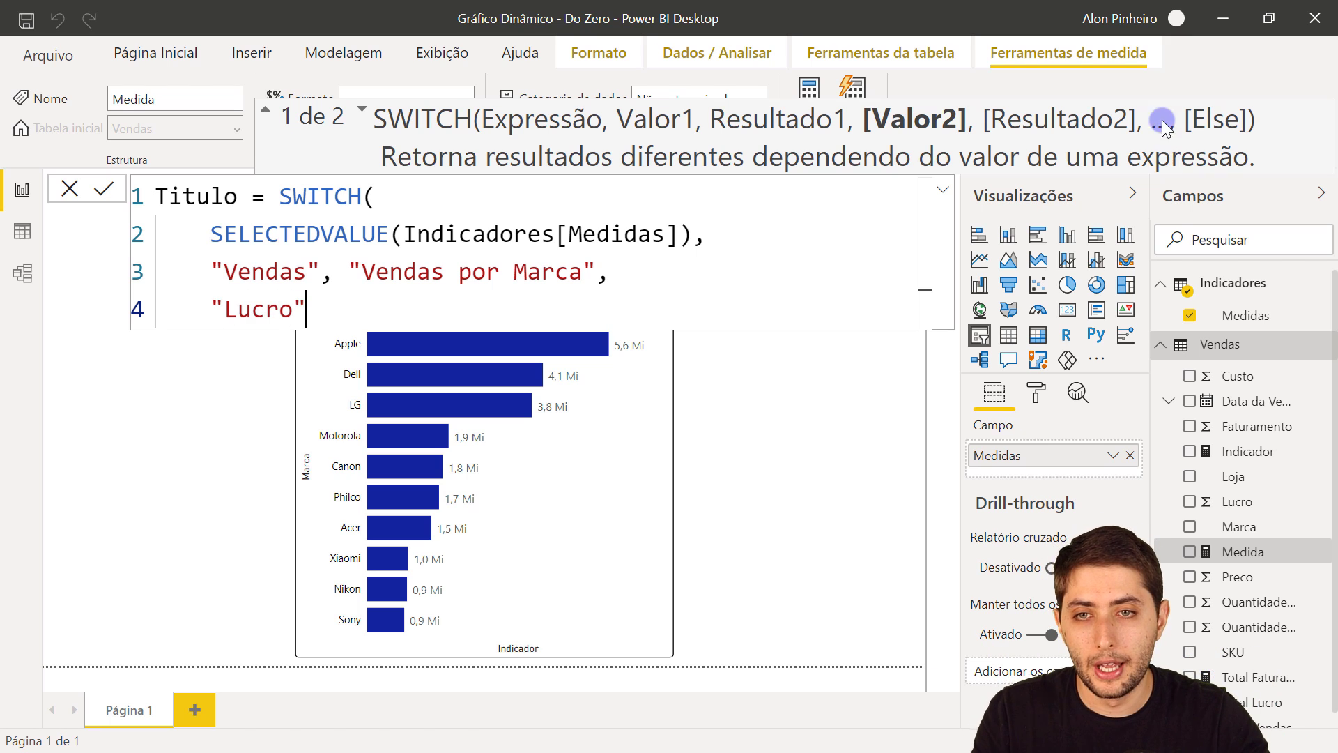
click(216, 270)
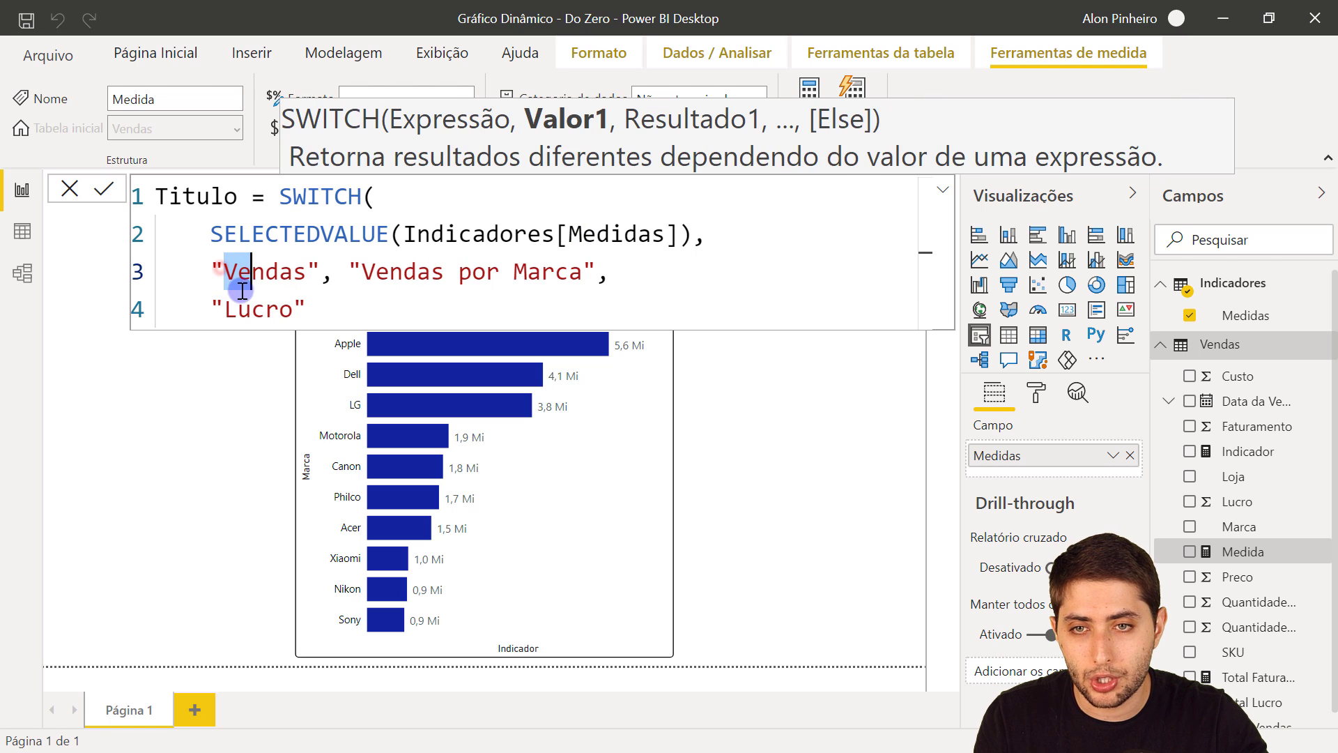
drag(238, 301, 265, 300)
click(328, 309)
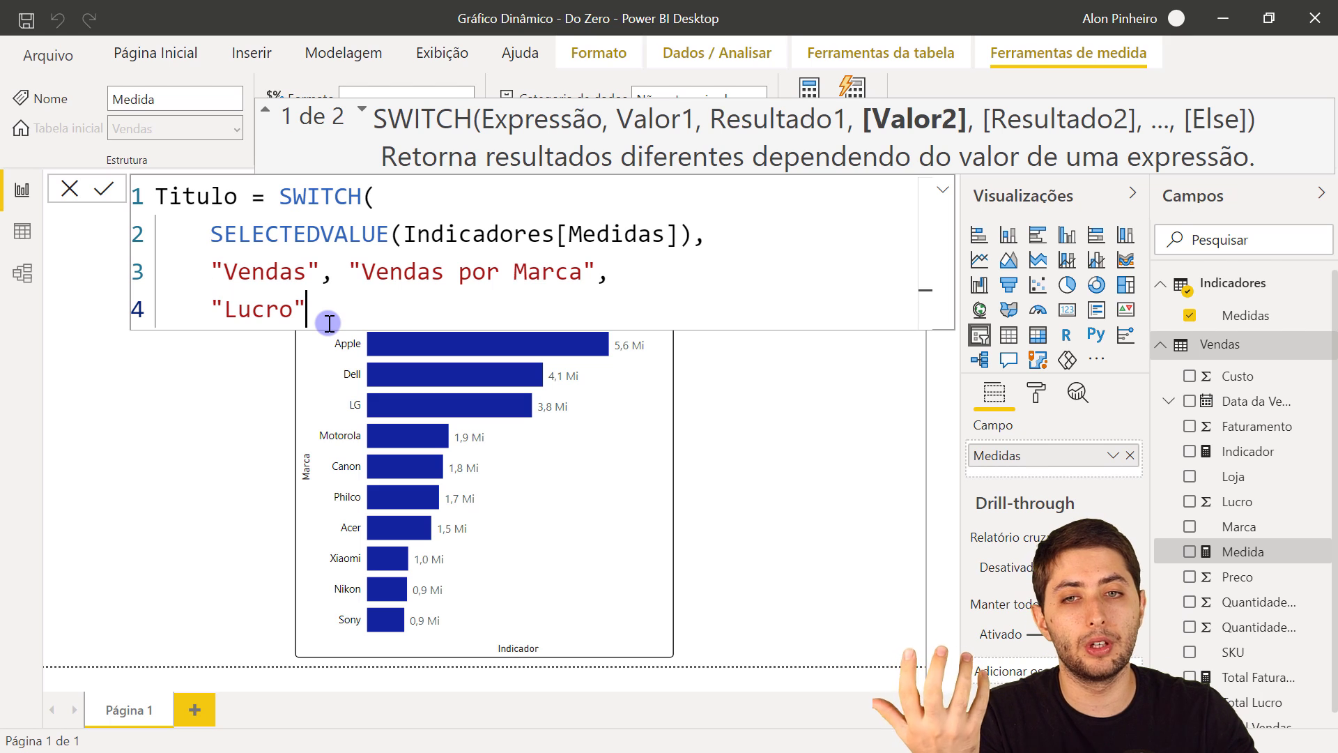
click(307, 272)
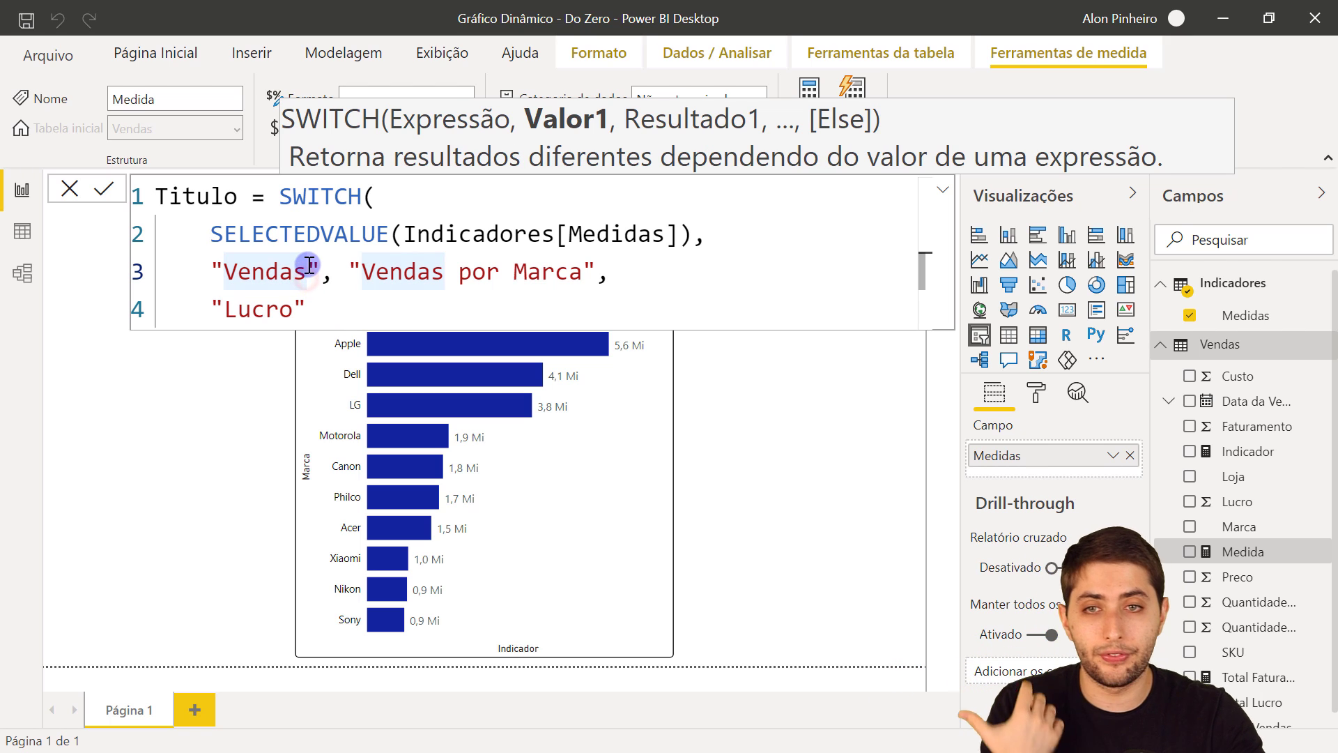
key(BackSpace)
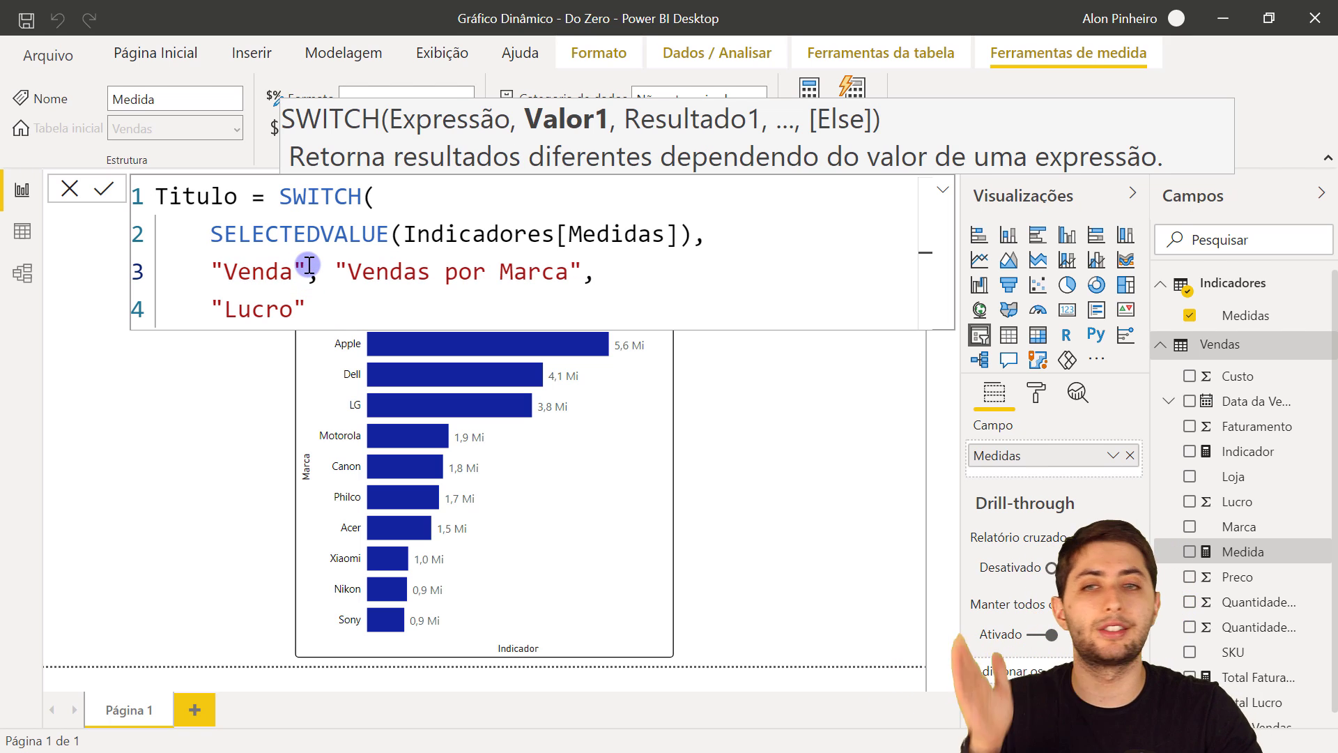
text(s)
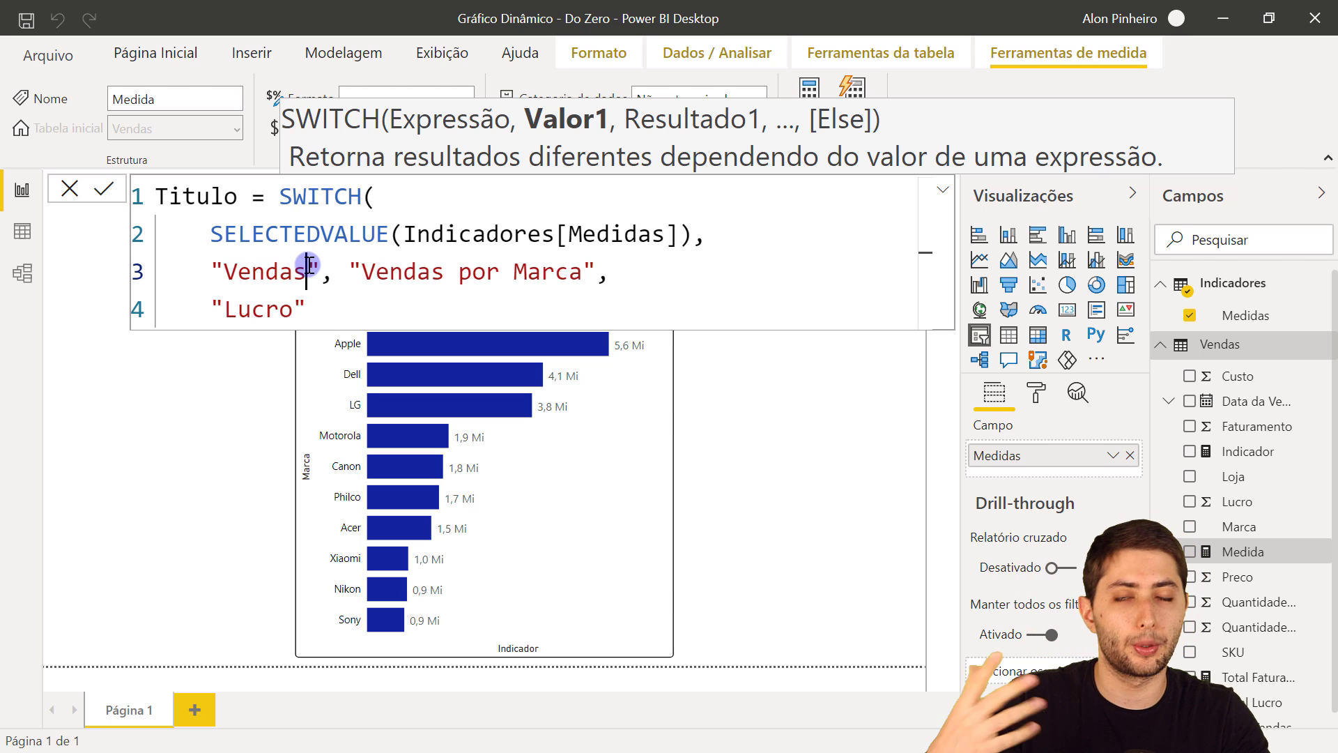
key(Down)
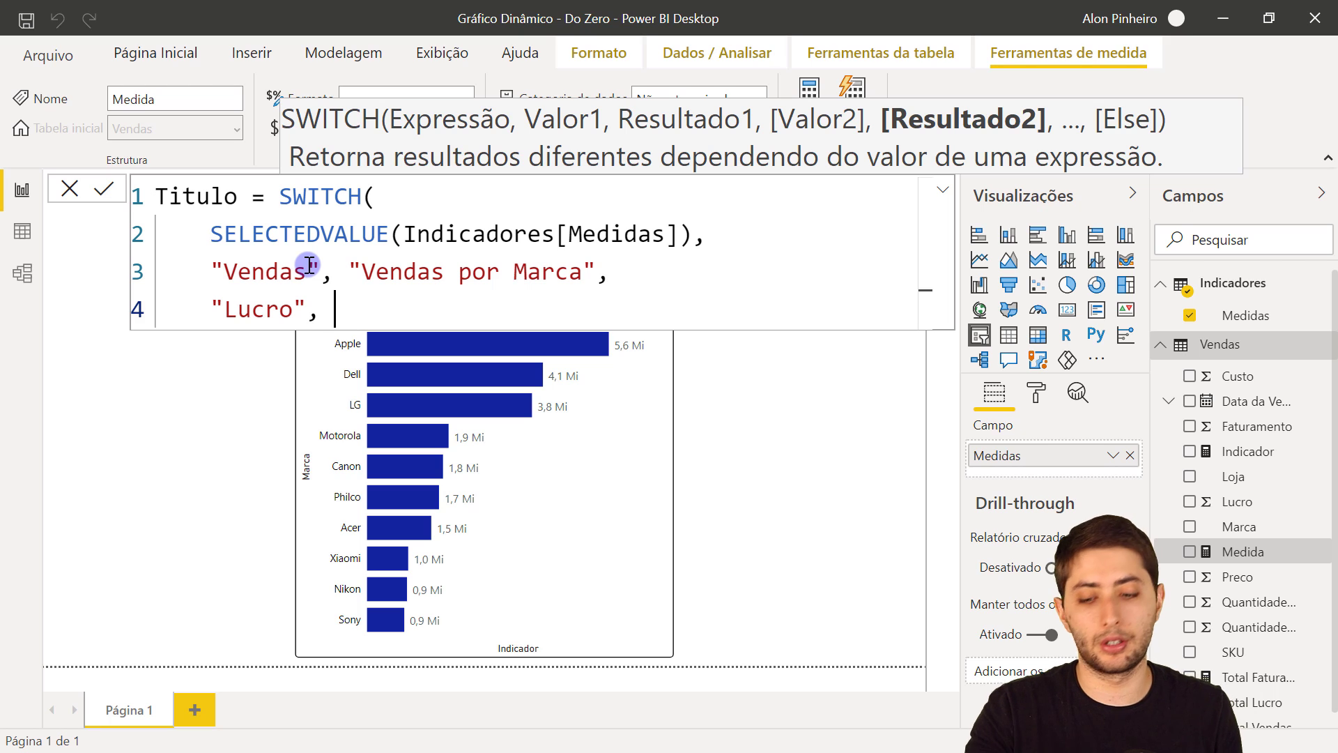
text(, "Lucro )
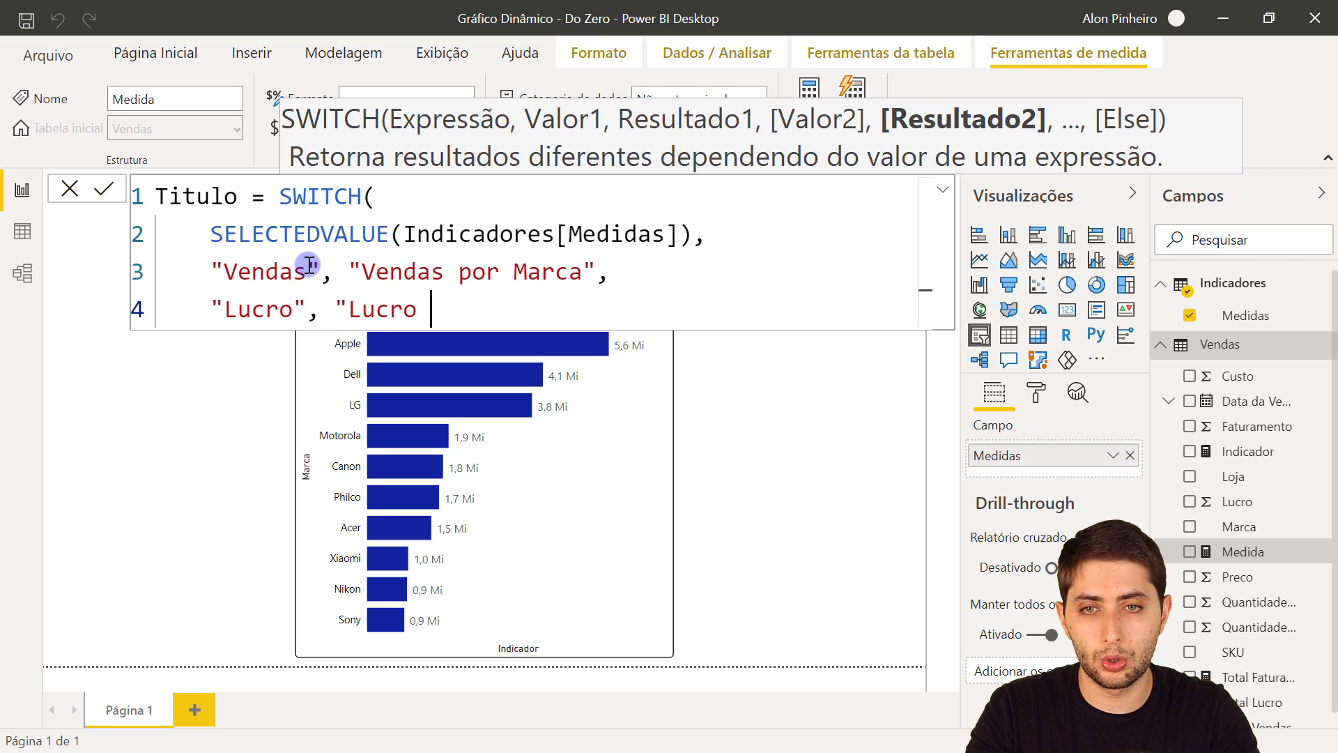
text(por Marca")
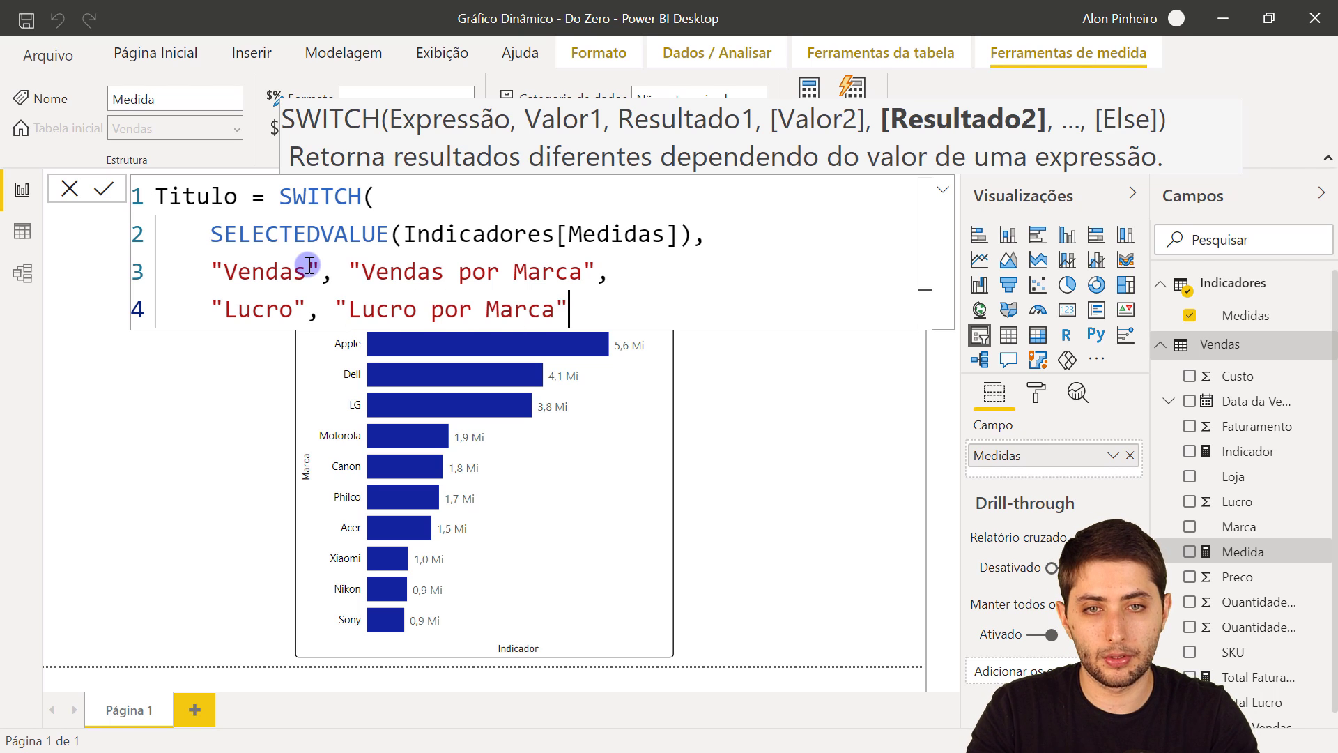
text(,)
key(Return)
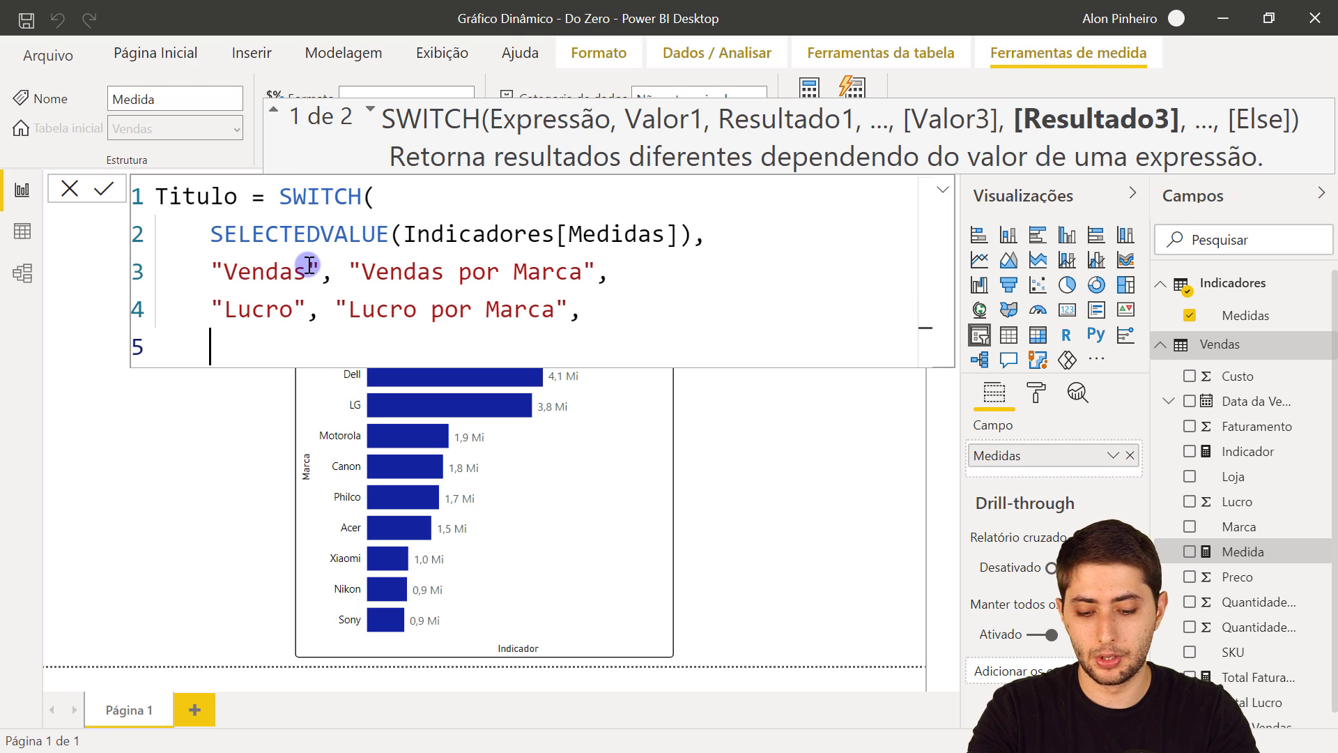
Add the third SWITCH case, returning "Faturamento por Marca" for "Faturamento", on its own line
text("Faturamento", "Faturamento por Marca)
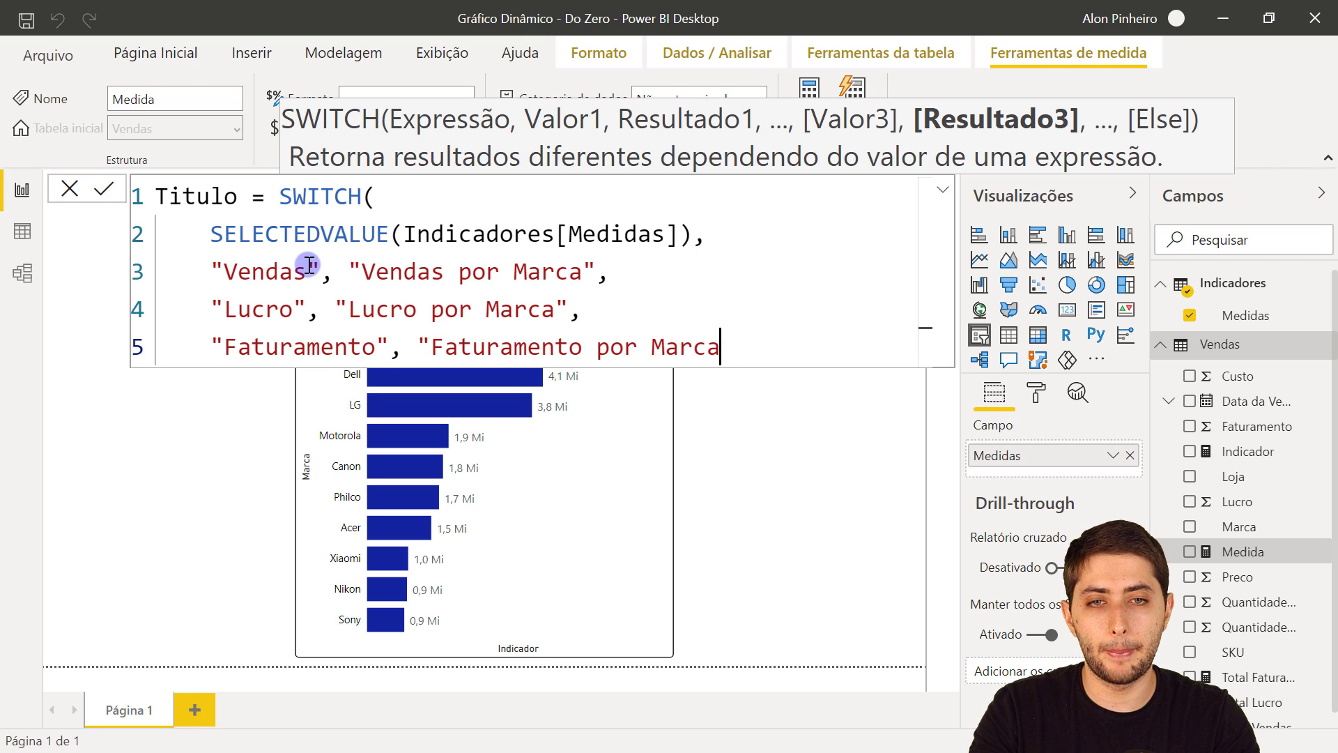
text(,)
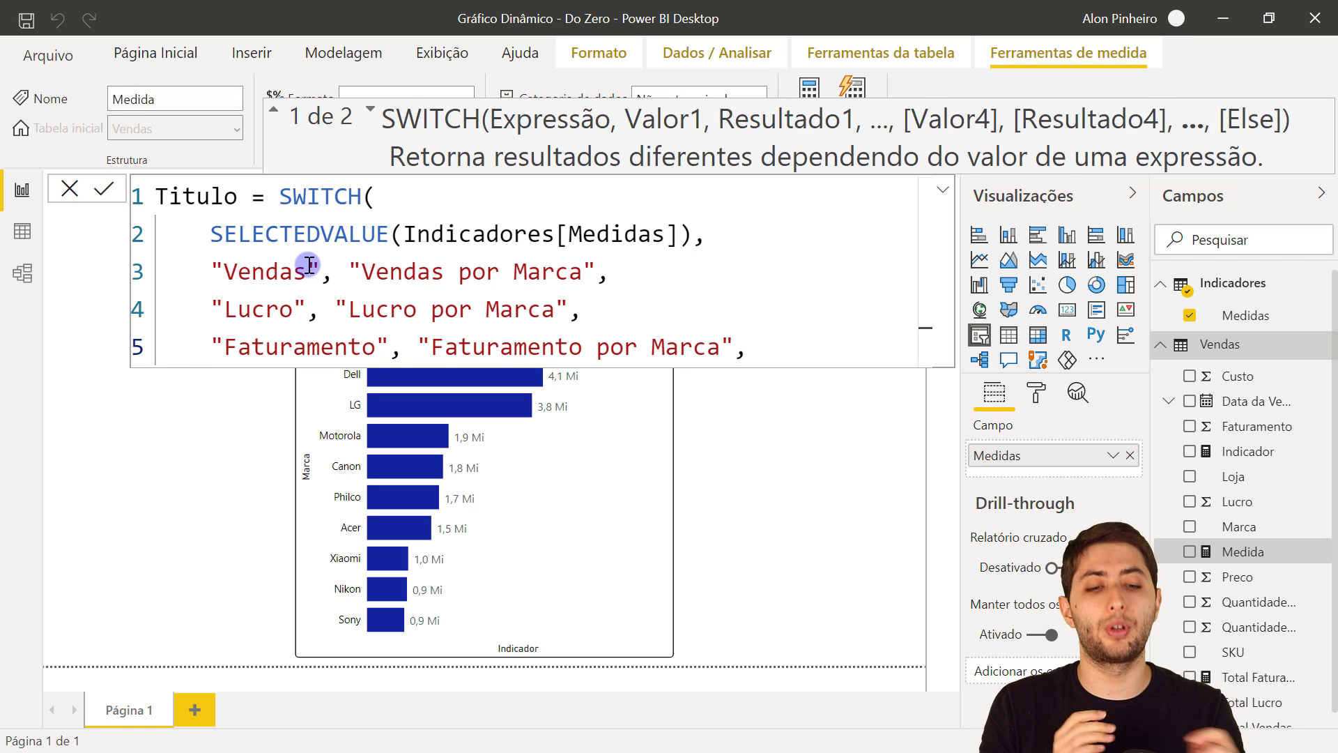
key(BackSpace)
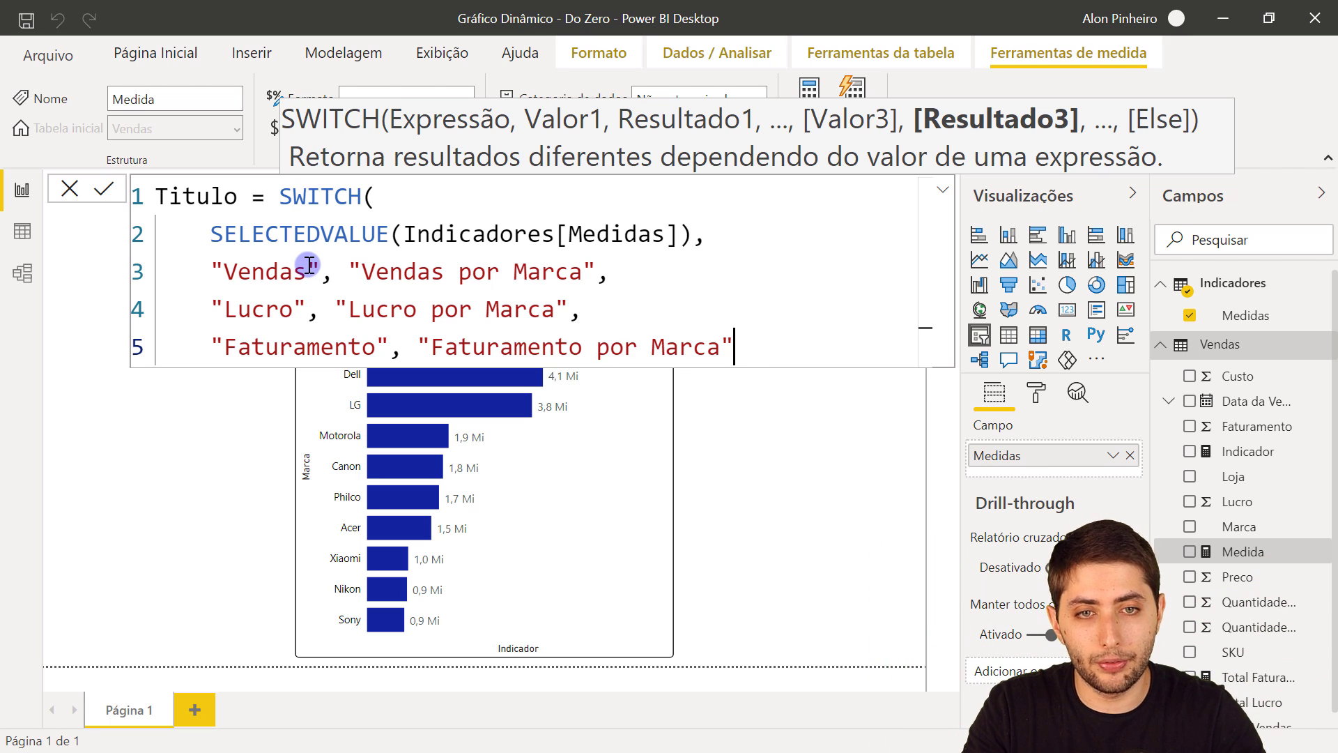
text(,)
key(shift+Return)
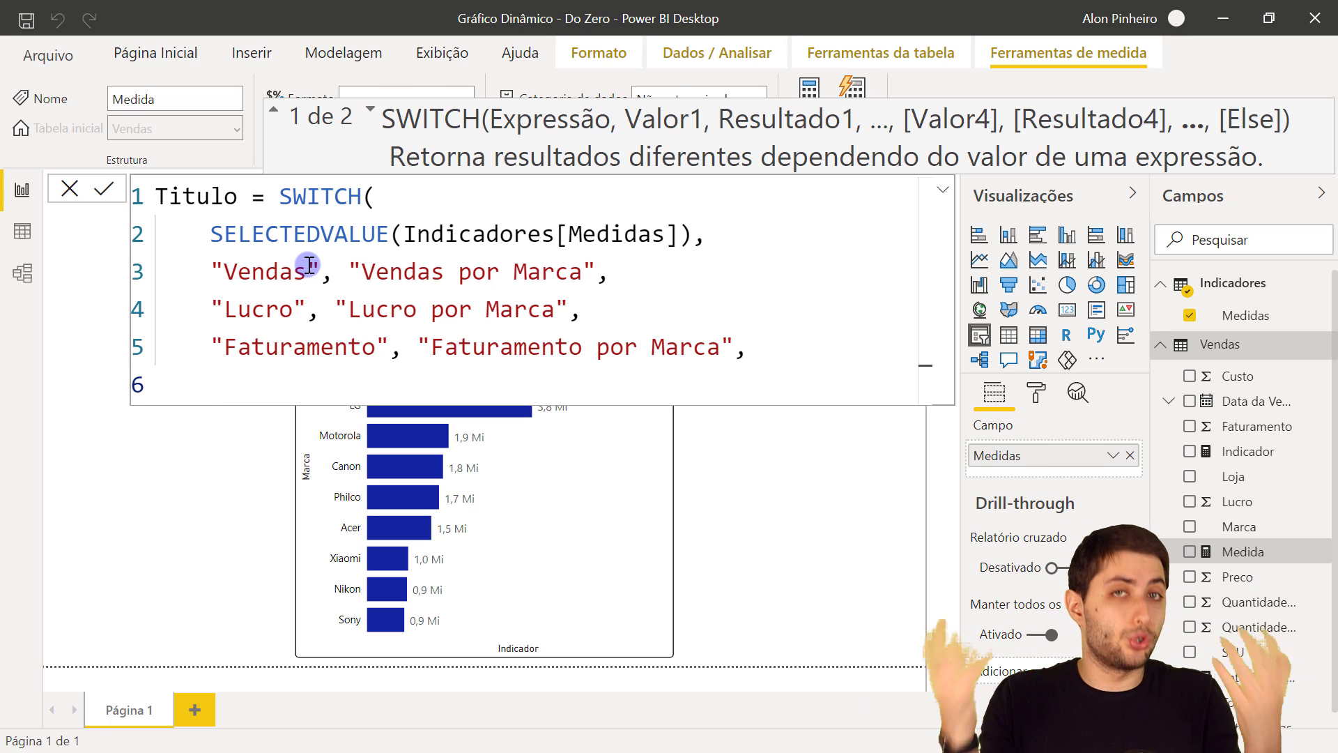
Set "Faturamento por Marca" as the SWITCH fallback result, close the formula and commit the Titulo measure
text("Faturamento p)
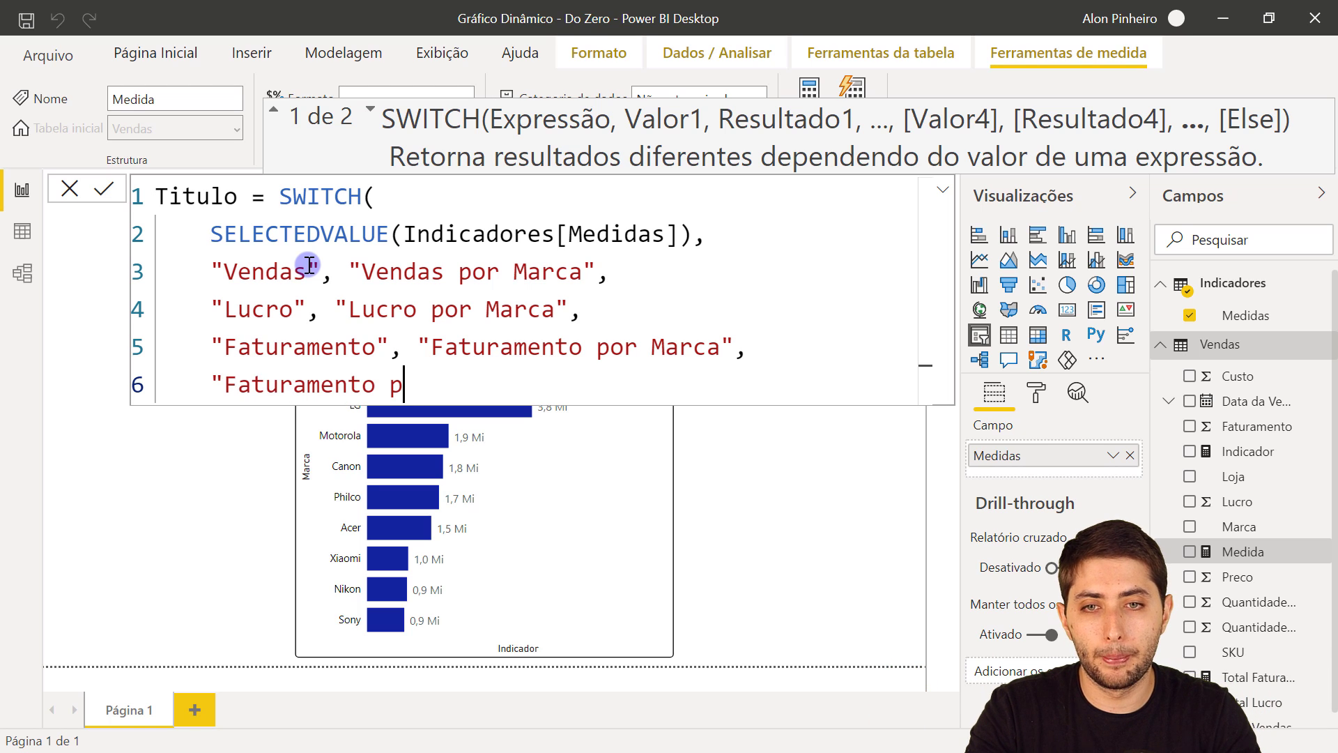
text(or Marca")
key(Return)
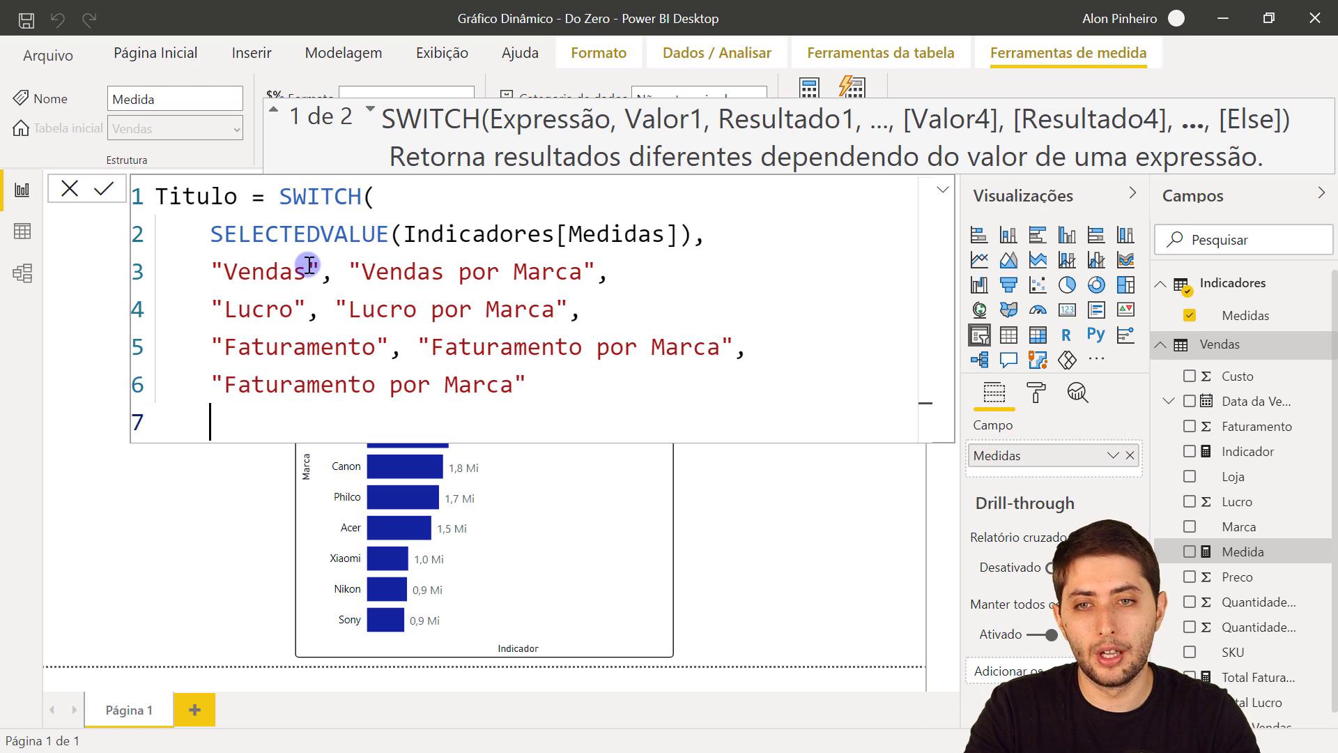
text())
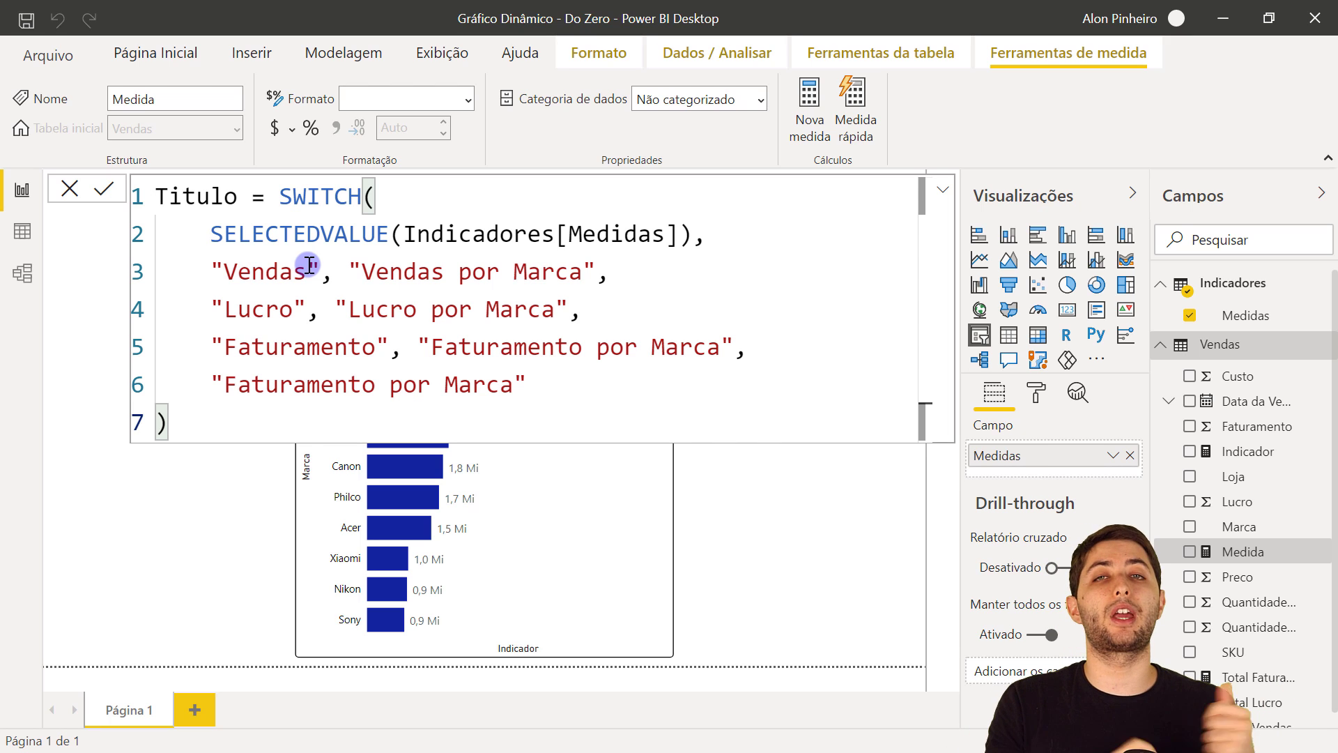
key(Return)
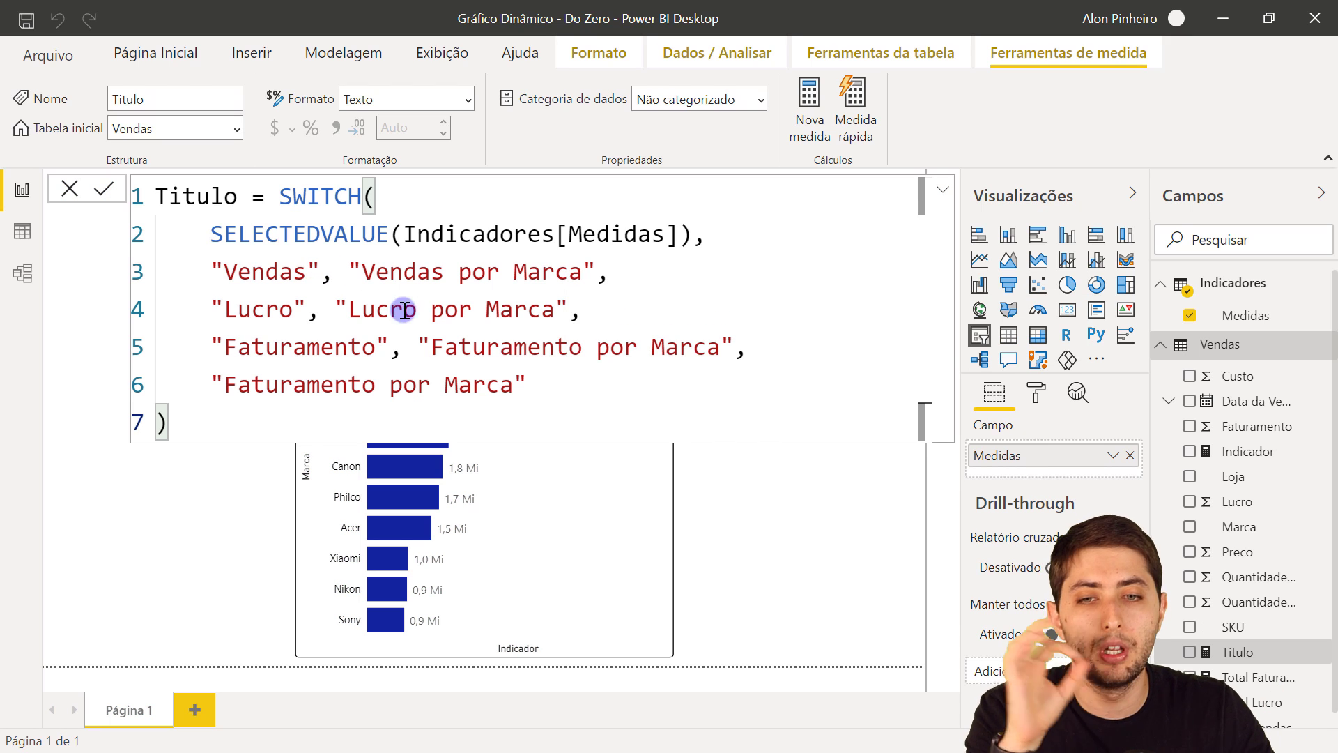
Open the conditional formatting settings for the title text of the bar chart by brand
click(622, 558)
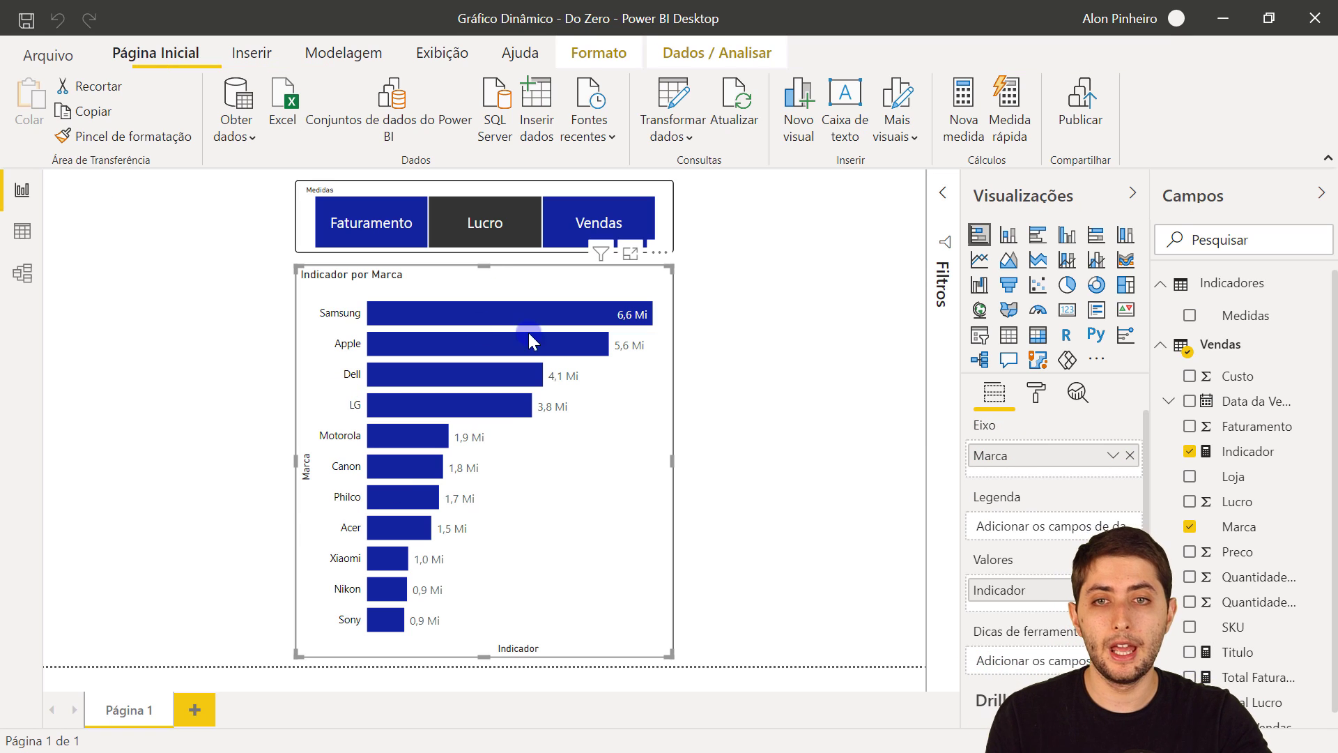
click(1039, 392)
scroll(1026, 528, down, 3)
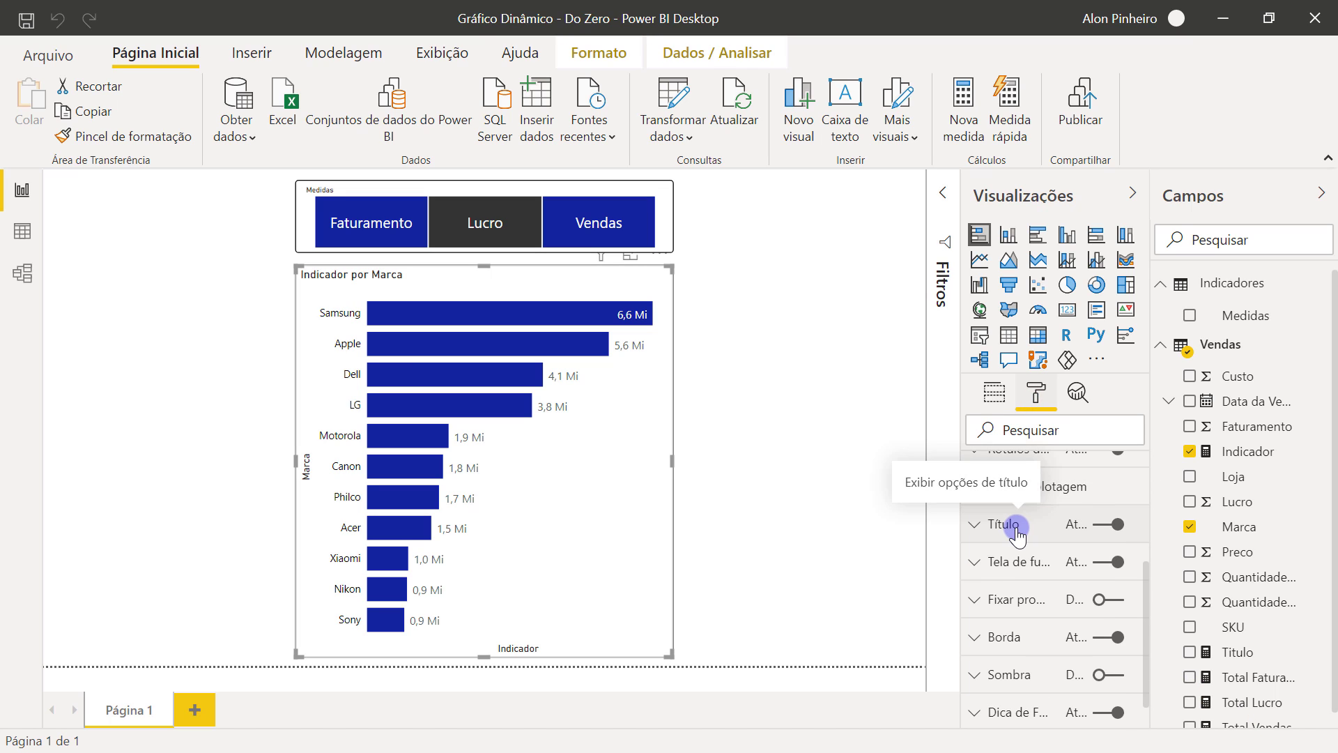
click(1017, 534)
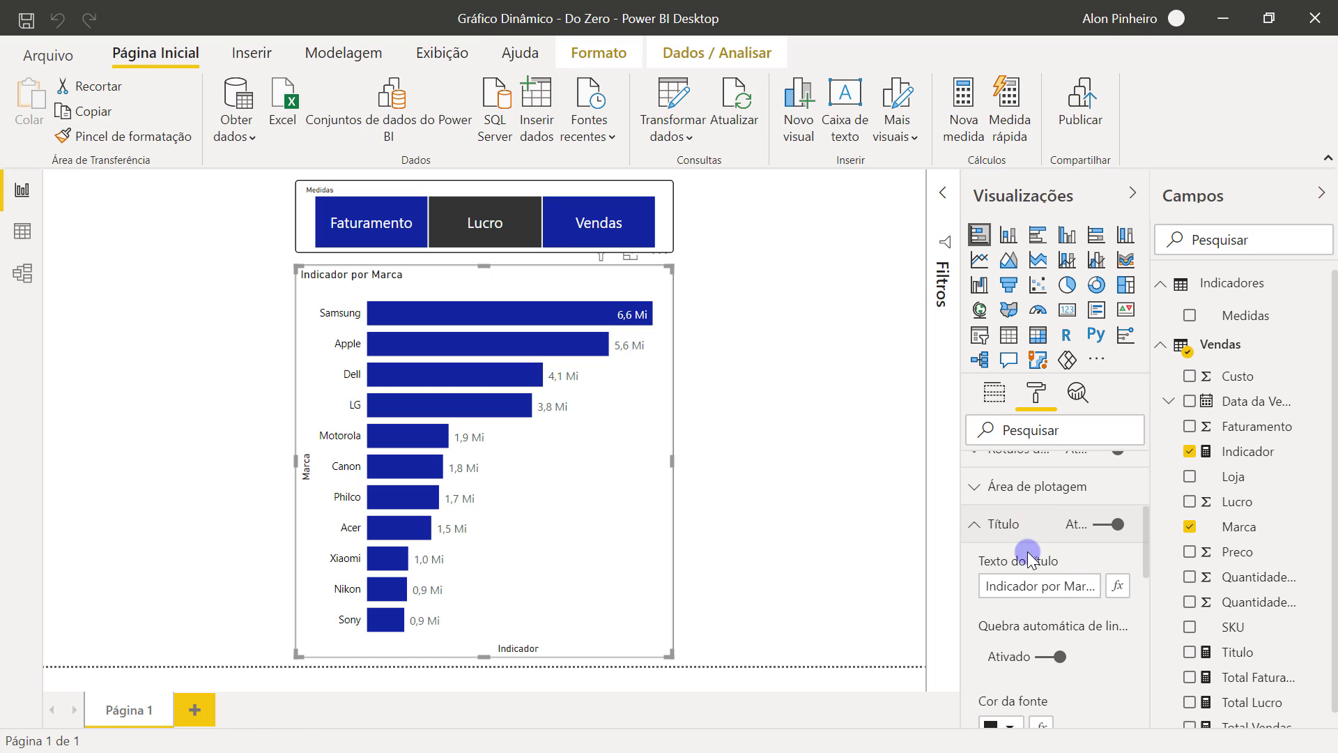
drag(985, 586, 1103, 593)
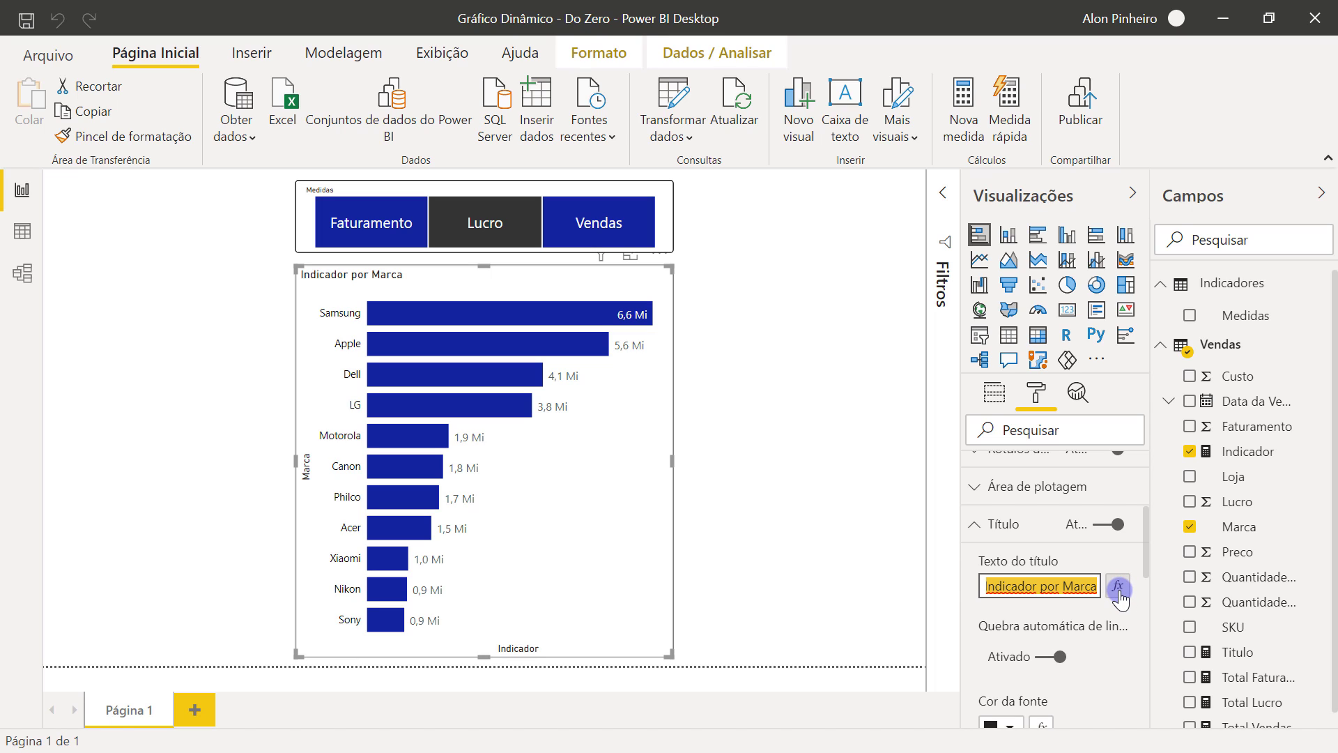
click(1119, 590)
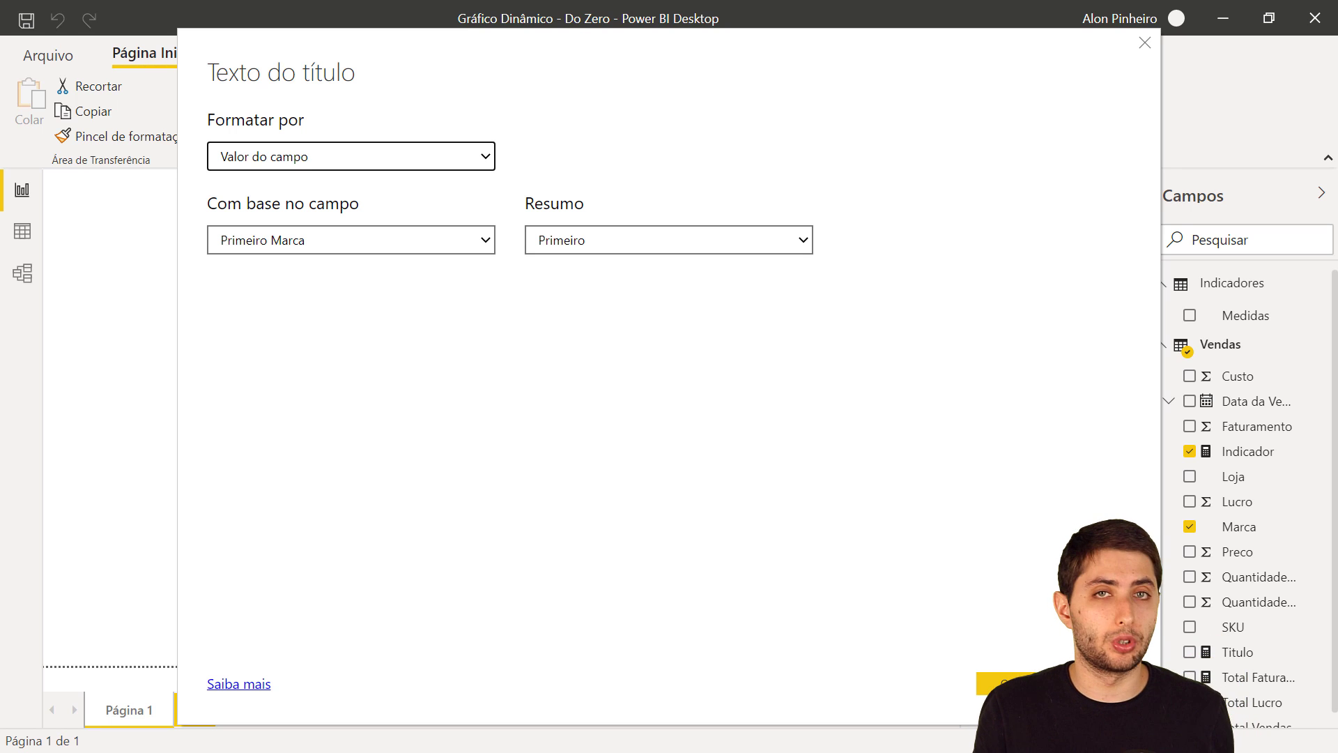
Base the chart's title text on the field value of the Titulo measure from the Vendas table and apply it
click(676, 169)
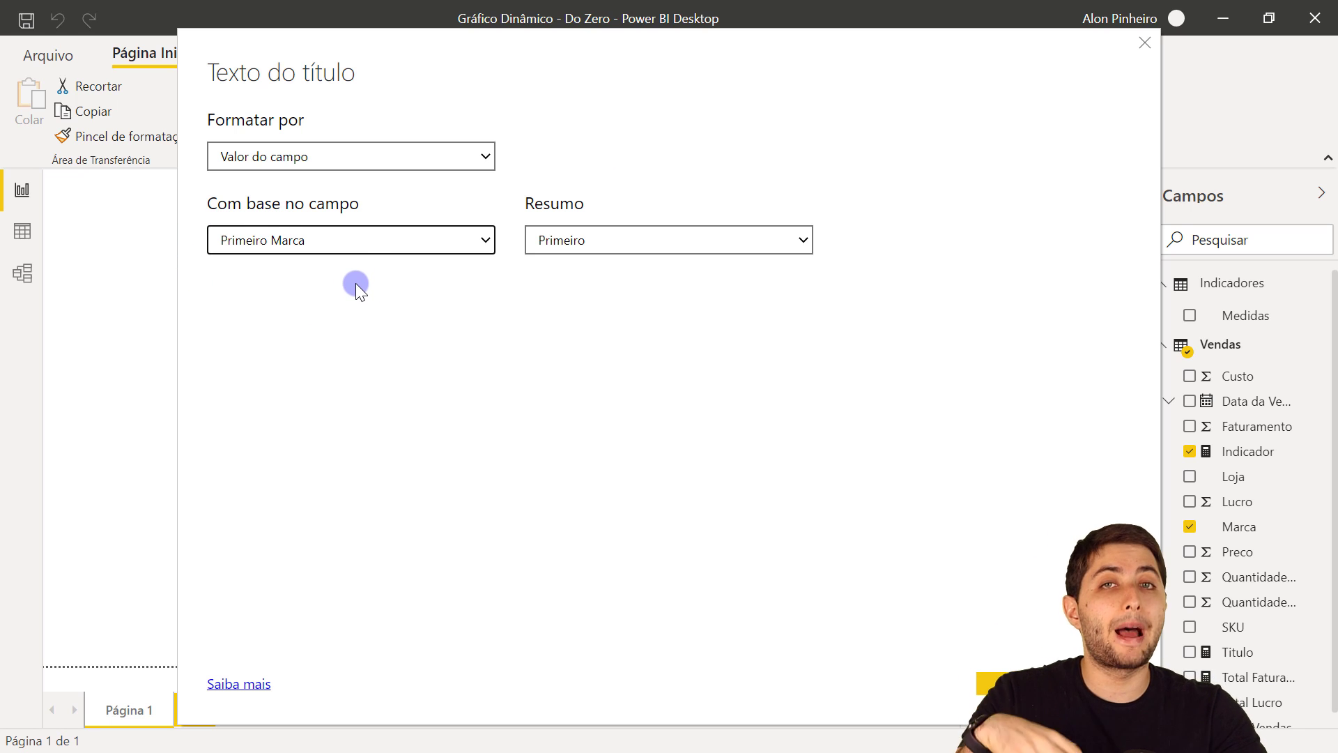
drag(587, 41, 511, 62)
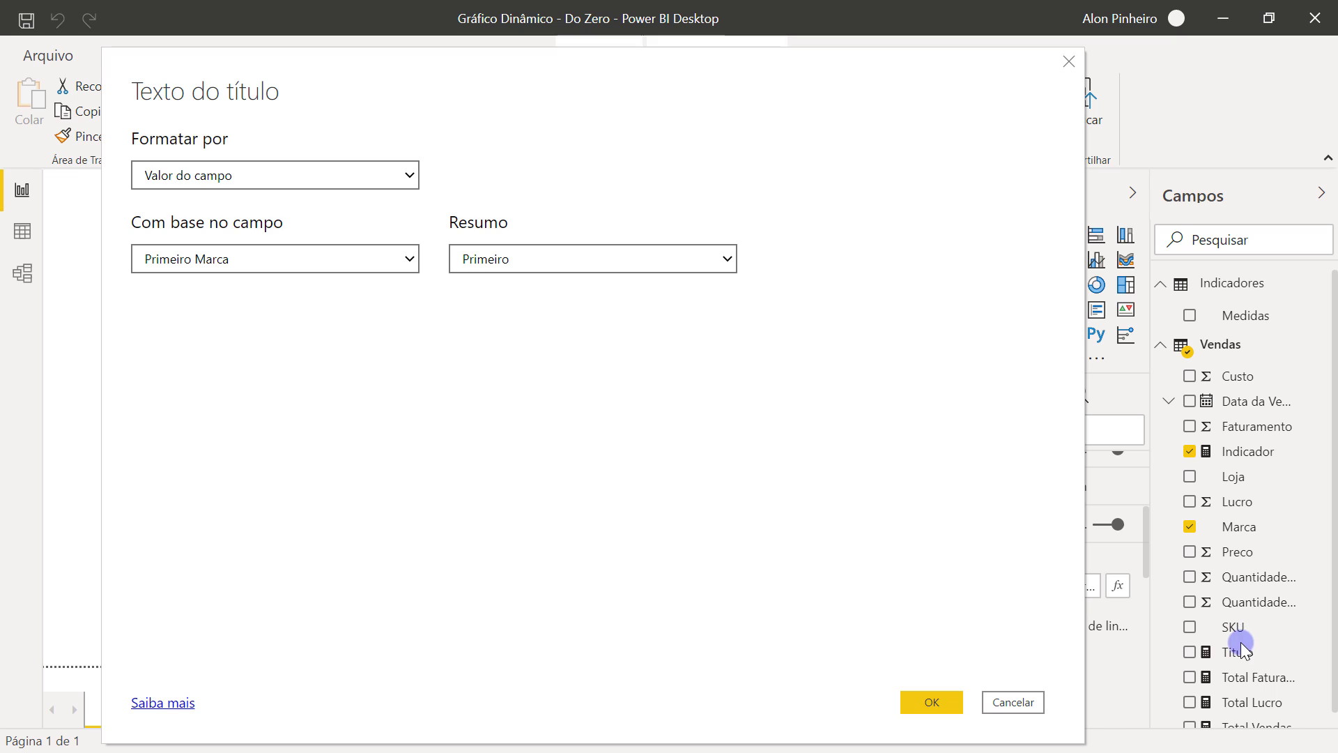
click(312, 262)
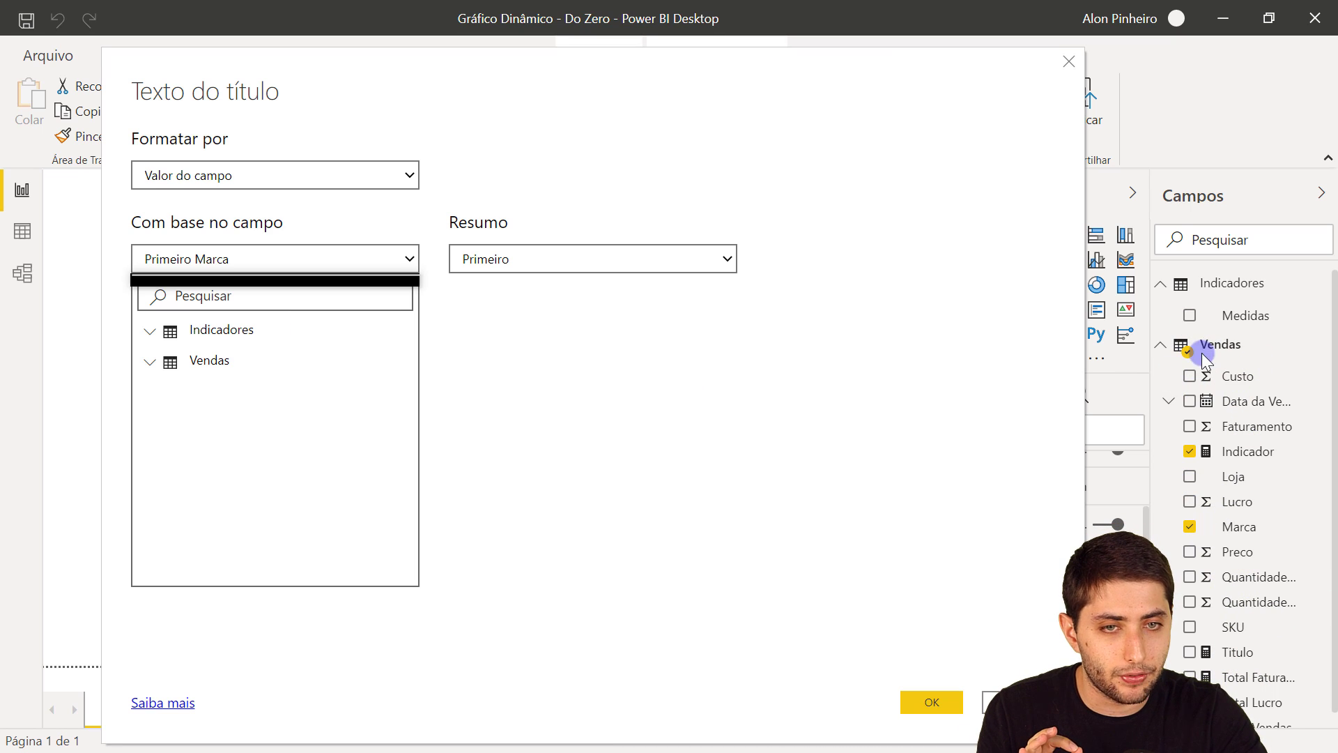
click(189, 362)
scroll(197, 446, down, 3)
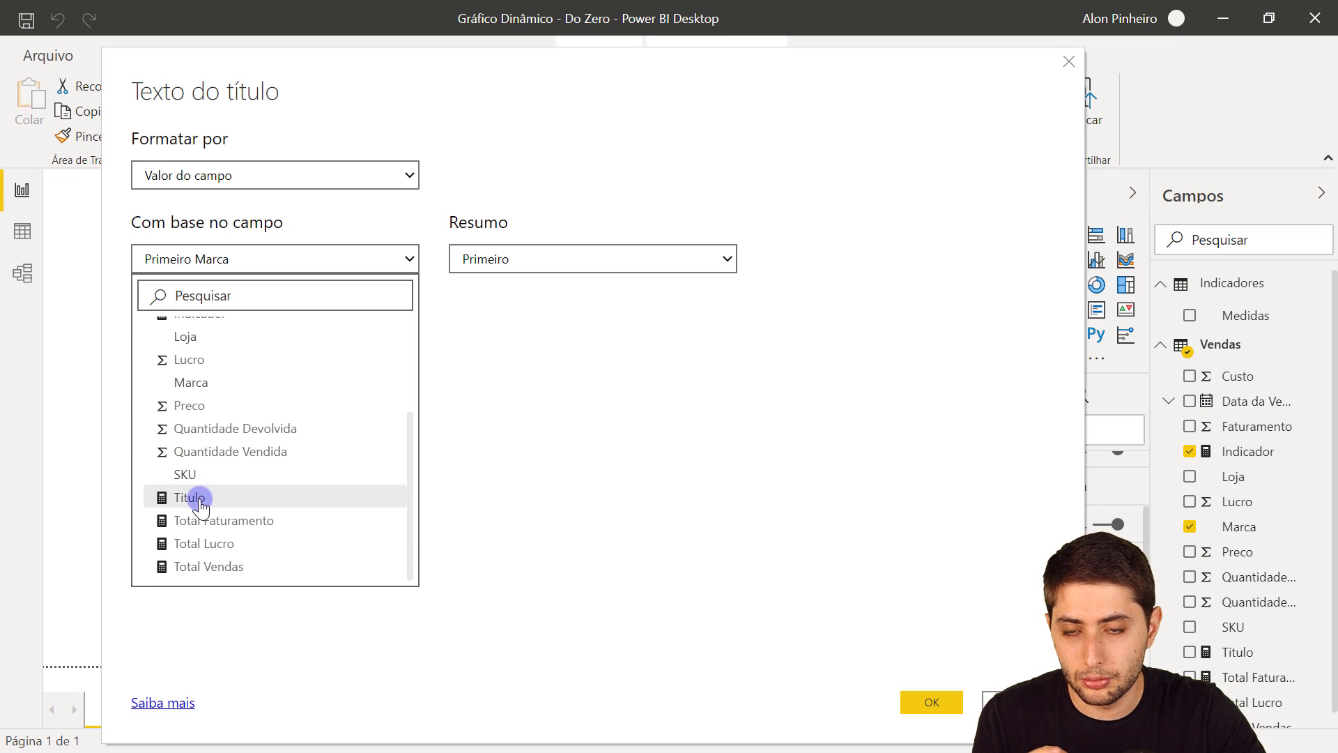
click(201, 499)
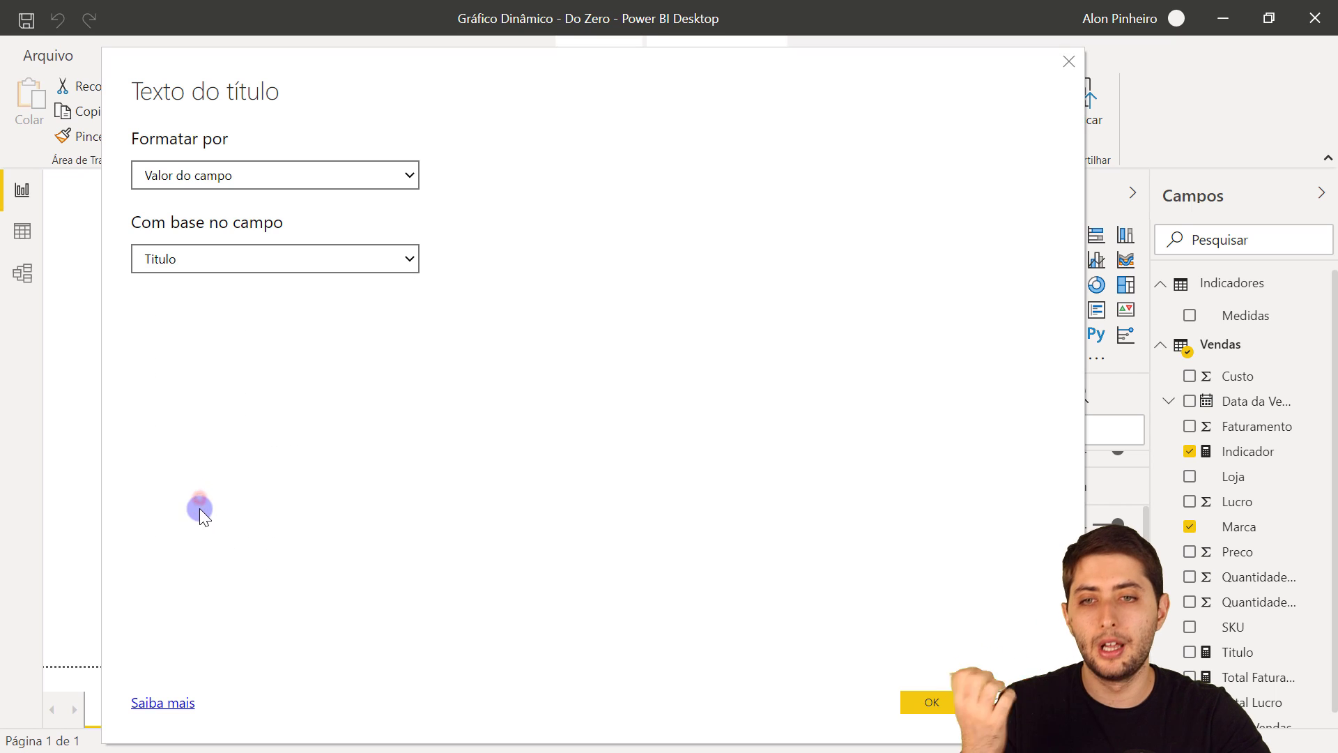
click(932, 701)
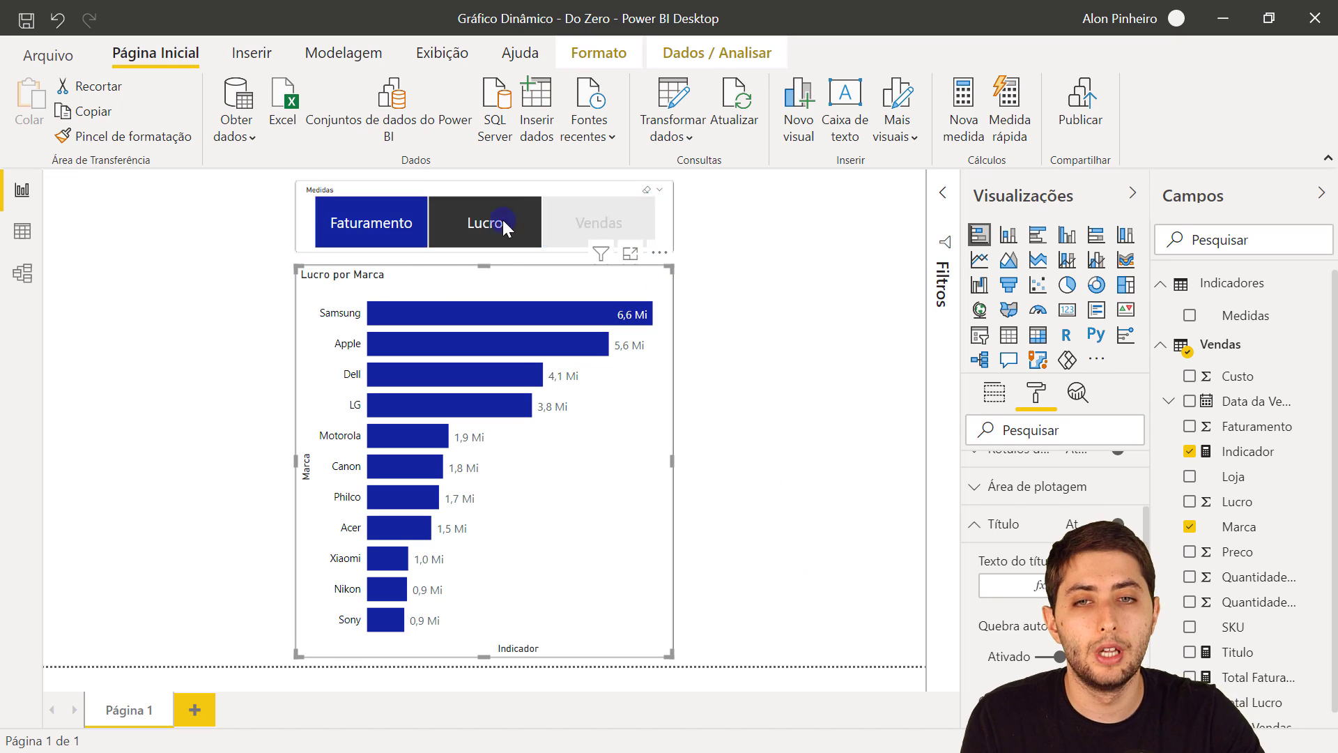
Test the dynamic title by filtering the slicer to Faturamento and to Vendas, then clear the slicer selection
click(397, 222)
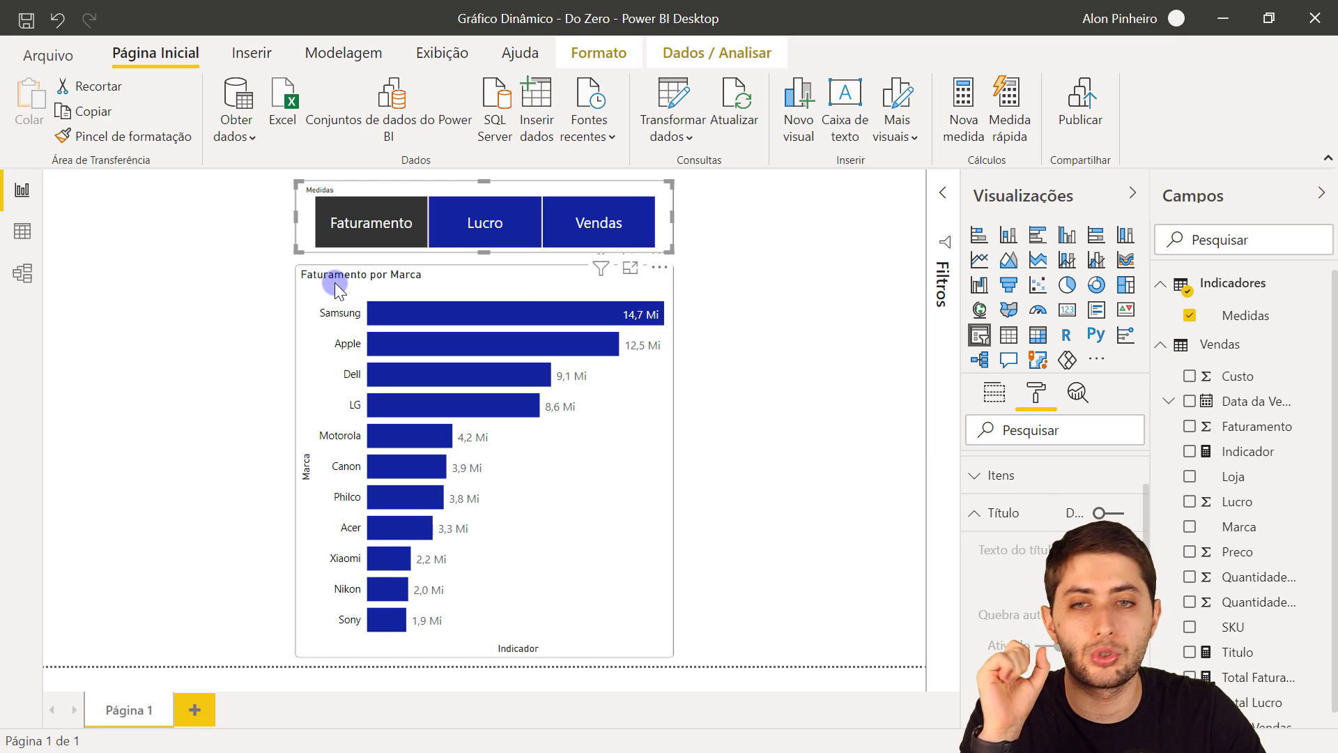
click(600, 223)
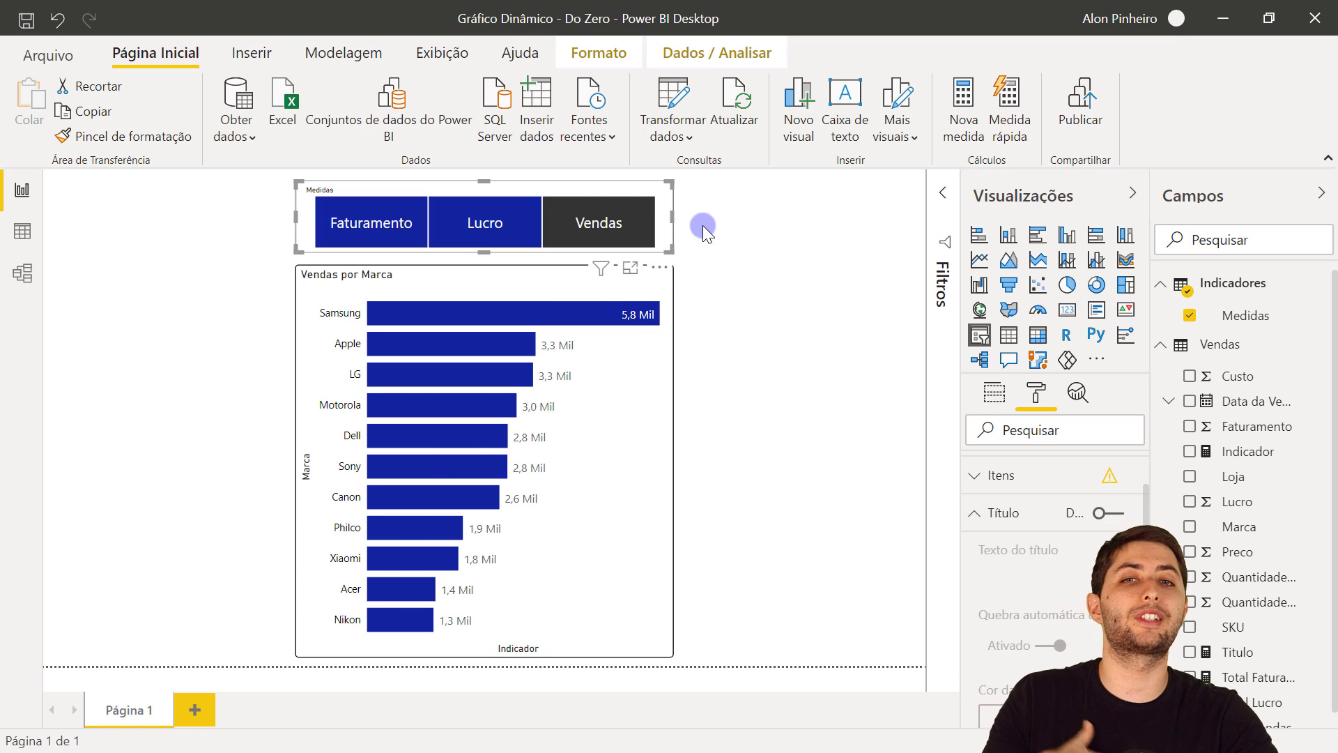
click(608, 220)
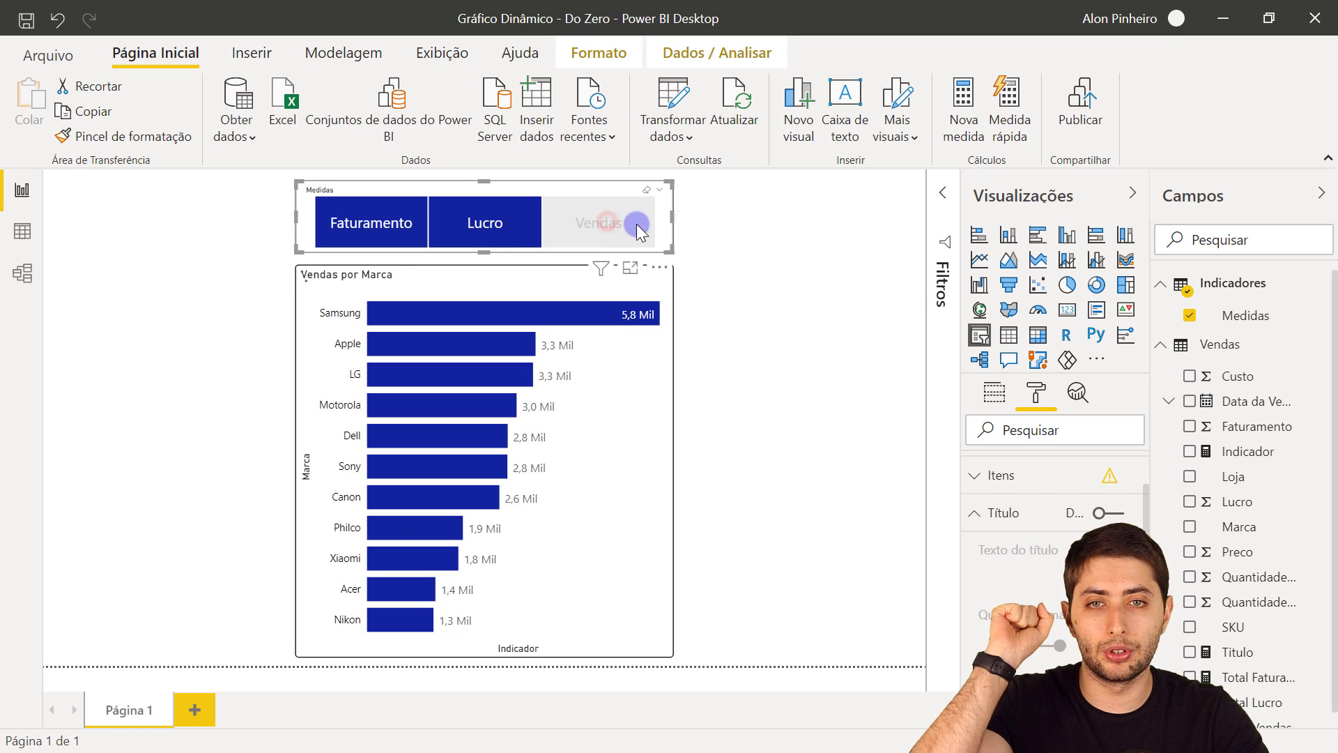
click(763, 253)
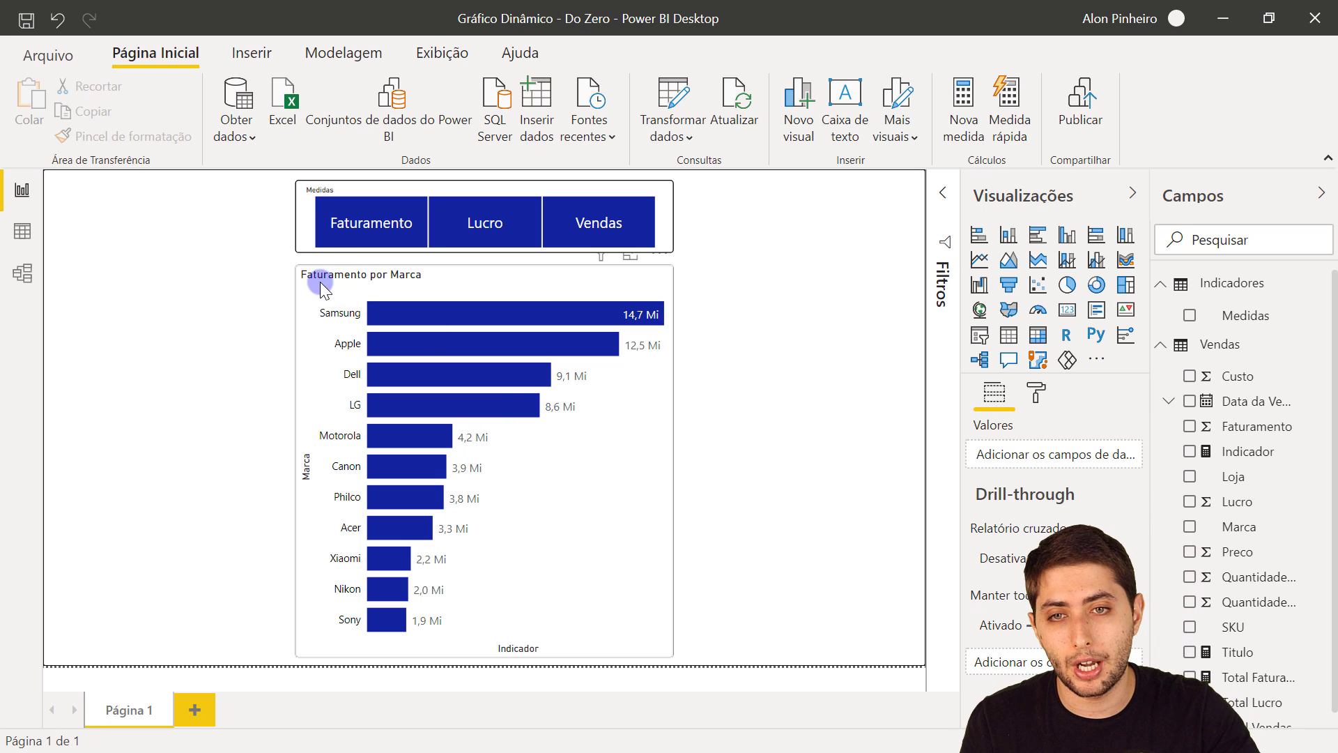
Check the chart and title by alternating the slicer between Lucro and Faturamento, ending on Faturamento with nothing selected on the canvas
click(507, 218)
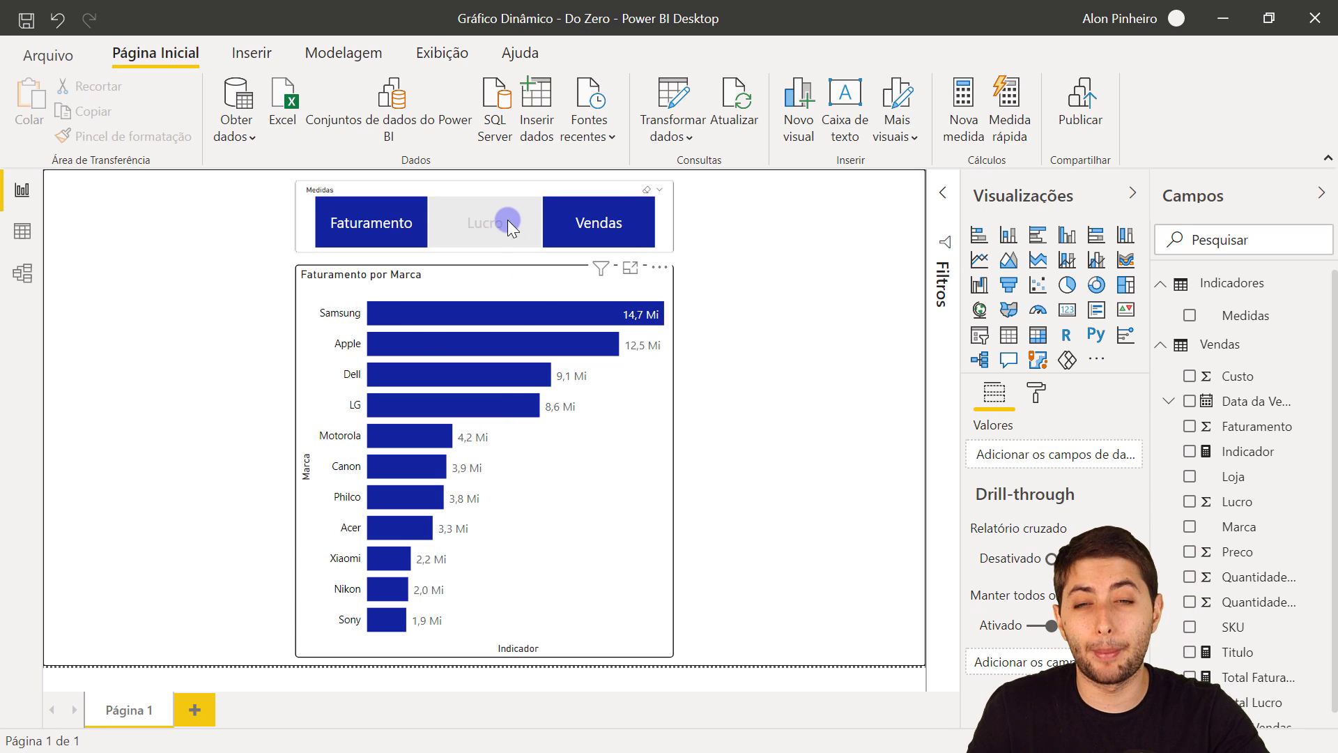
click(364, 236)
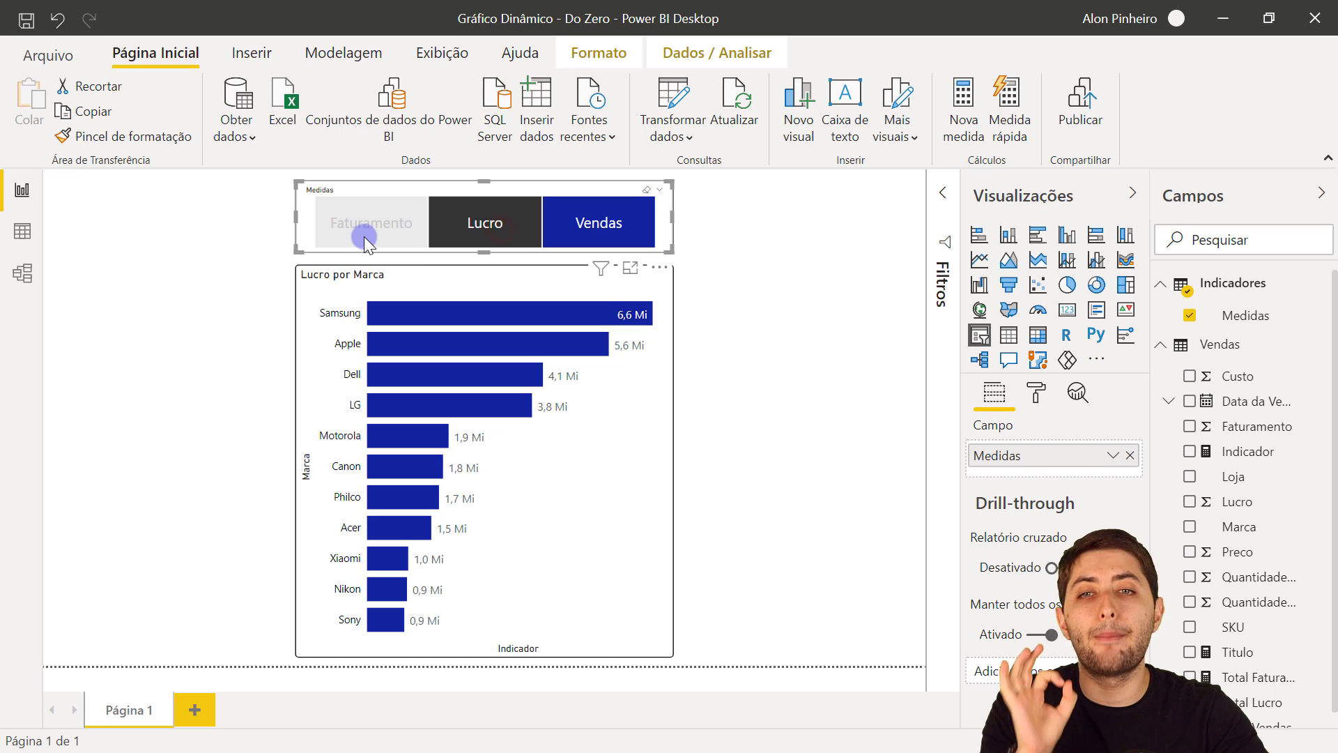
click(351, 215)
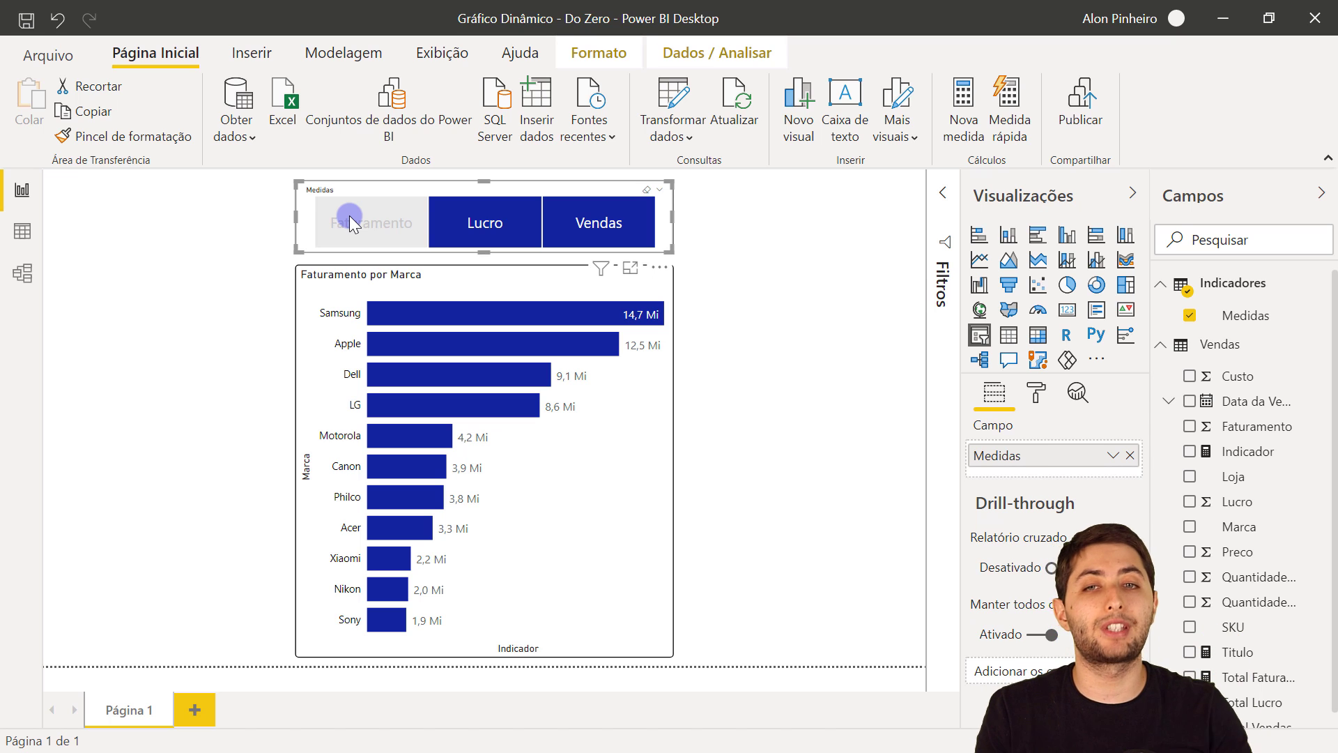
click(517, 208)
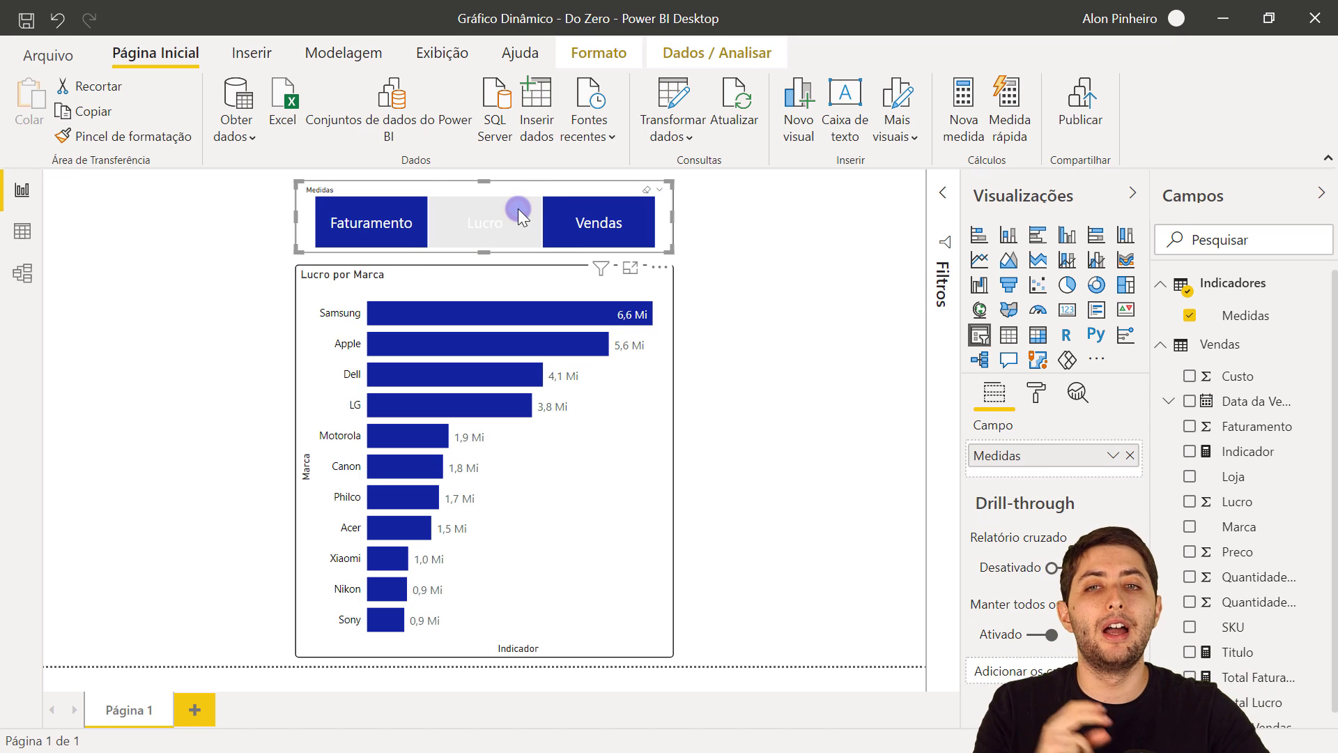
click(318, 236)
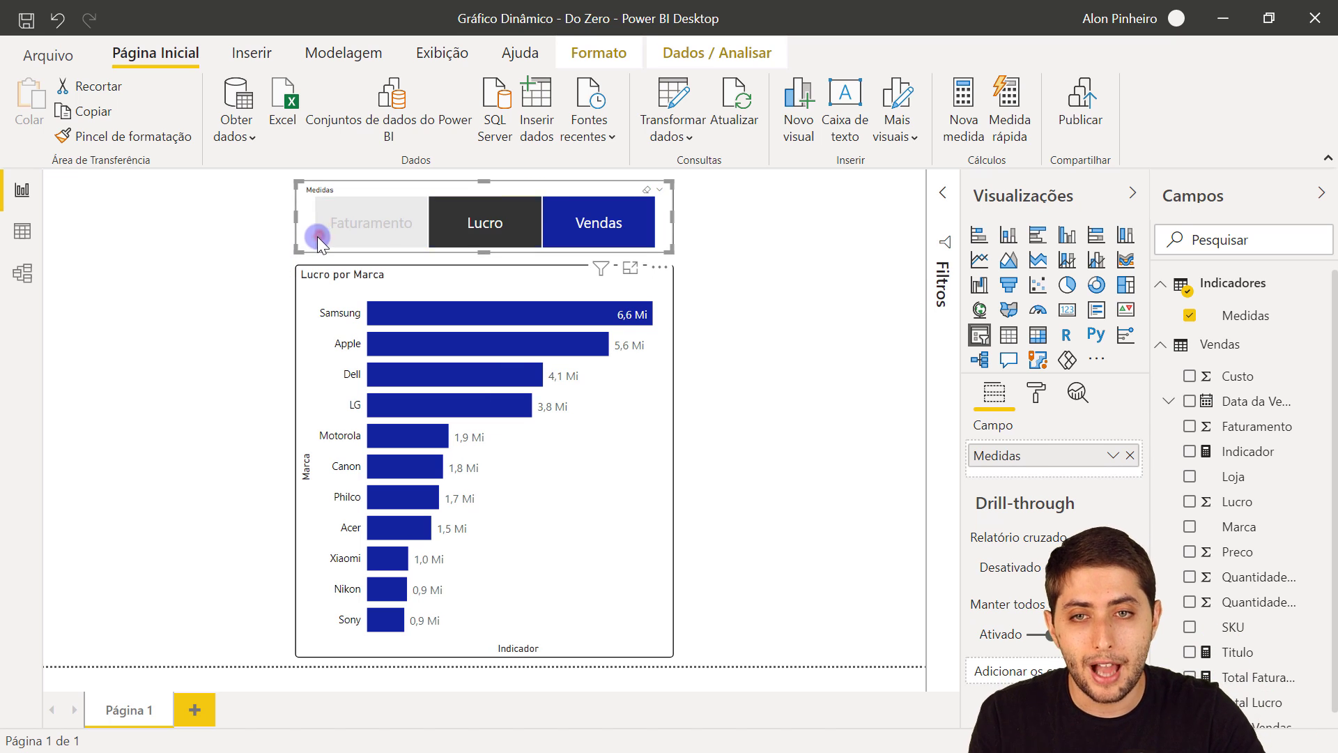
click(193, 275)
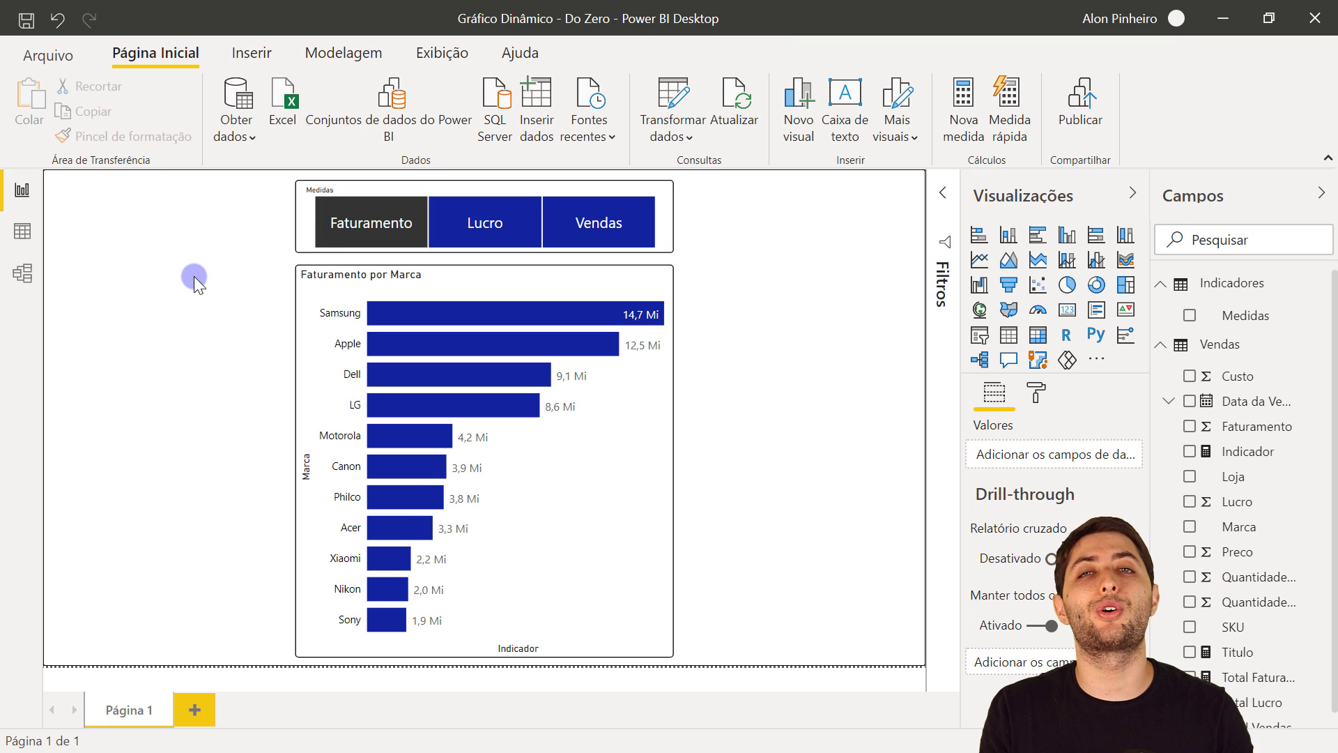